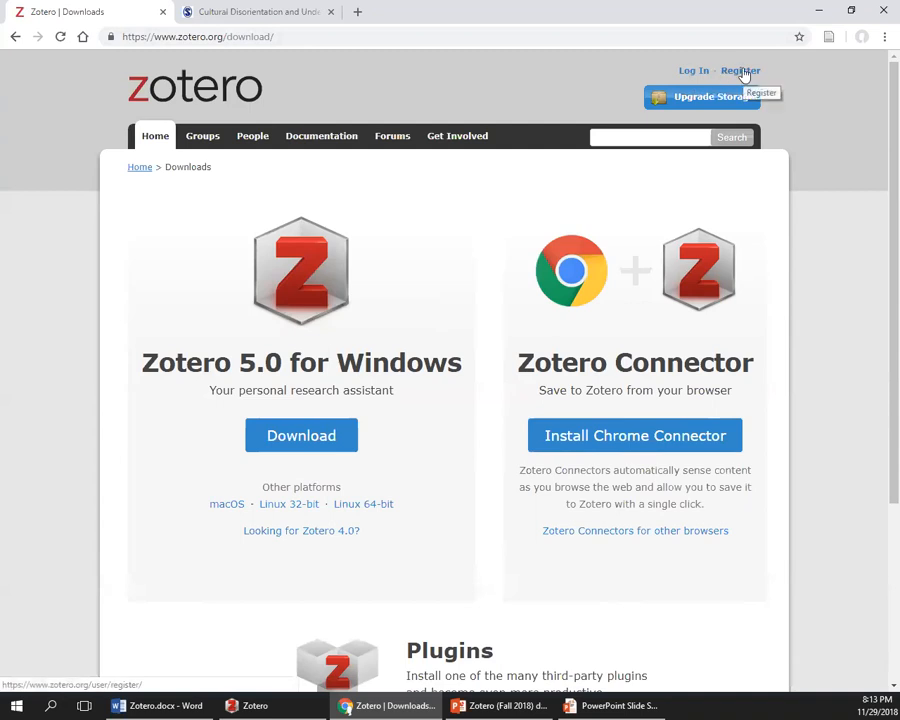
Open the zotero.org account registration form in Chrome, then return to the Zotero desktop library.
left_click(741, 71)
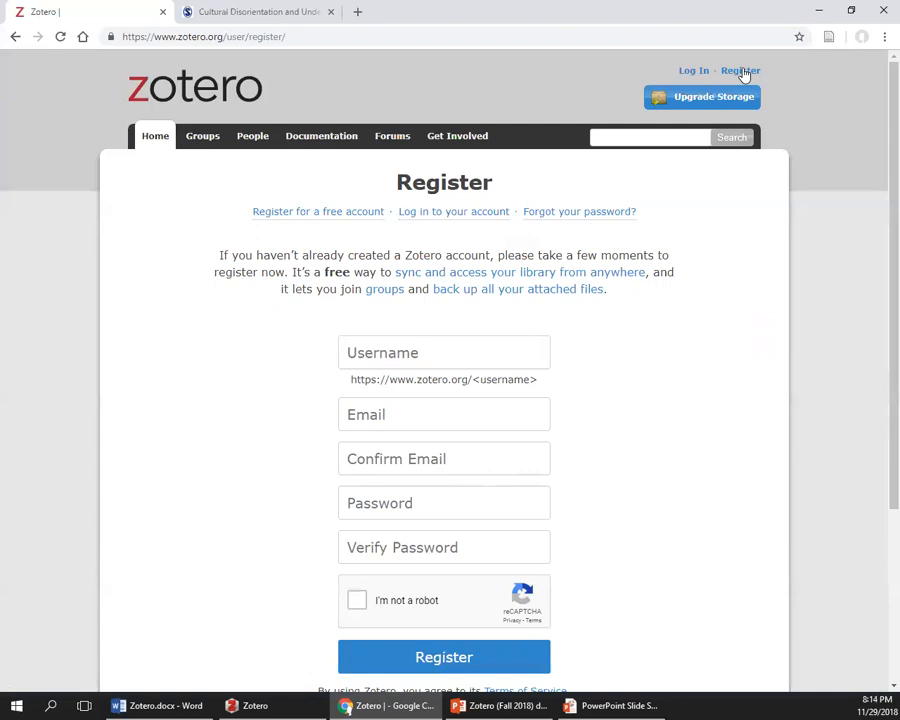
left_click(281, 706)
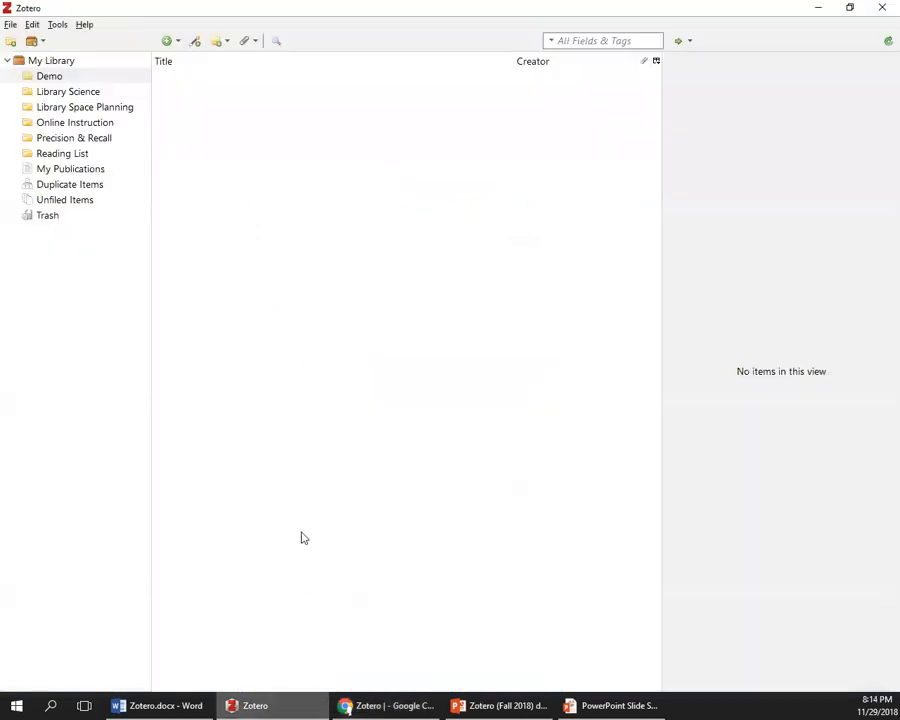
Open Zotero Preferences from the Edit menu, review the Sync account, then show the Cite pane.
left_click(32, 25)
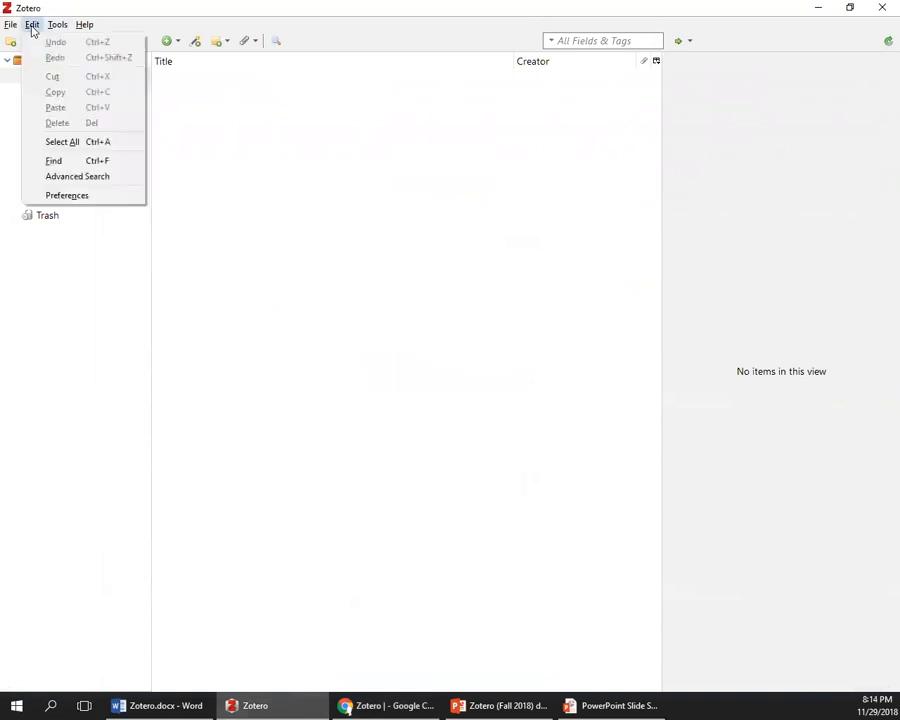
left_click(31, 25)
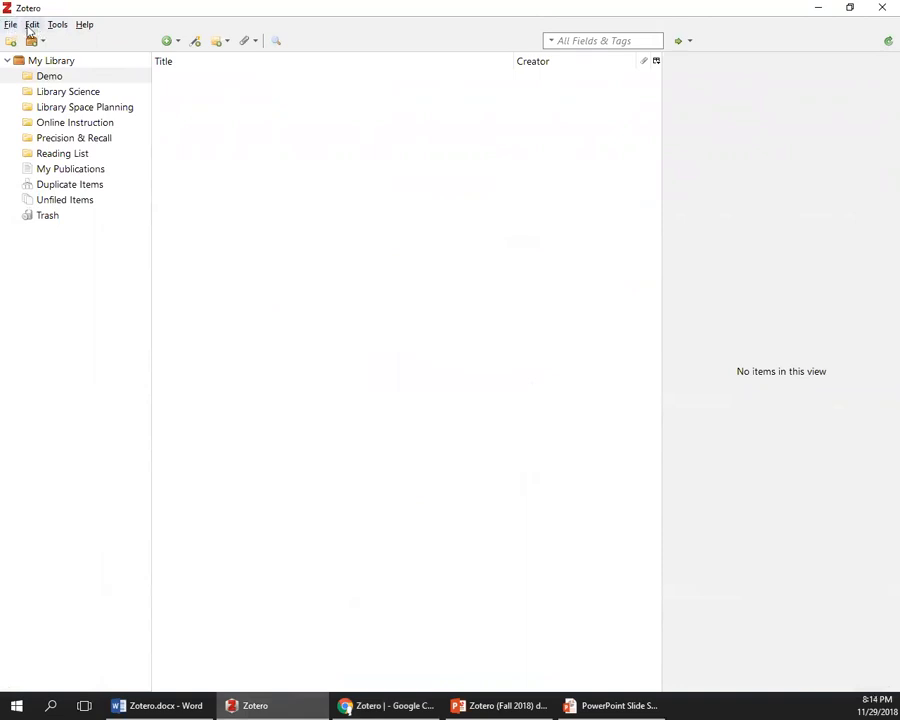
left_click(32, 25)
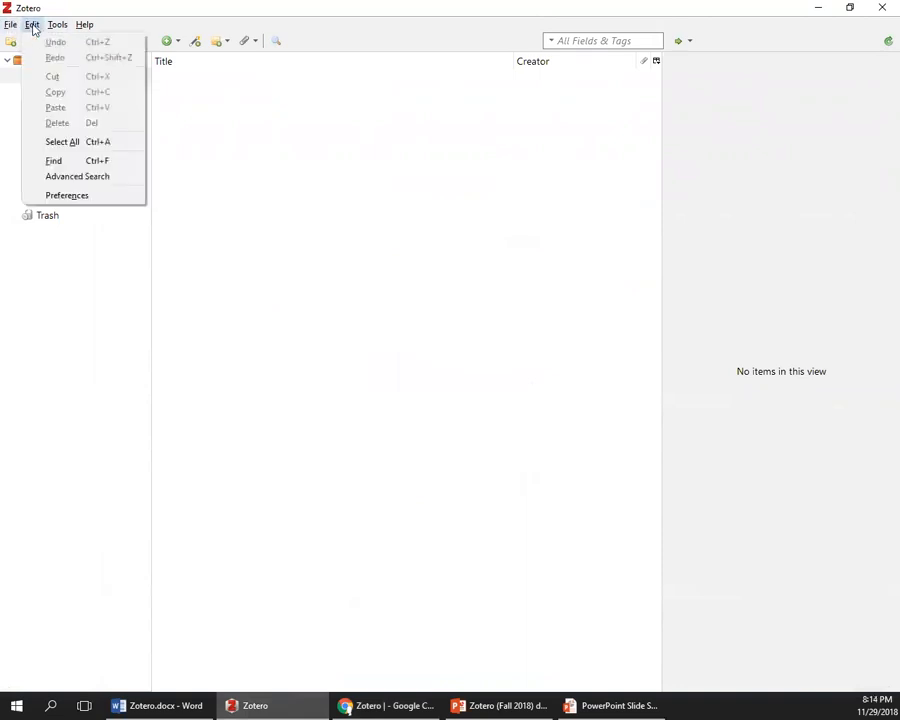
left_click(84, 199)
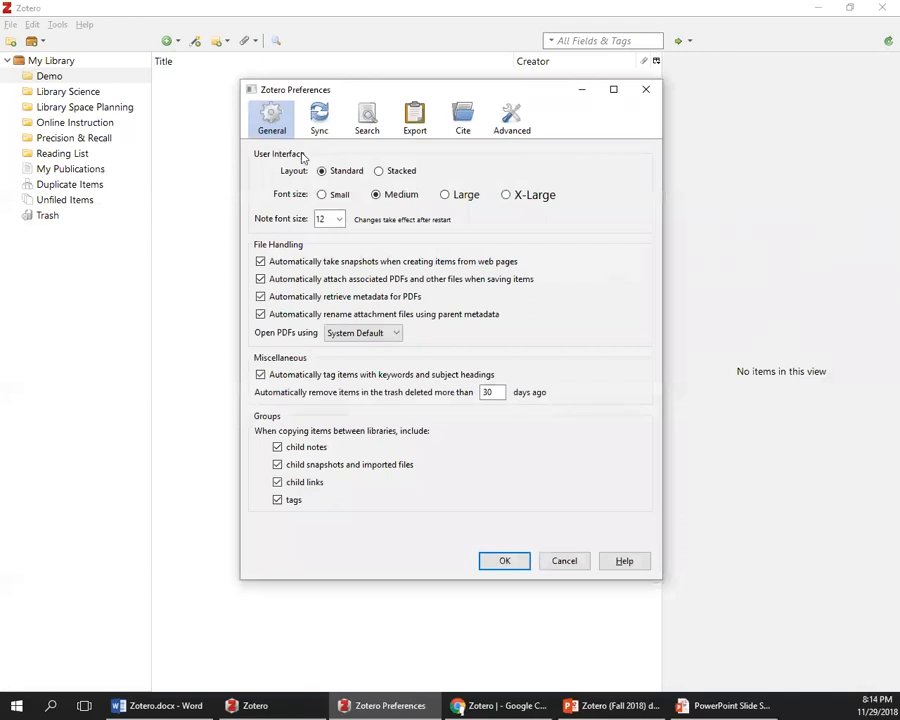
left_click(320, 120)
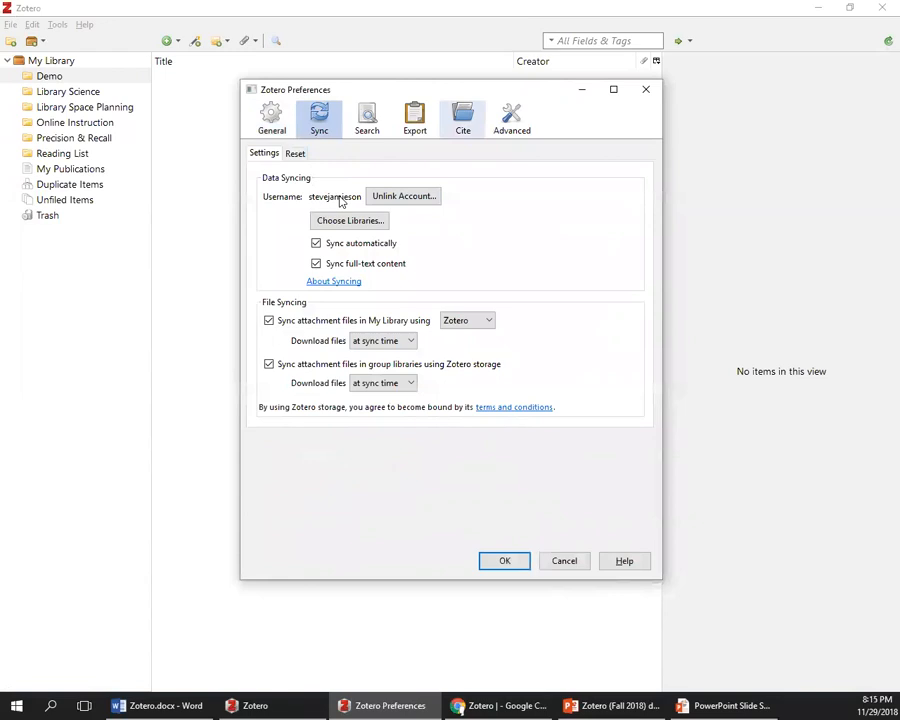
left_click(463, 118)
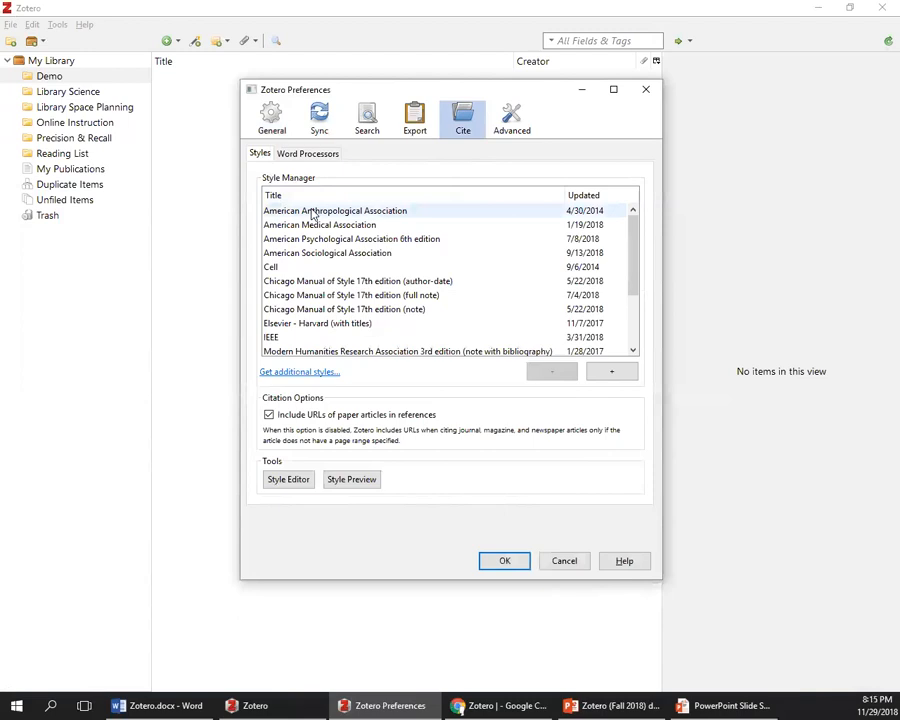
Delete the American Anthropological Association style from the installed styles.
scroll(331, 267, "down", 1)
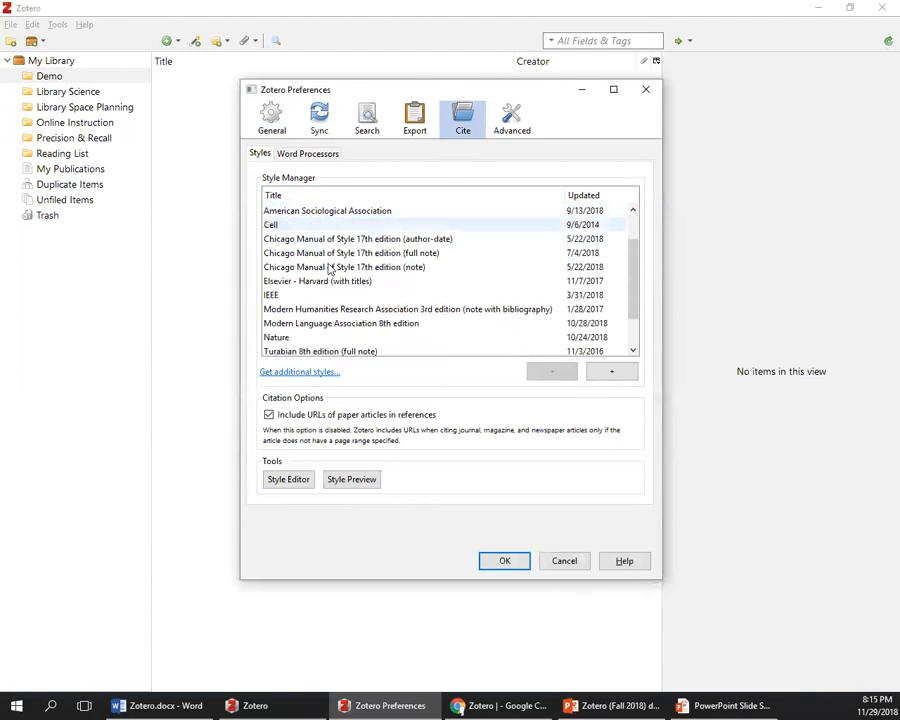
scroll(331, 264, "up", 1)
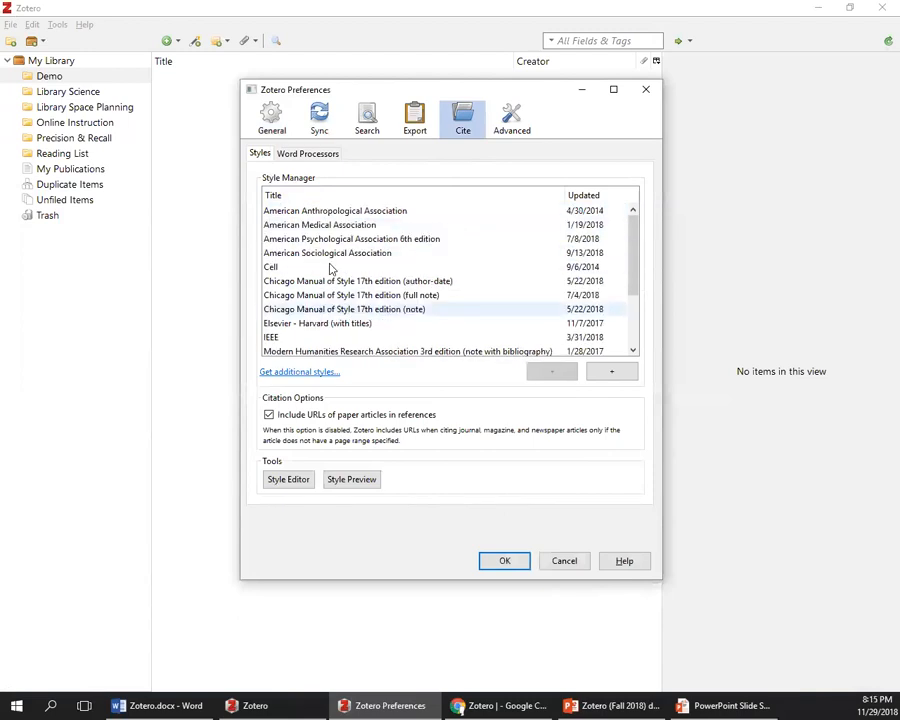
left_click(329, 214)
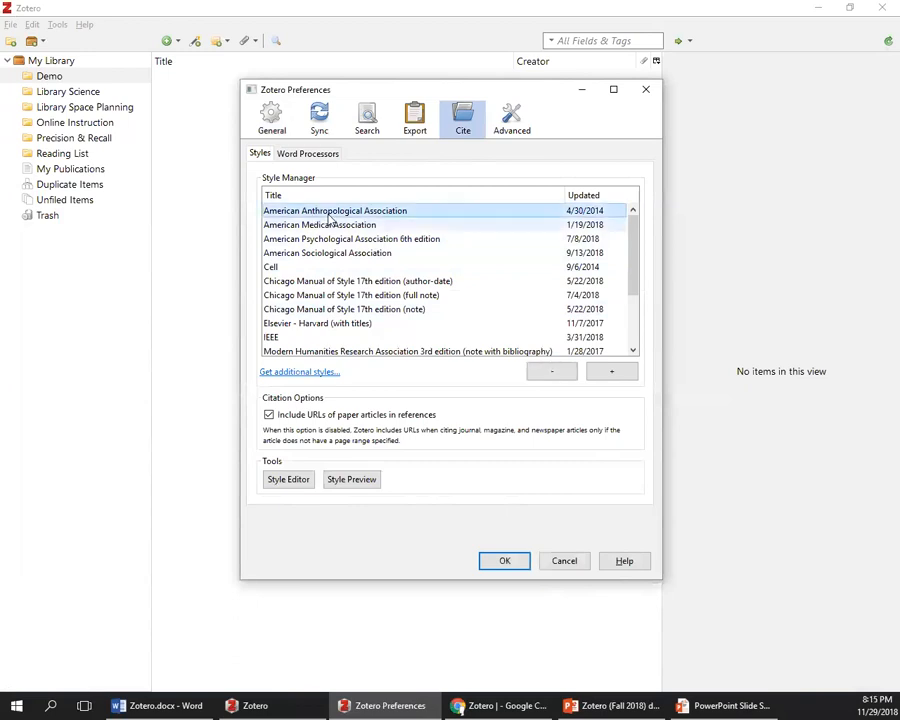
left_click(553, 374)
left_click(421, 354)
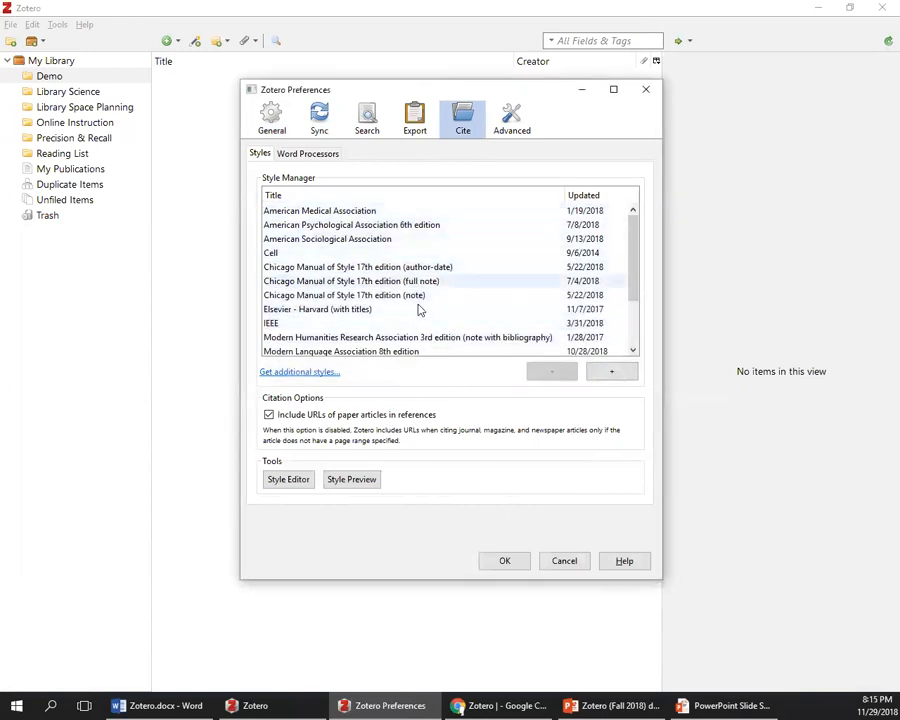
Check the Chicago 17th and Turabian 8th full note styles, then open the additional styles repository.
left_click(305, 283)
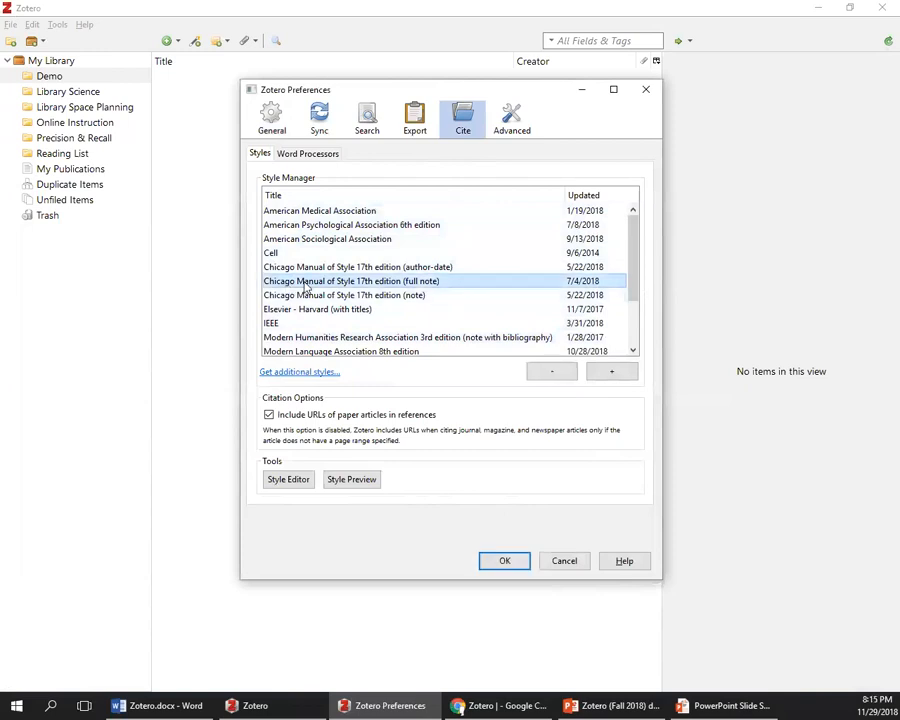
scroll(305, 287, "down", 2)
left_click(318, 312)
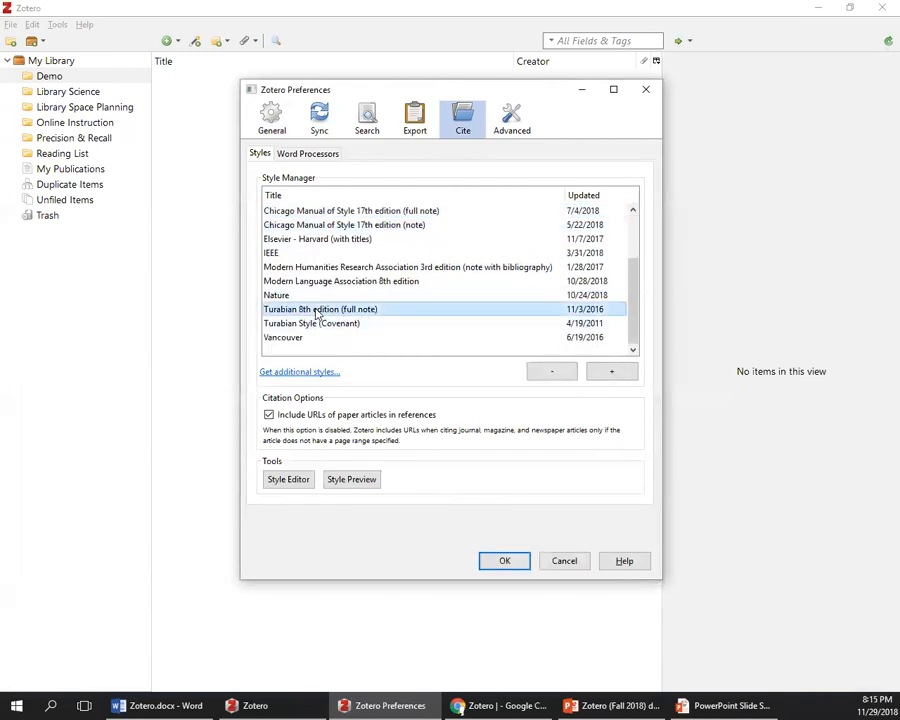
scroll(337, 320, "up", 2)
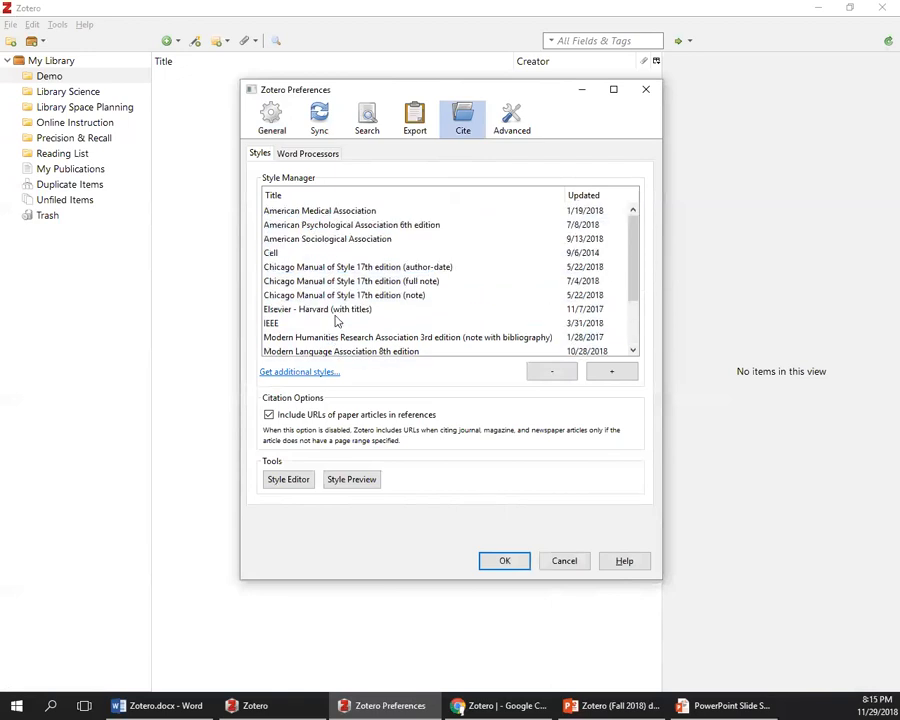
left_click(288, 372)
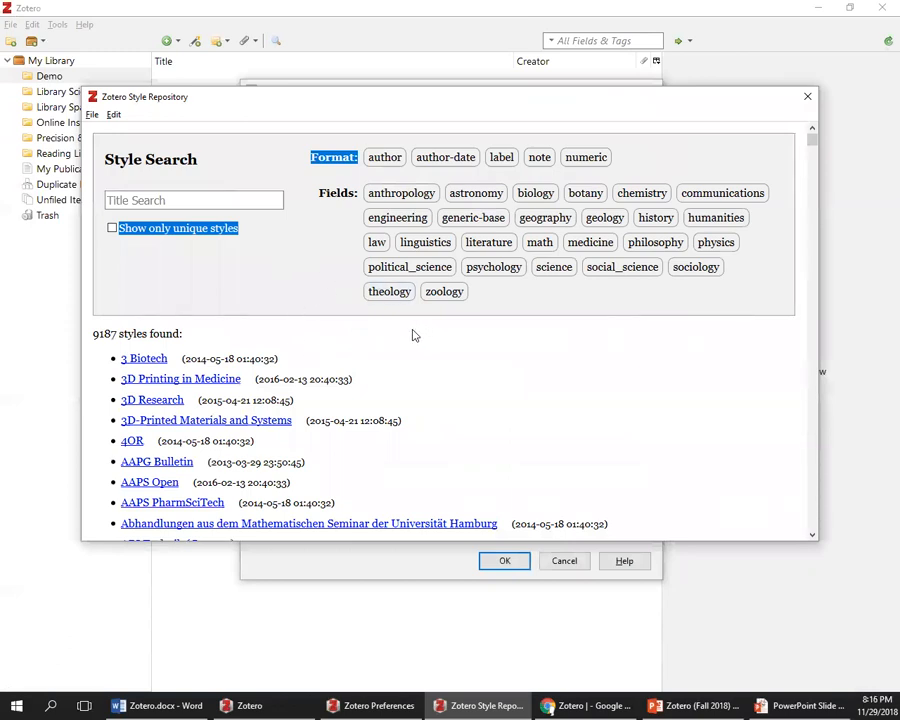
Search the style repository for 'turabian' and install Turabian 8th edition (full note).
left_click(159, 198)
type("turabian")
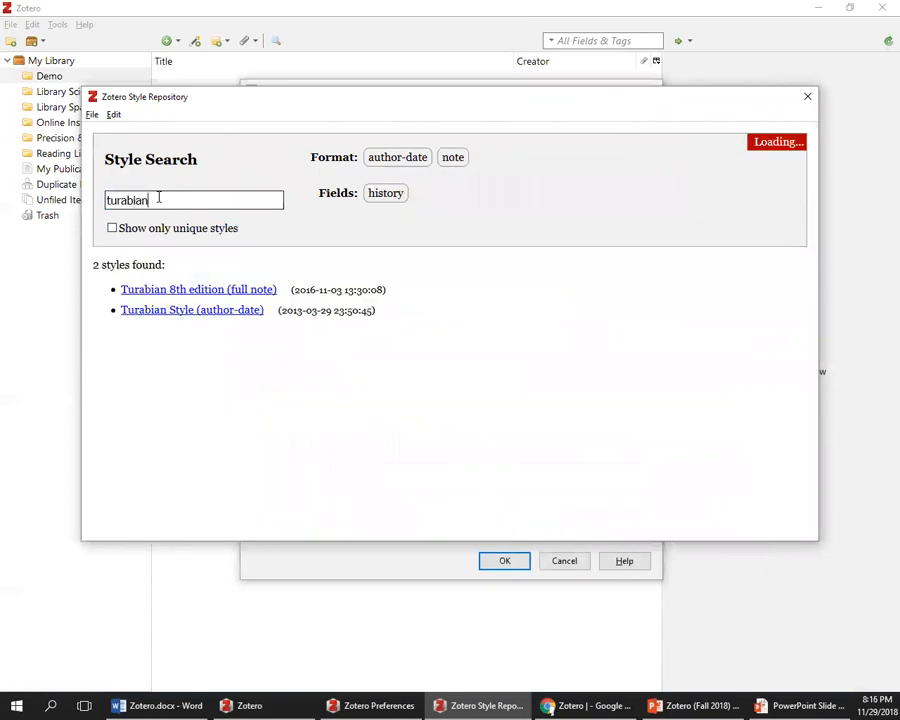
mouse_move(147, 292)
mouse_move(272, 297)
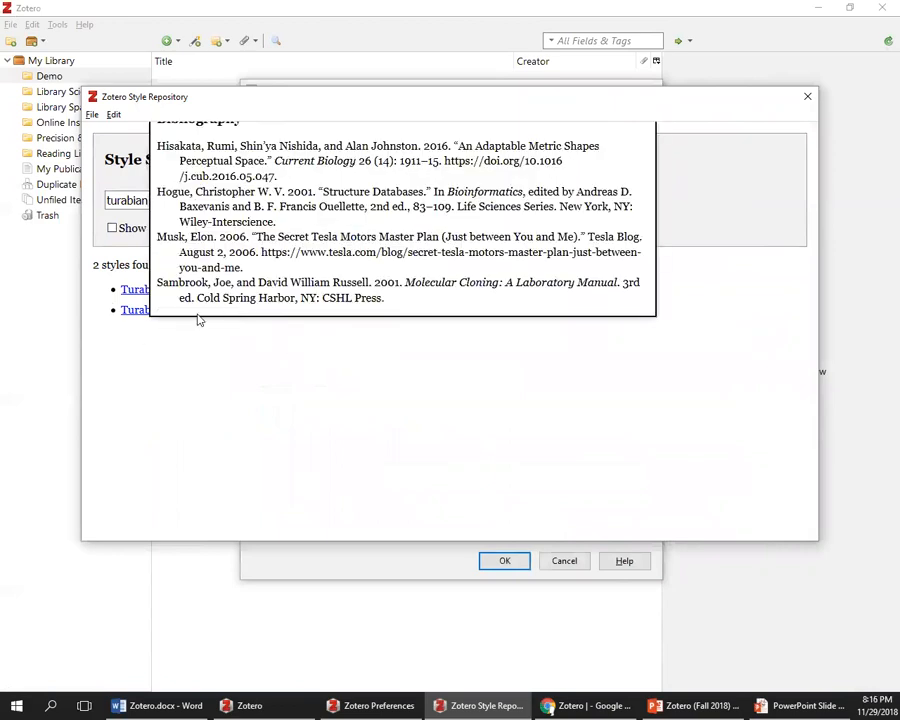
left_click_drag(485, 97, 481, 158)
mouse_move(243, 358)
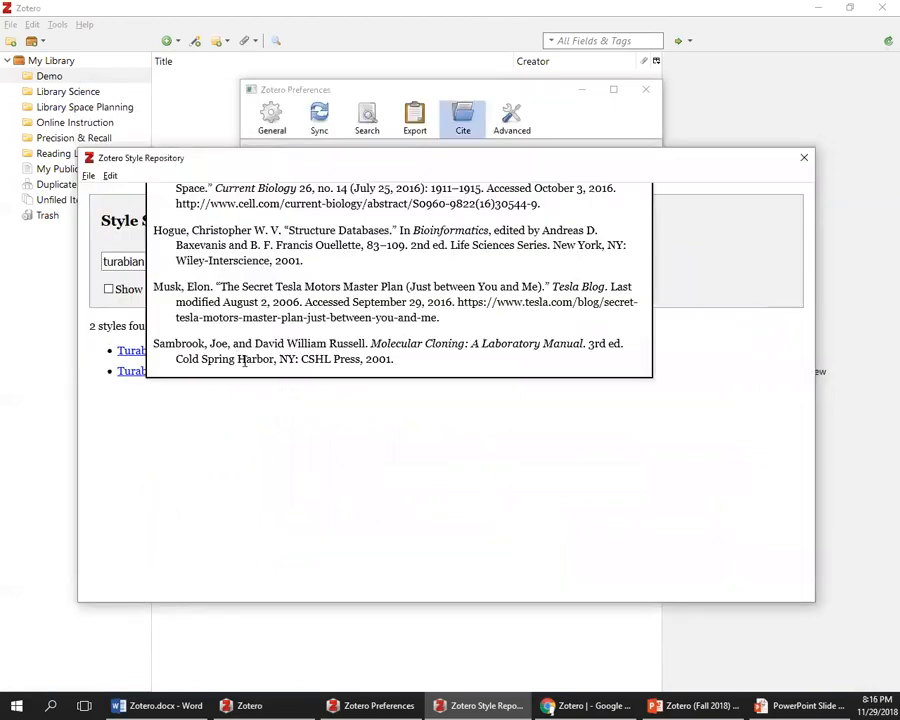
left_click(136, 352)
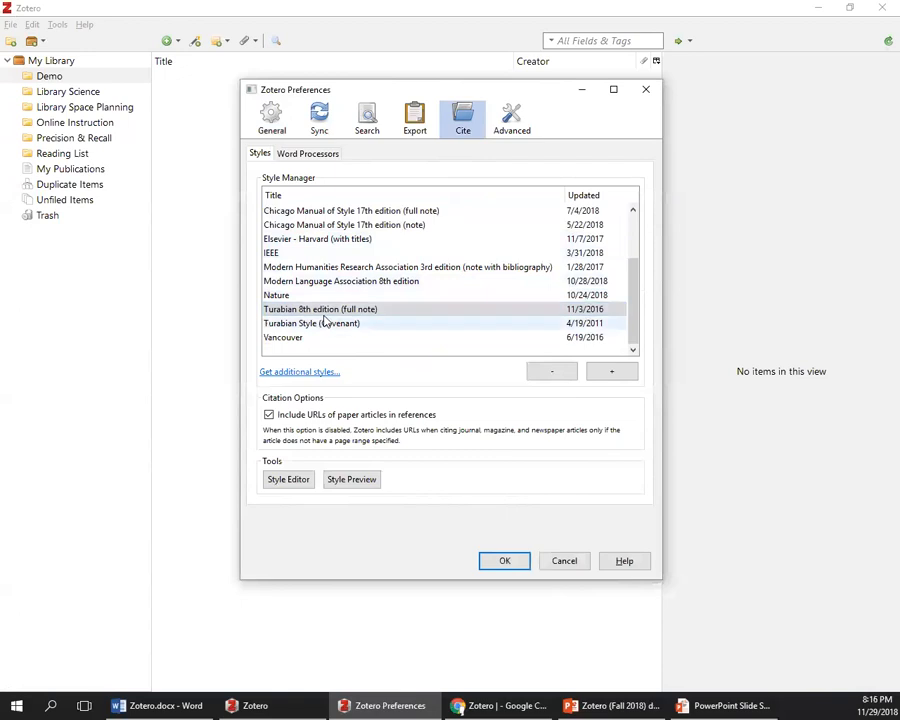
Delete the IEEE and Elsevier - Harvard (with titles) styles, confirming each removal.
scroll(323, 320, "up", 2)
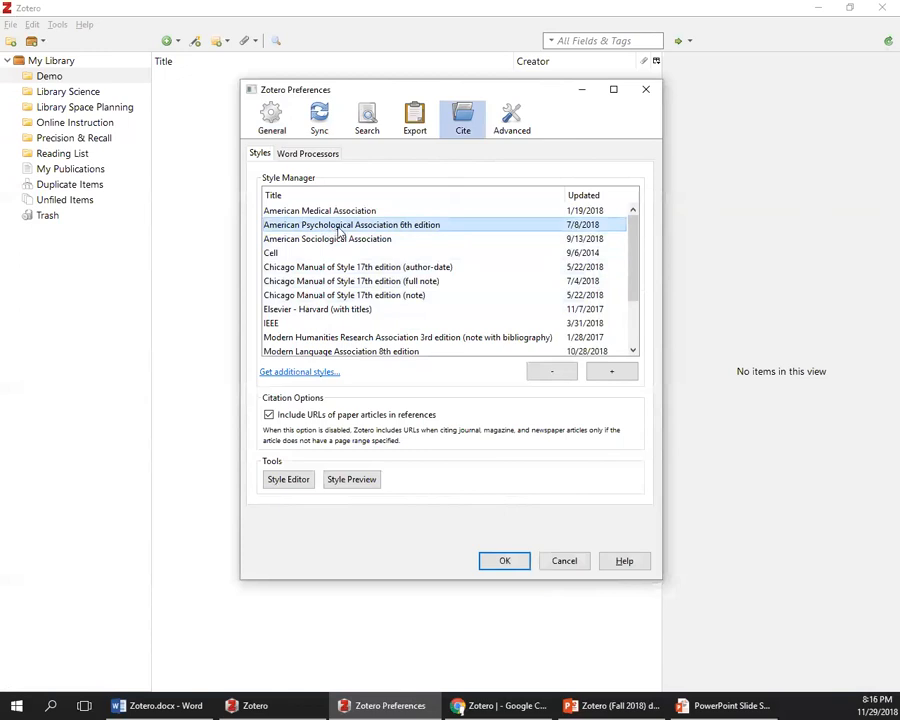
left_click(308, 323)
left_click(541, 382)
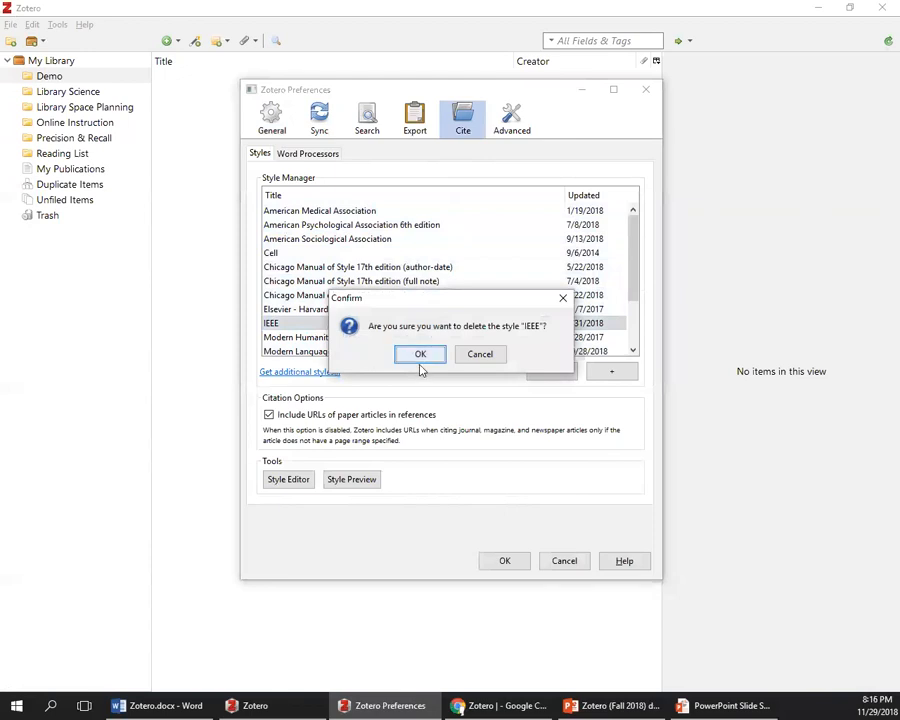
left_click(420, 356)
scroll(368, 316, "down", 2)
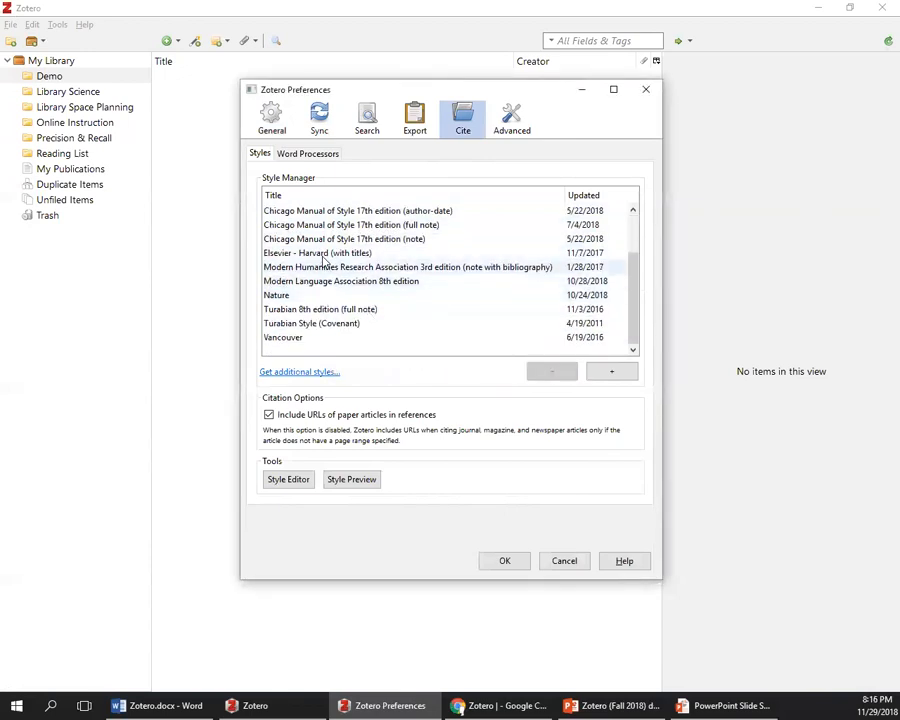
left_click(320, 253)
left_click(540, 373)
left_click(418, 355)
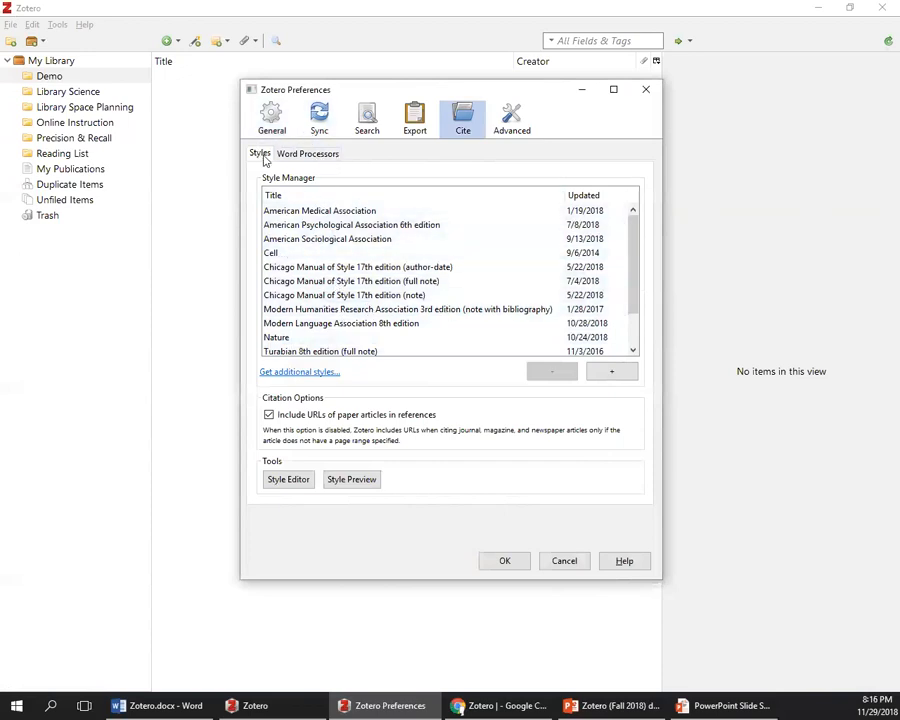
Try installing the Microsoft Word add-in, dismiss the close-Word error, and switch to Zotero.docx.
left_click(309, 156)
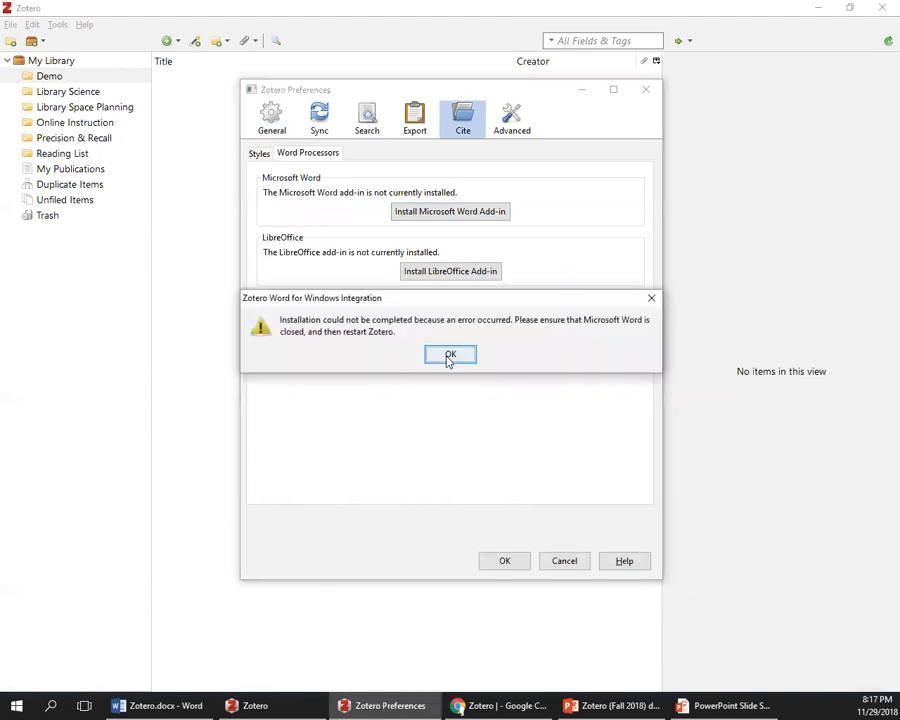
left_click(449, 357)
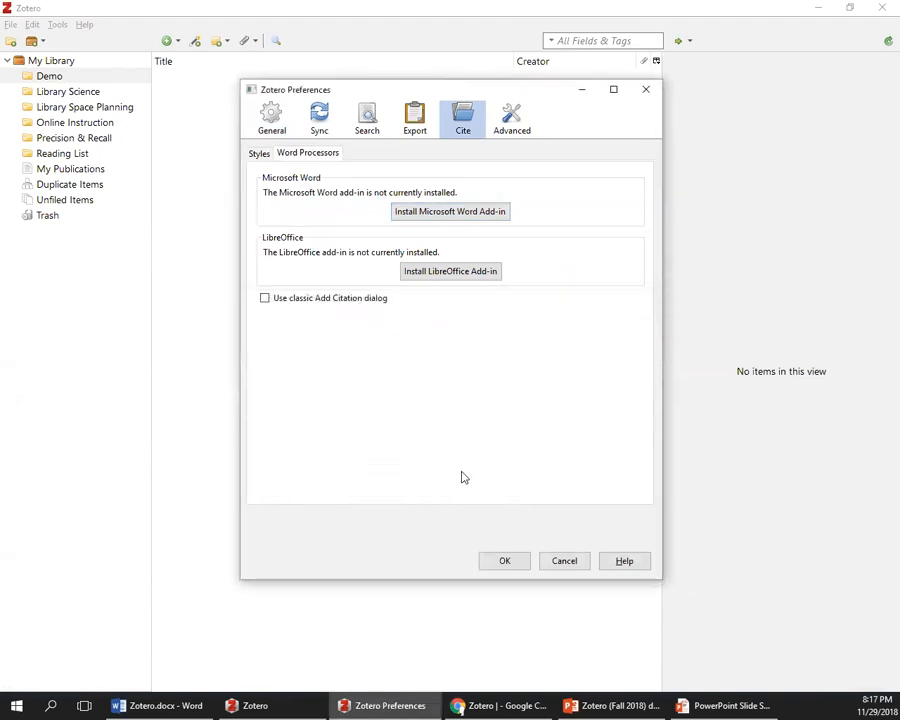
left_click(155, 703)
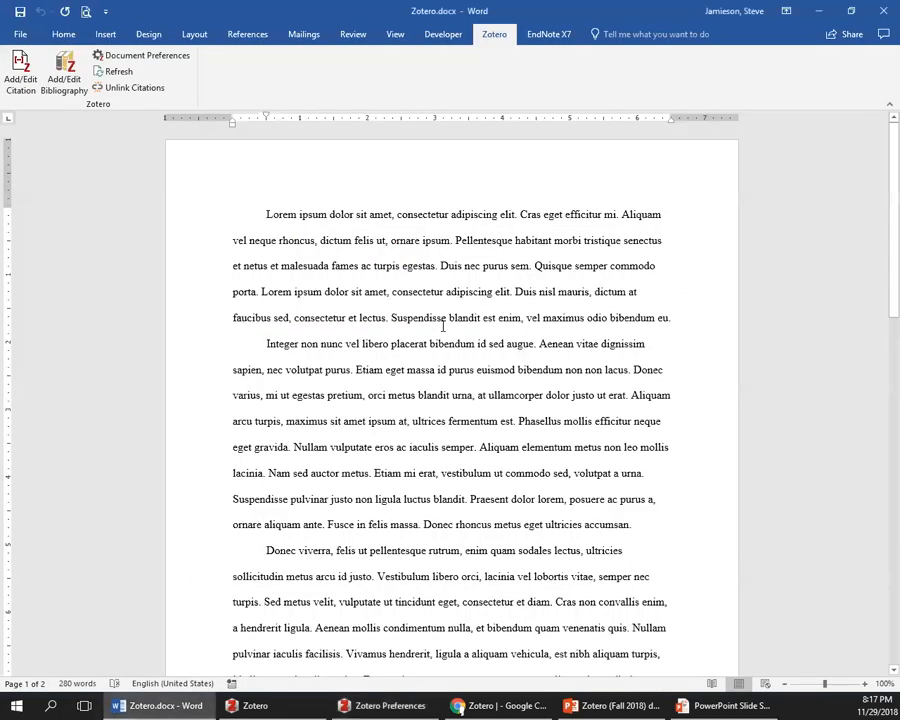
Close Word so the Zotero add-in installs successfully, then relaunch Word.
left_click(881, 12)
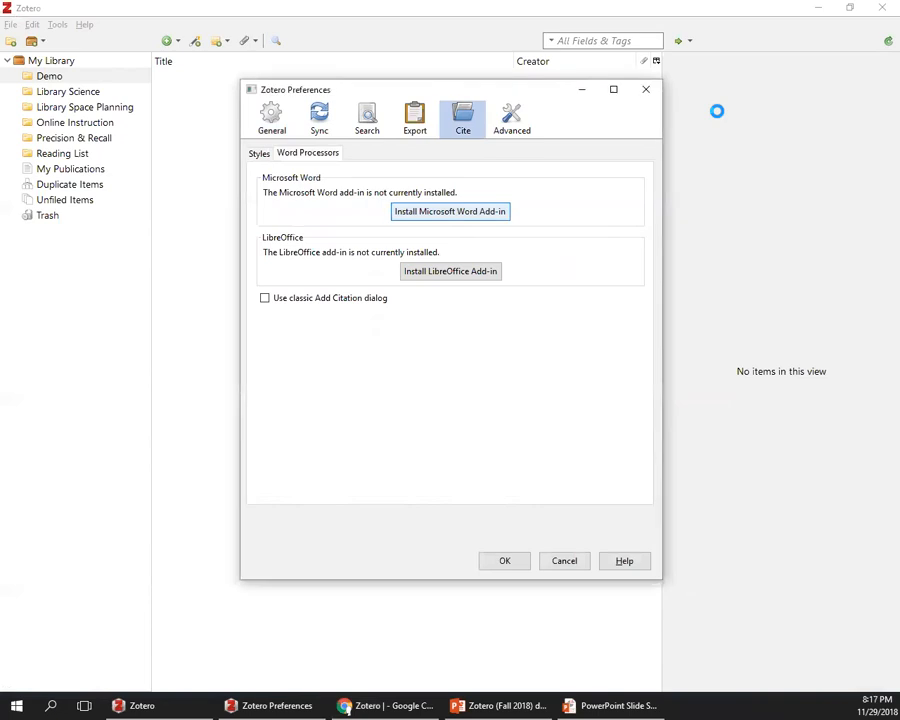
left_click(450, 355)
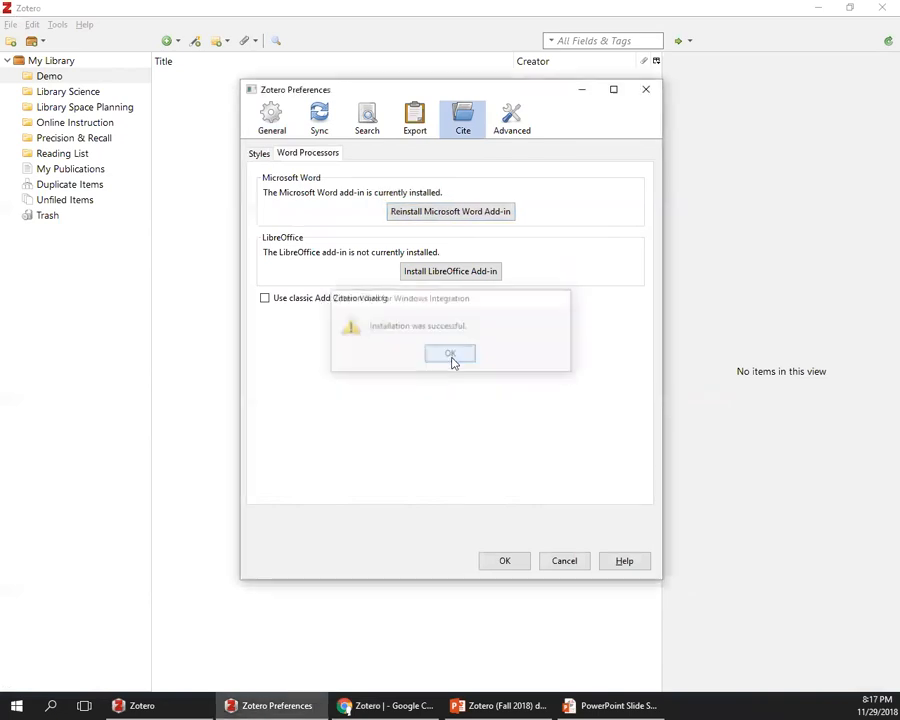
left_click(348, 710)
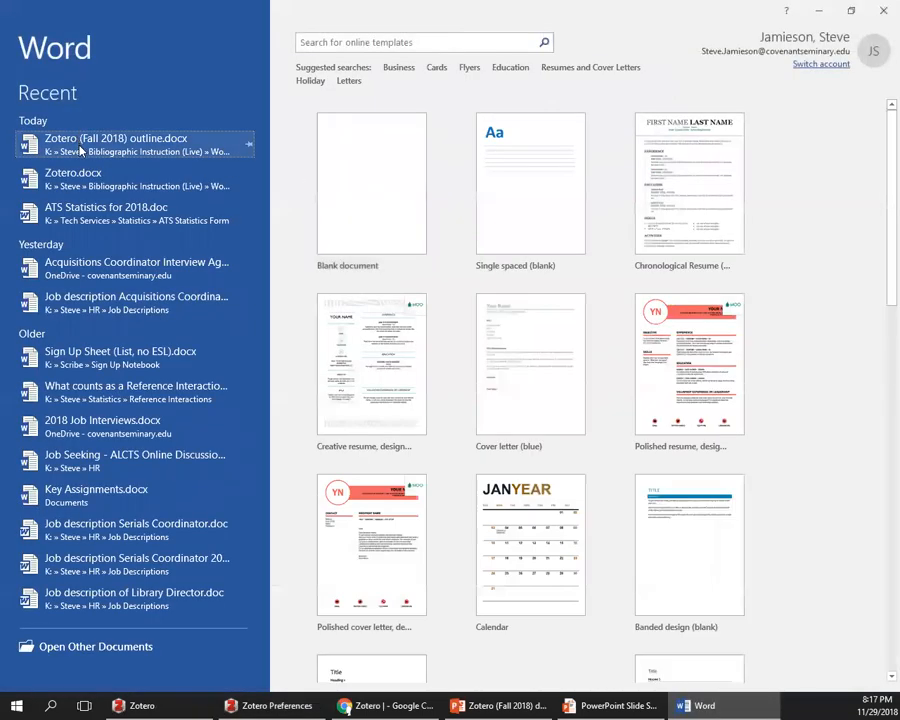
Open and close the Fall 2018 outline, then bring Zotero Preferences in front of Zotero.docx.
left_click(80, 150)
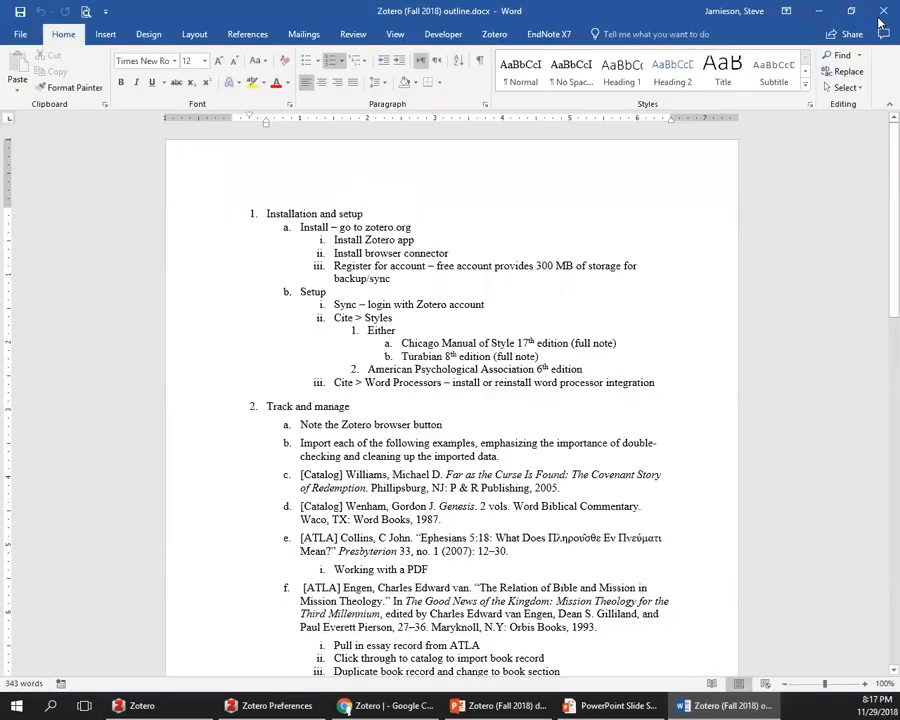
left_click(882, 13)
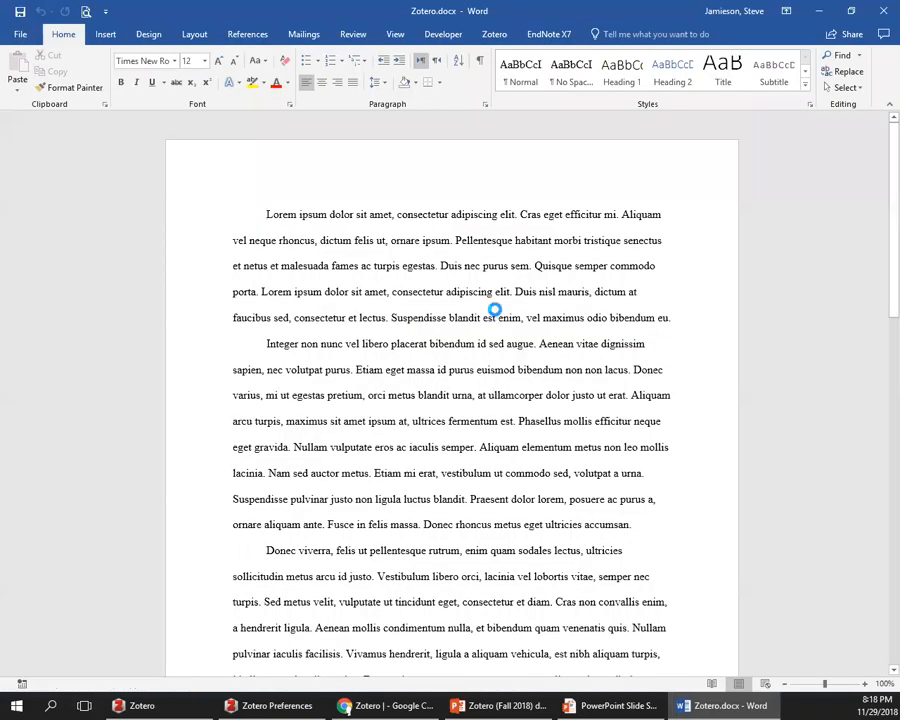
left_click(265, 705)
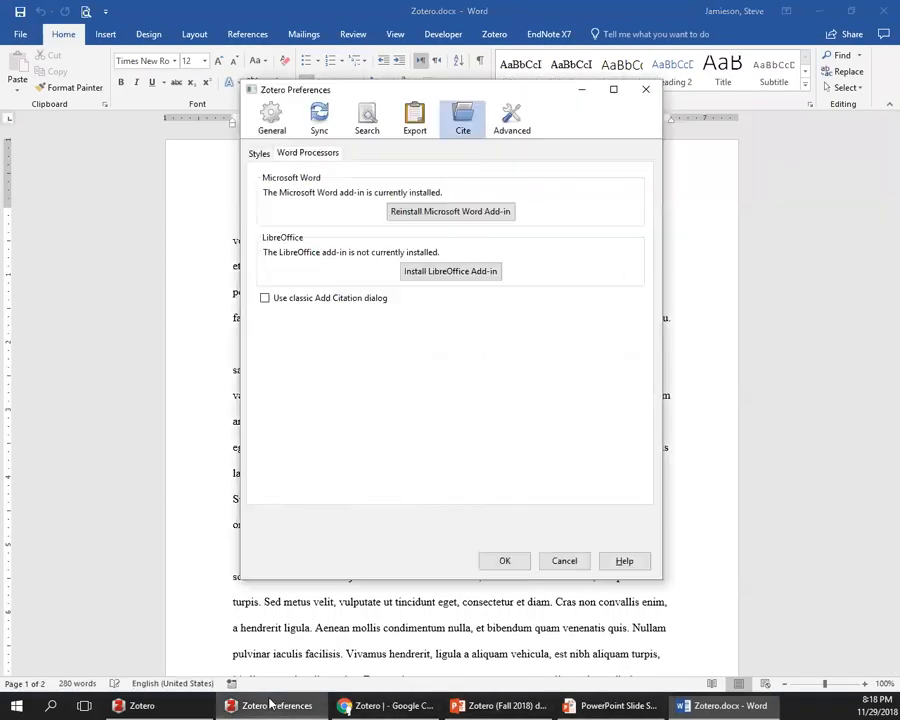
Set Covenant Theological Seminary as the OpenURL resolver via resolver search, then switch to Chrome.
left_click(262, 705)
left_click(262, 705)
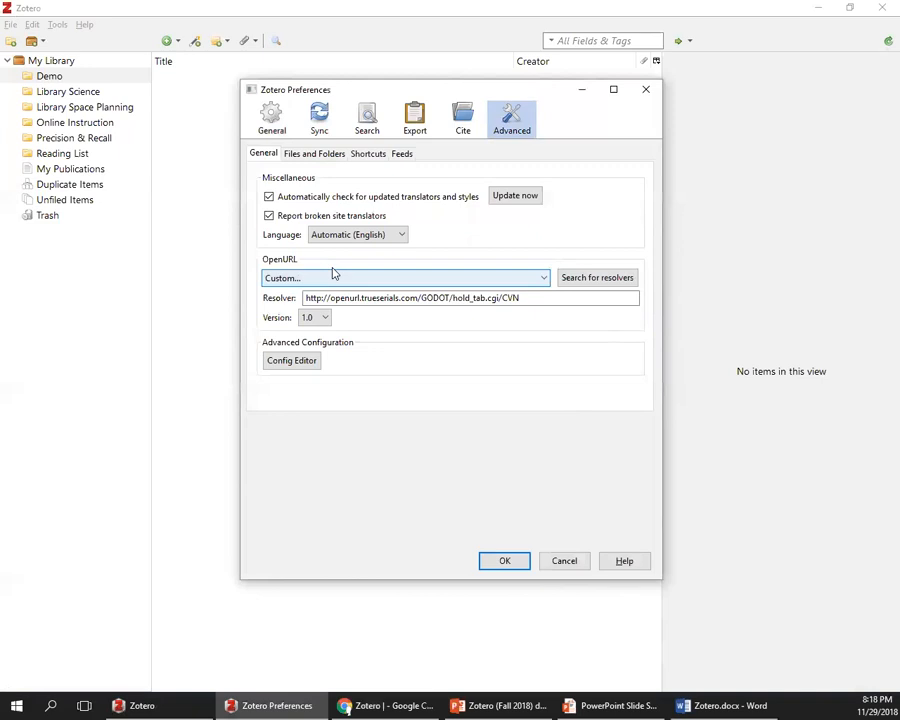
key("Tab")
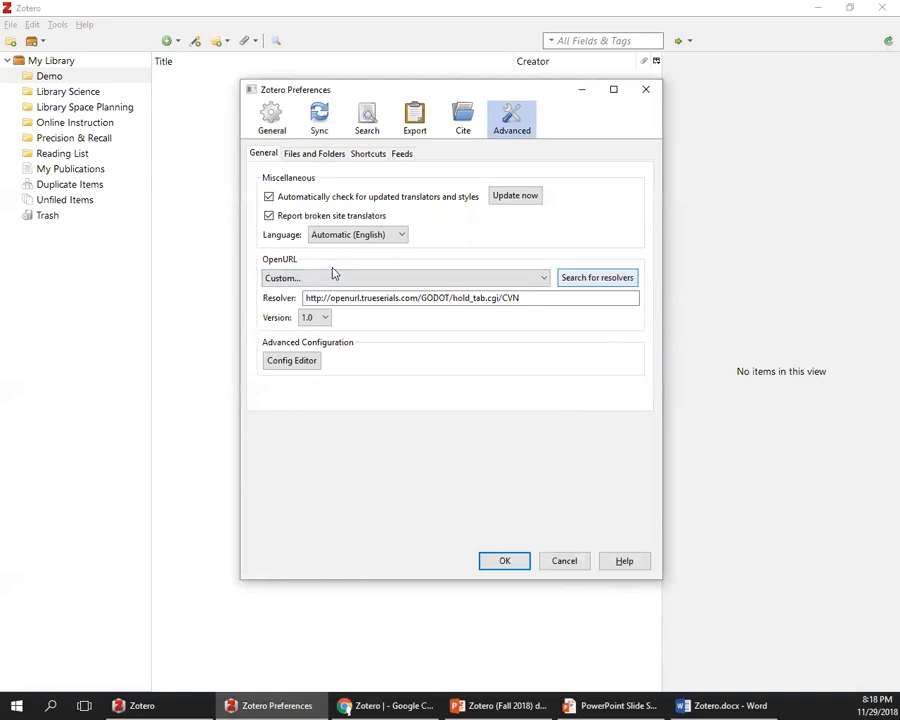
left_click(597, 278)
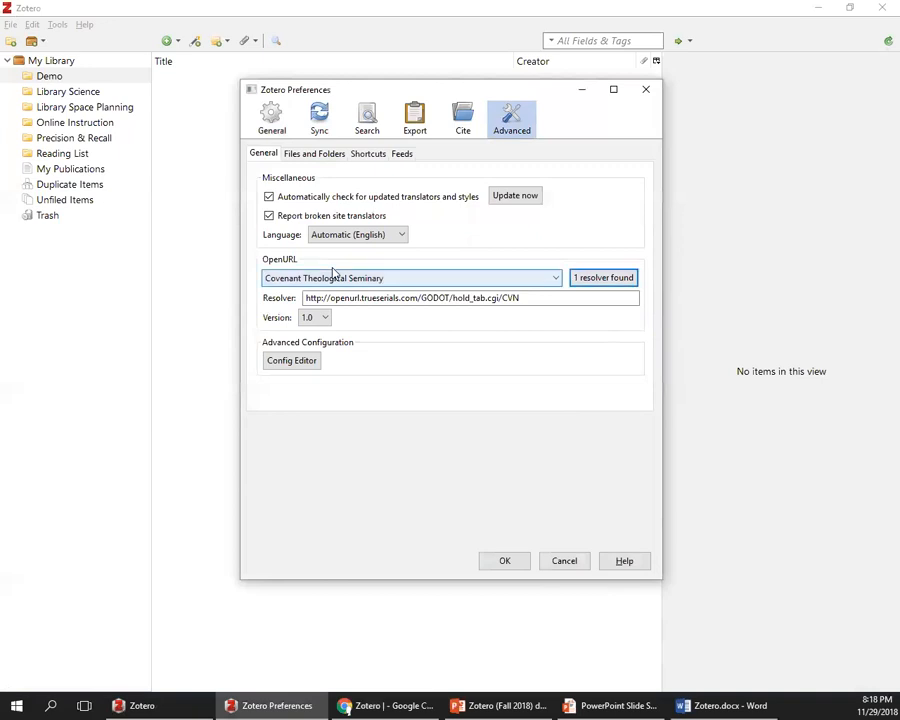
left_click(334, 273)
left_click(334, 275)
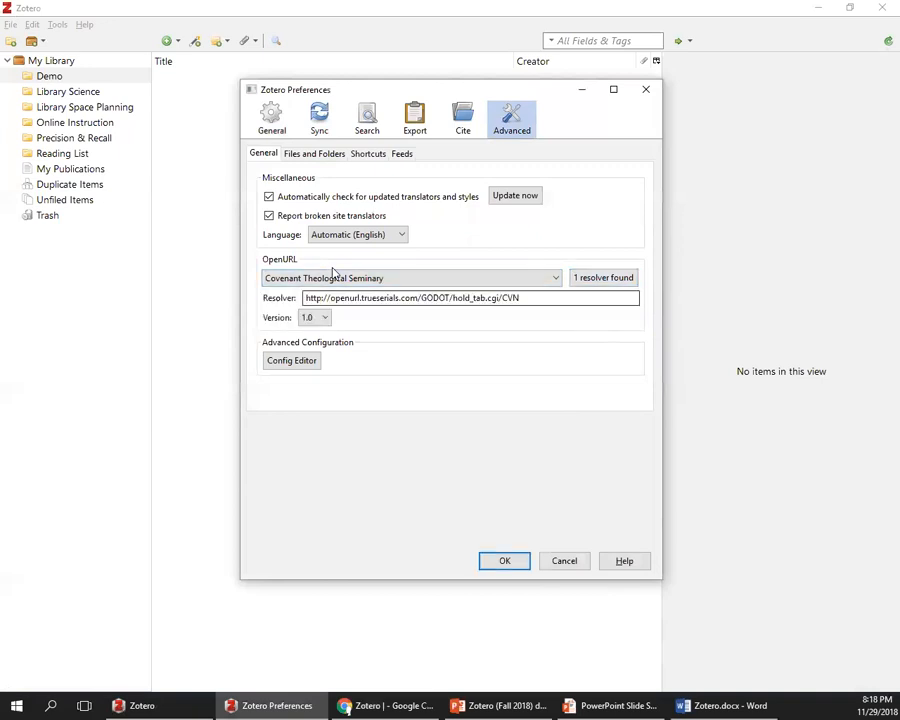
left_click_drag(321, 298, 502, 298)
key("End")
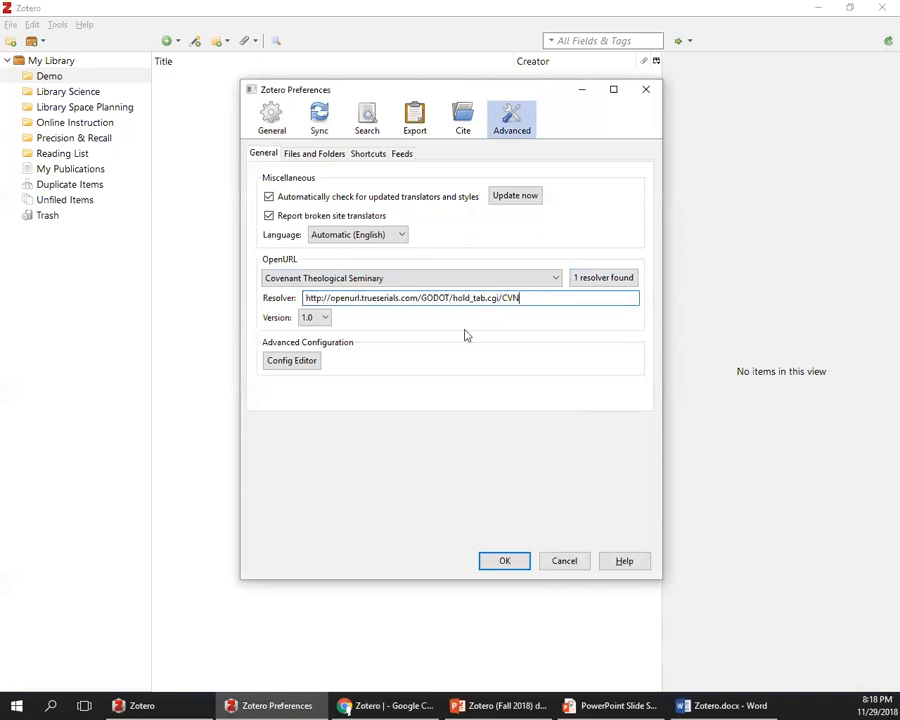
left_click(382, 705)
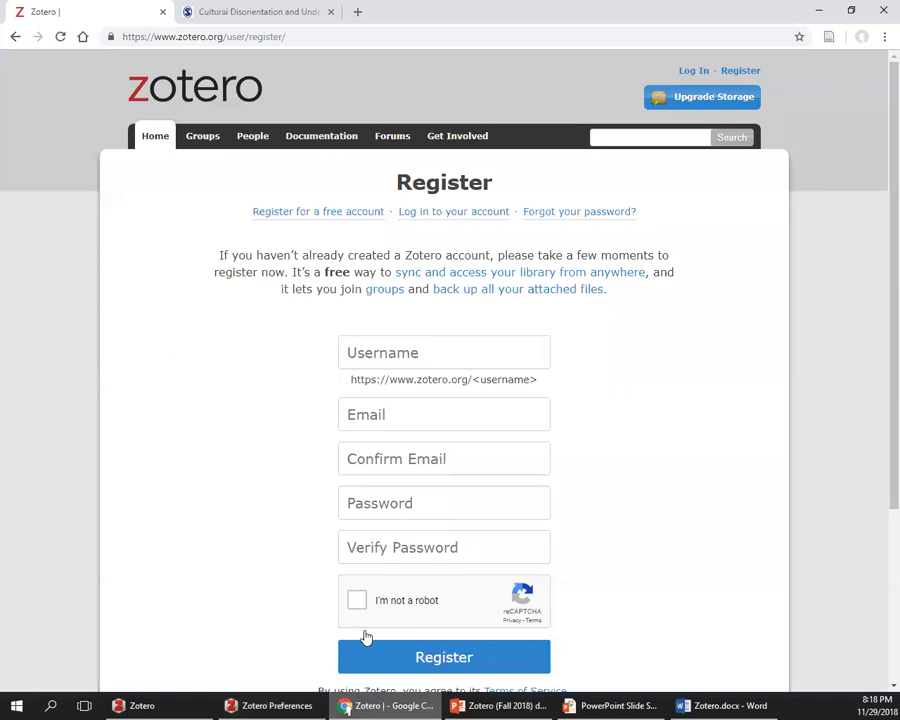
Search Zotero documentation for 'covenant theological seminary' and open the OpenURL resolvers page.
left_click(320, 136)
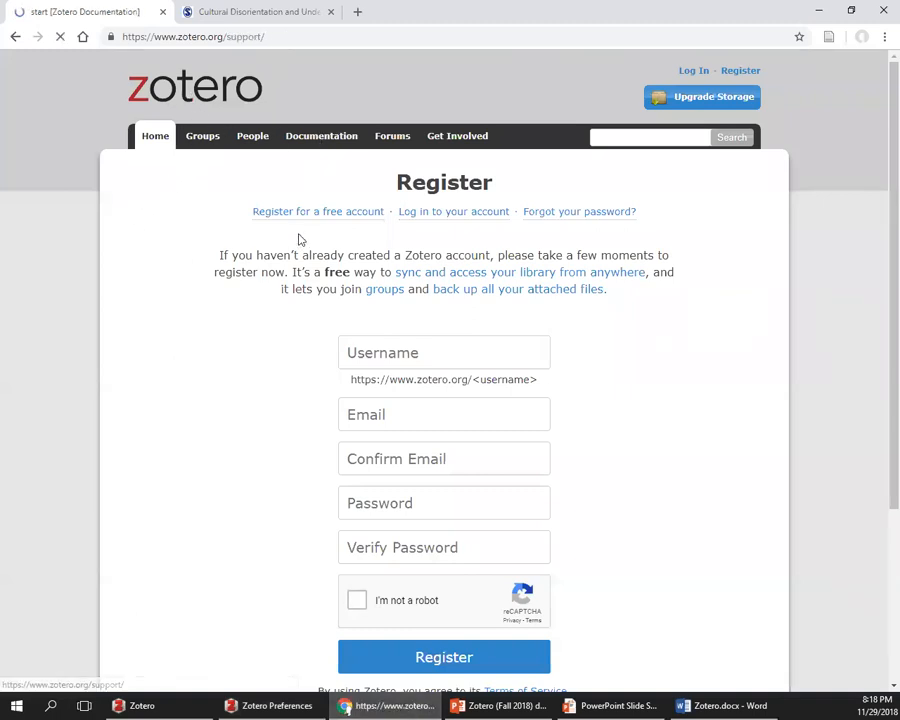
left_click(676, 138)
type("covenant the")
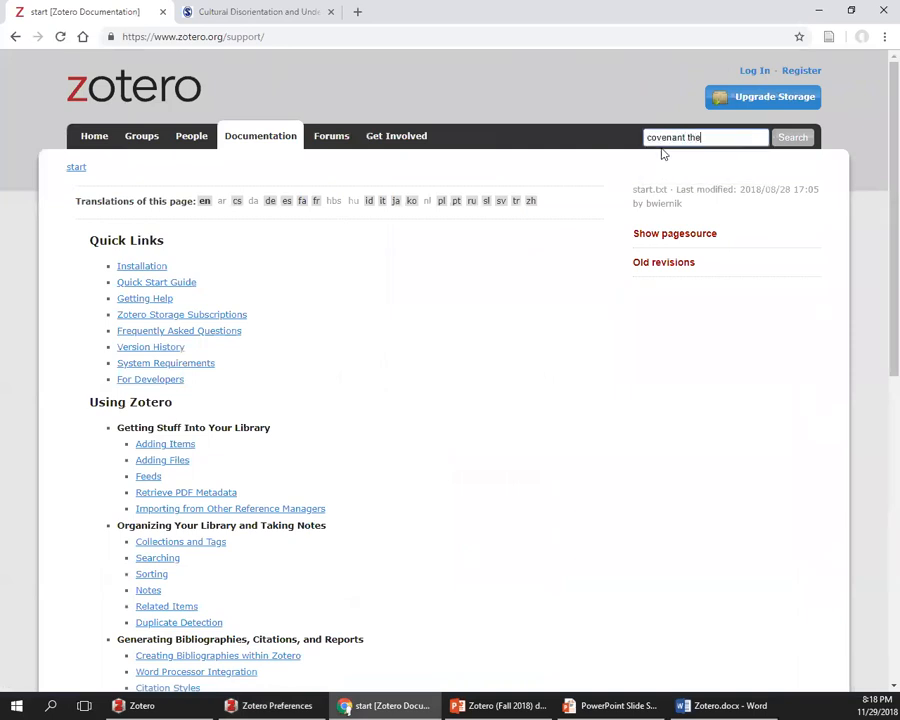
type("ological seminary")
key("Return")
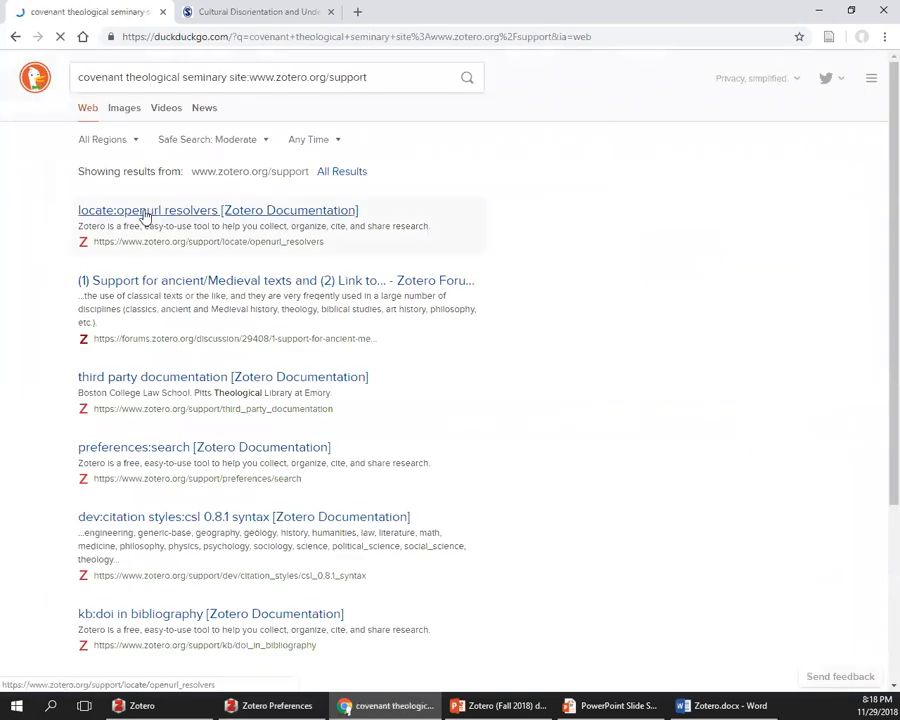
left_click(145, 211)
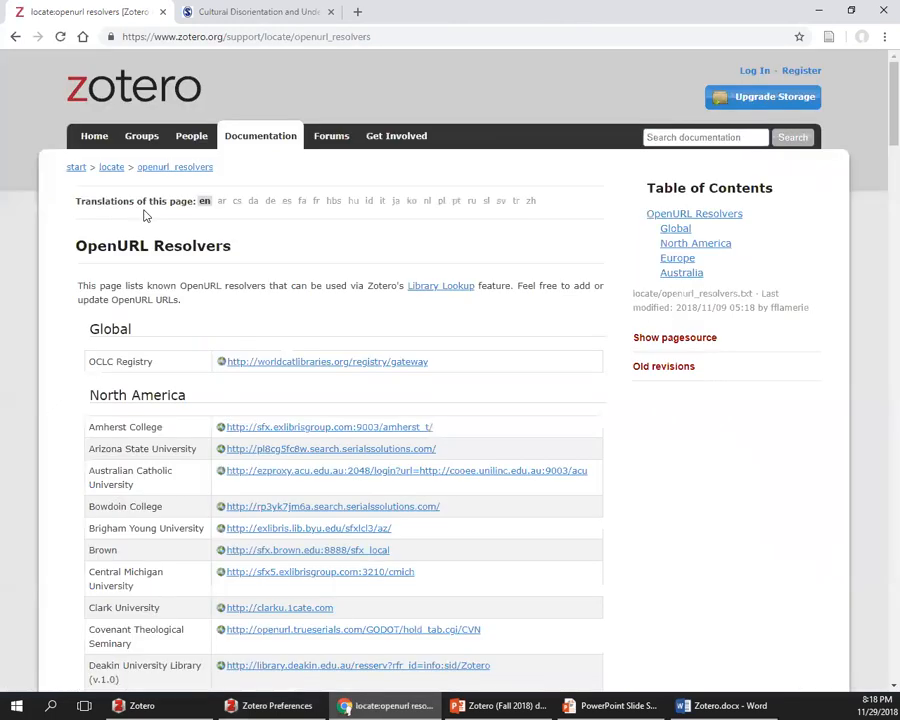
Locate the Covenant Theological Seminary resolver link and open its context menu.
scroll(115, 390, "down", 3)
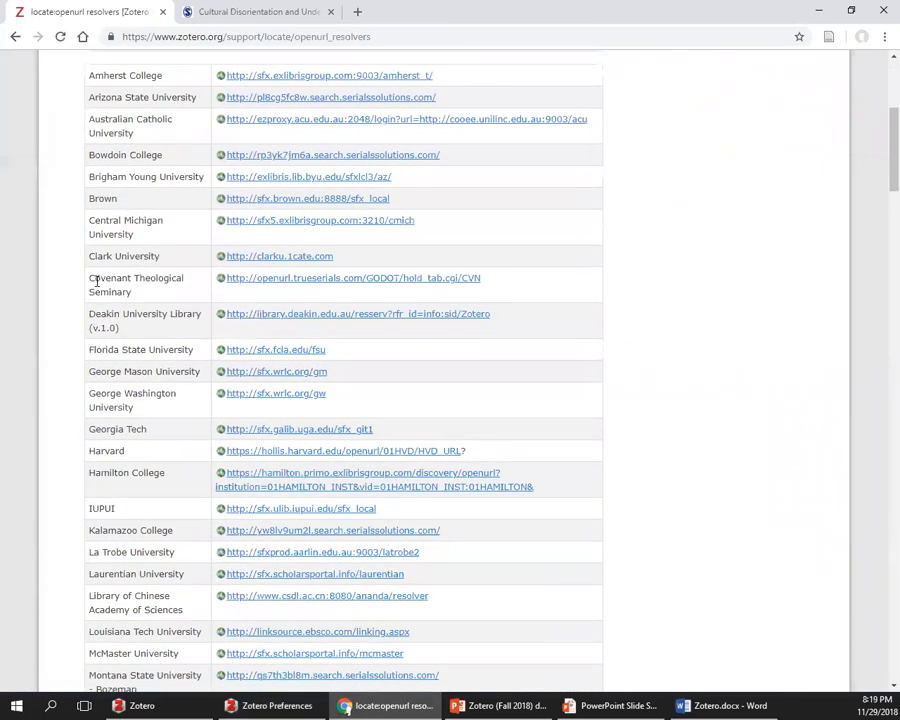
left_click_drag(94, 281, 187, 290)
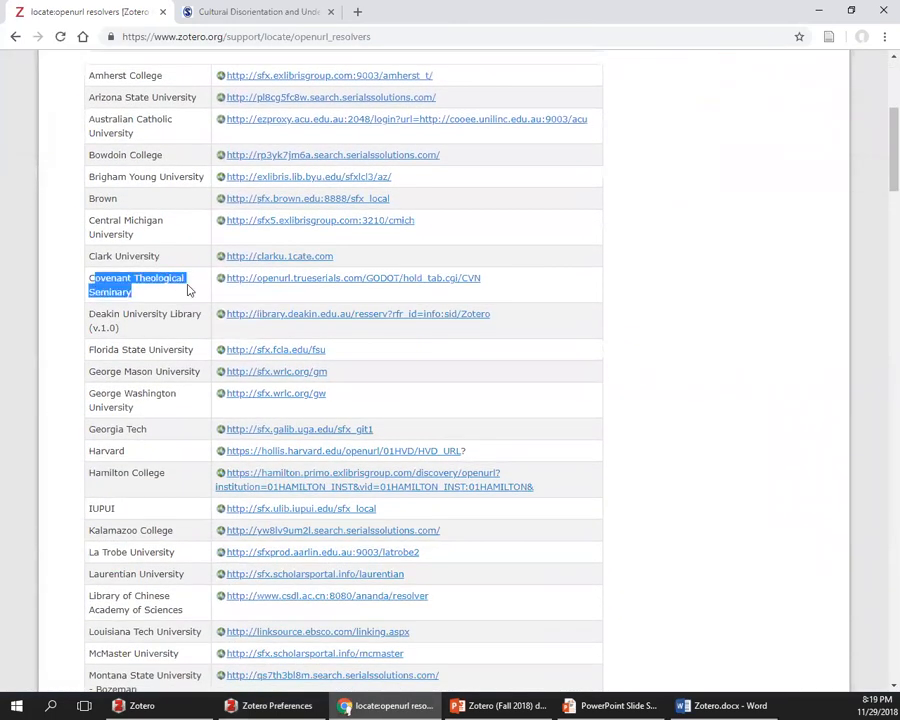
left_click(185, 290)
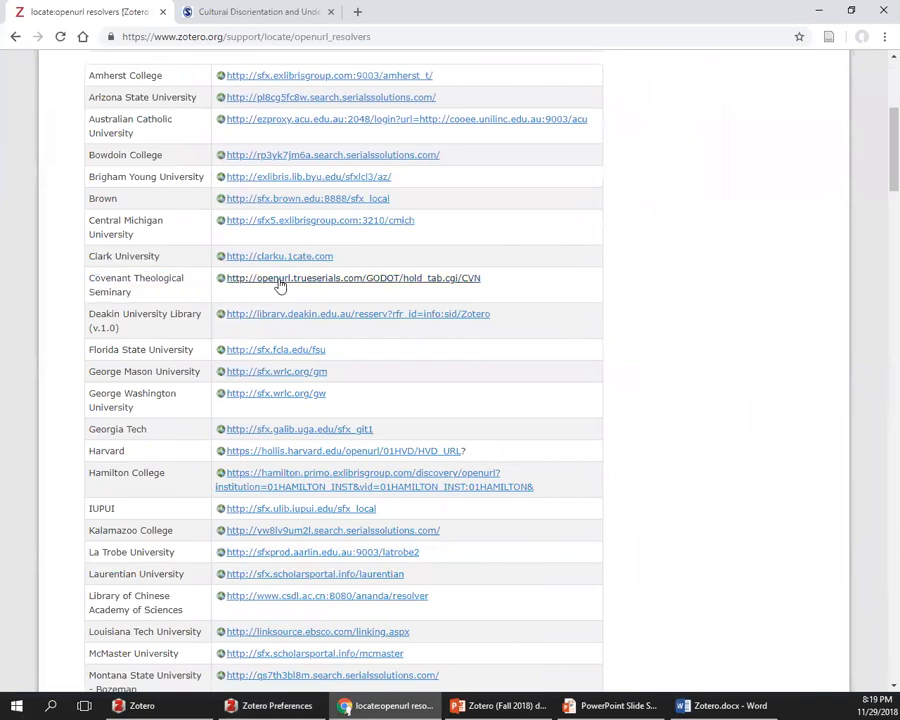
right_click(283, 284)
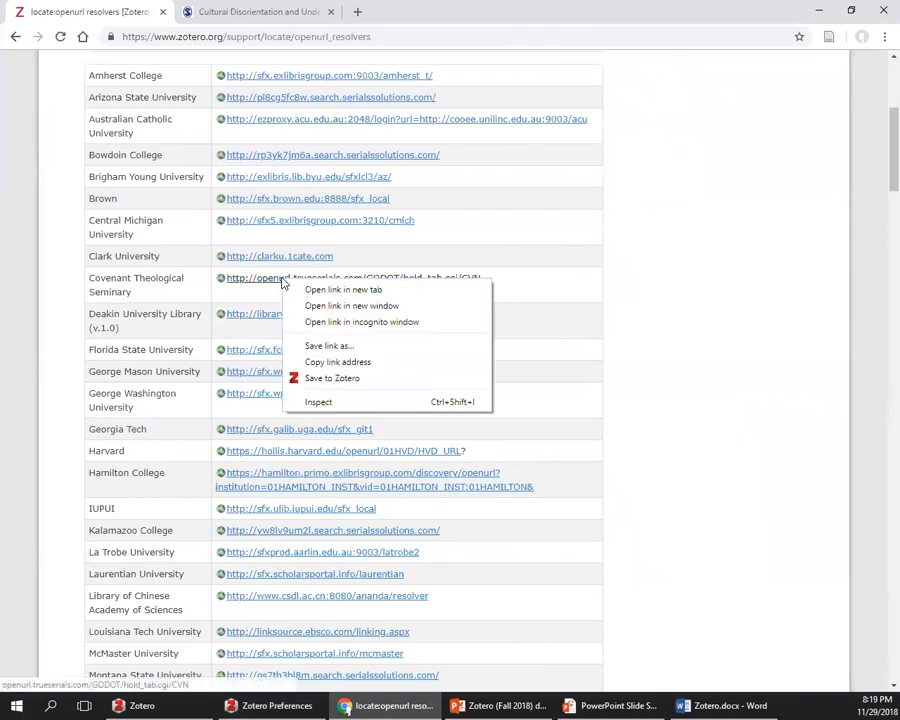
left_click(363, 370)
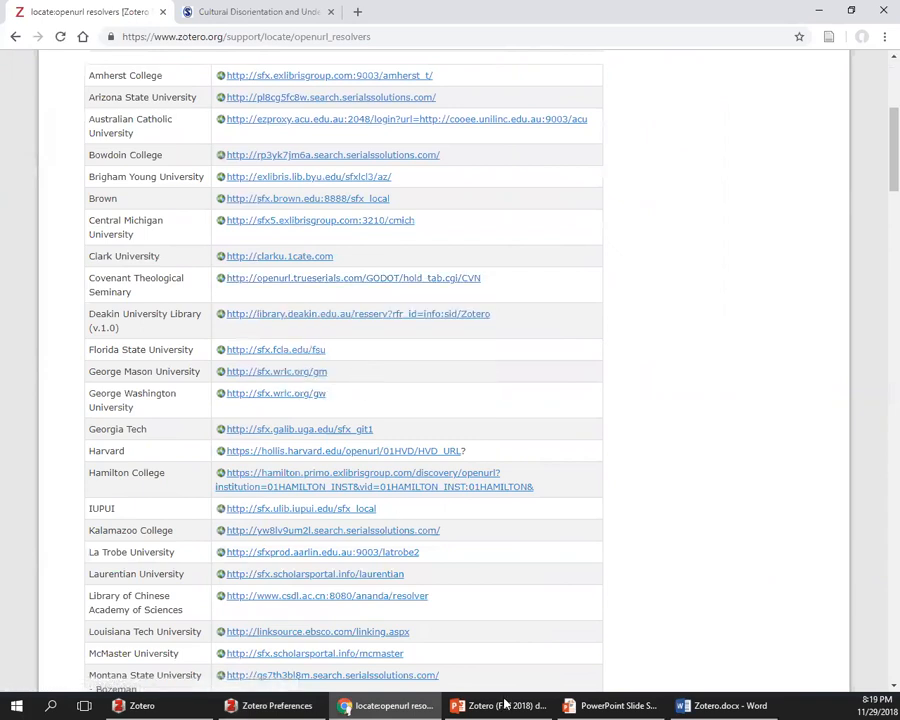
left_click(294, 705)
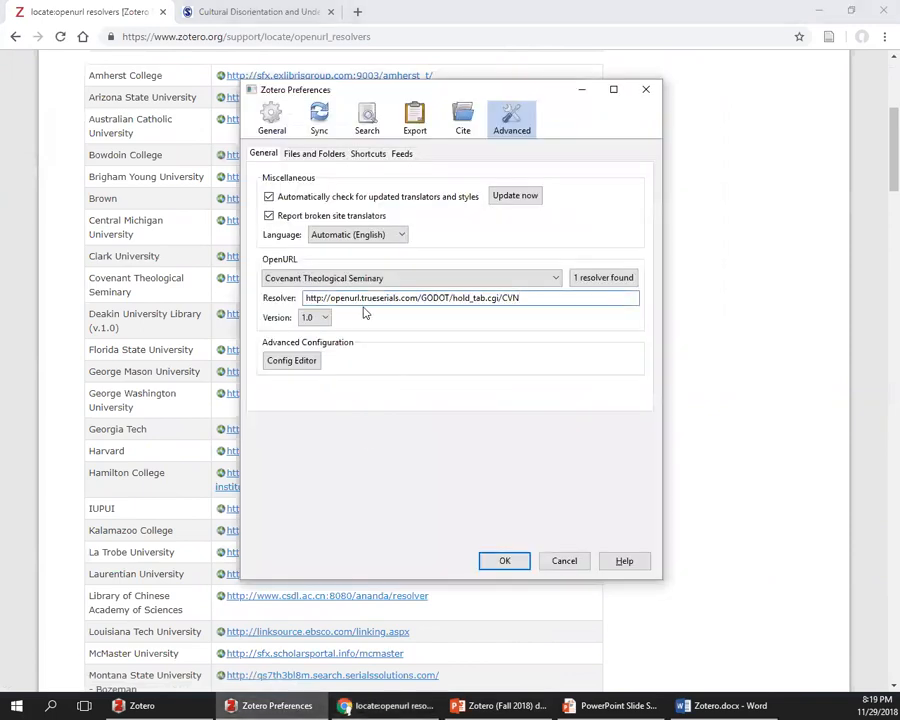
triple_click(363, 305)
key("ctrl+v")
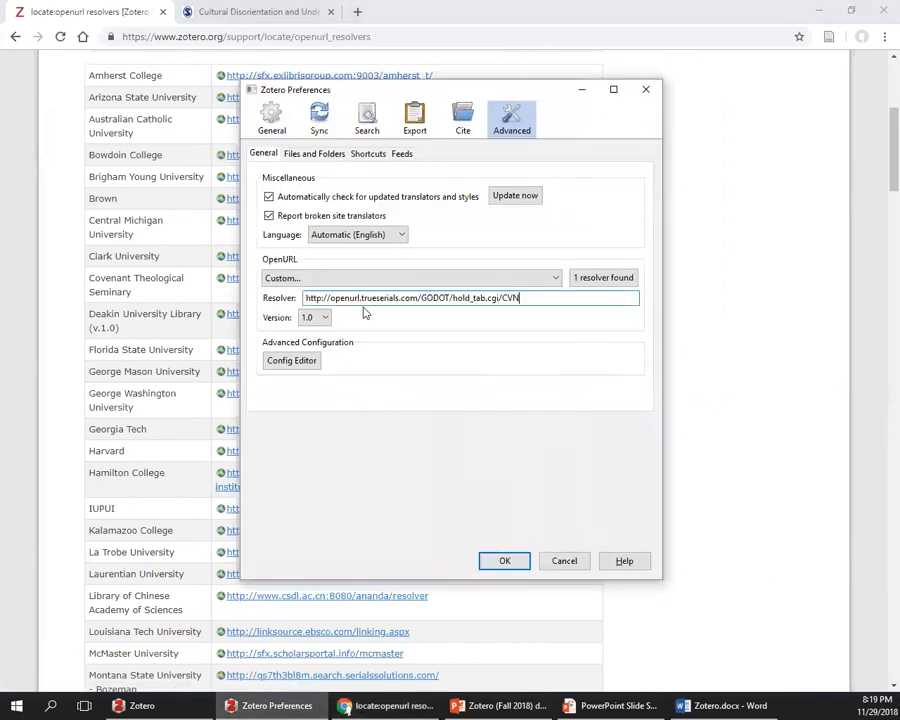
left_click(505, 561)
left_click(150, 705)
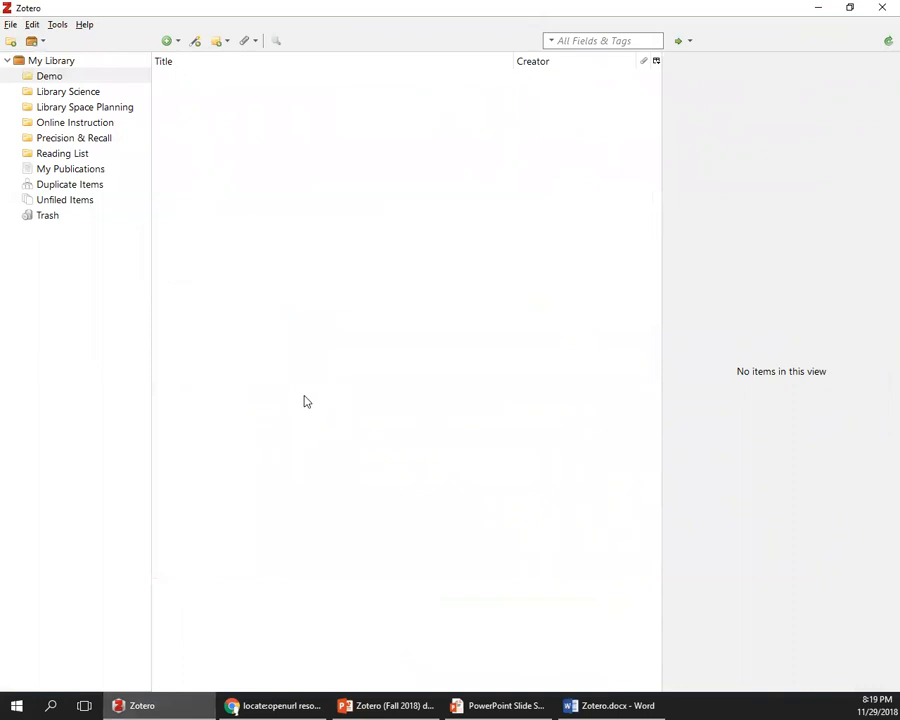
Search the seminary library catalog for 'williams far as the curse is found'.
left_click(262, 703)
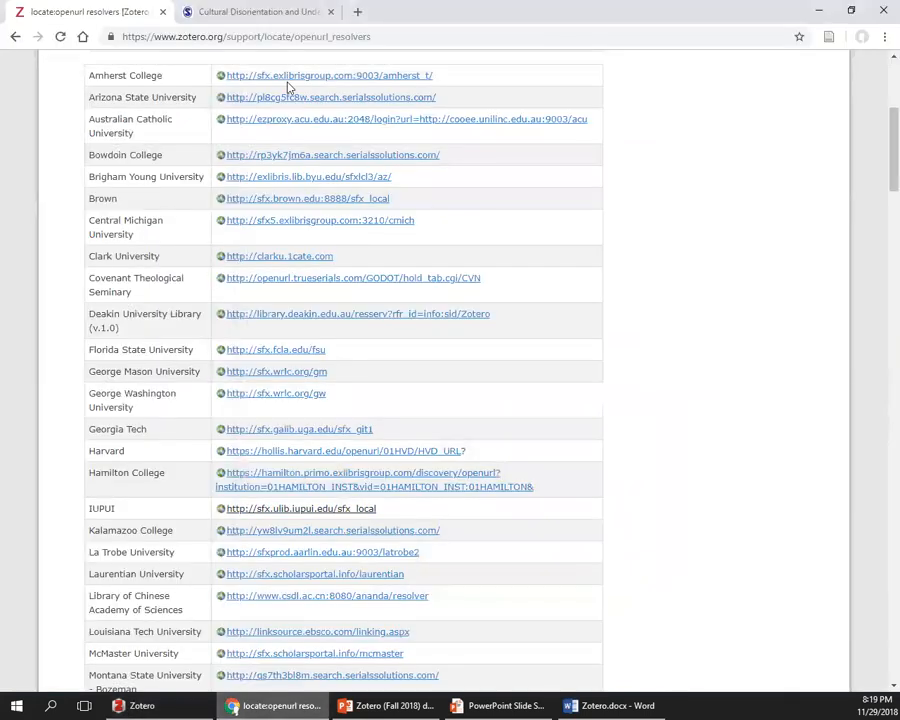
left_click(80, 37)
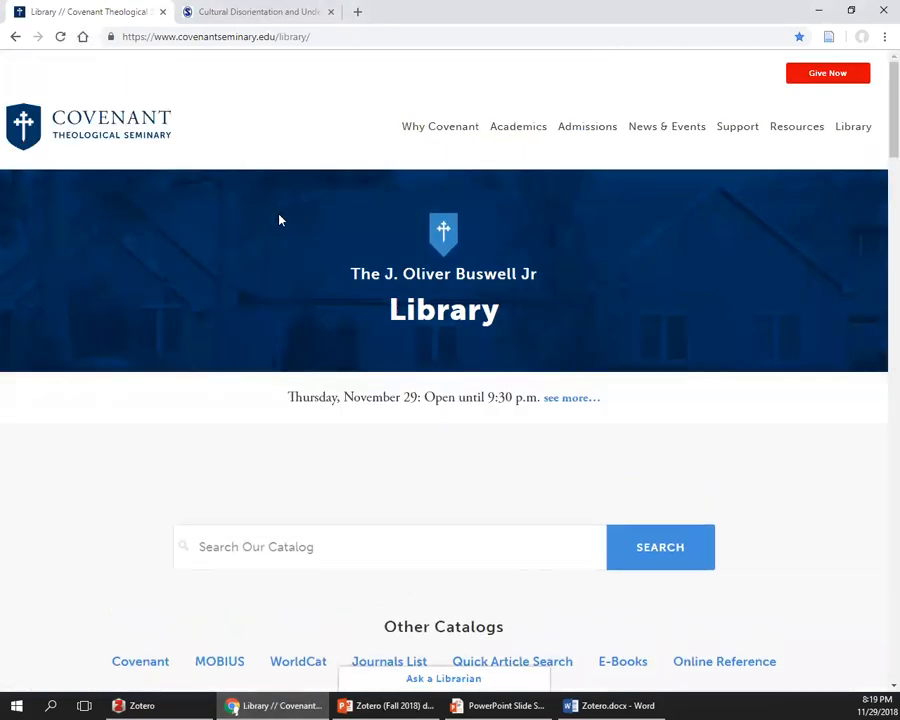
left_click(253, 544)
type("williams")
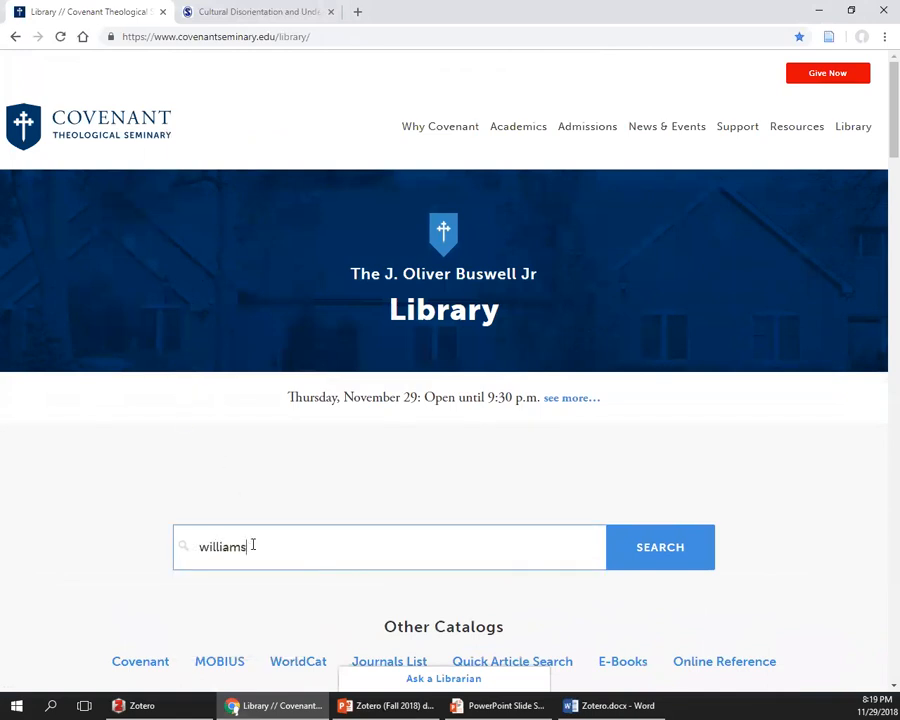
type(" far as the curse is found")
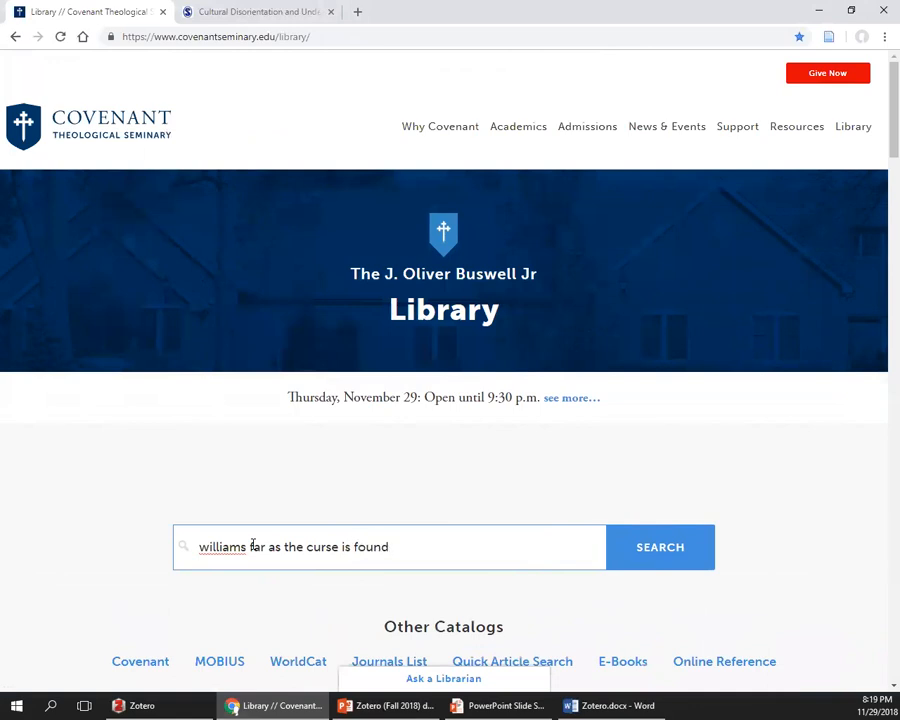
key("Return")
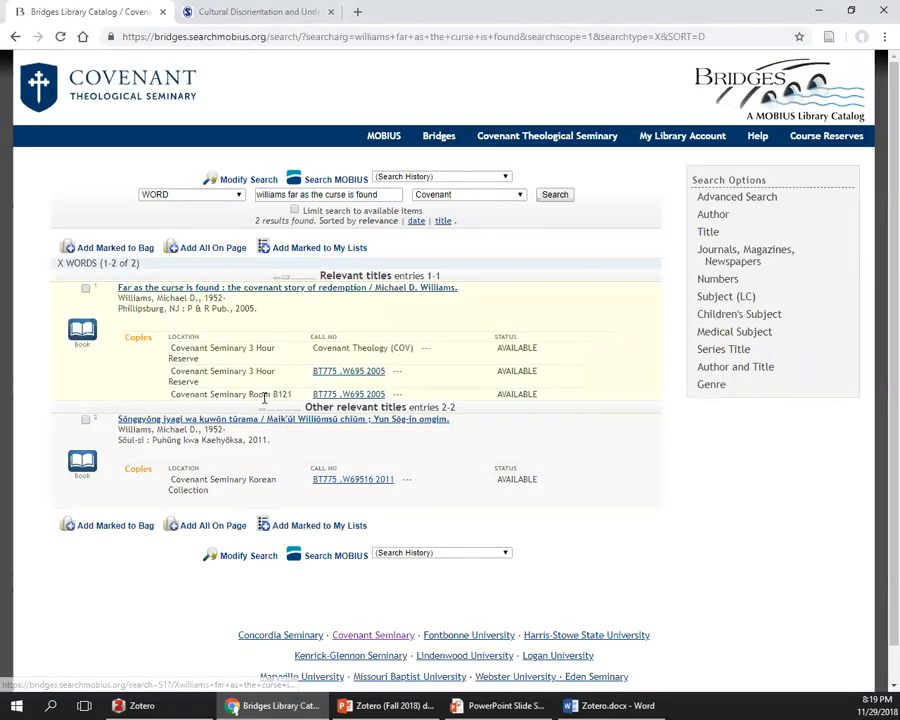
Open the Far as the curse is found record and save it to Zotero's Demo collection.
left_click(185, 290)
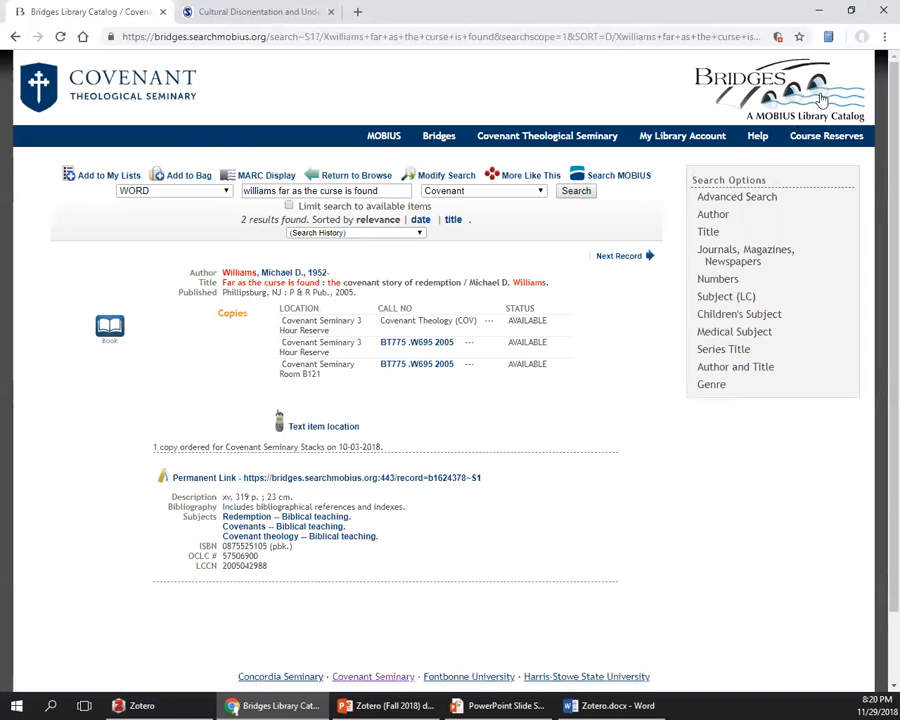
left_click(829, 38)
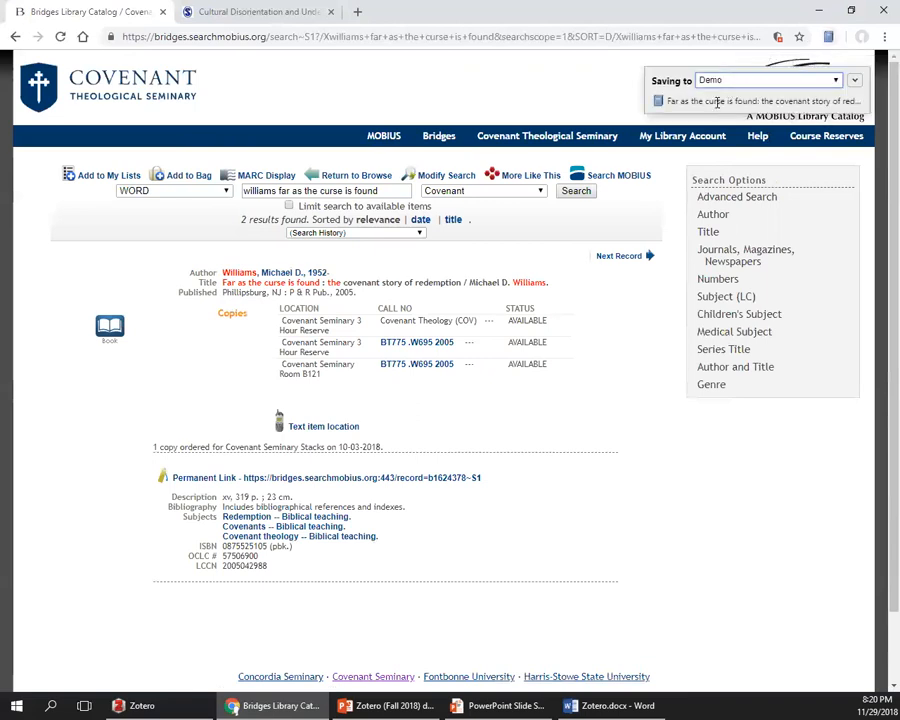
left_click(146, 705)
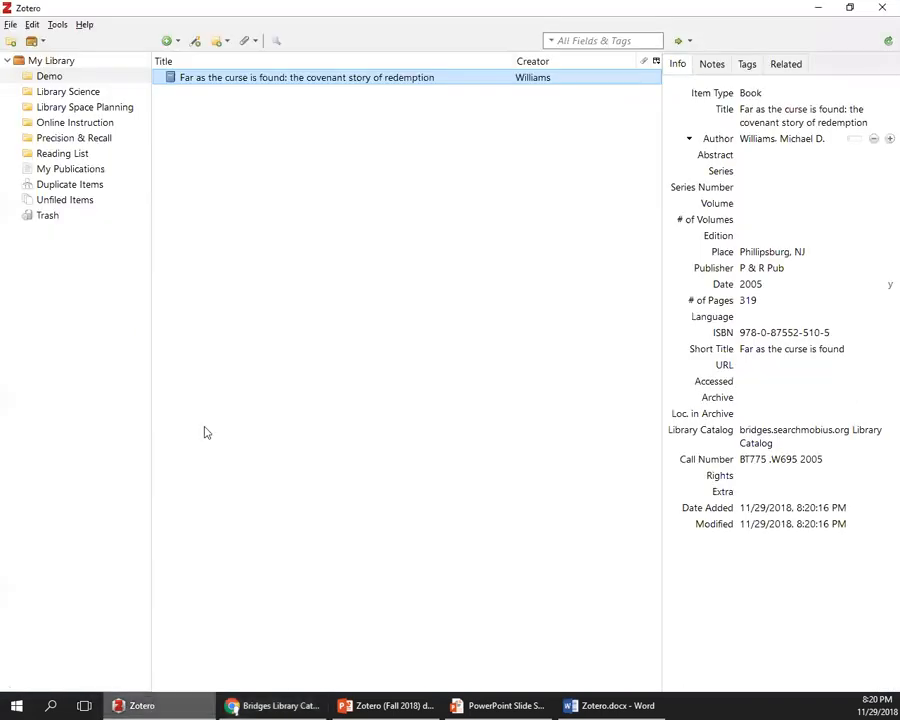
Select Far as the curse is found in the Demo collection, then show its catalog record.
left_click(53, 76)
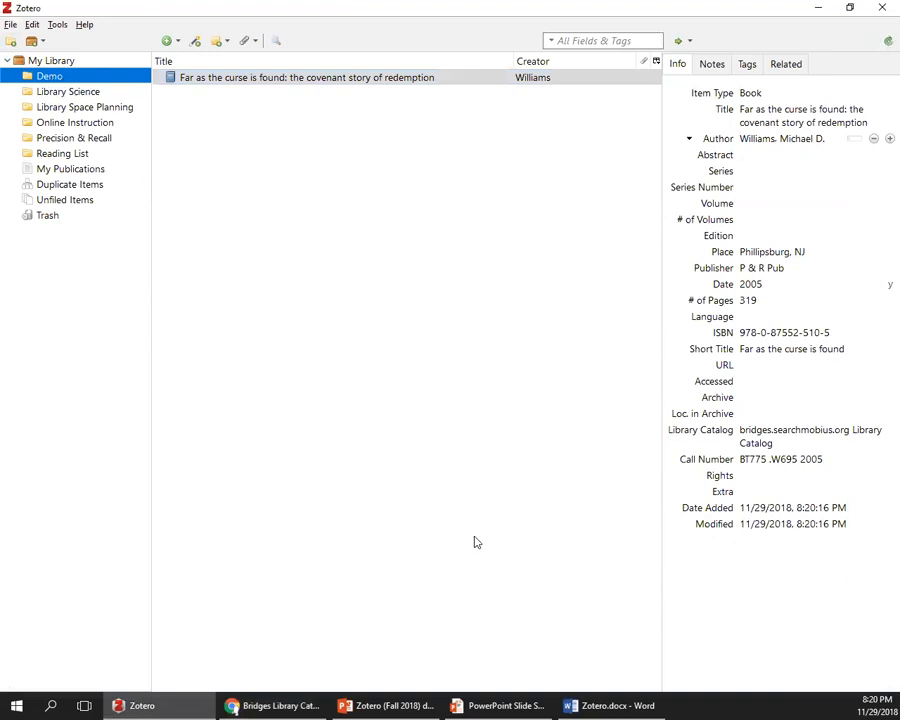
left_click(235, 79)
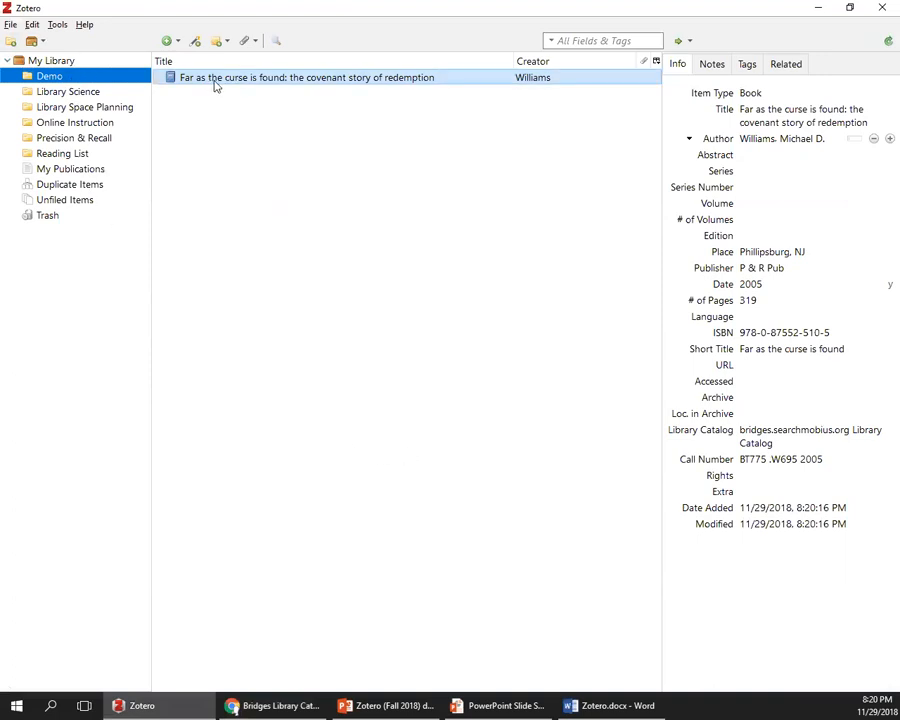
left_click(277, 704)
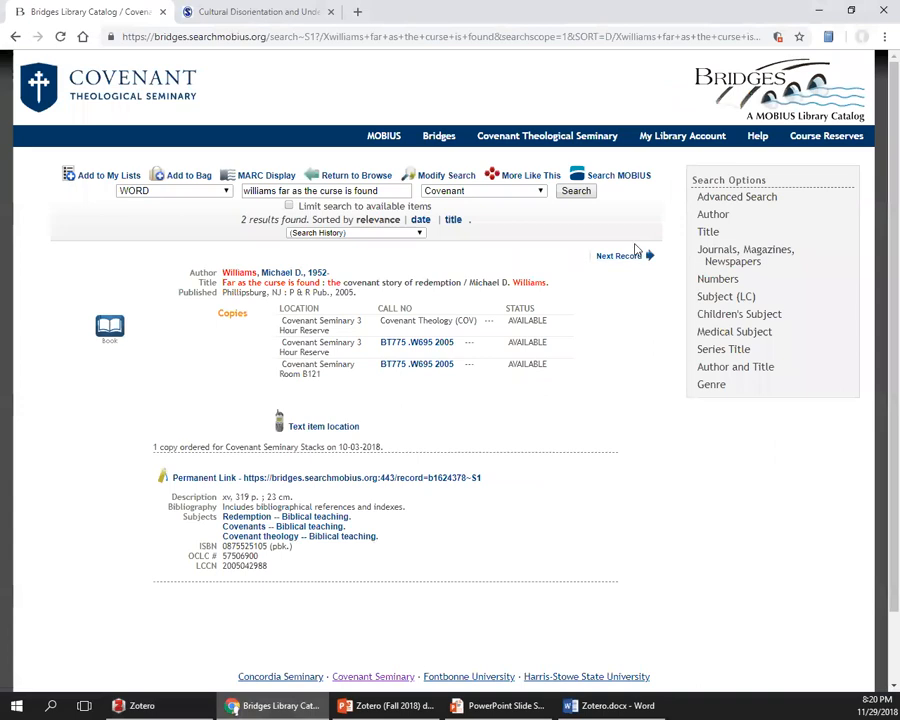
Note the catalog's publication line, Phillipsburg, NJ : P & R Pub., 2005, and return to Zotero.
left_click(140, 705)
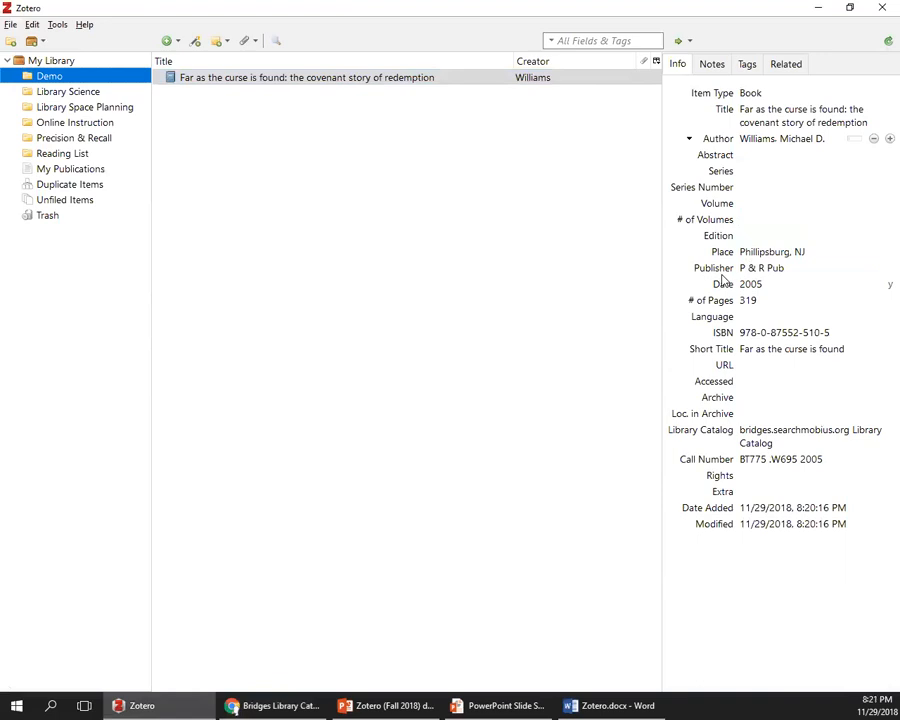
Change the book's publisher from 'P & R Pub' to 'P & R Publishing'.
left_click(790, 270)
left_click(793, 270)
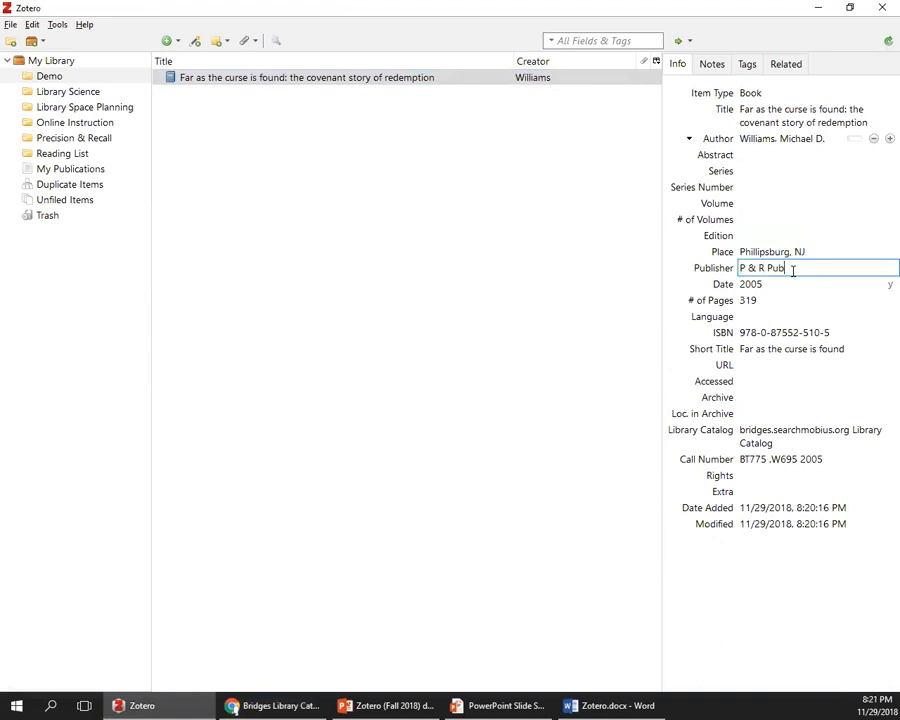
type("lishing")
left_click(690, 274)
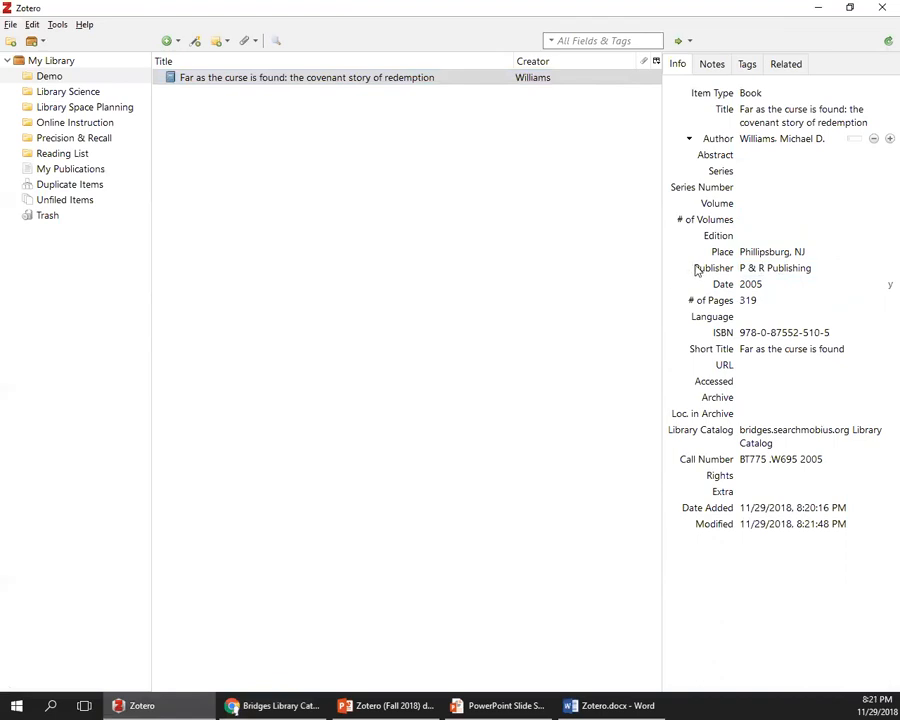
Review the title, author, place, publisher, 2005 date, 319 pages and ISBN fields.
left_click(745, 117)
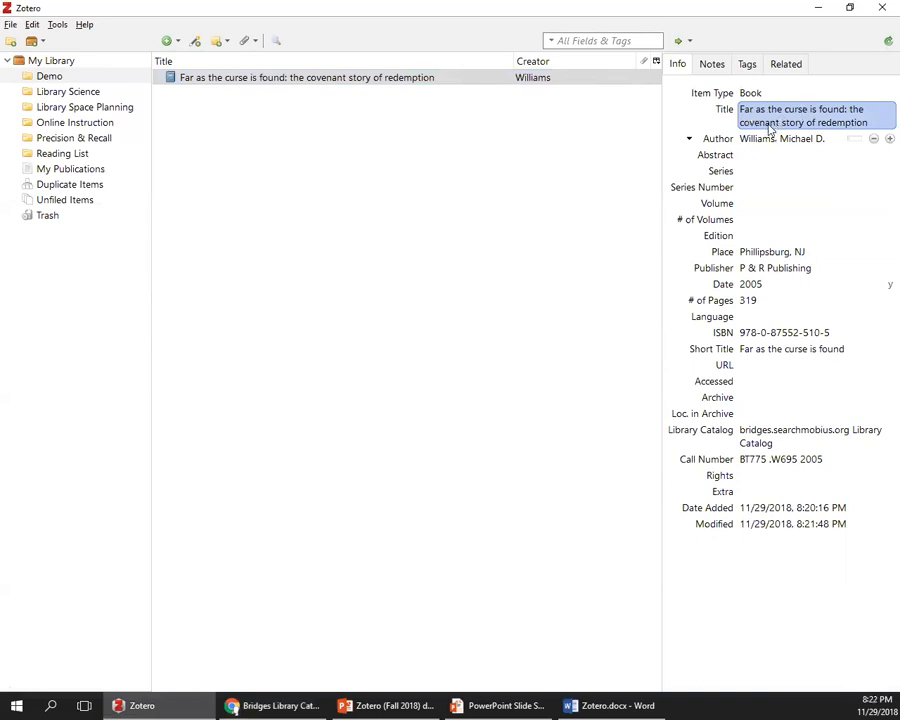
left_click(758, 141)
left_click(801, 141)
left_click(760, 140)
left_click(795, 142)
left_click(755, 205)
left_click(750, 254)
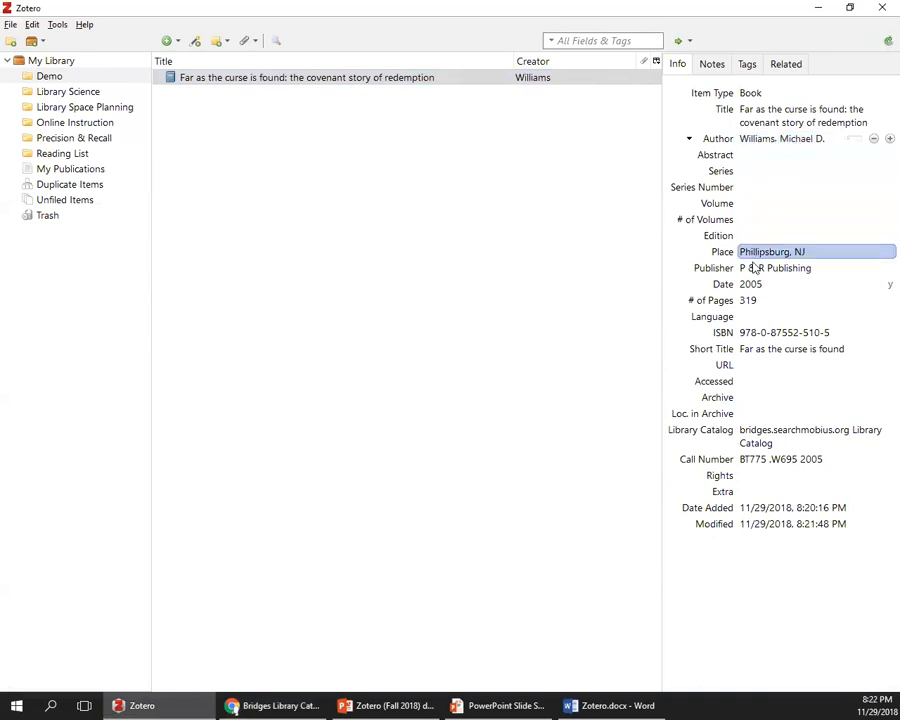
left_click(755, 269)
left_click(752, 286)
left_click(754, 302)
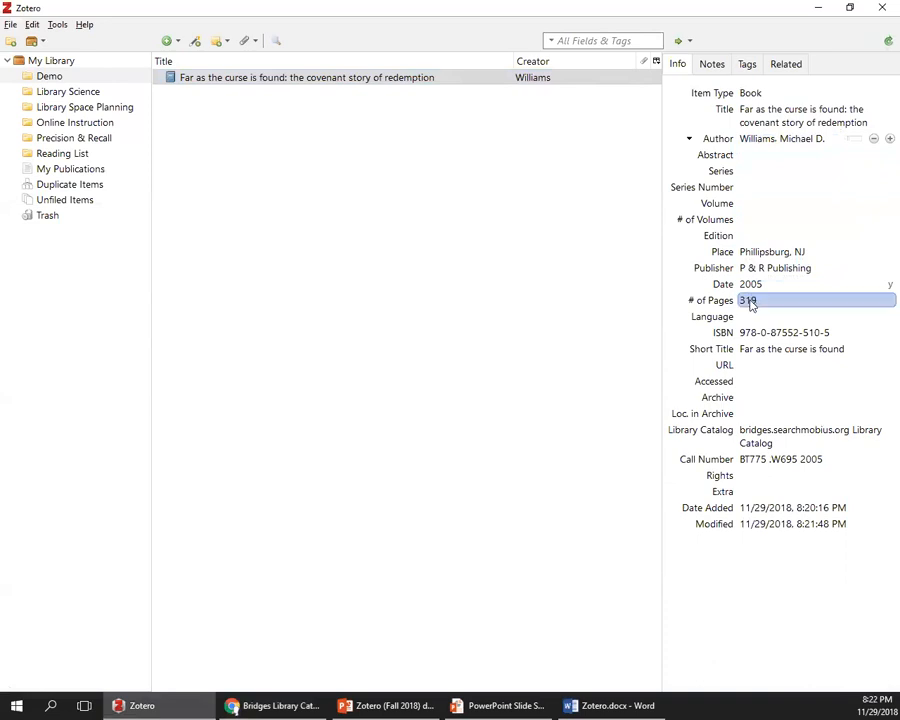
left_click(757, 336)
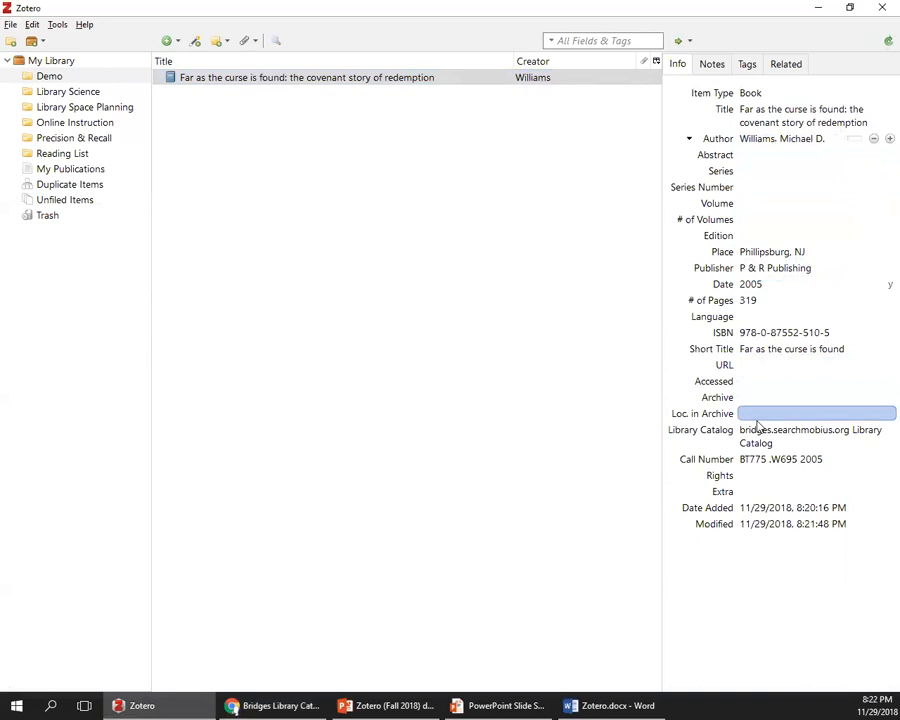
left_click(275, 704)
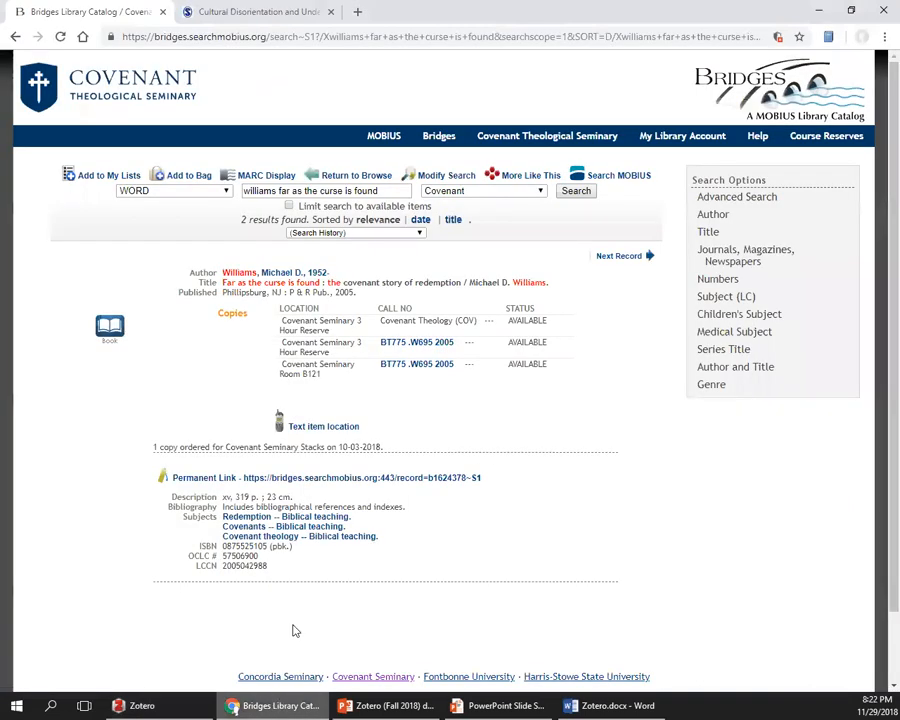
Search the catalog for Wenham's Genesis Word Biblical Commentary.
triple_click(290, 191)
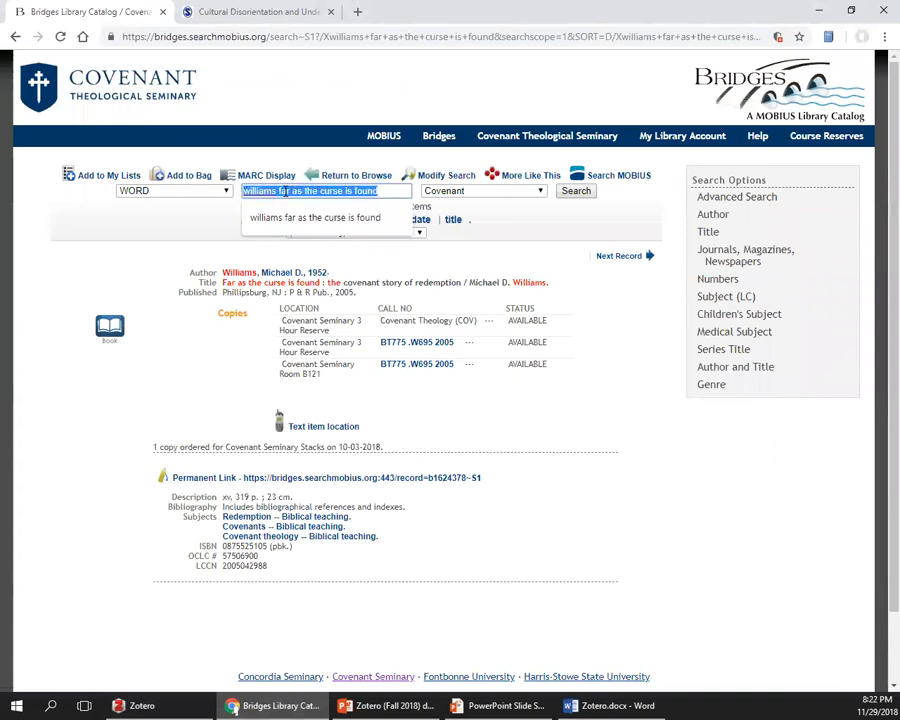
type("wenham c")
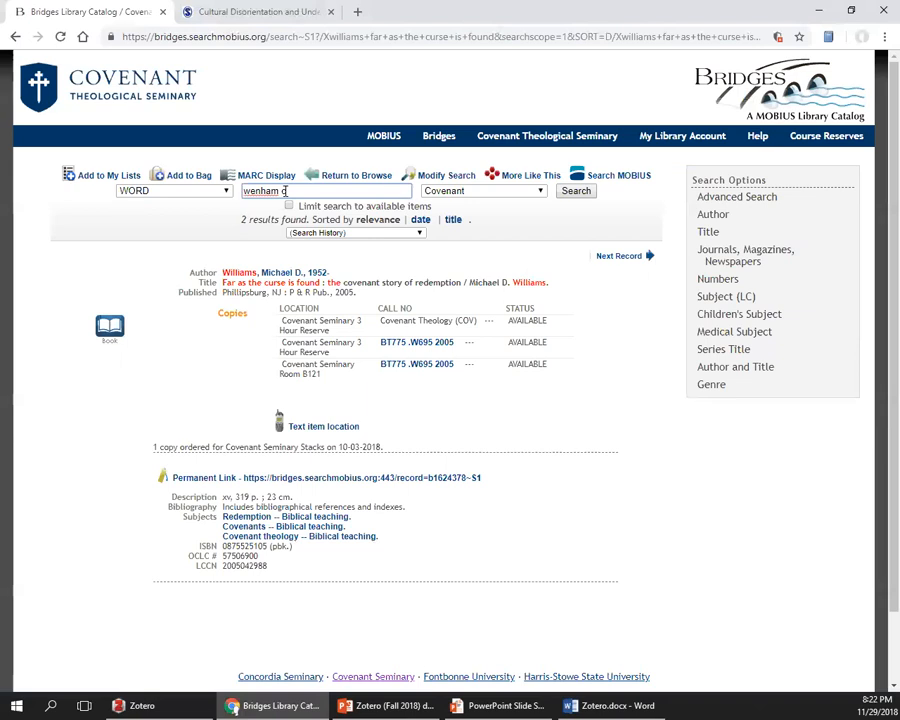
type("enesis word bibl")
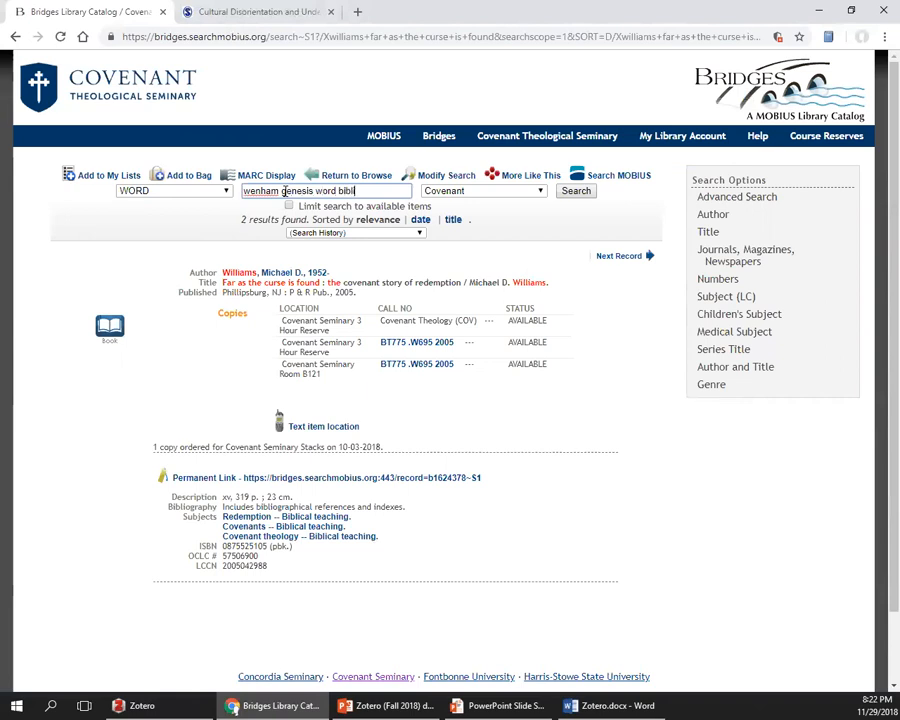
type("ary")
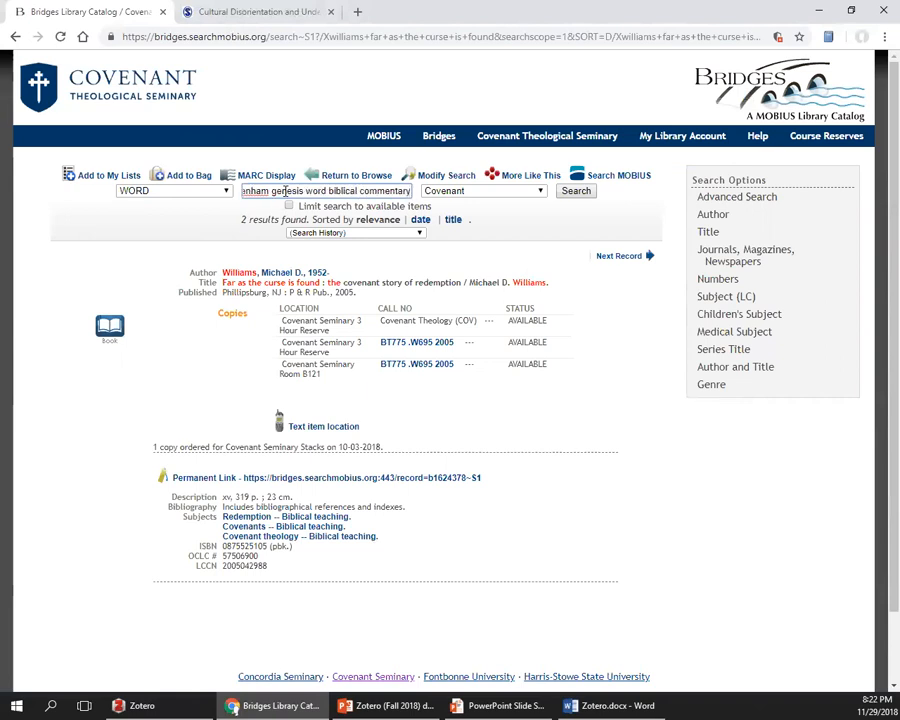
key("Return")
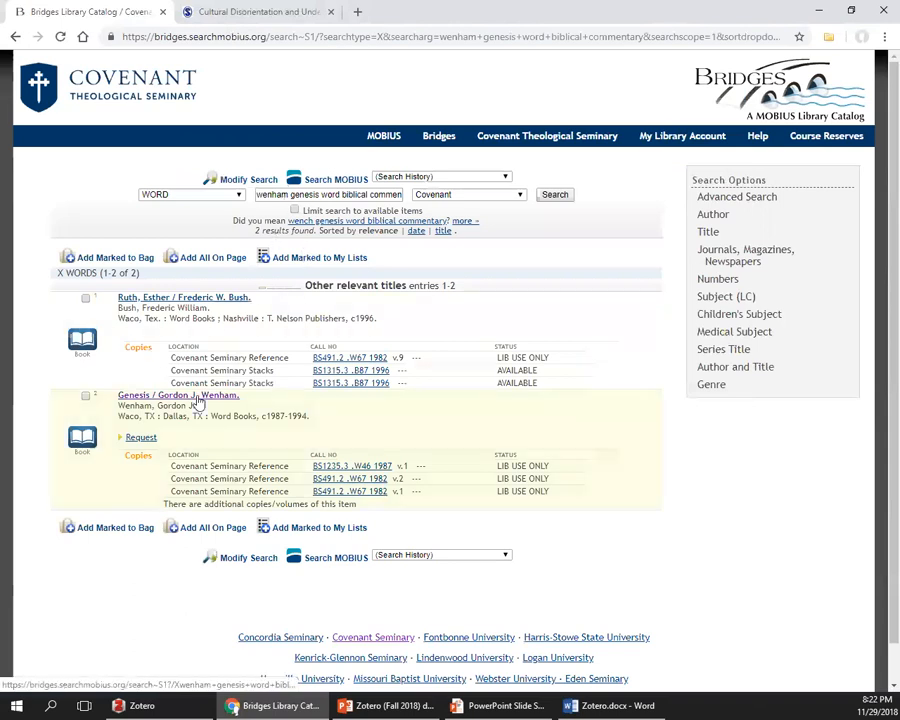
Open Gordon J. Wenham's Genesis record and save it into Zotero.
left_click(198, 400)
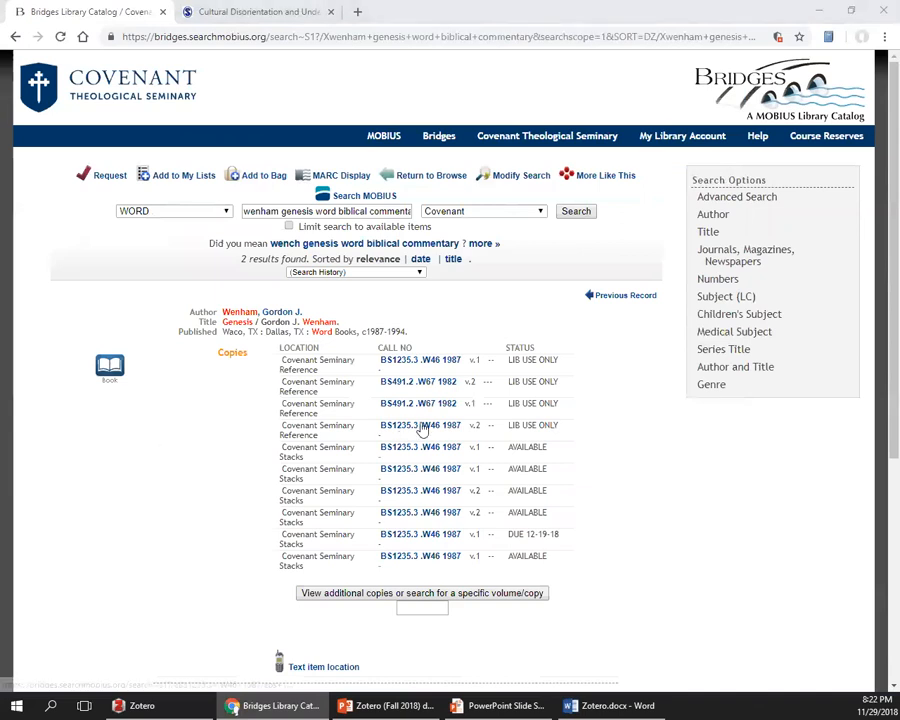
left_click(829, 38)
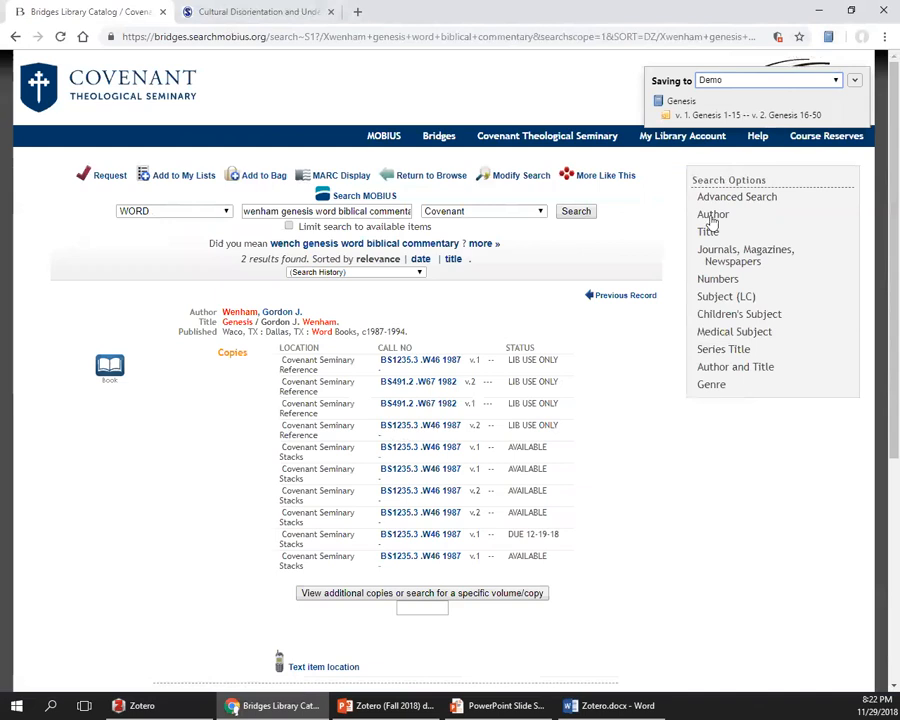
left_click(140, 705)
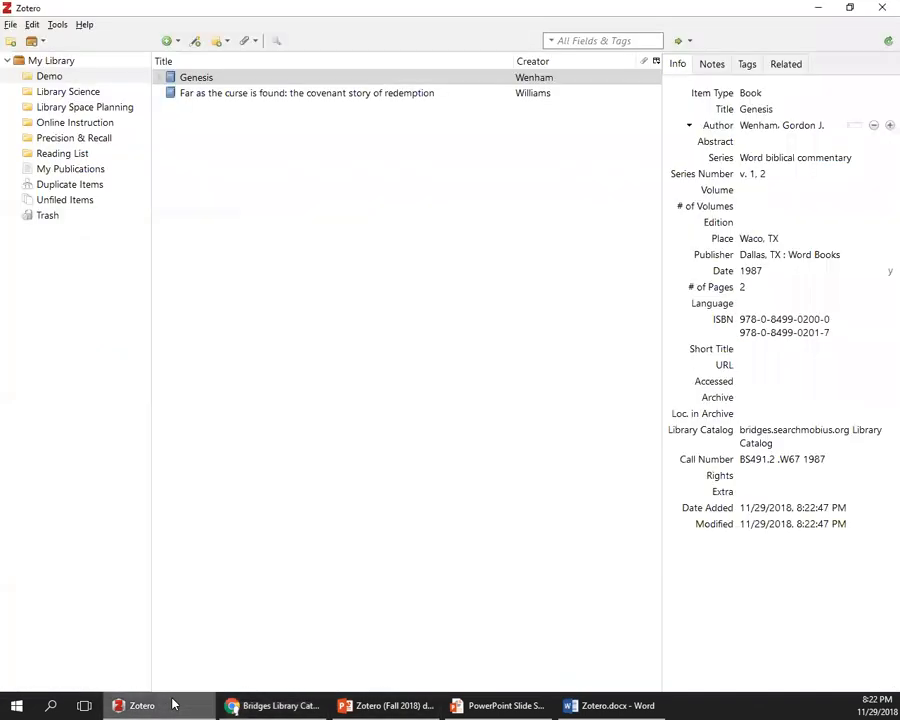
Open the Genesis item's child note 'v. 1. Genesis 1-15 -- v. 2. Genesis 16-50'.
left_click(194, 80)
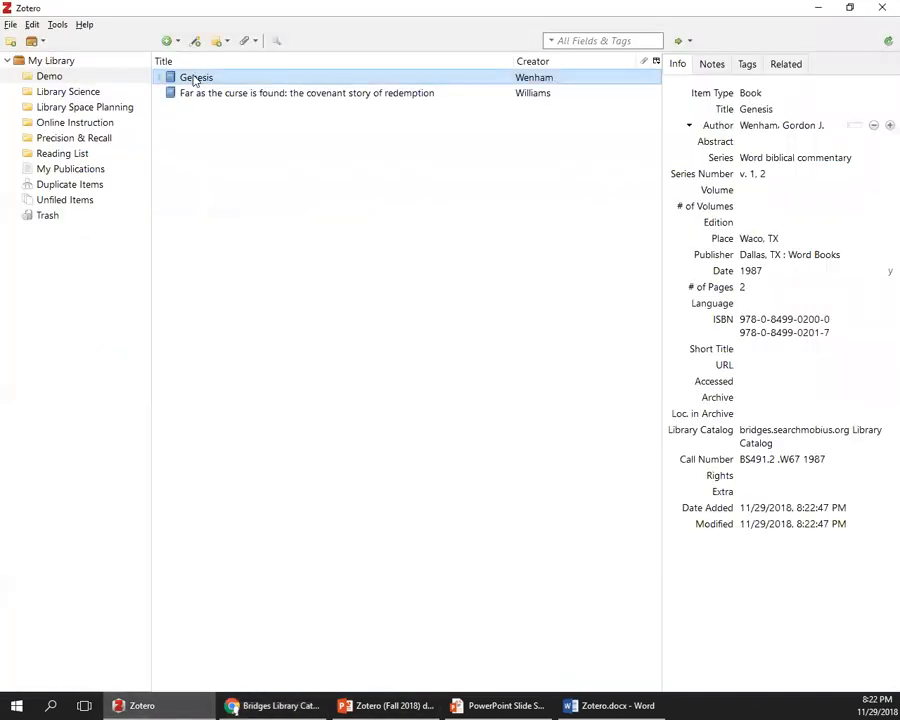
left_click(160, 96, "shift")
left_click(158, 82)
left_click(160, 78)
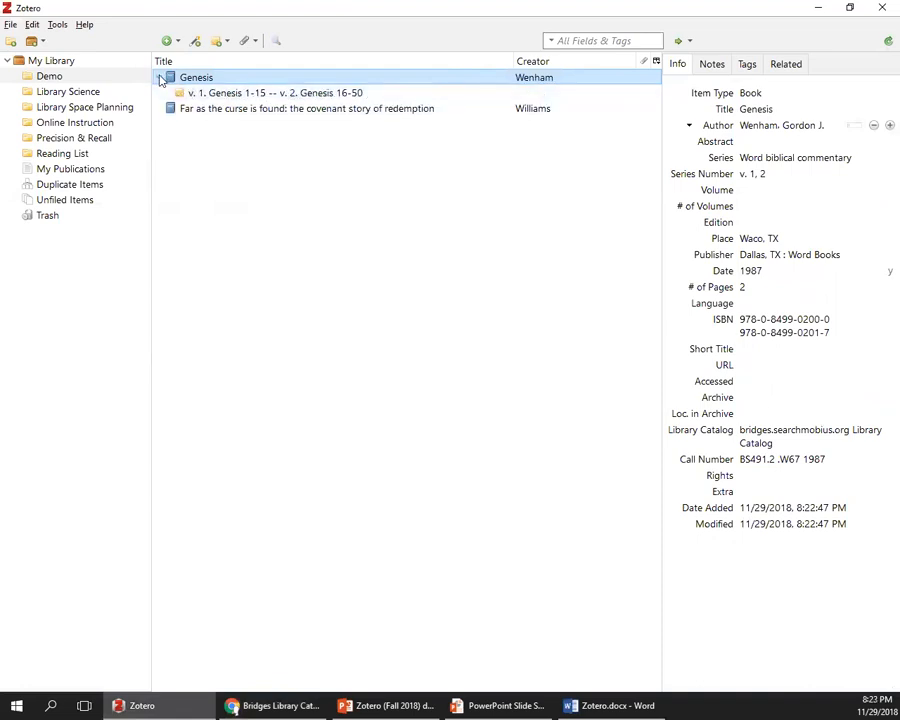
left_click(182, 93)
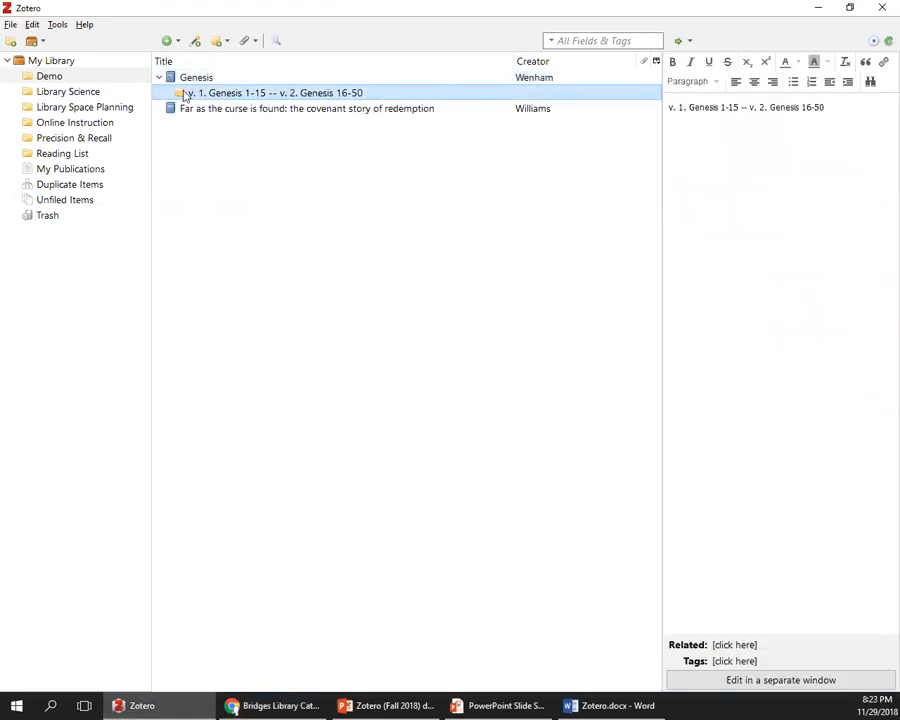
left_click(278, 704)
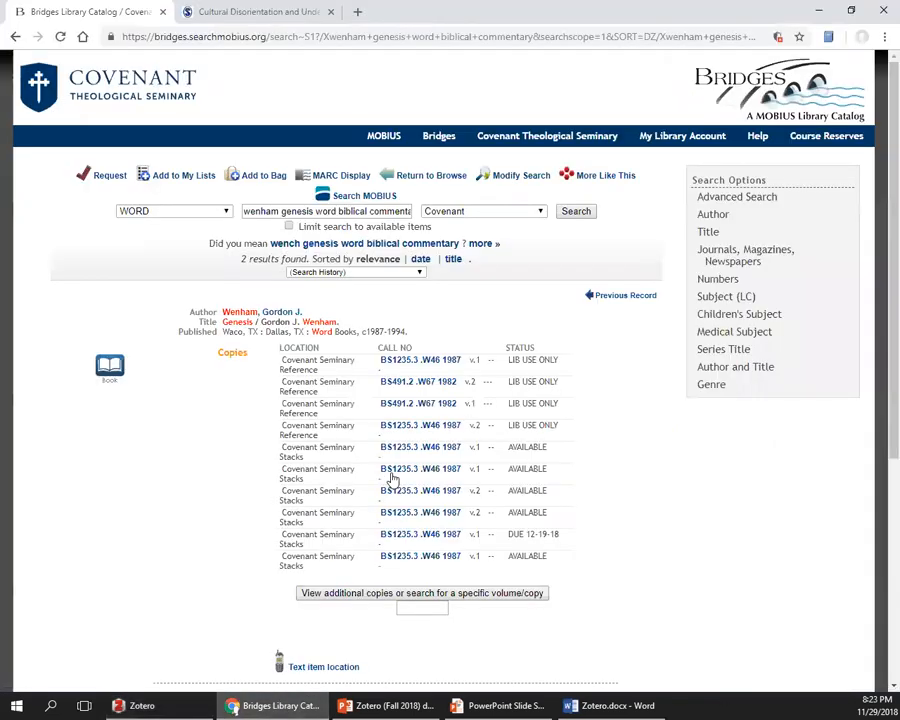
Highlight the record's Contents line, v. 1. Genesis 1-15 -- v. 2. Genesis 16-50, to match the note.
scroll(390, 480, "down", 7)
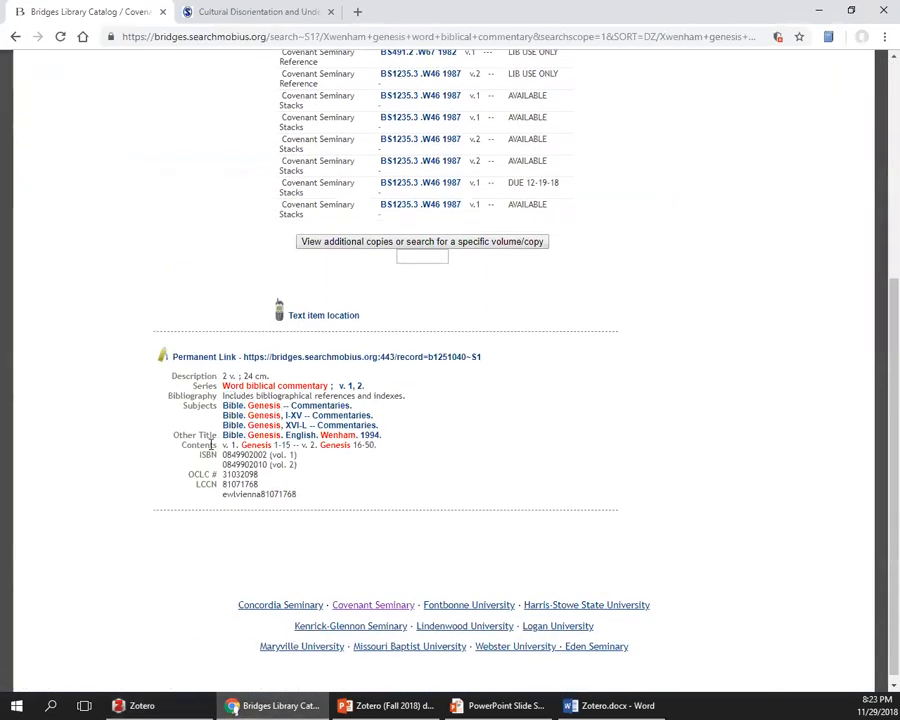
left_click_drag(216, 446, 383, 450)
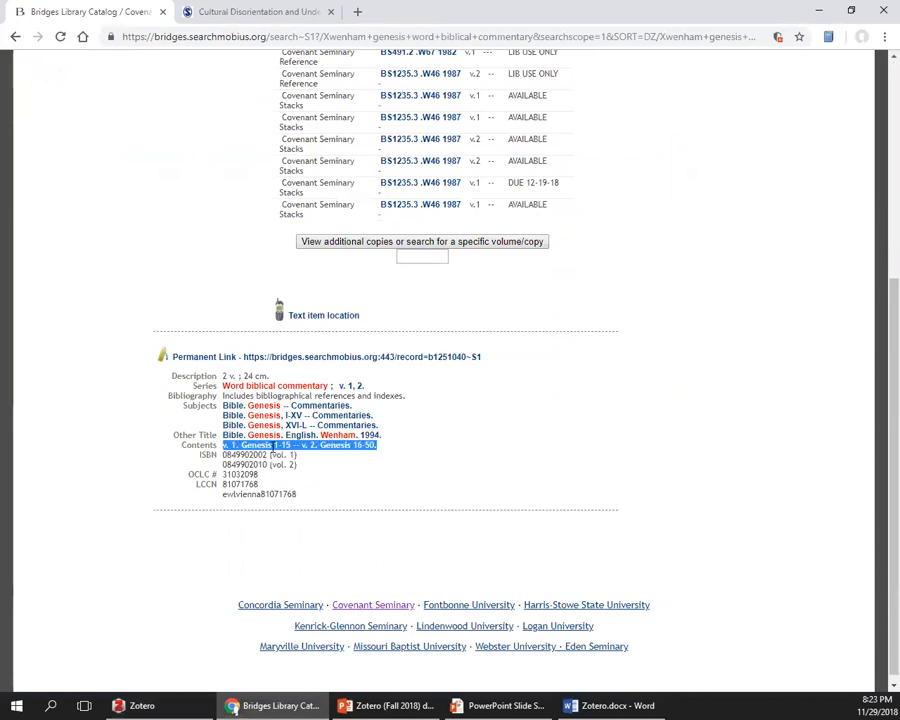
left_click(275, 445)
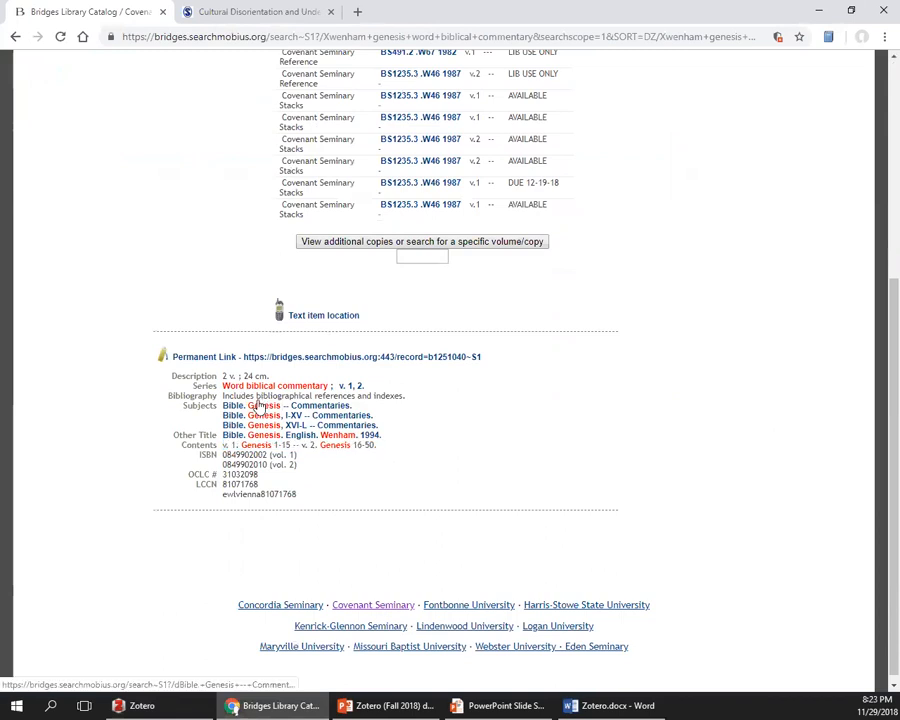
scroll(258, 405, "up", 1)
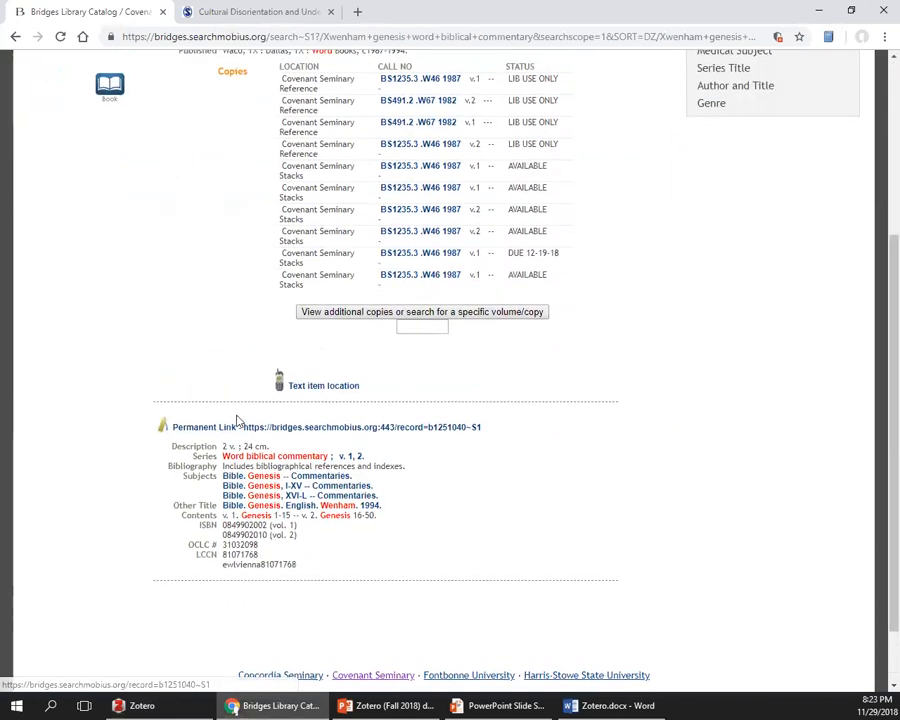
left_click(141, 705)
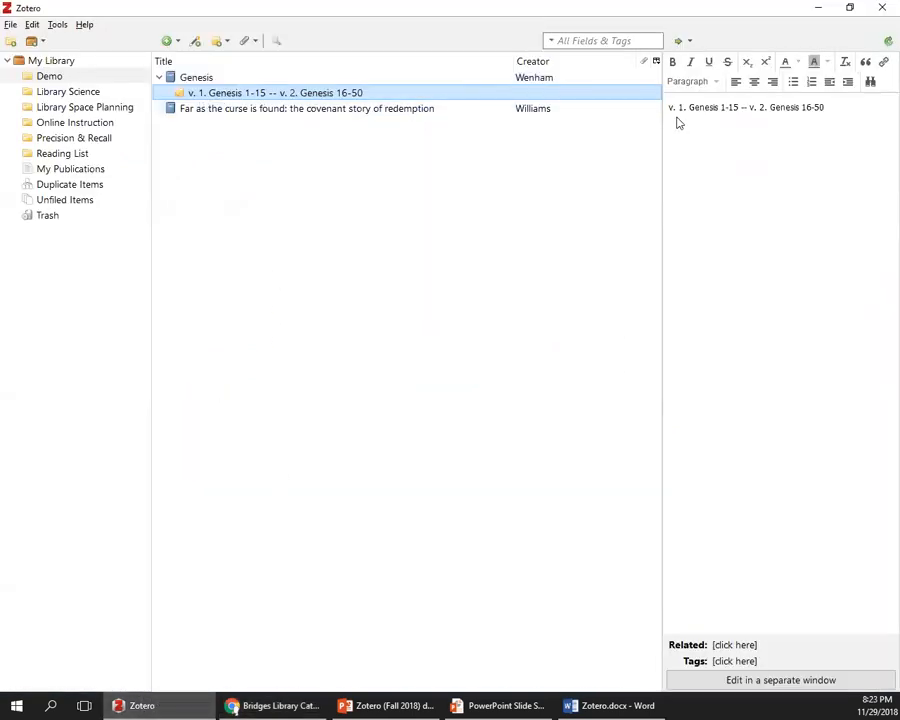
Clear the 'v. 1, 2' series number from the Genesis record.
left_click(159, 78)
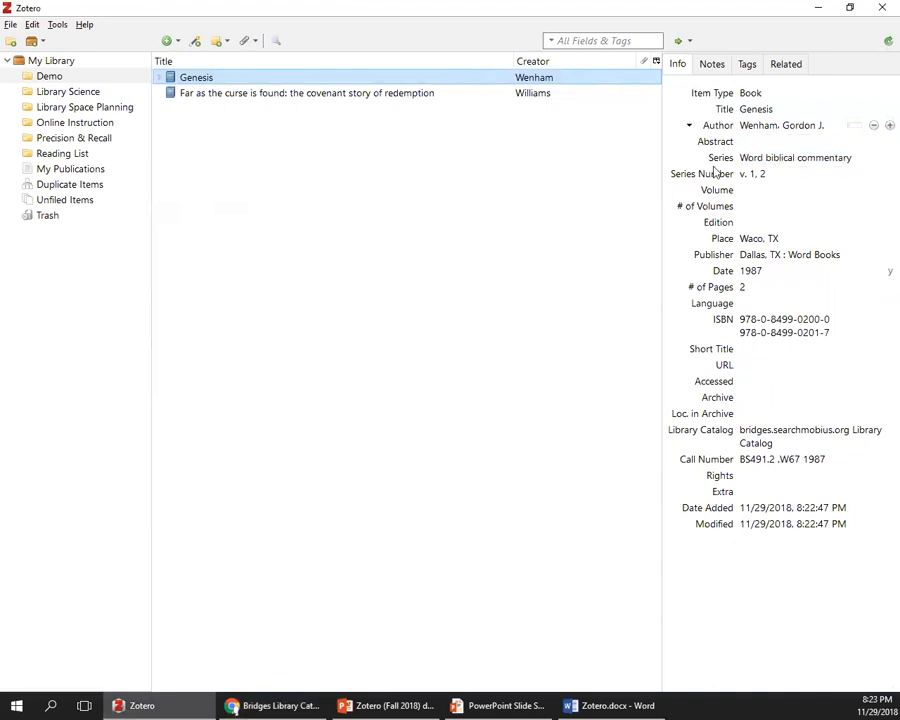
left_click(756, 176)
left_click(766, 177)
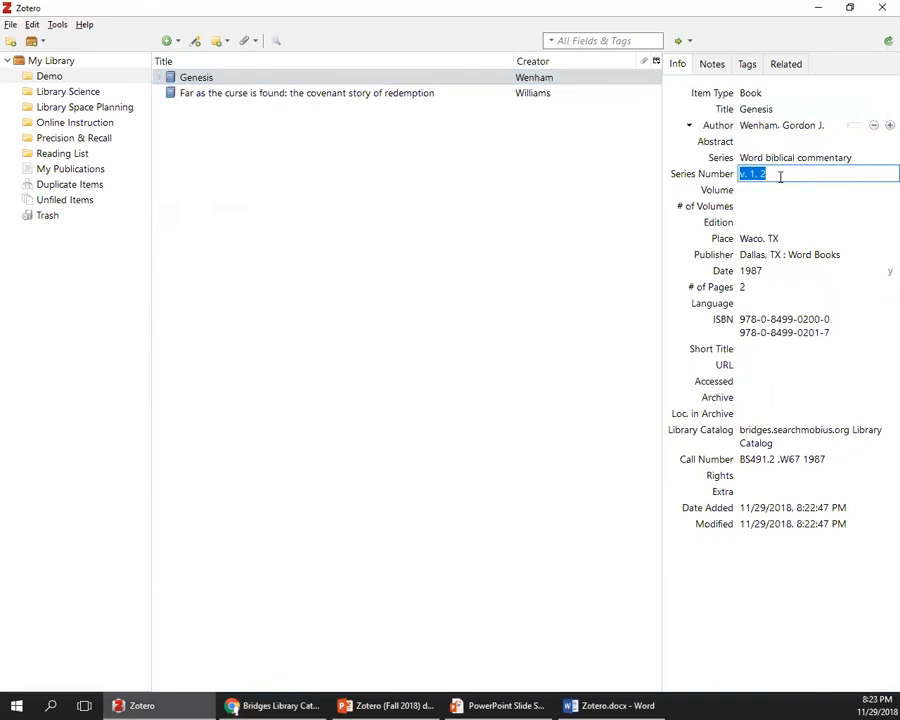
key("BackSpace")
left_click(647, 189)
Remove 'Dallas, TX : ' from the publisher so it reads just Word Books.
left_click(772, 241)
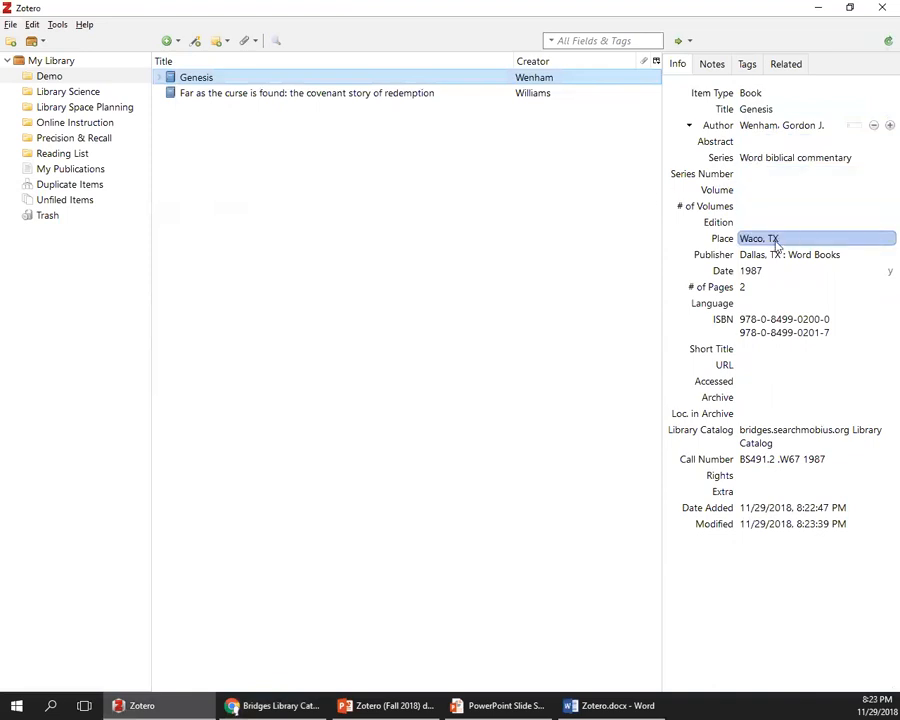
left_click(773, 257)
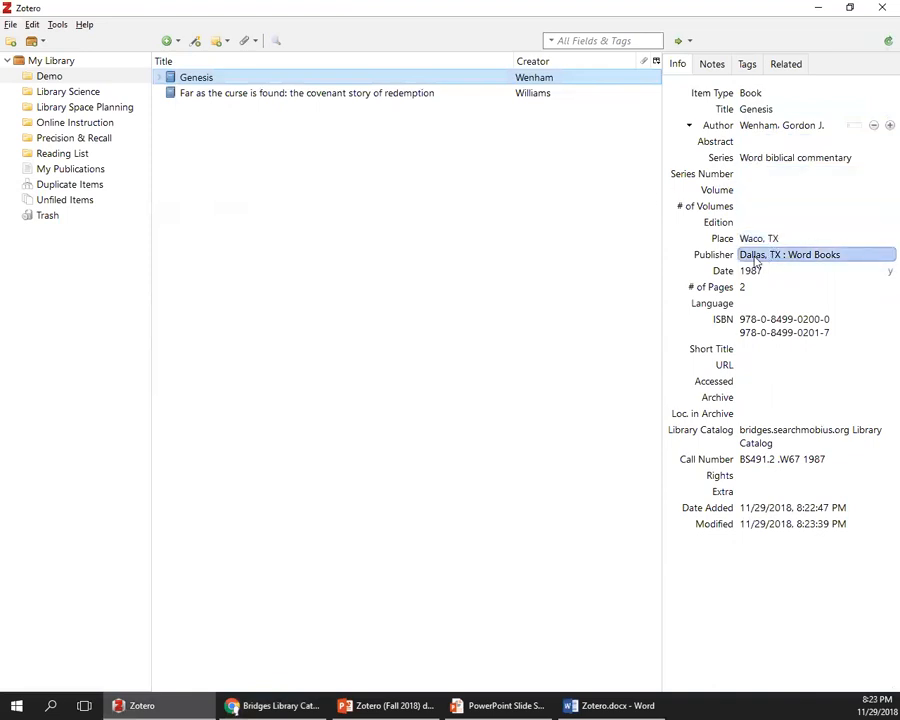
left_click(756, 240)
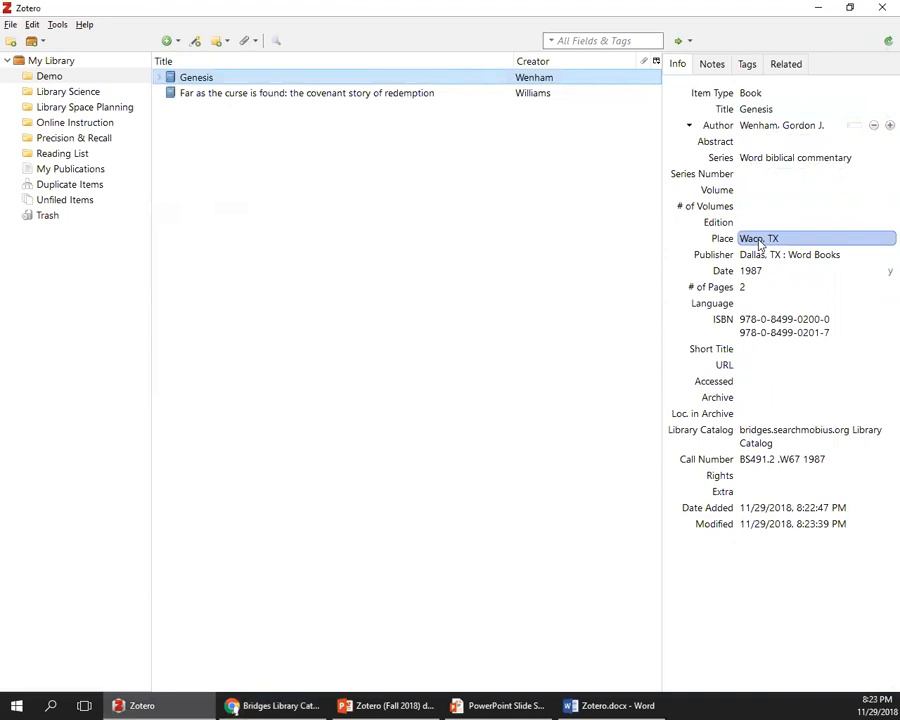
left_click(755, 255)
left_click(753, 240)
left_click(727, 240)
left_click(753, 256)
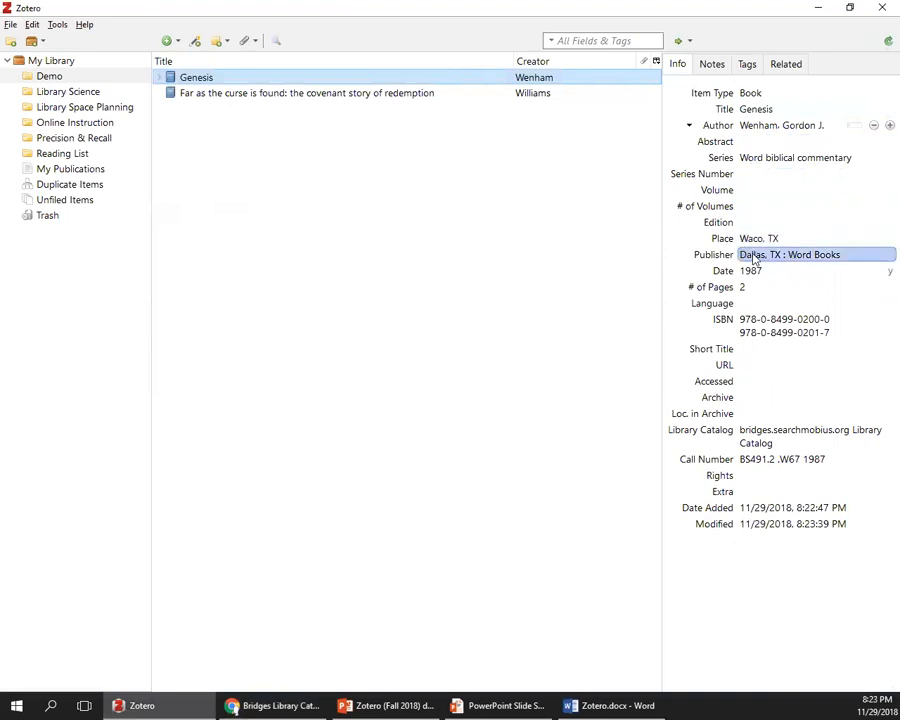
left_click(765, 255)
left_click_drag(789, 255, 716, 255)
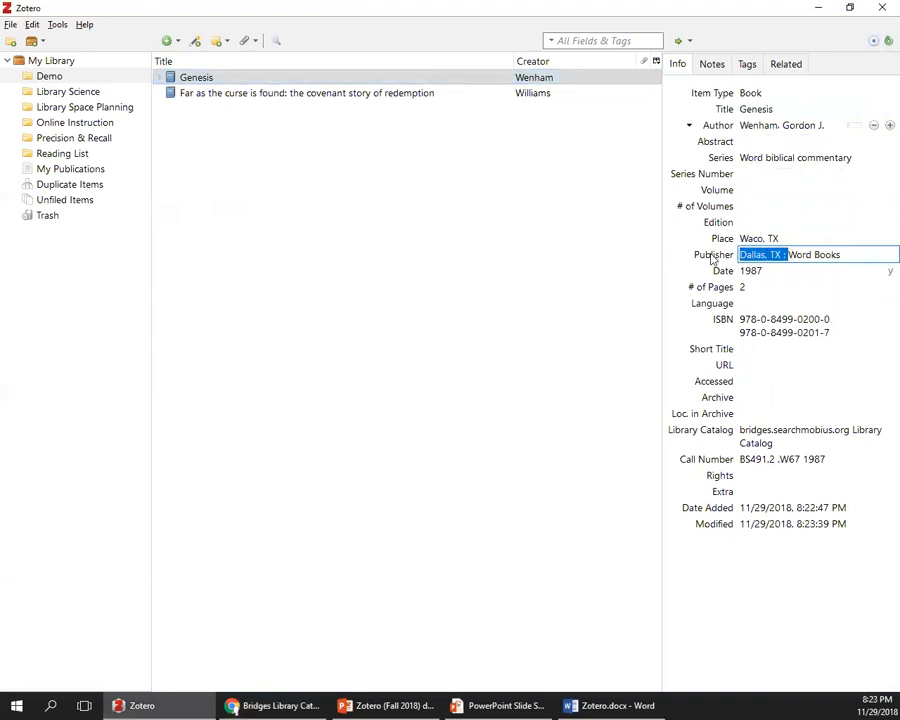
key("Delete")
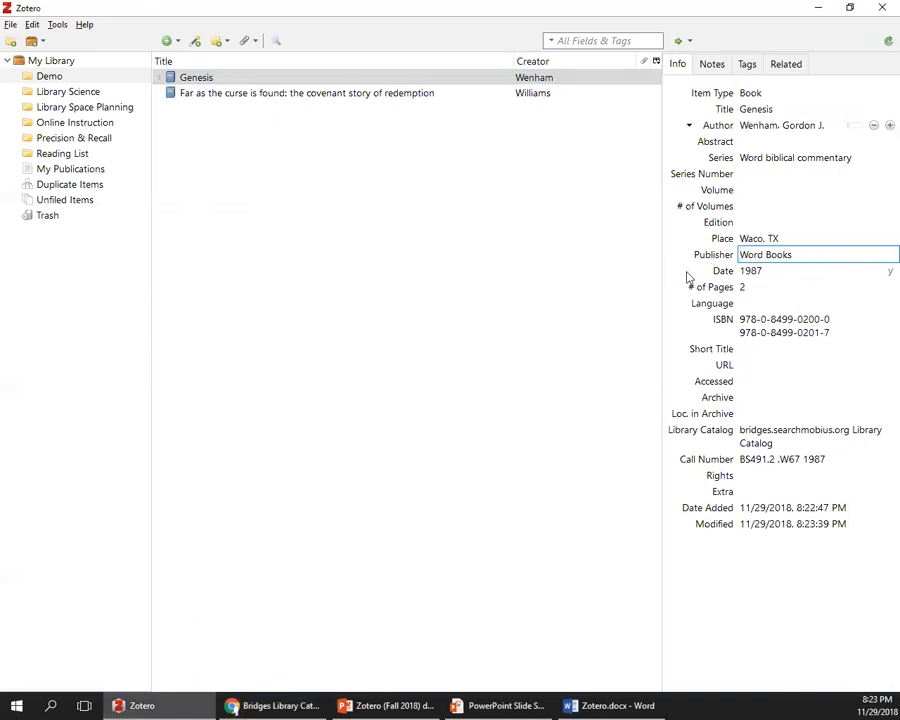
left_click(636, 262)
left_click(753, 256)
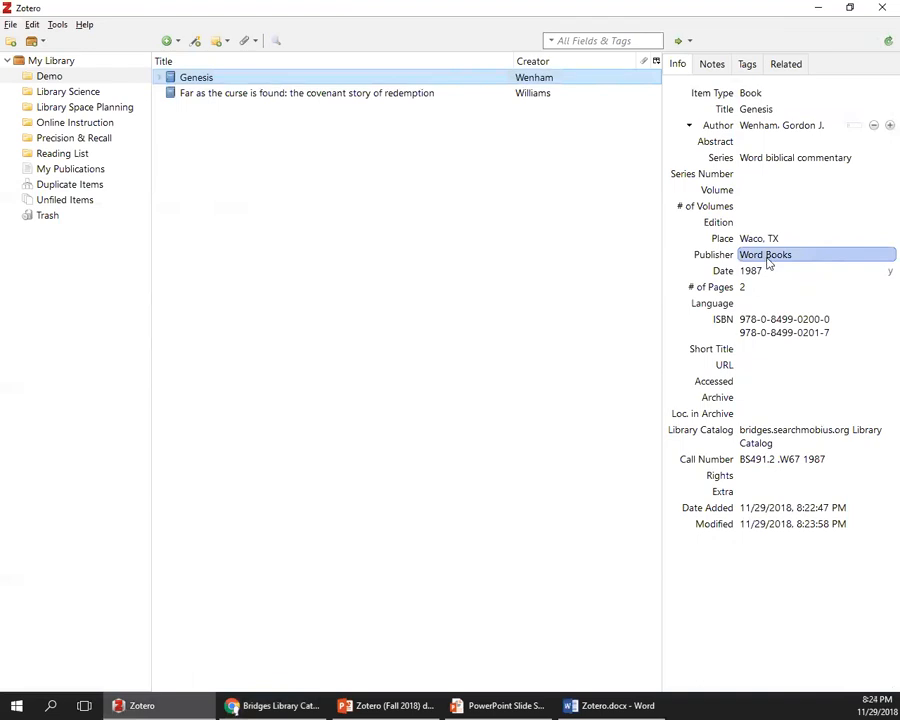
left_click(759, 276)
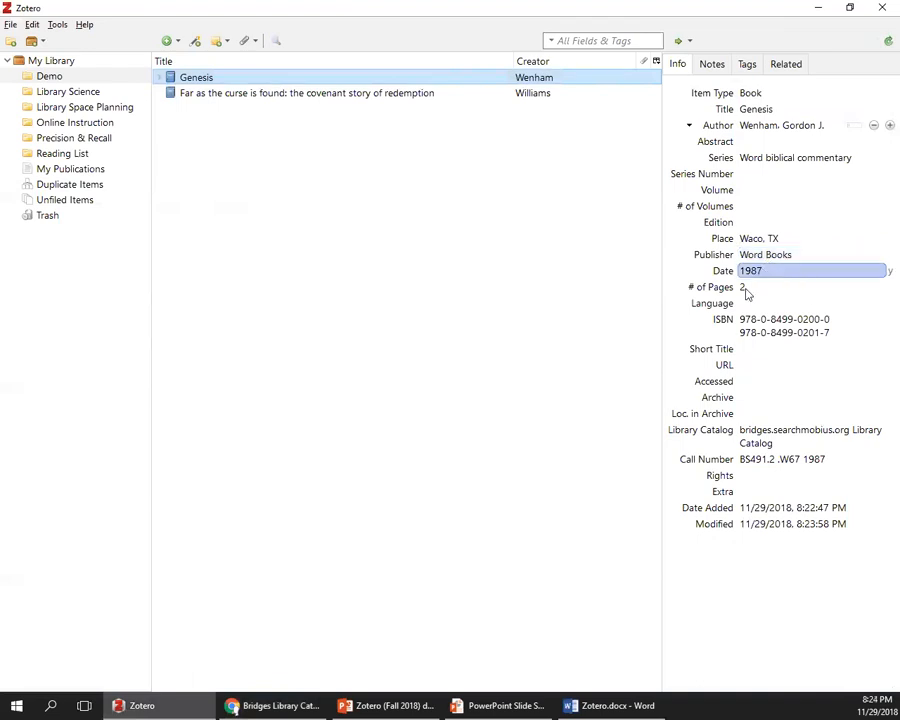
Clear the wrong page count of 2 and enter 2 in # of Volumes.
left_click(741, 292)
left_click(742, 292)
key("BackSpace")
left_click(748, 207)
type("2")
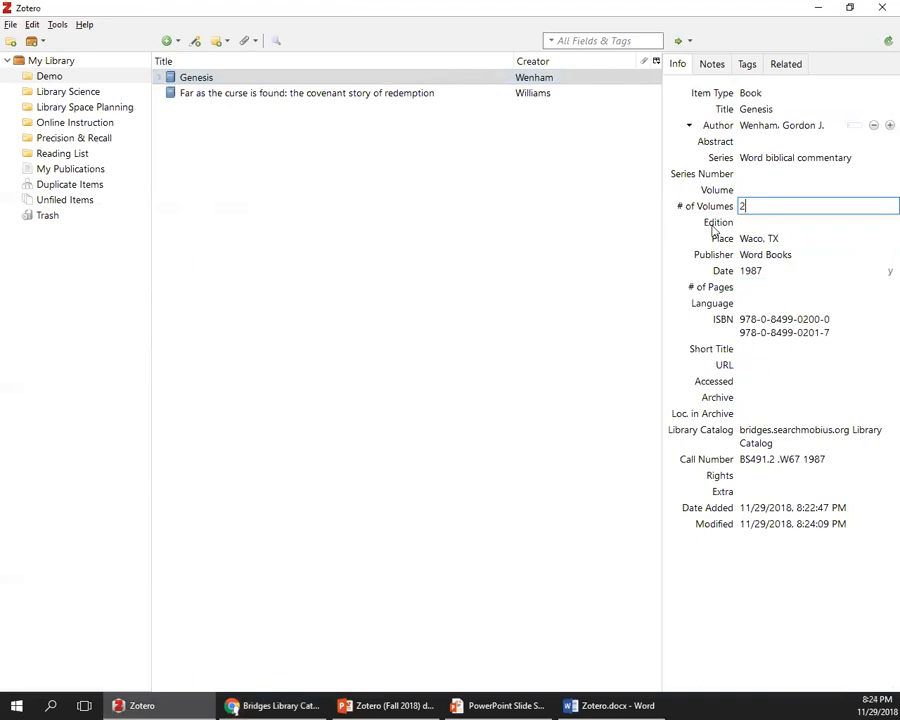
left_click(647, 265)
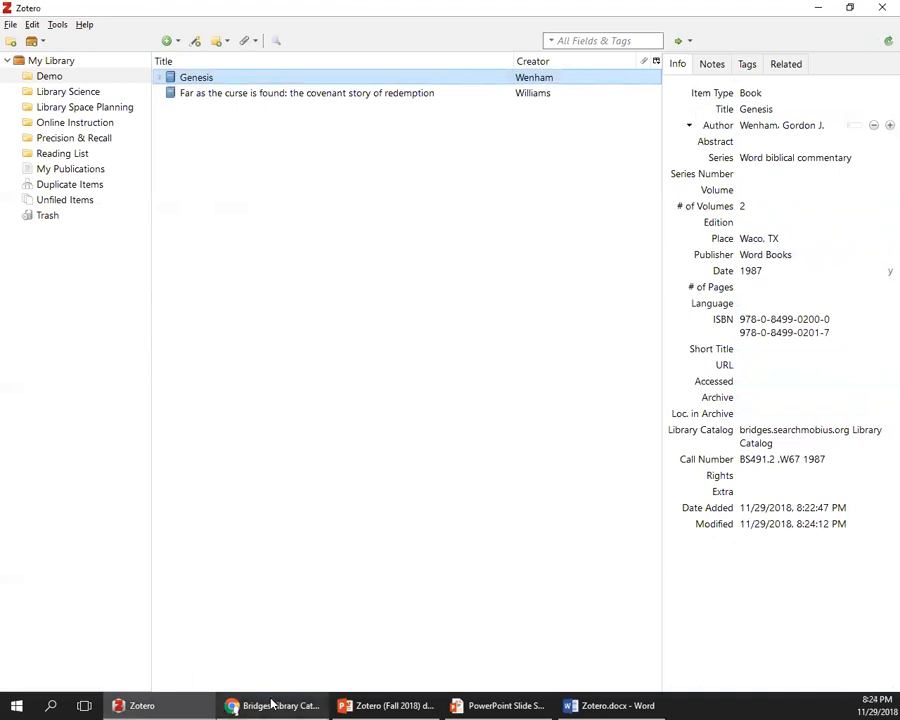
mouse_move(271, 704)
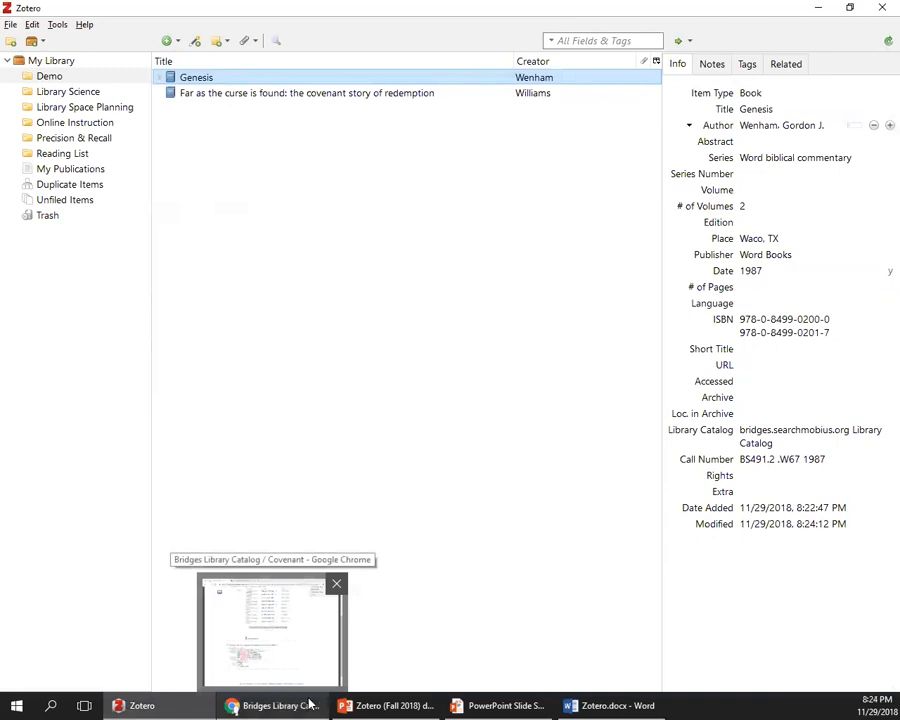
Open the ATLA Religion Database from the library's Religion & Theology database list.
left_click(284, 704)
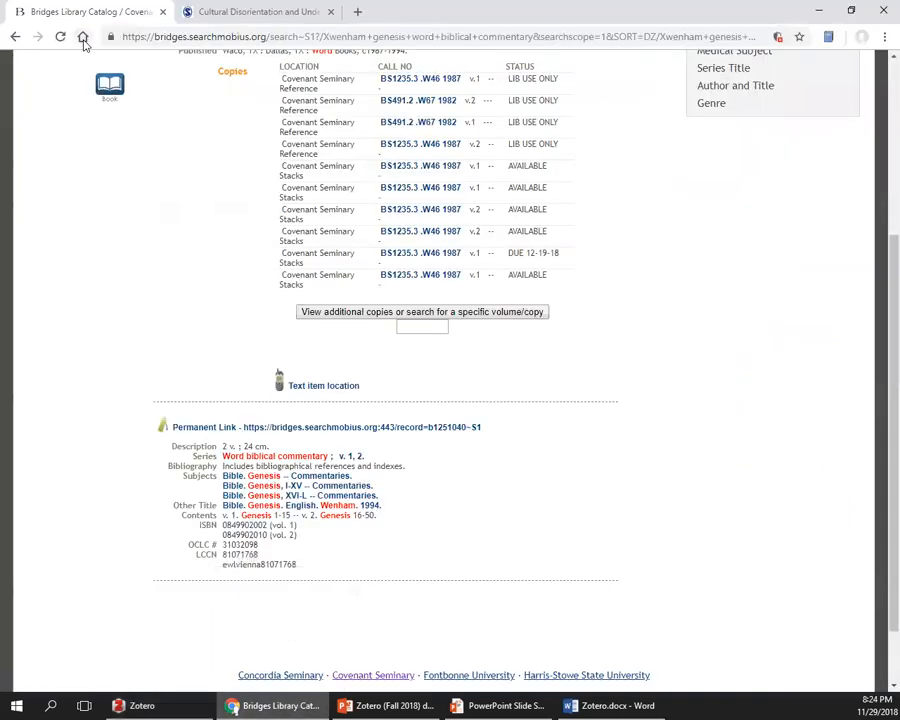
left_click(83, 37)
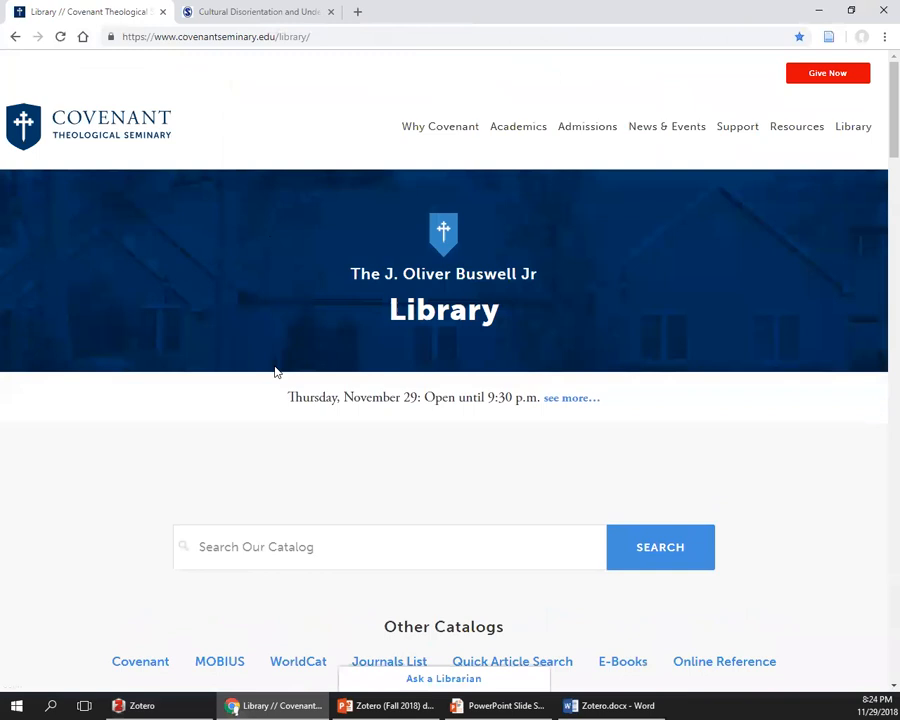
scroll(274, 368, "down", 10)
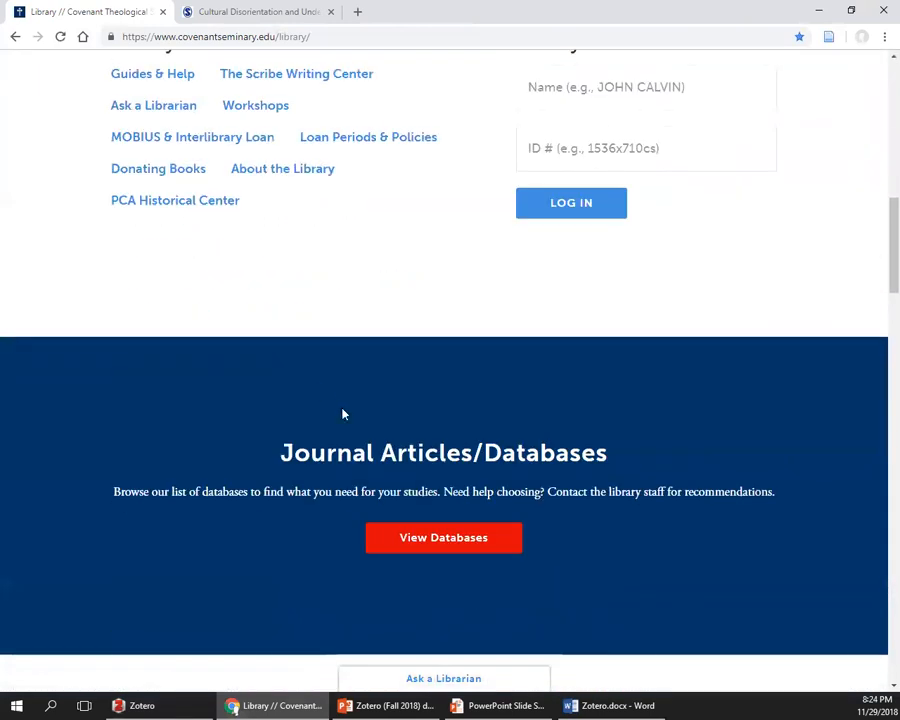
left_click(438, 543)
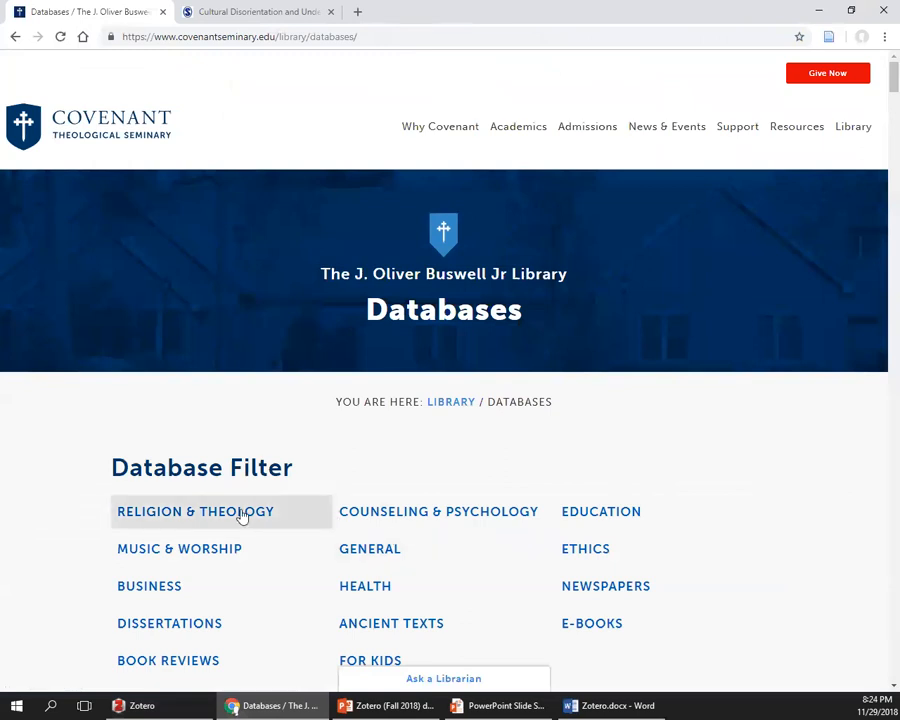
left_click(241, 515)
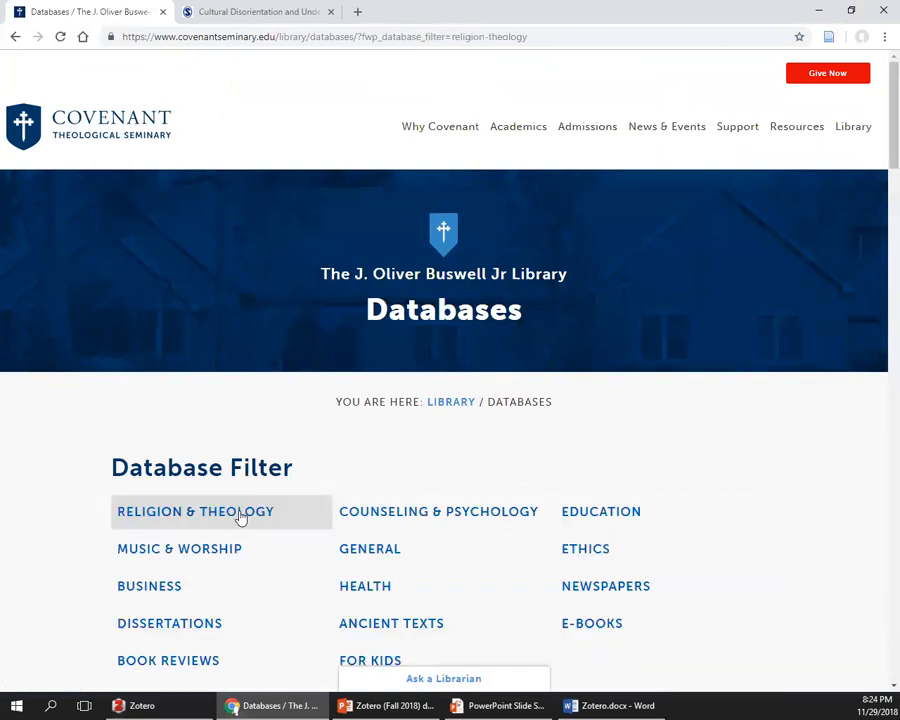
scroll(241, 515, "down", 5)
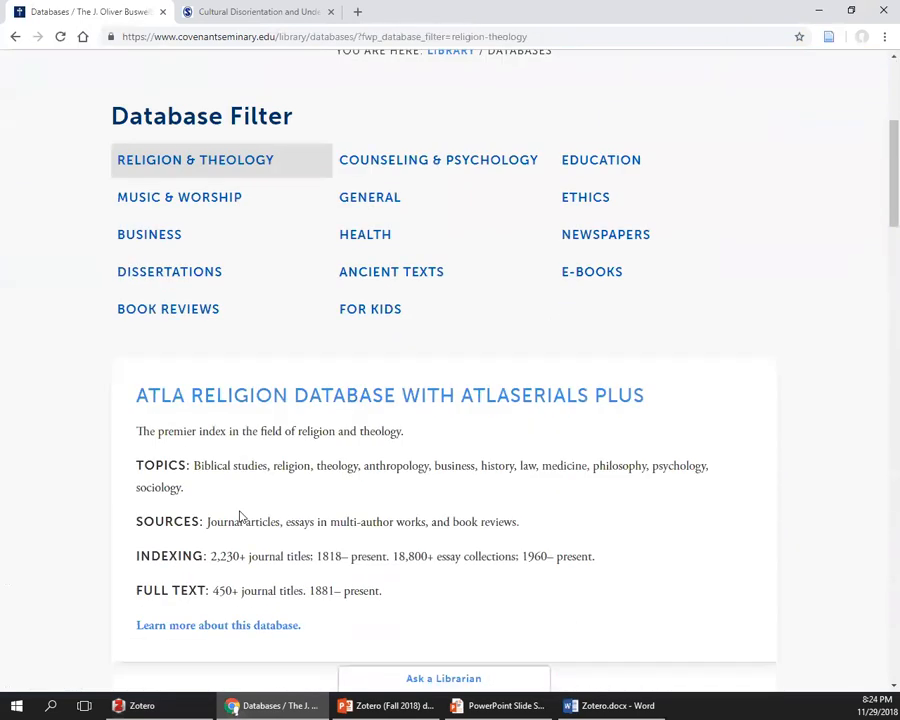
left_click(269, 402)
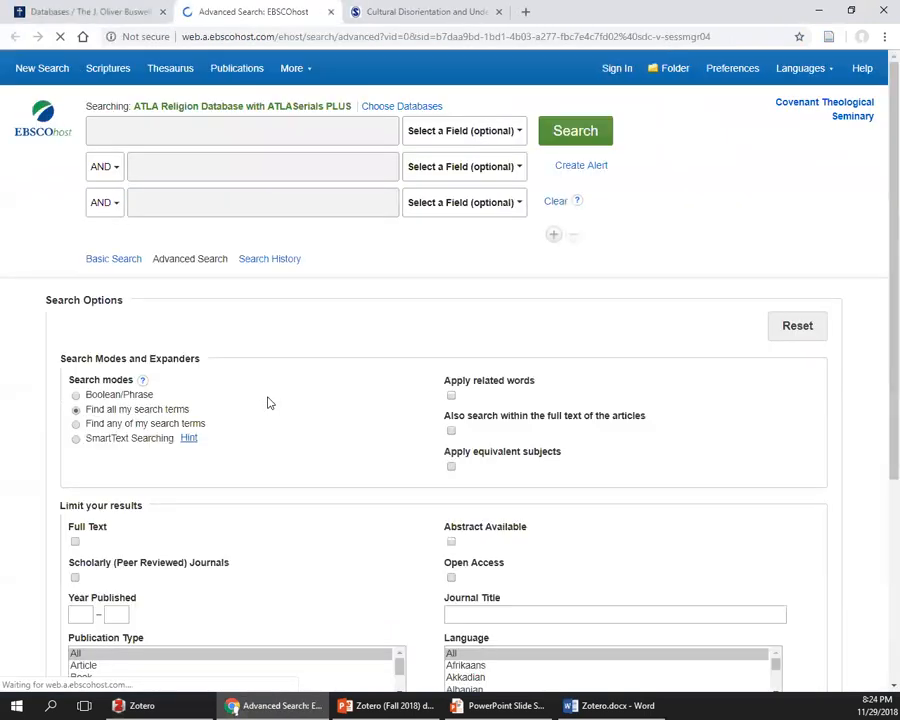
Search EBSCOhost for author collins and title ephesians 5:18, open the article, and save it to Zotero.
left_click(186, 125)
type("collins")
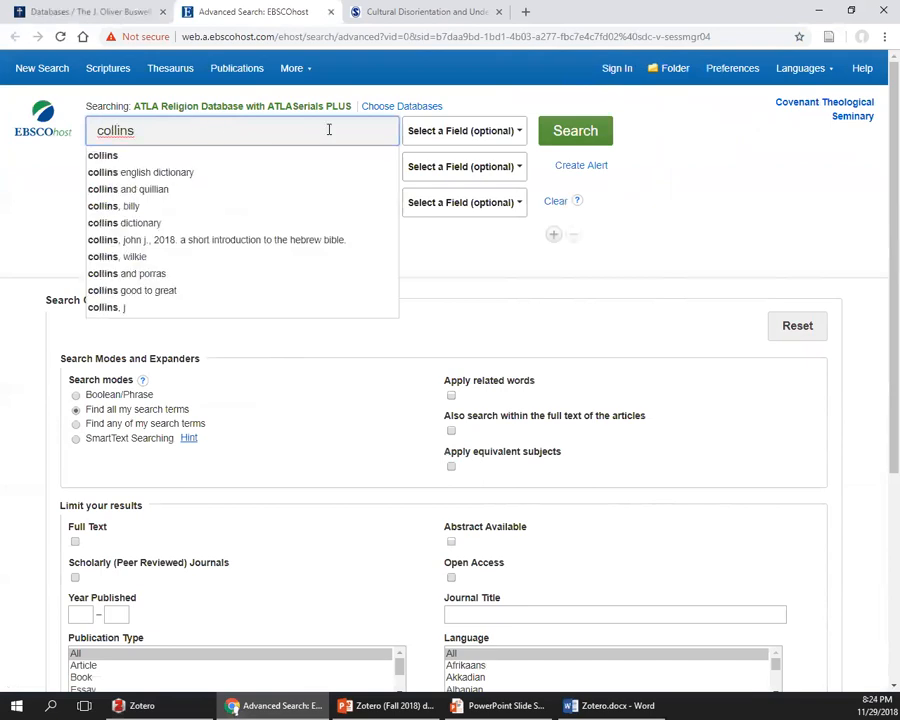
key("Tab")
key("Down")
key("Down")
key("Down")
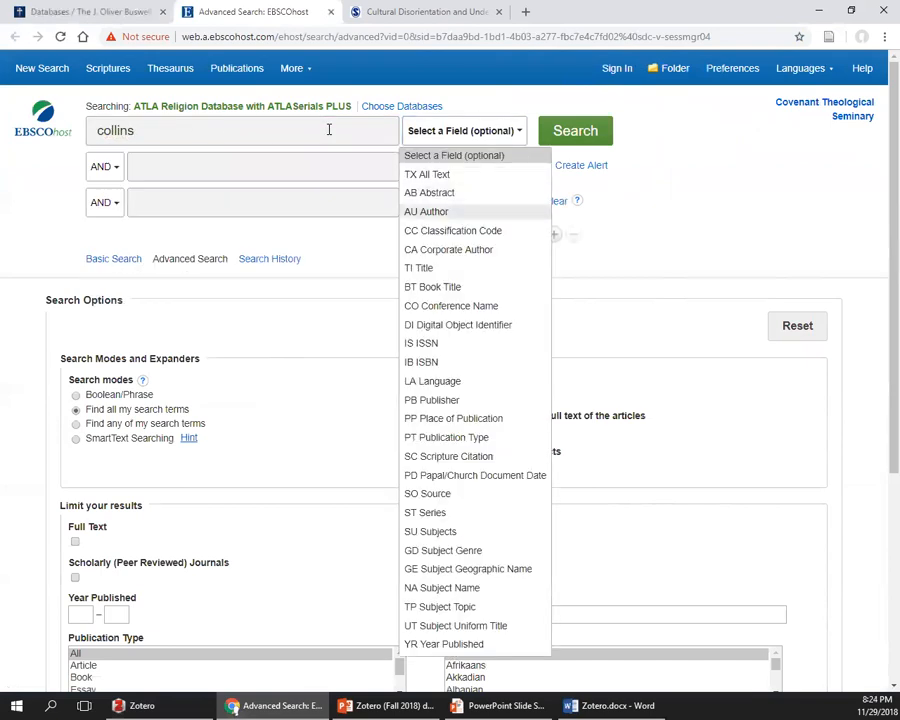
key("Return")
left_click(174, 163)
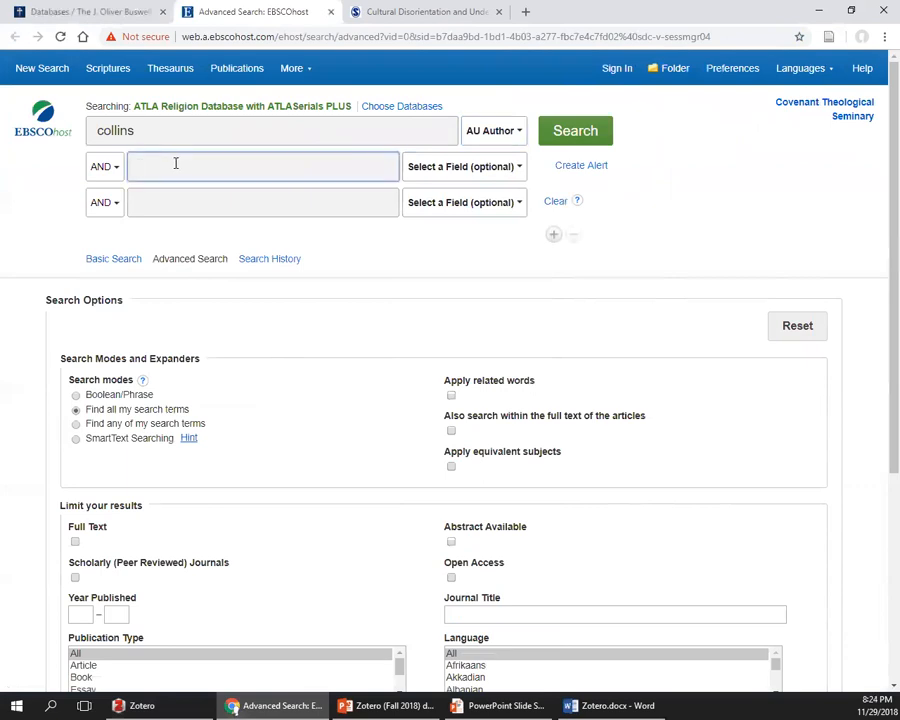
type("ephesia")
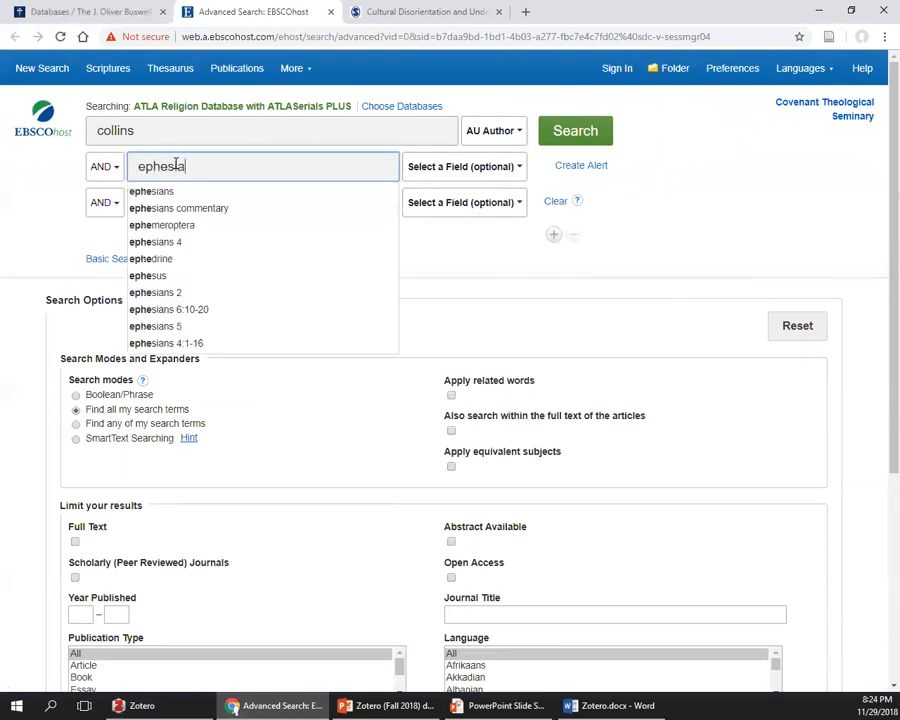
type("ns 5:18")
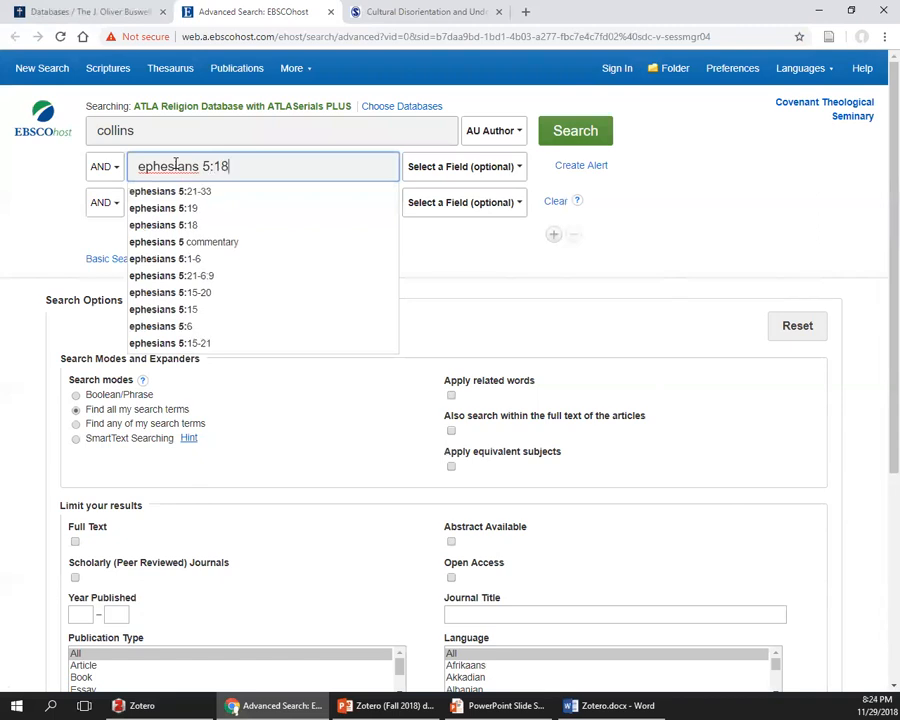
key("Tab")
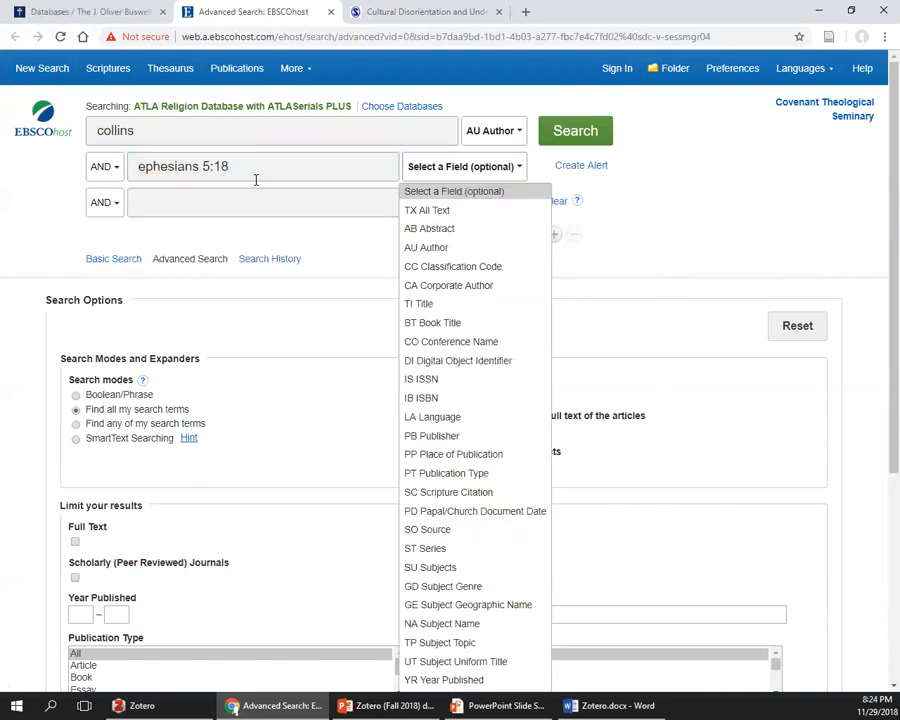
left_click(421, 304)
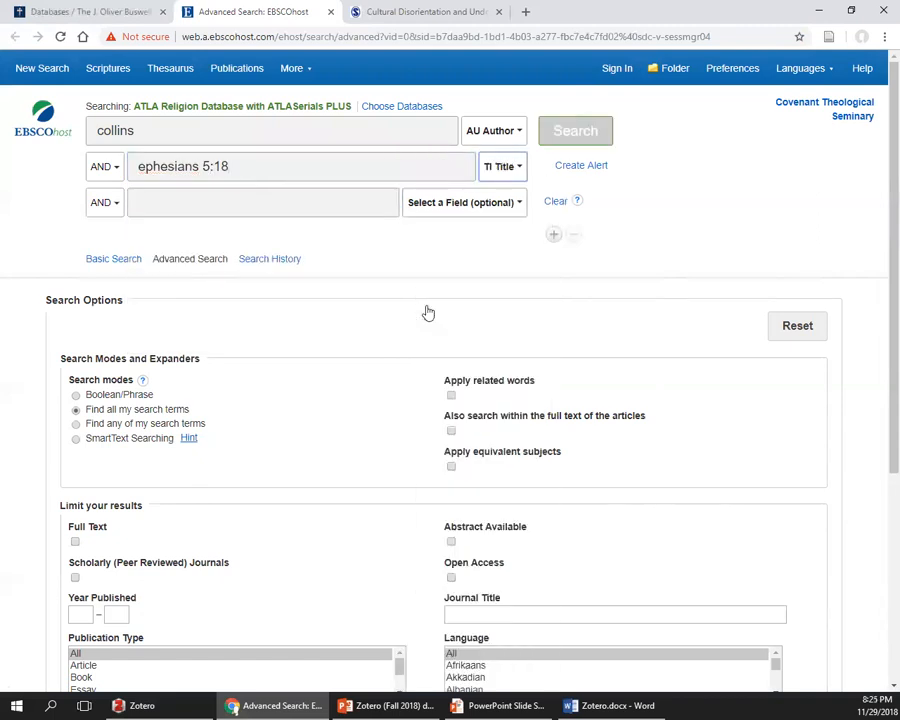
key("Return")
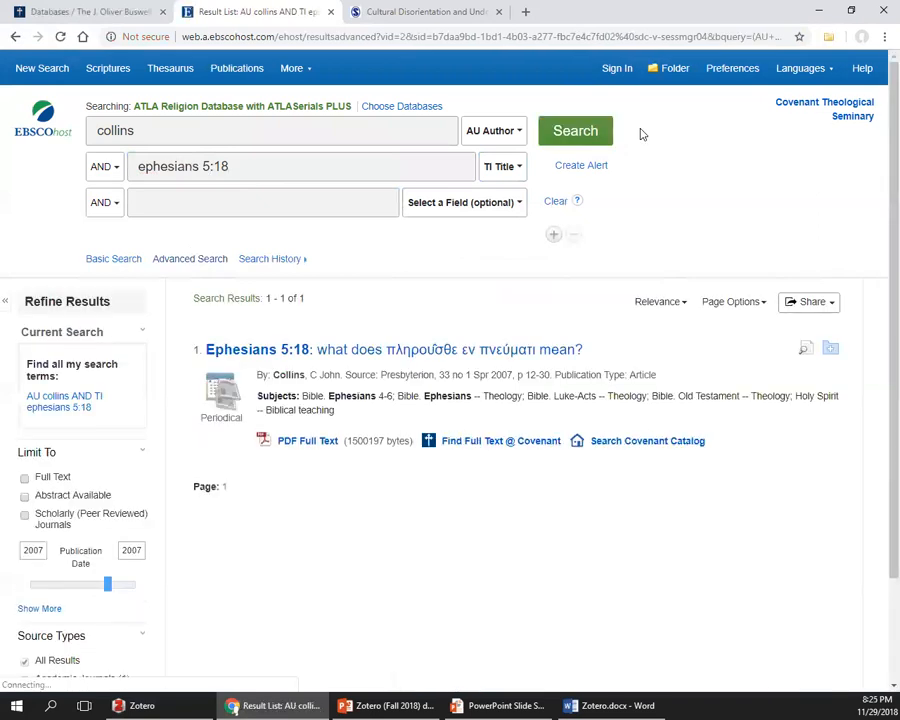
left_click(383, 352)
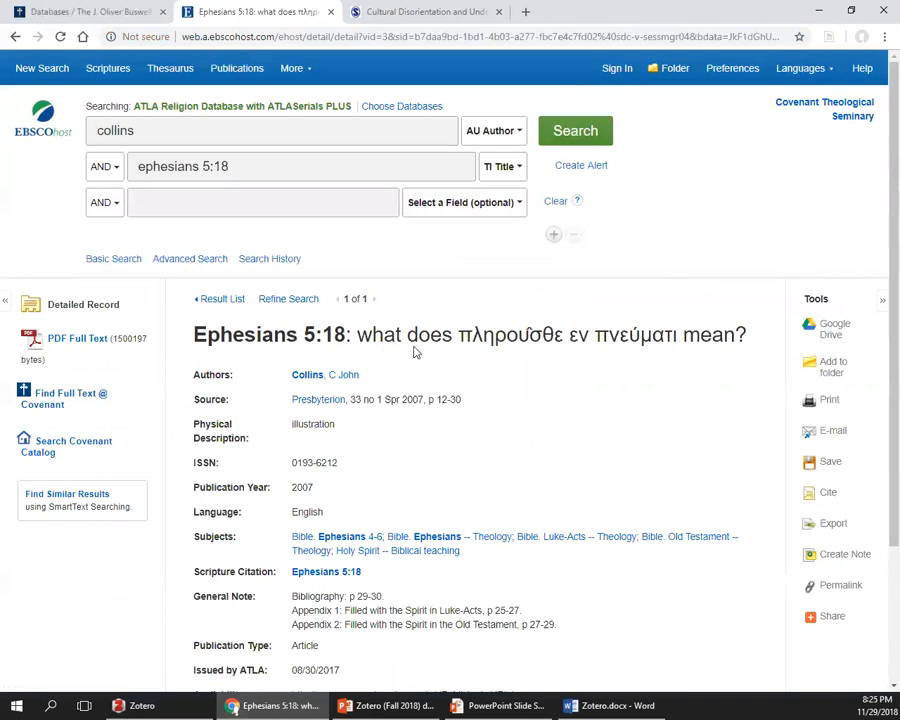
left_click(829, 38)
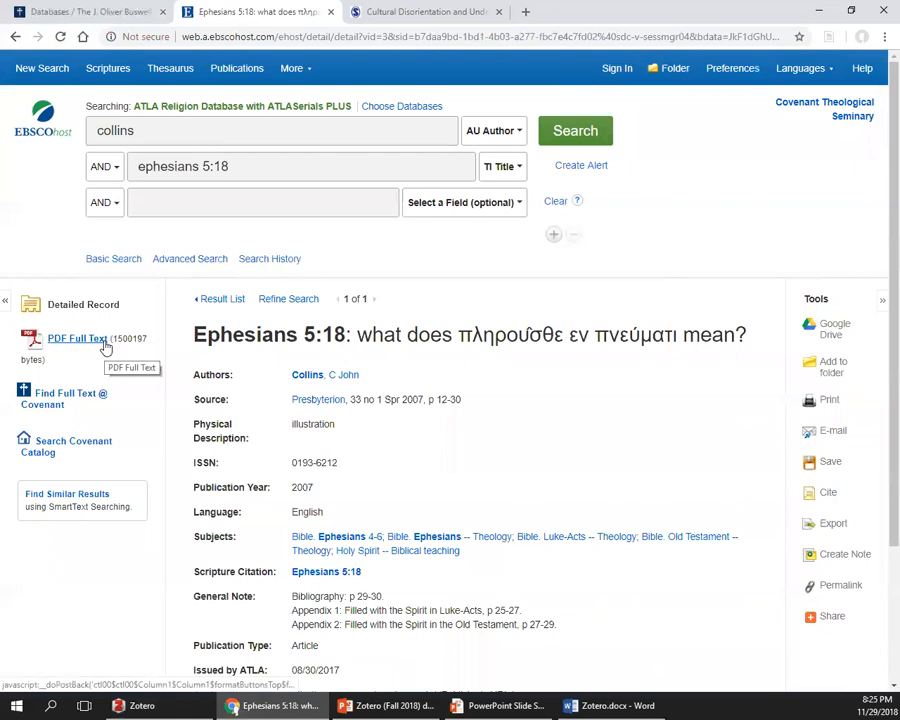
In Zotero, review the saved article's Info fields from Title through Library Catalog.
left_click(135, 704)
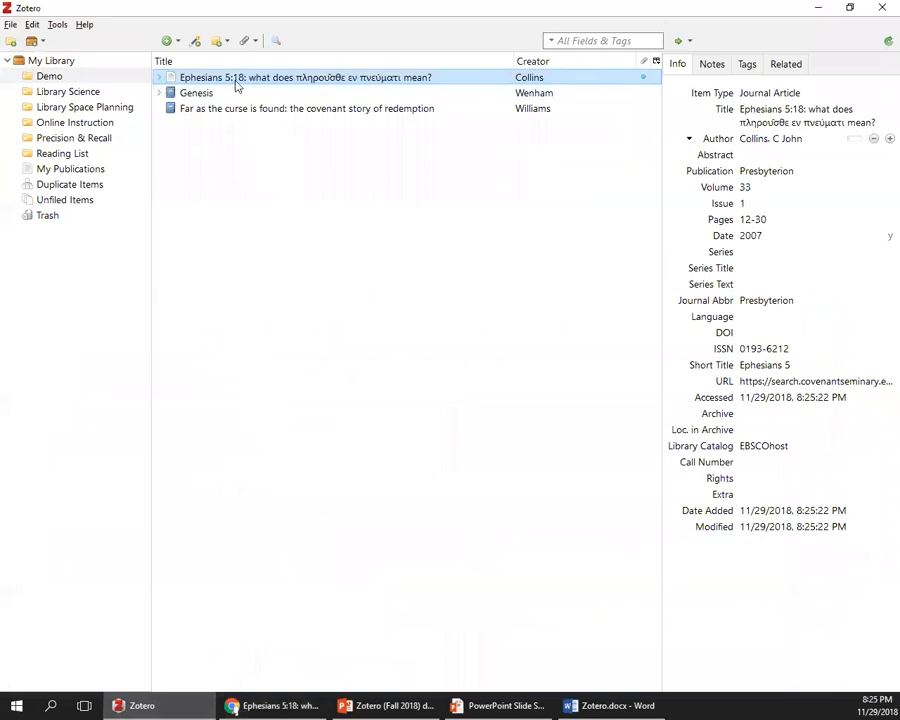
left_click(773, 104)
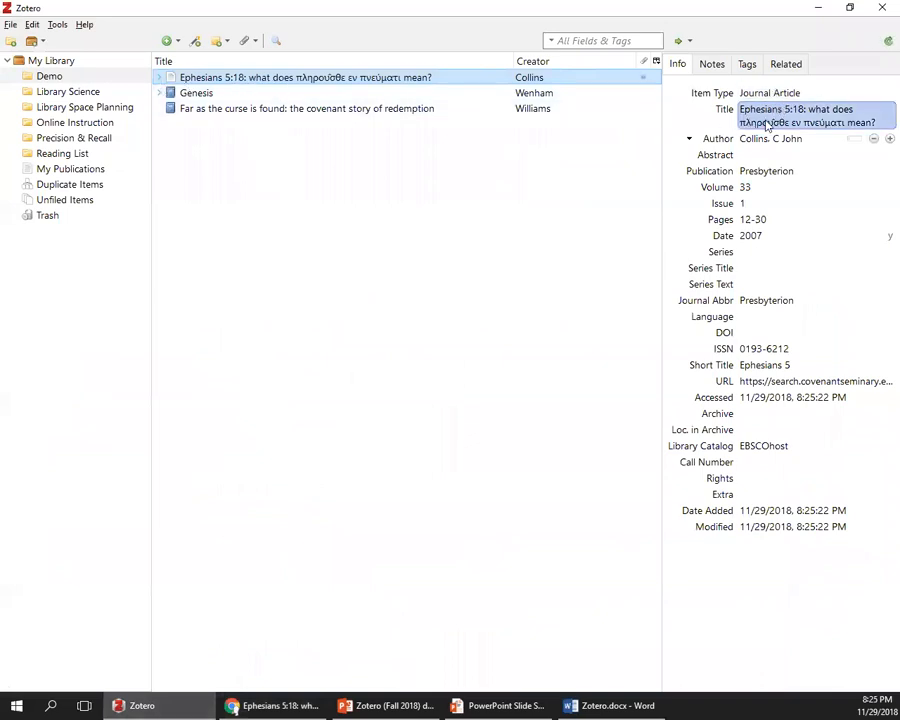
left_click(752, 138)
left_click(755, 173)
left_click(752, 203)
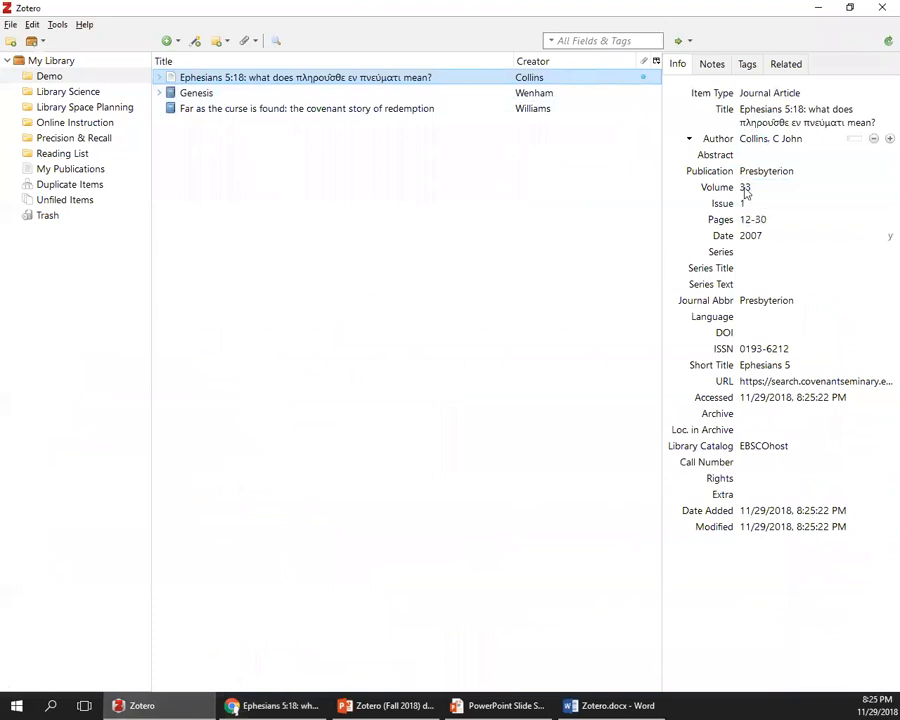
left_click(752, 301)
left_click(752, 366)
left_click(755, 383)
left_click(757, 369)
left_click(757, 382)
left_click(756, 430)
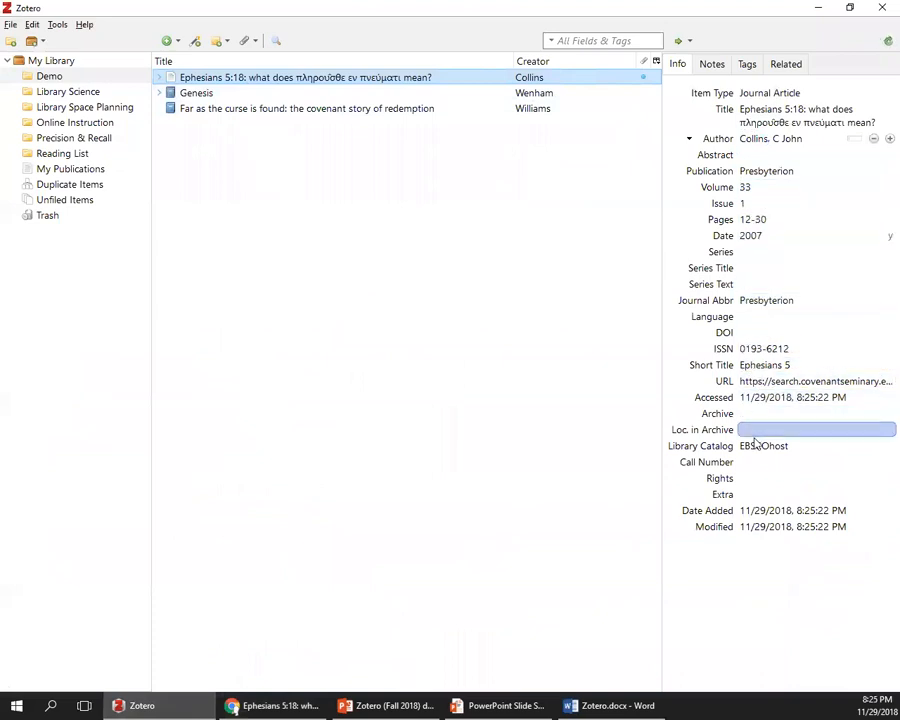
left_click(755, 445)
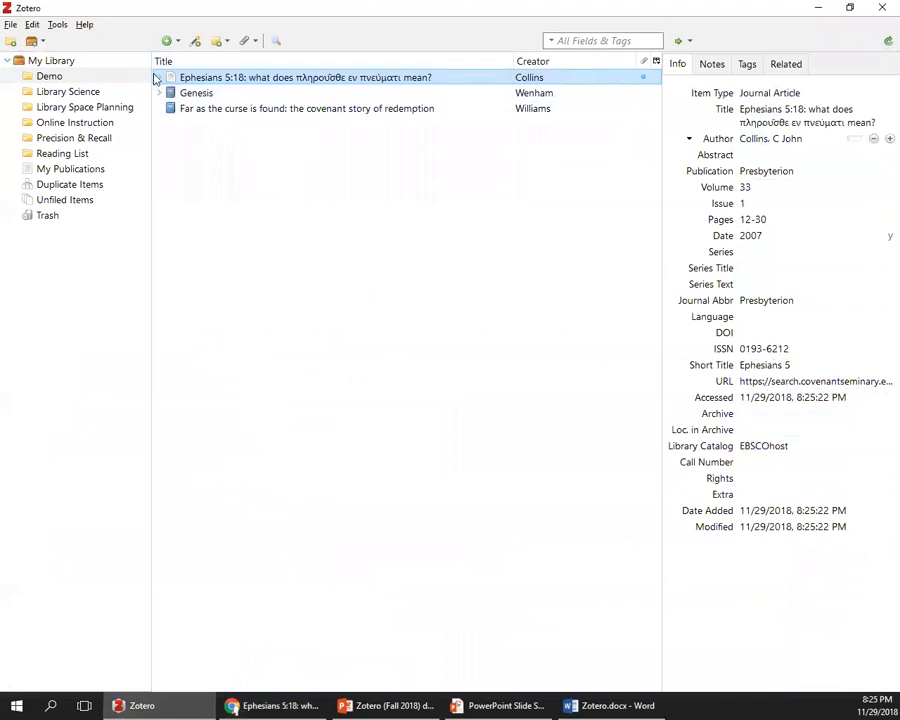
Expand the article to check its EBSCO Full Text attachment, then open the Locate menu.
left_click(159, 78)
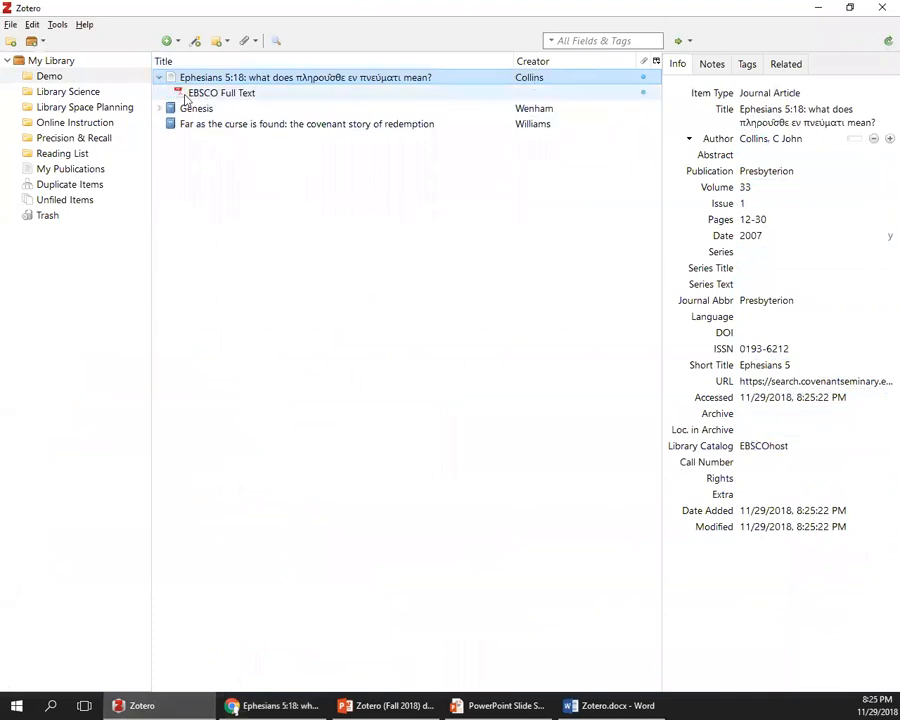
left_click(200, 93)
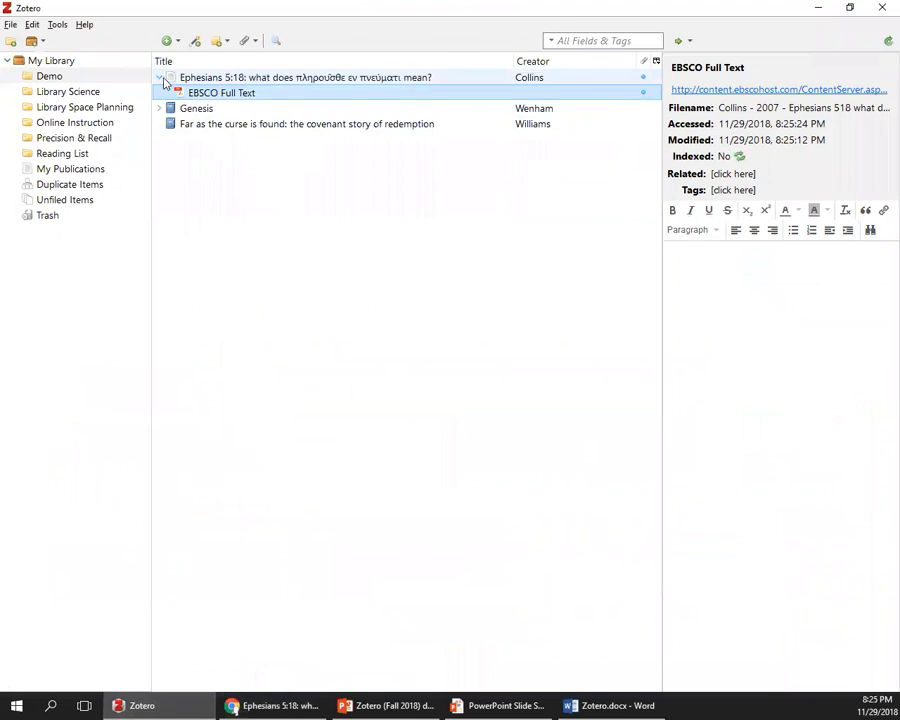
left_click(160, 79)
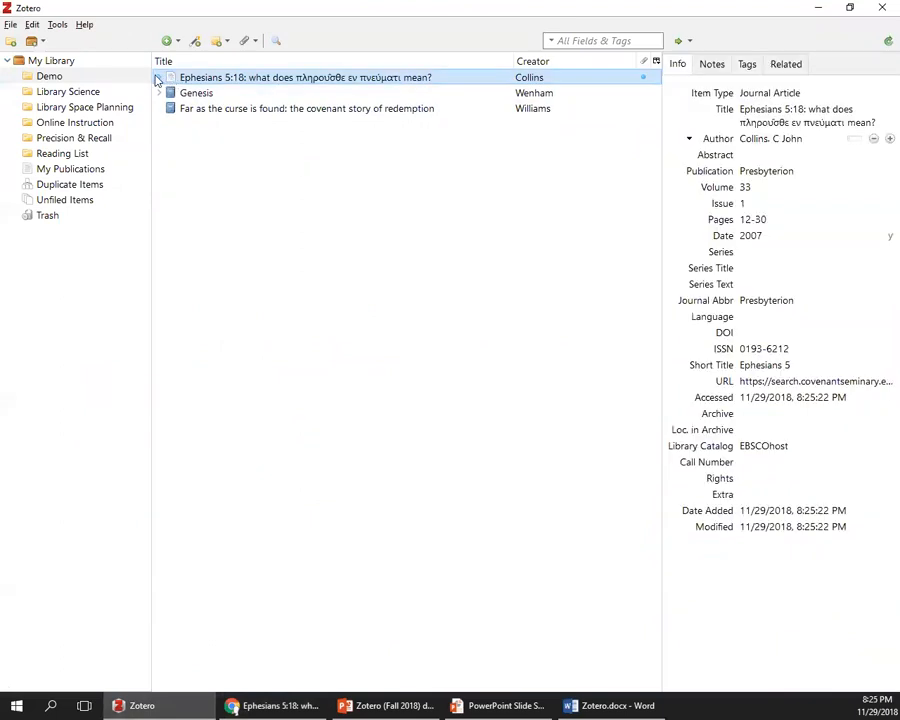
left_click(689, 43)
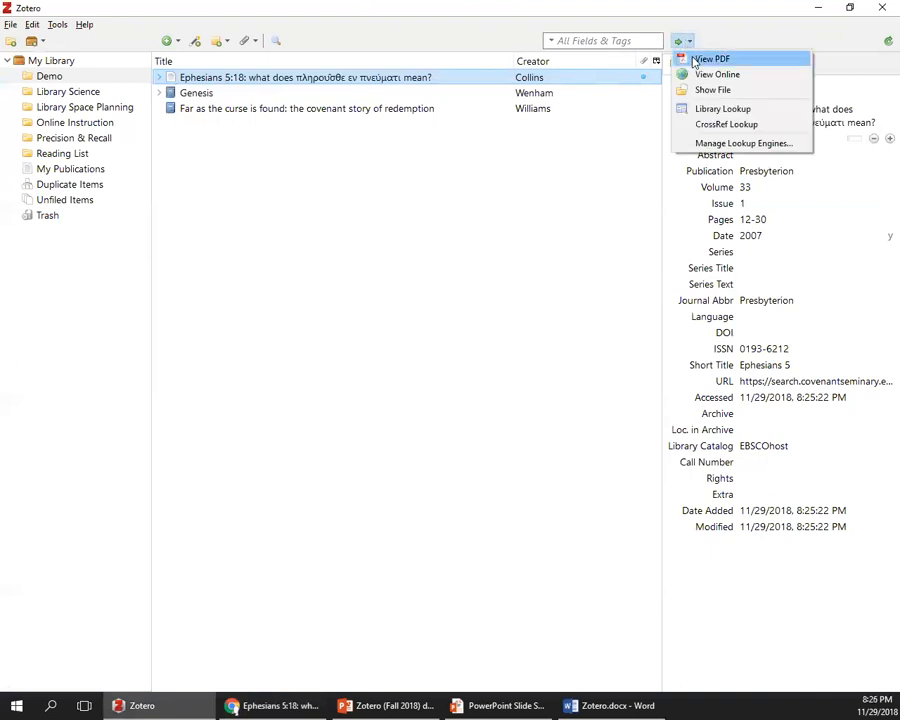
View the Collins PDF and highlight the passage from 'usually' to 'Christian' in yellow.
left_click(716, 60)
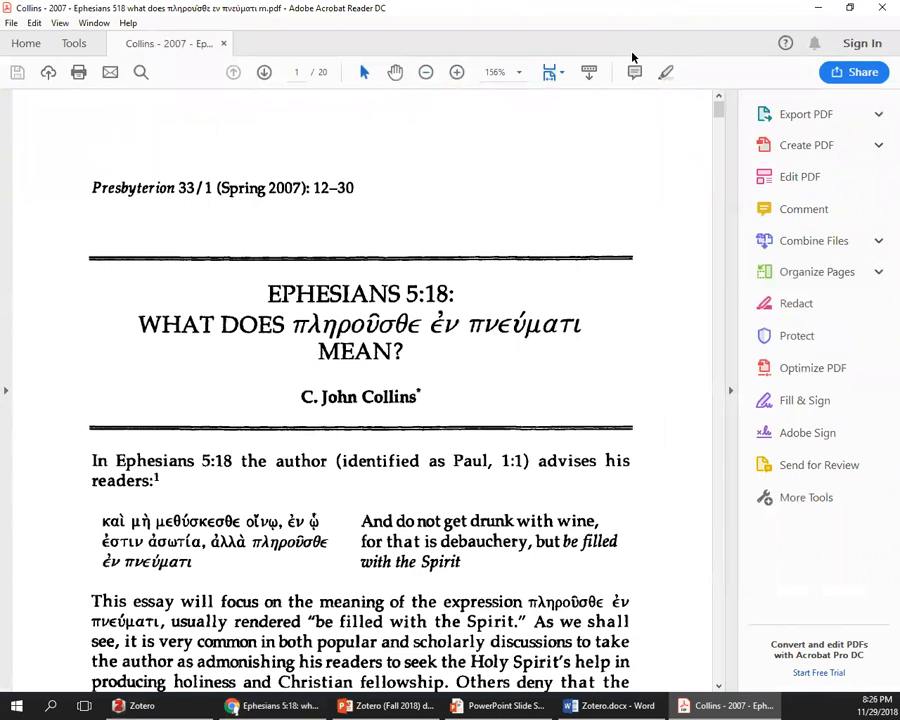
left_click(802, 211)
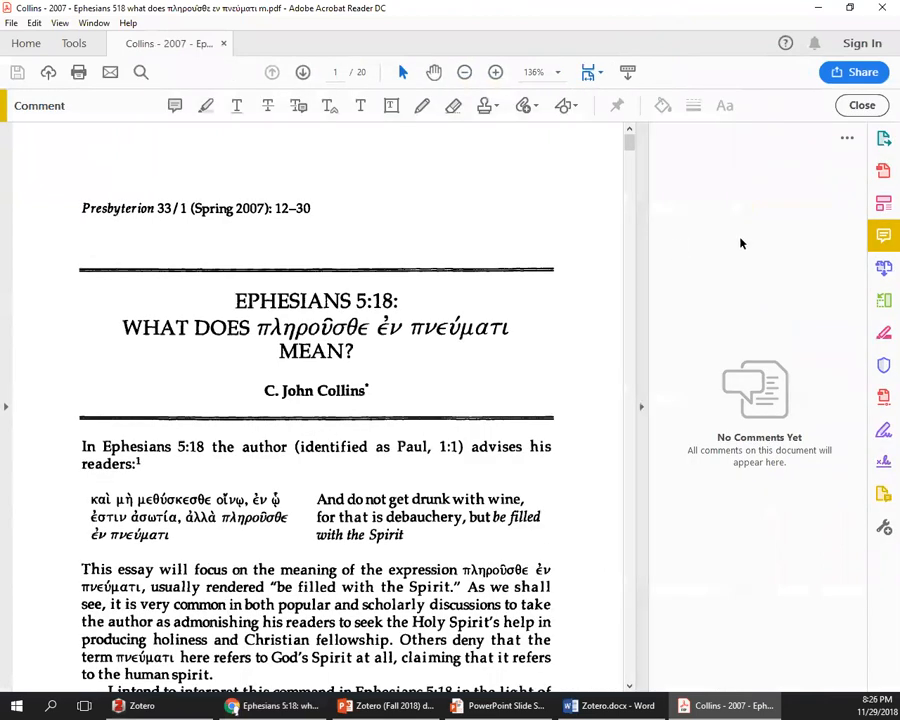
scroll(276, 390, "down", 1)
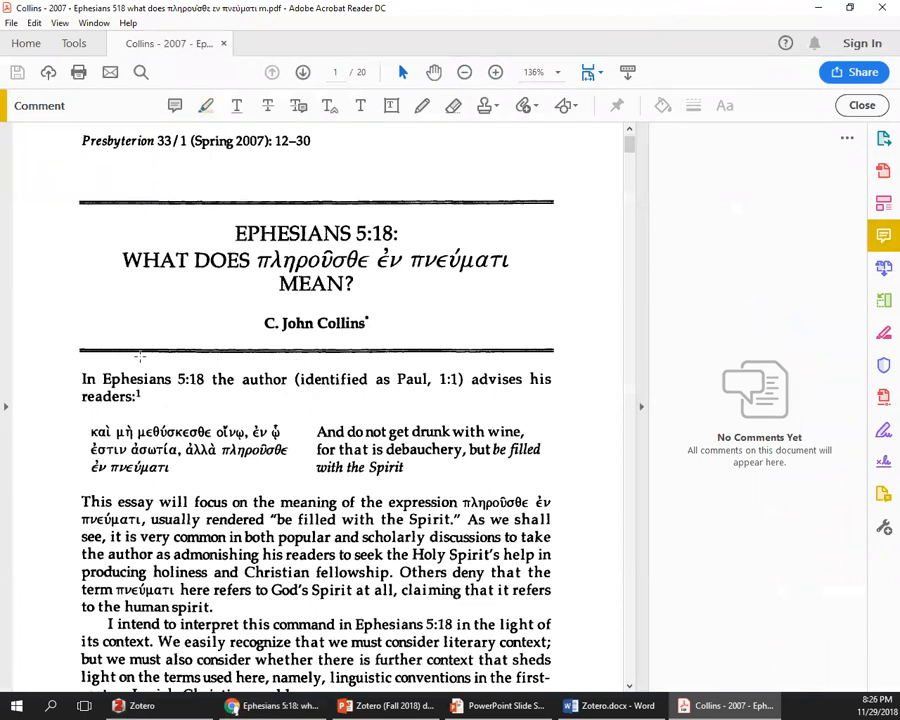
left_click_drag(160, 518, 309, 572)
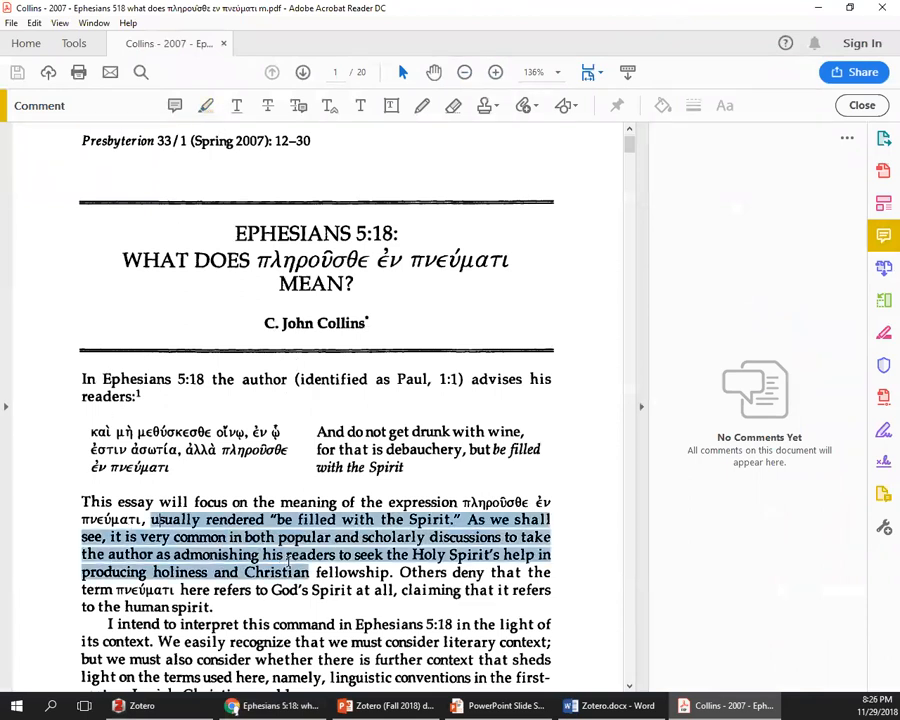
left_click(207, 107)
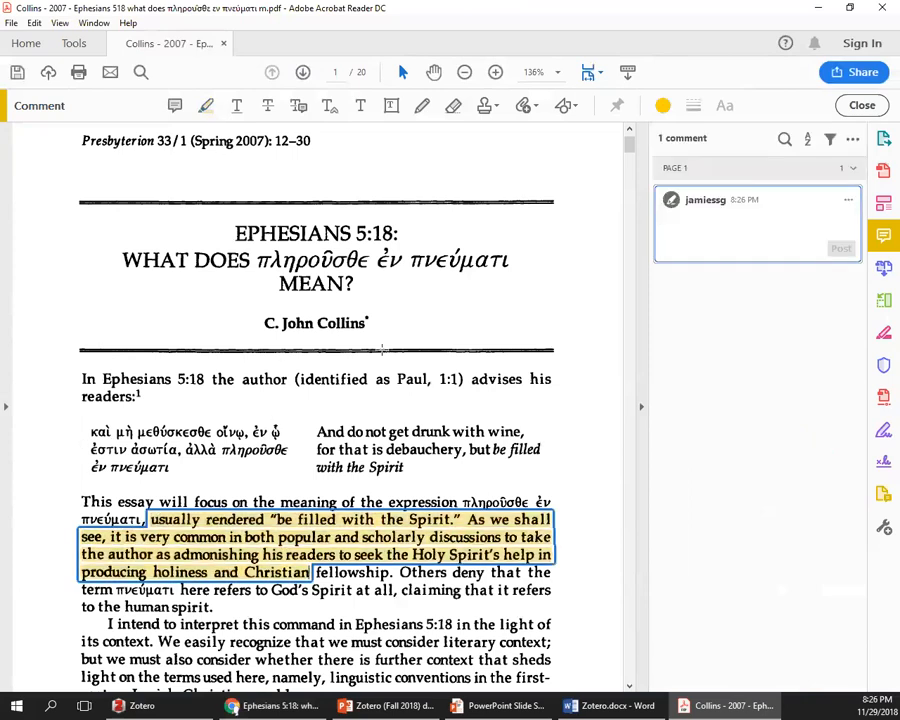
left_click(641, 406)
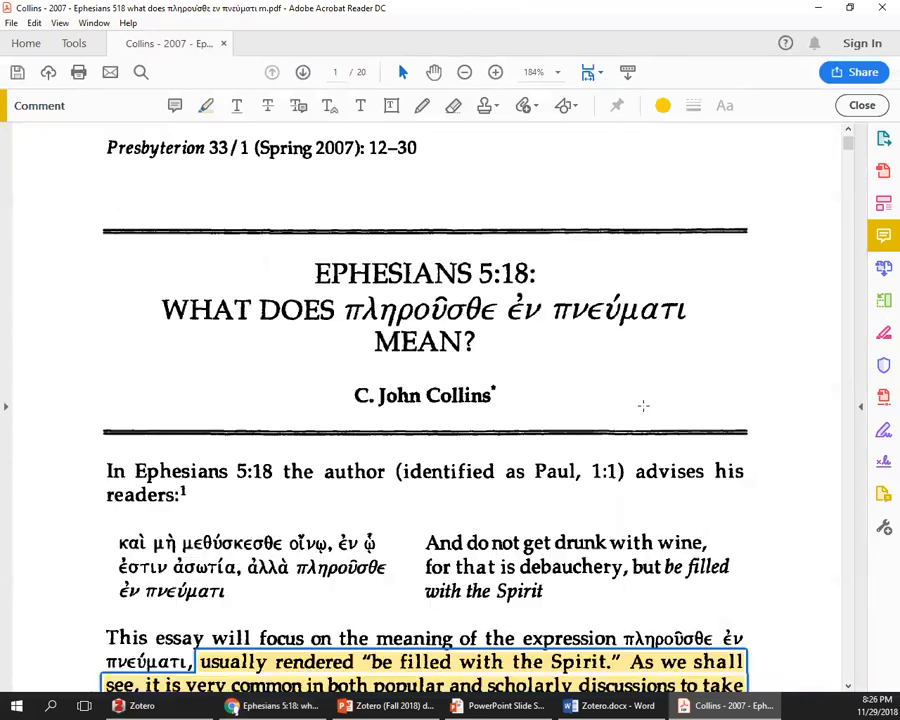
scroll(473, 433, "down", 5)
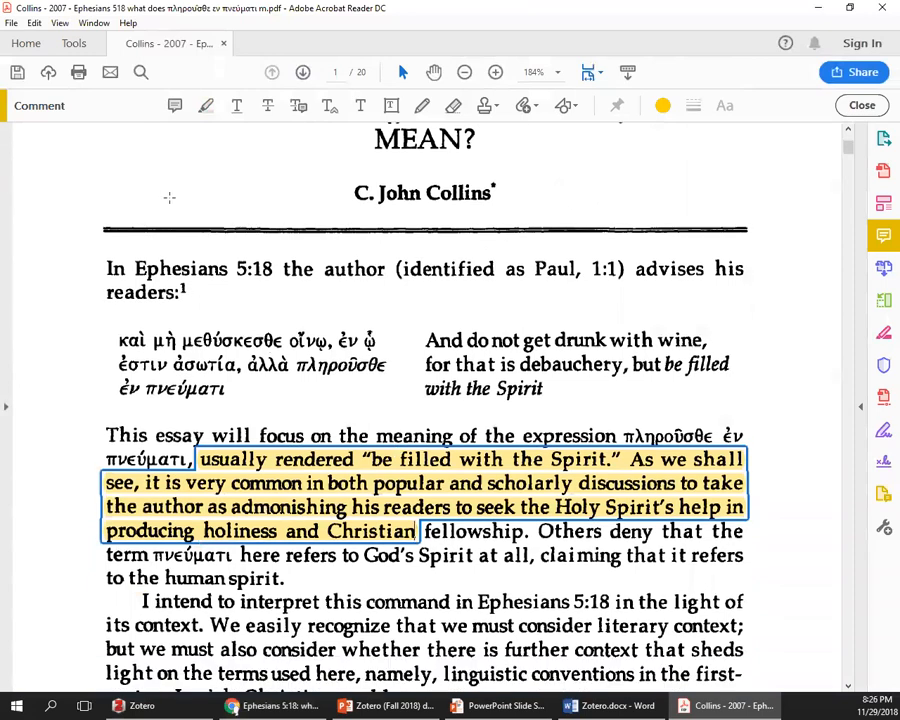
Save the highlighted PDF under its original name in the XPBBL3JZ folder, replacing the existing file.
left_click(17, 72)
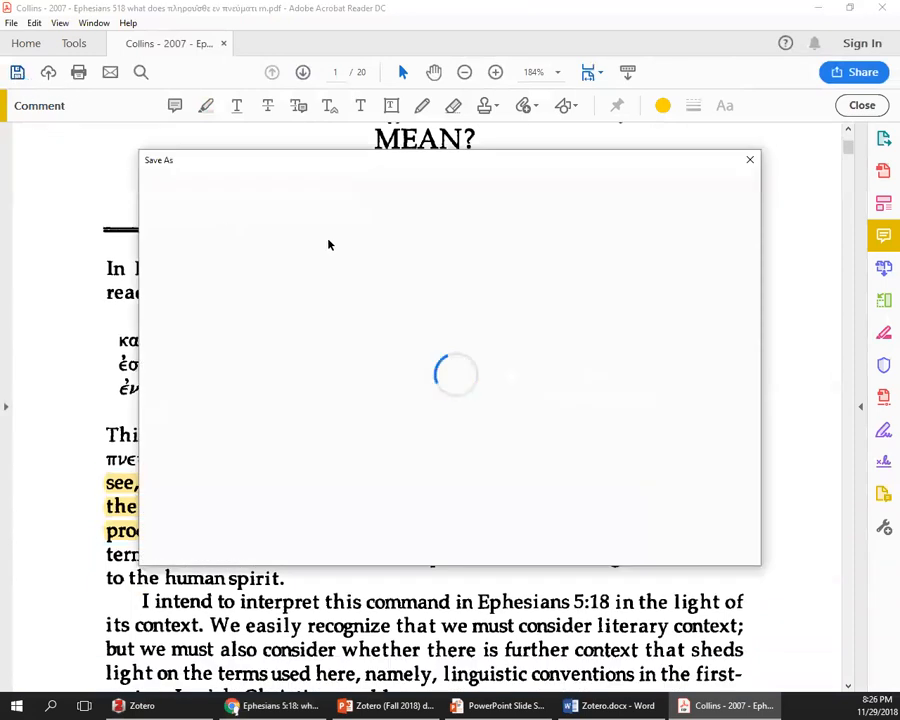
left_click(750, 160)
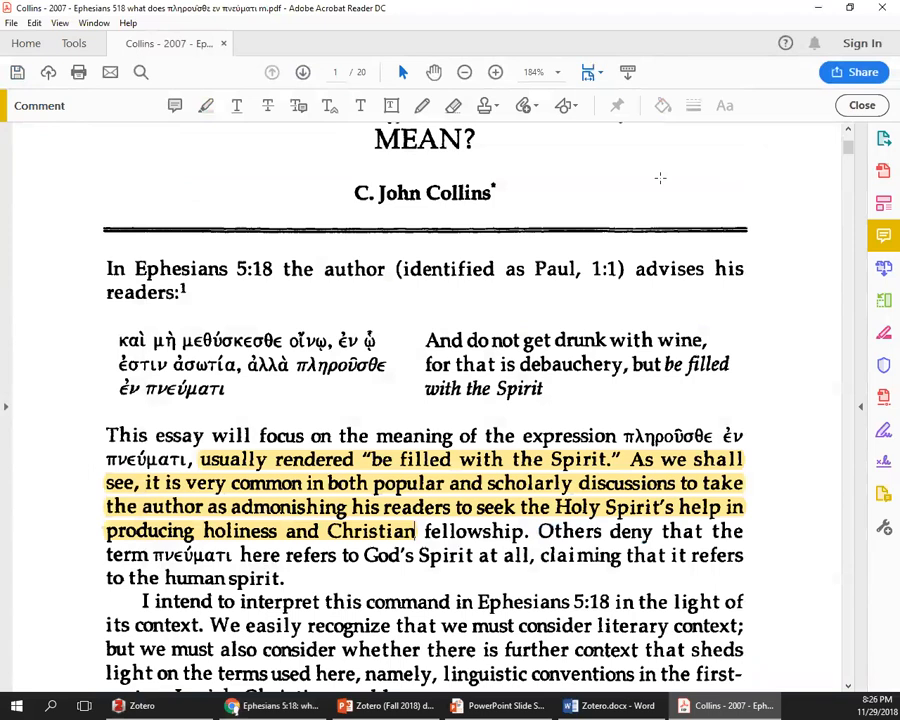
left_click(17, 72)
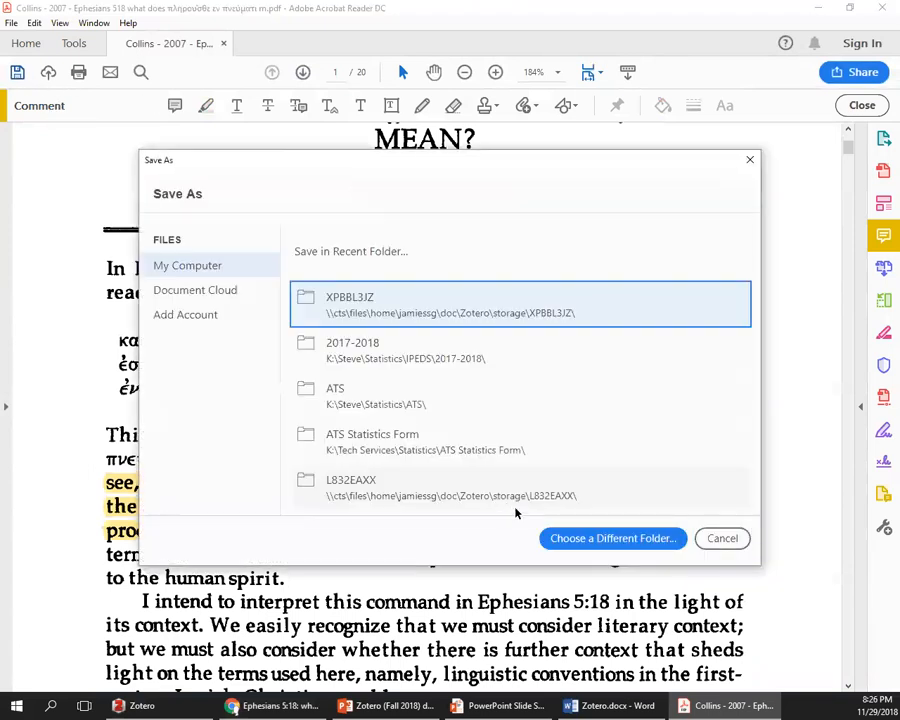
left_click(374, 313)
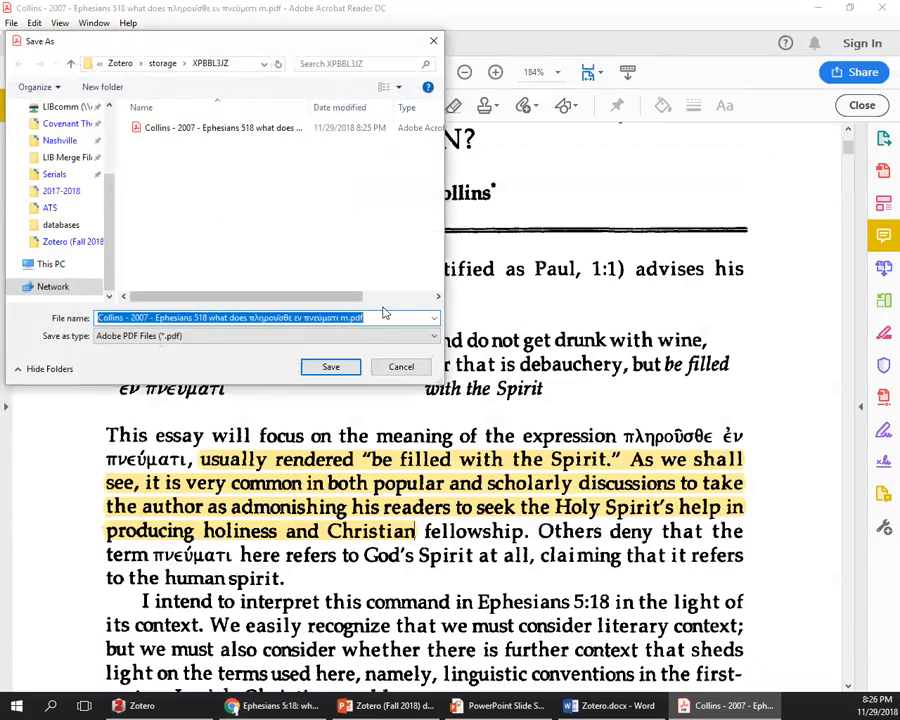
left_click(329, 371)
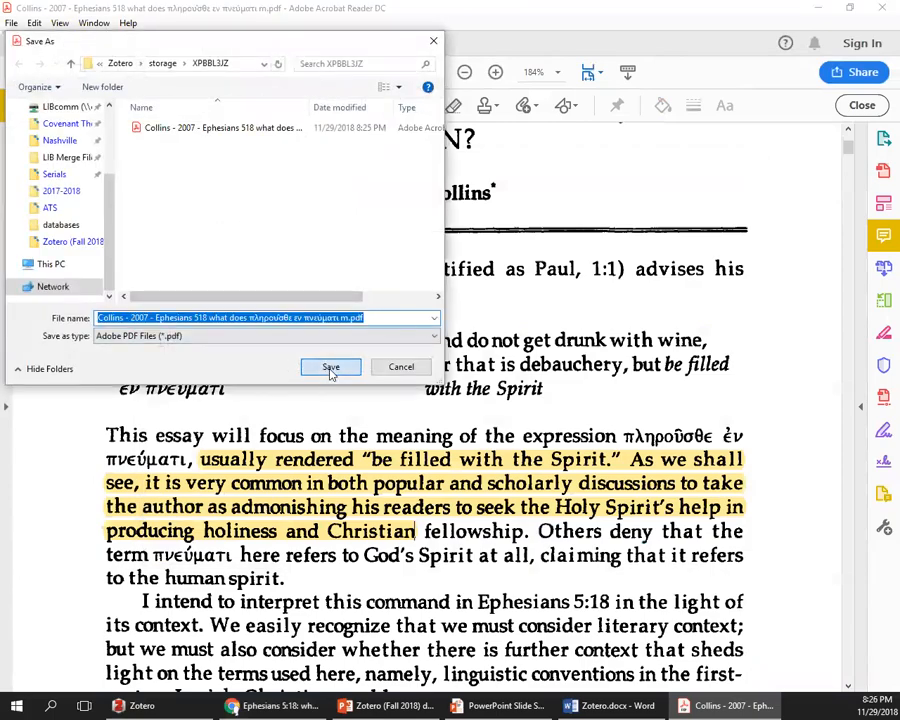
left_click(562, 356)
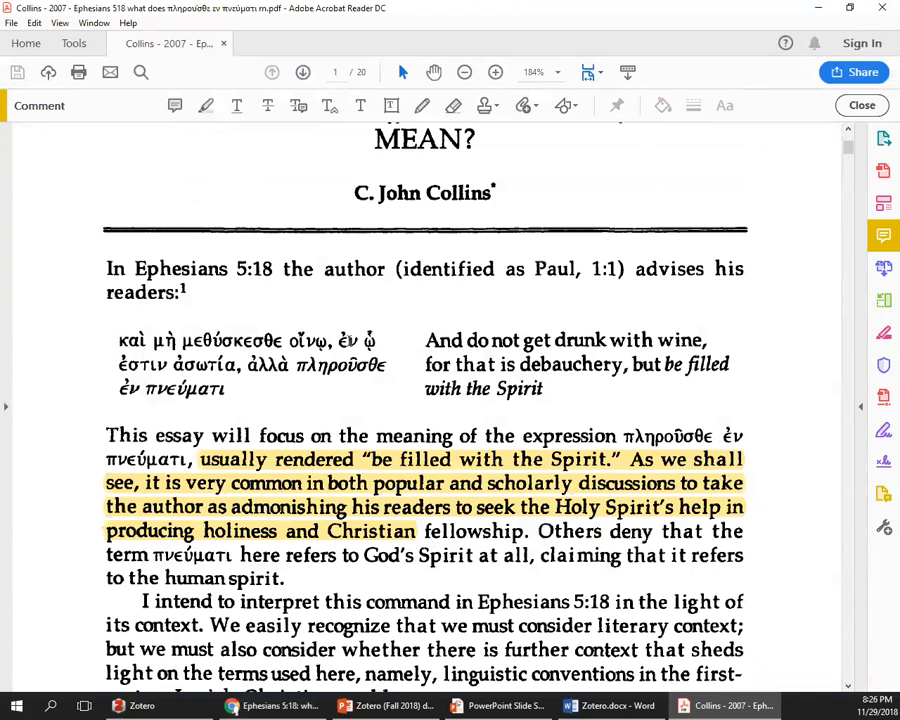
Close Acrobat and briefly expand and collapse the article's attachment in Zotero.
left_click(880, 7)
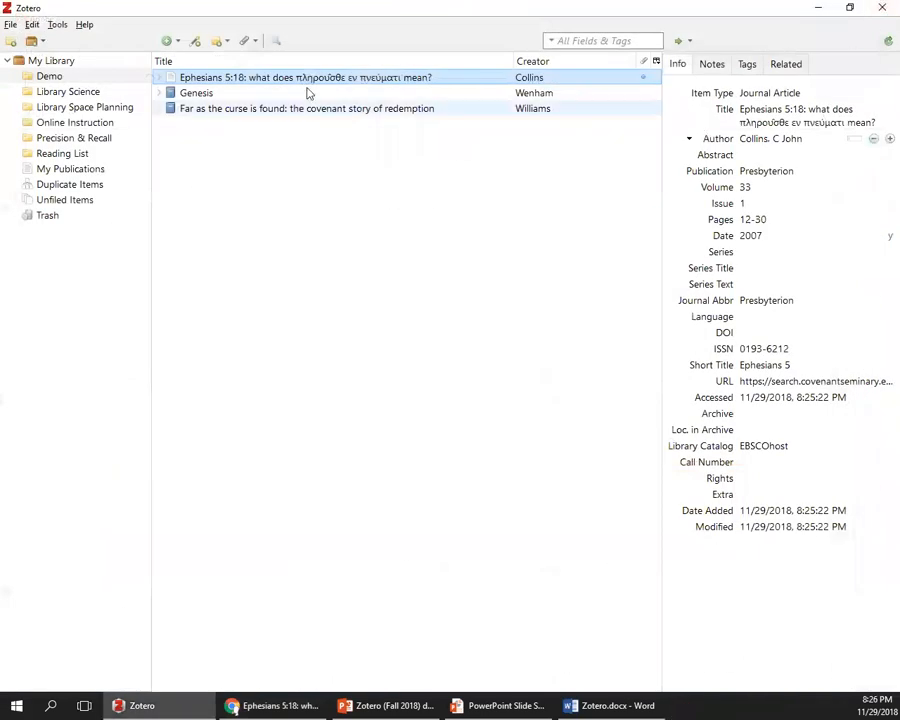
left_click(158, 80)
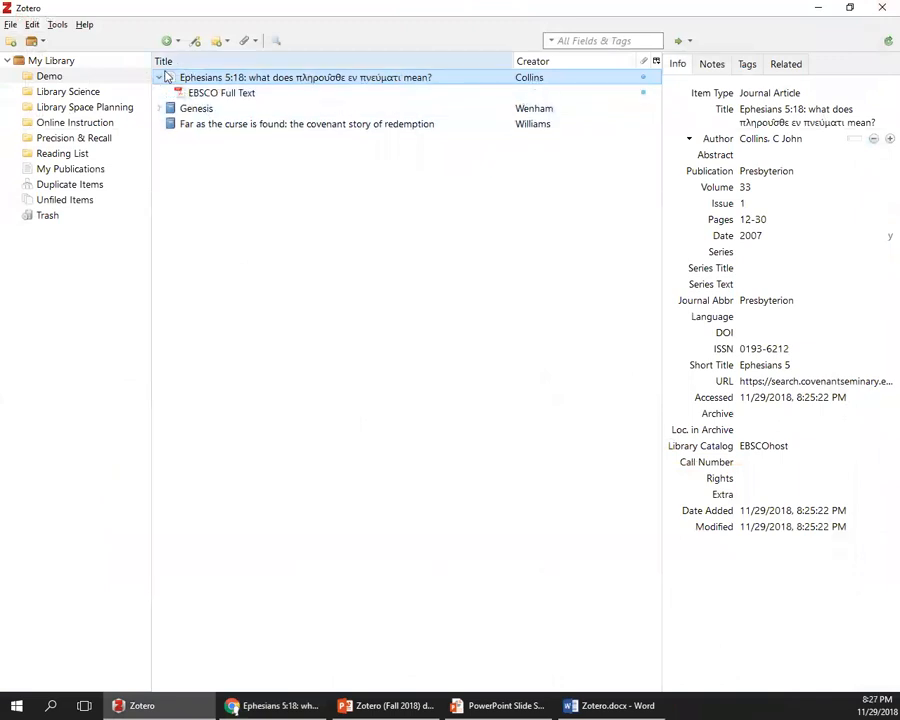
left_click(159, 80)
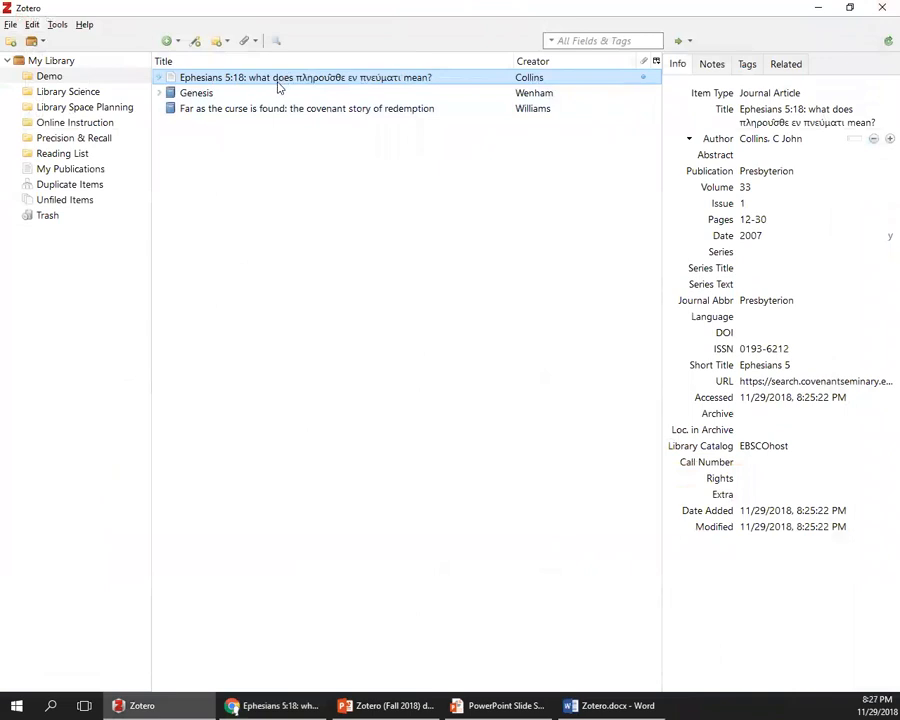
Reopen the PDF via Locate > View PDF to verify the highlight, then return to Chrome.
left_click(686, 42)
left_click(708, 59)
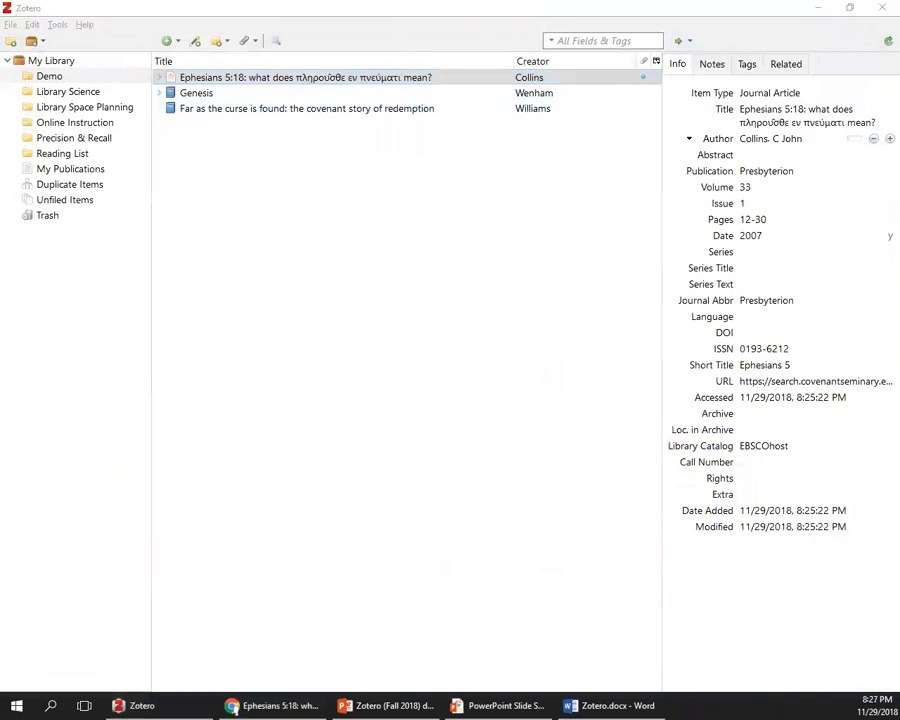
scroll(252, 401, "down", 3)
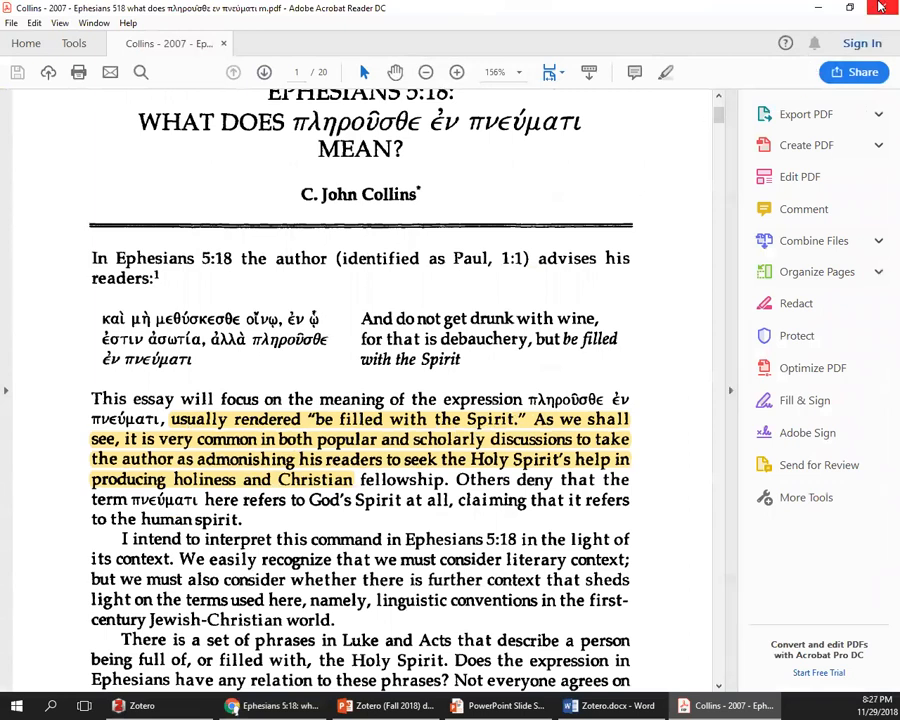
left_click(882, 7)
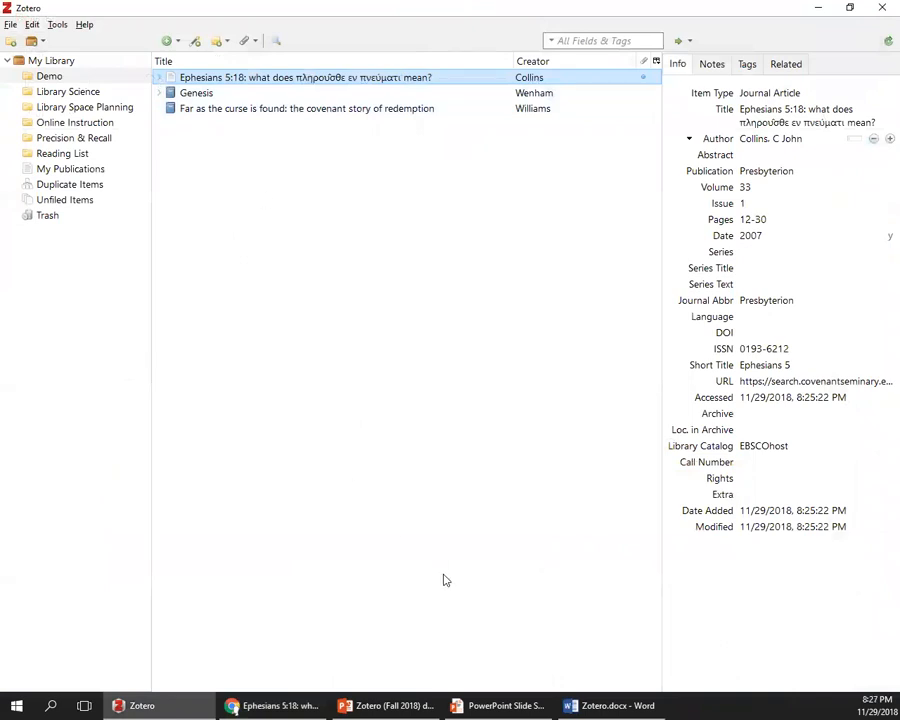
left_click(298, 705)
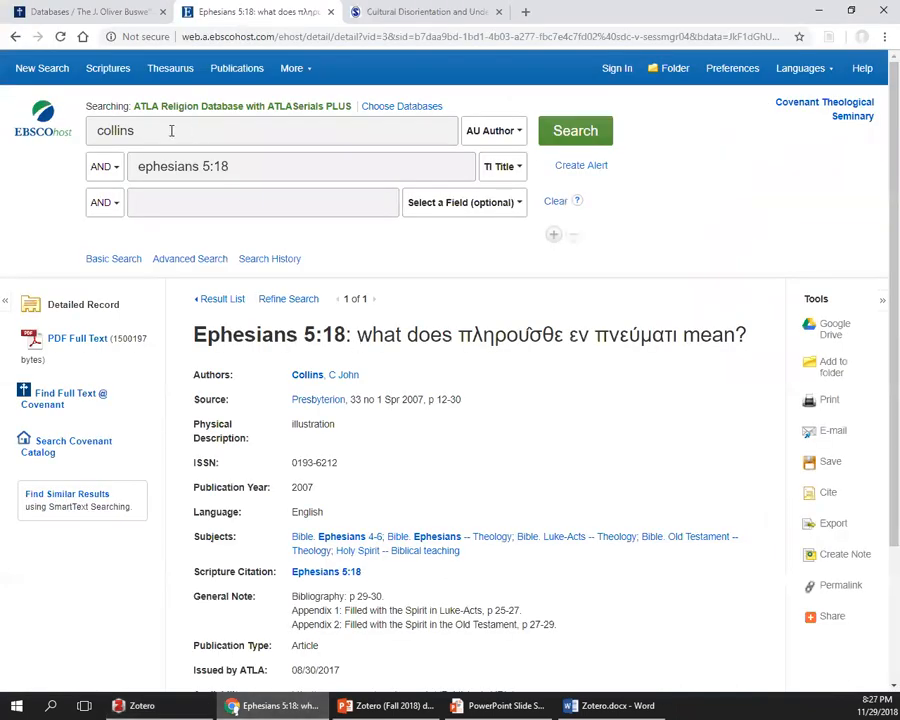
Search EBSCOhost for author eng and title 'relation bible mission theology'.
left_click_drag(171, 131, 72, 127)
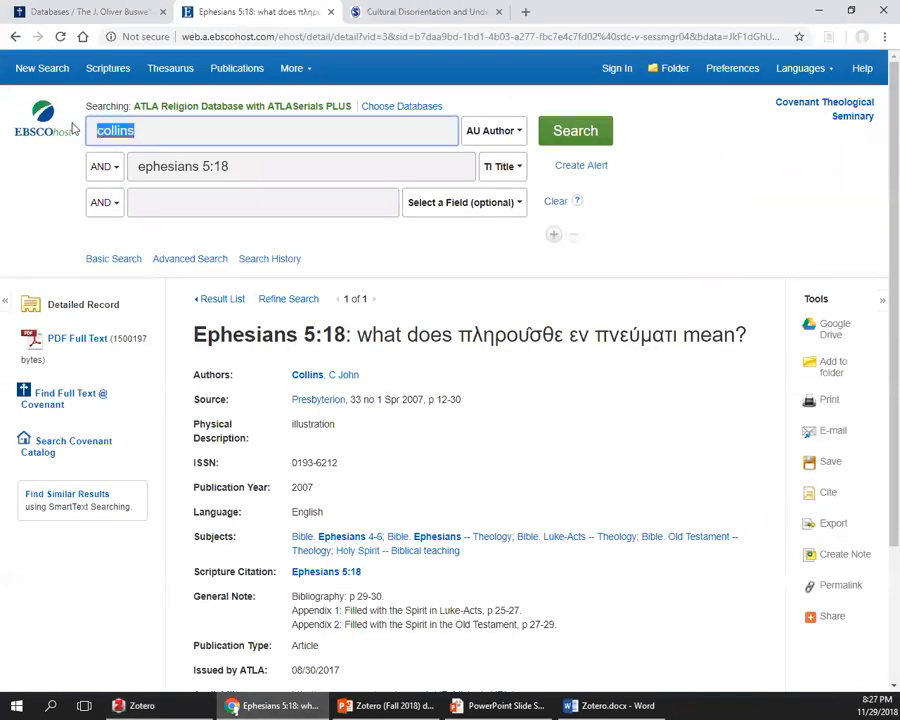
type("engen")
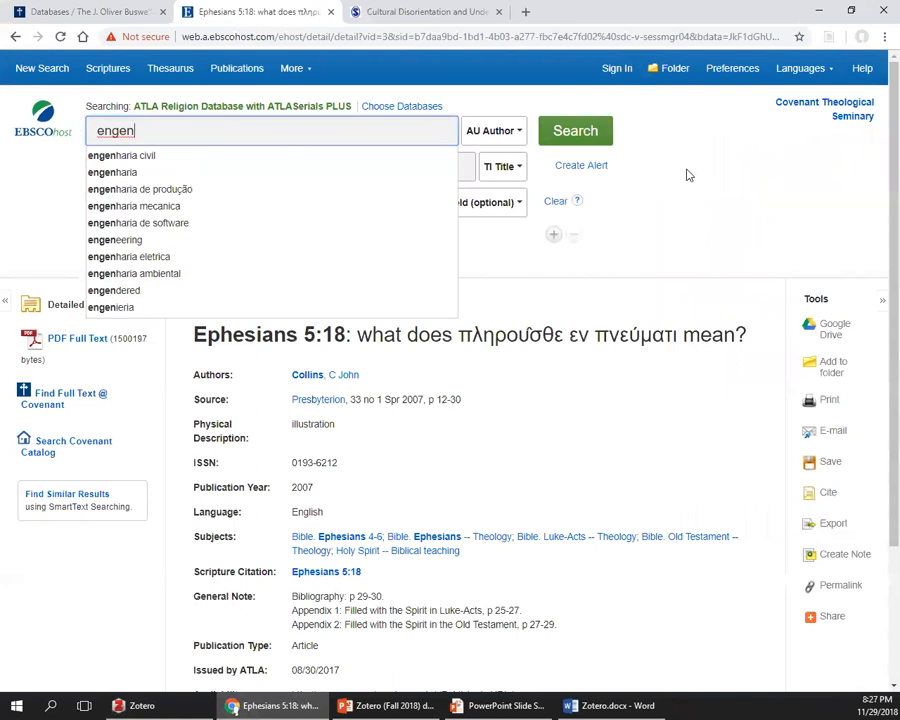
left_click(183, 168)
left_click_drag(184, 171, 67, 170)
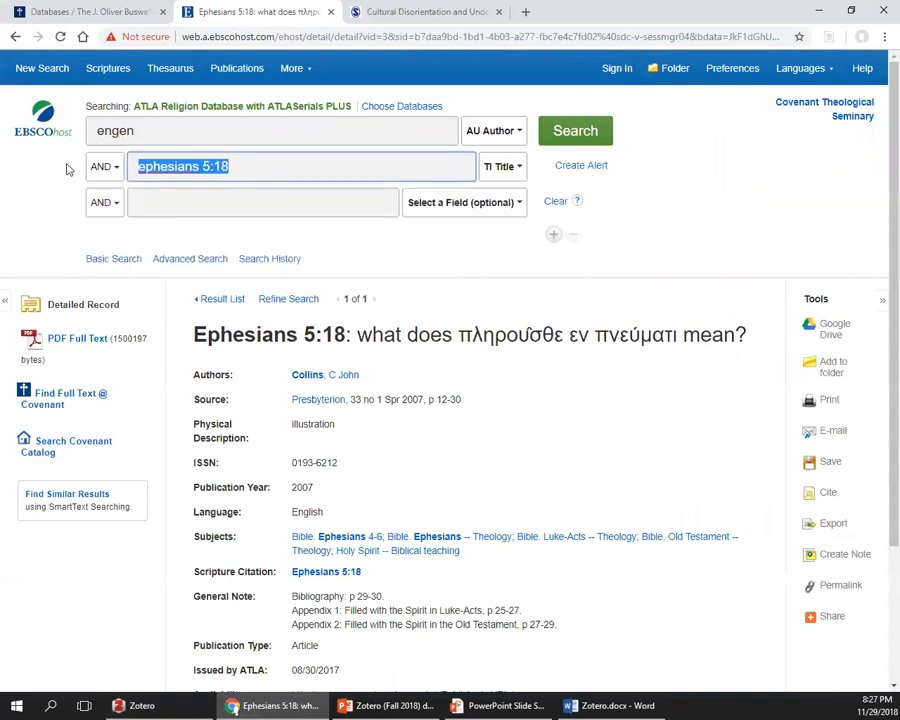
type("relati")
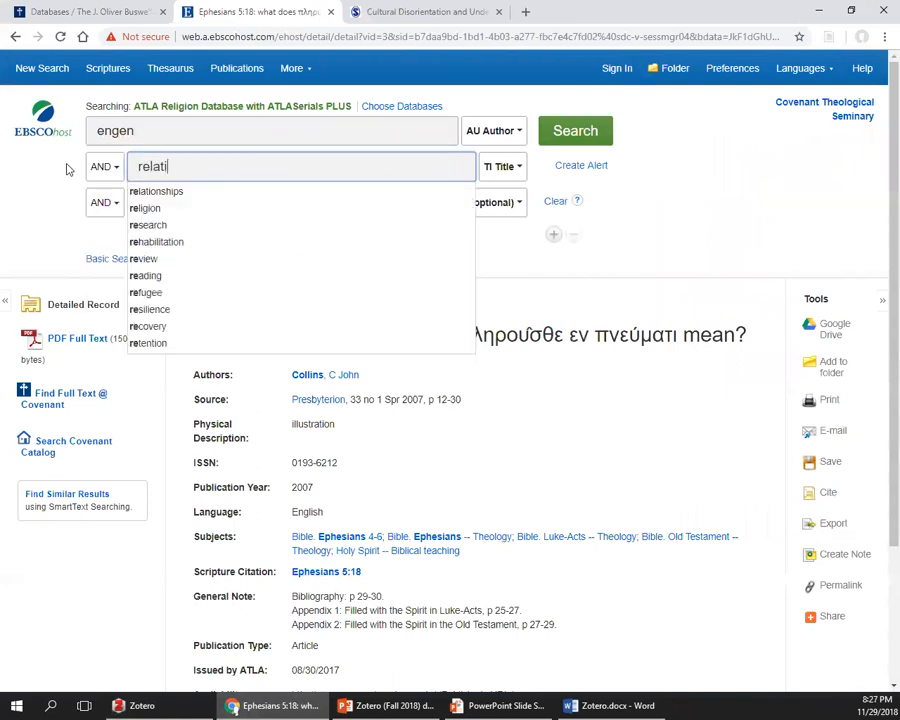
type("on bible missio")
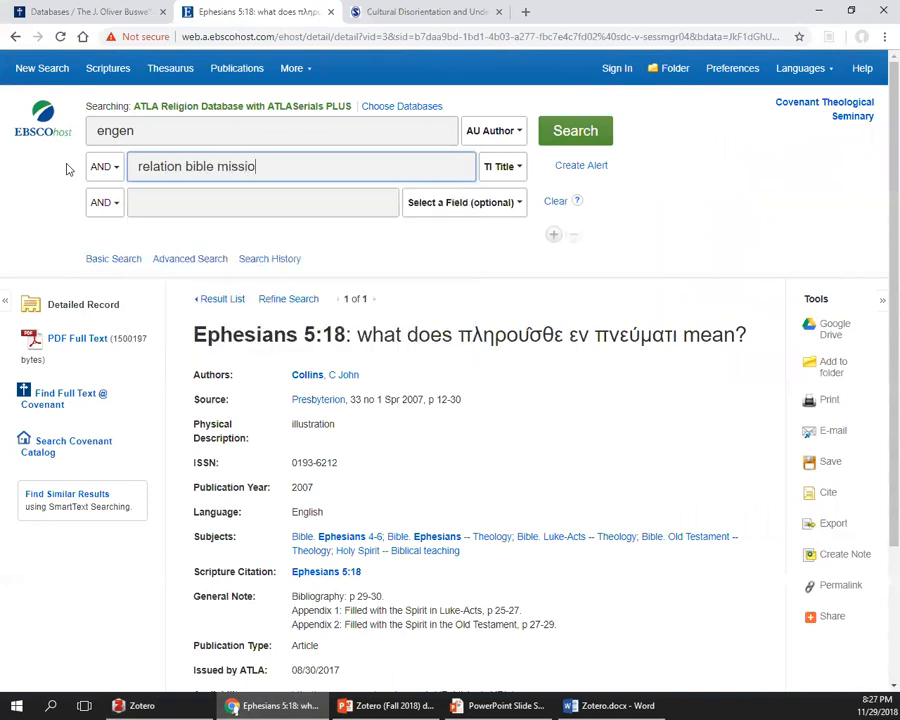
type("n theology")
key("Return")
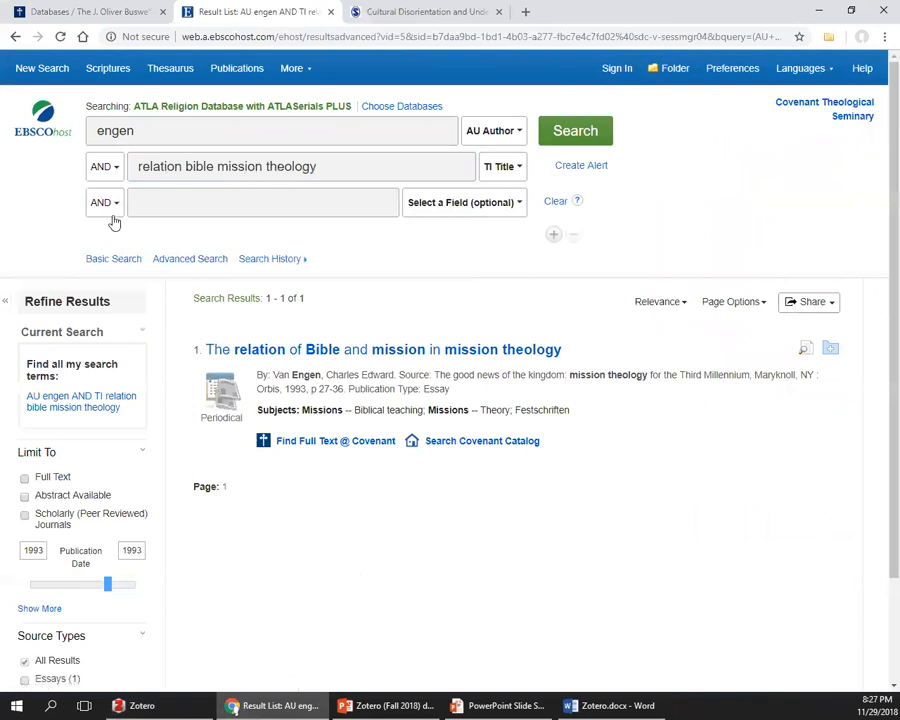
Open the essay's record, note its Essay type and Orbis publisher, and save it to Zotero.
left_click(305, 351)
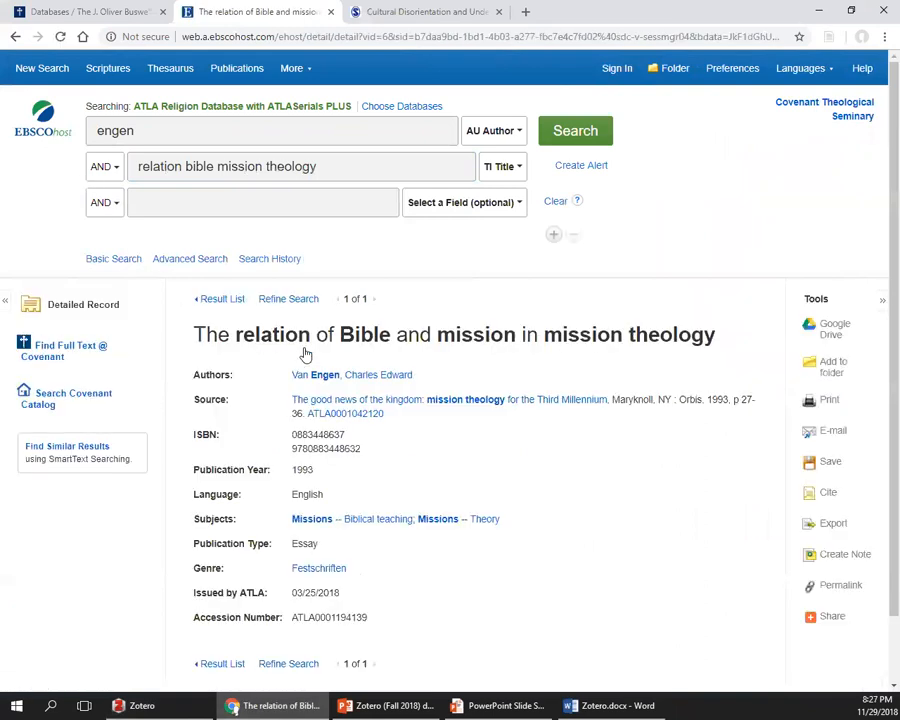
scroll(300, 420, "down", 2)
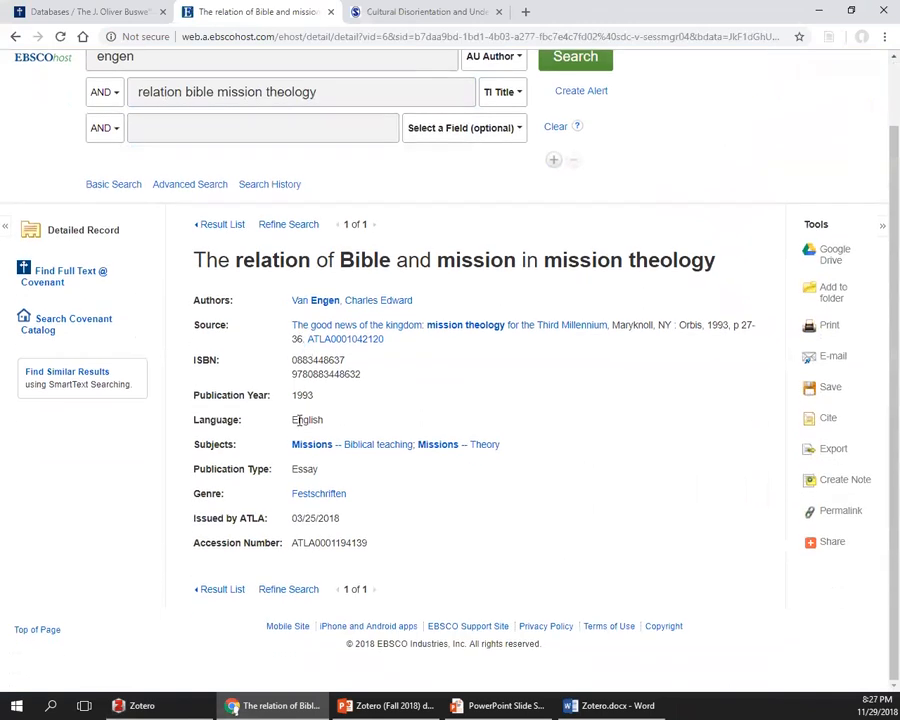
mouse_move(193, 468)
left_mouse_down()
mouse_move(295, 468)
mouse_move(179, 474)
left_mouse_up()
left_click(200, 473)
double_click(306, 470)
scroll(370, 432, "up", 1)
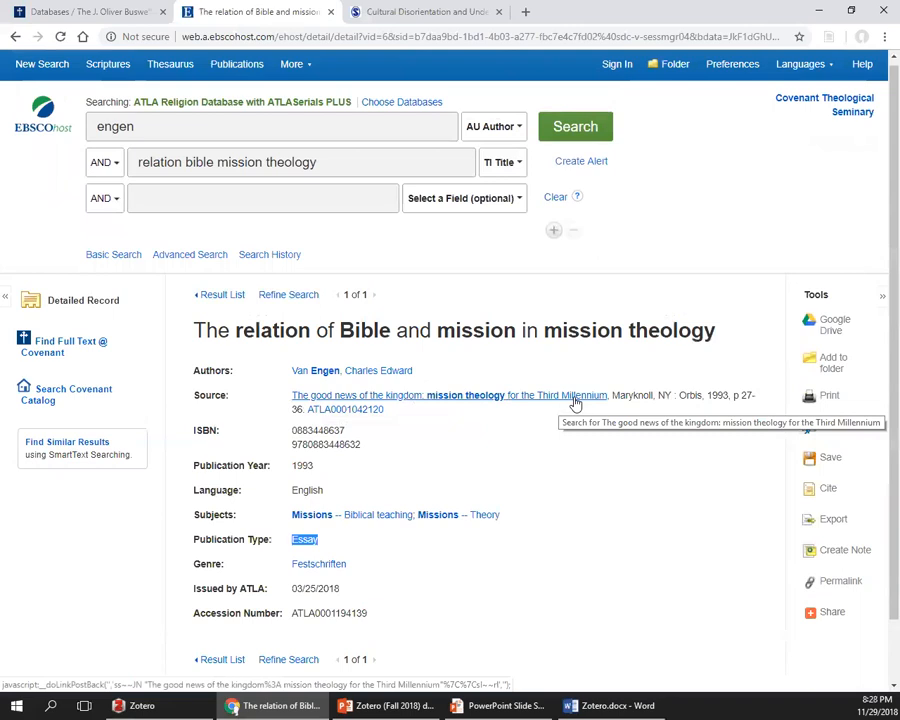
double_click(691, 397)
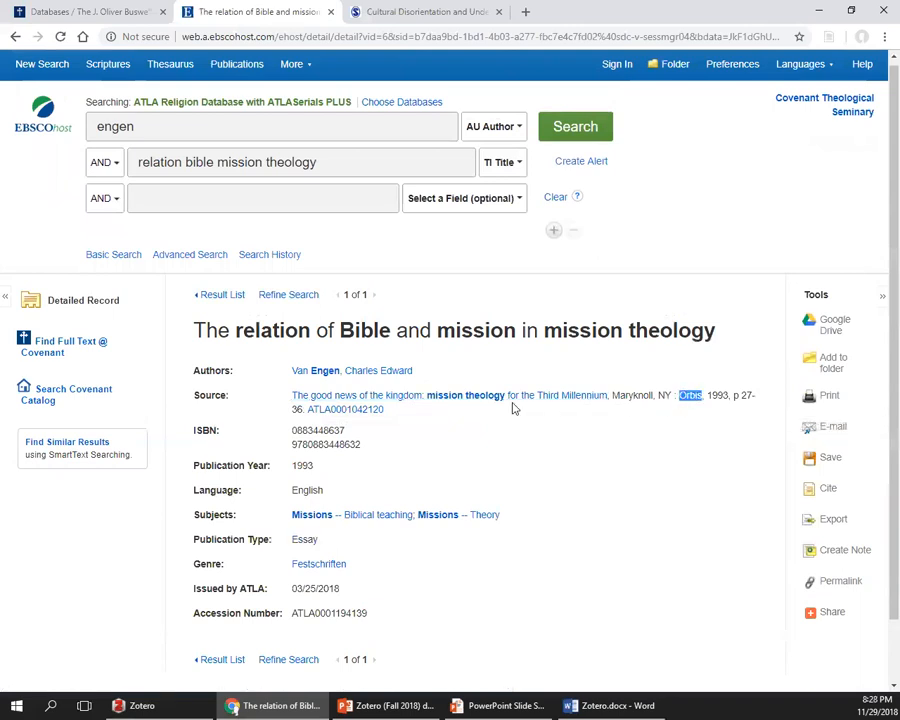
left_click(422, 427)
left_click(827, 38)
left_click(185, 705)
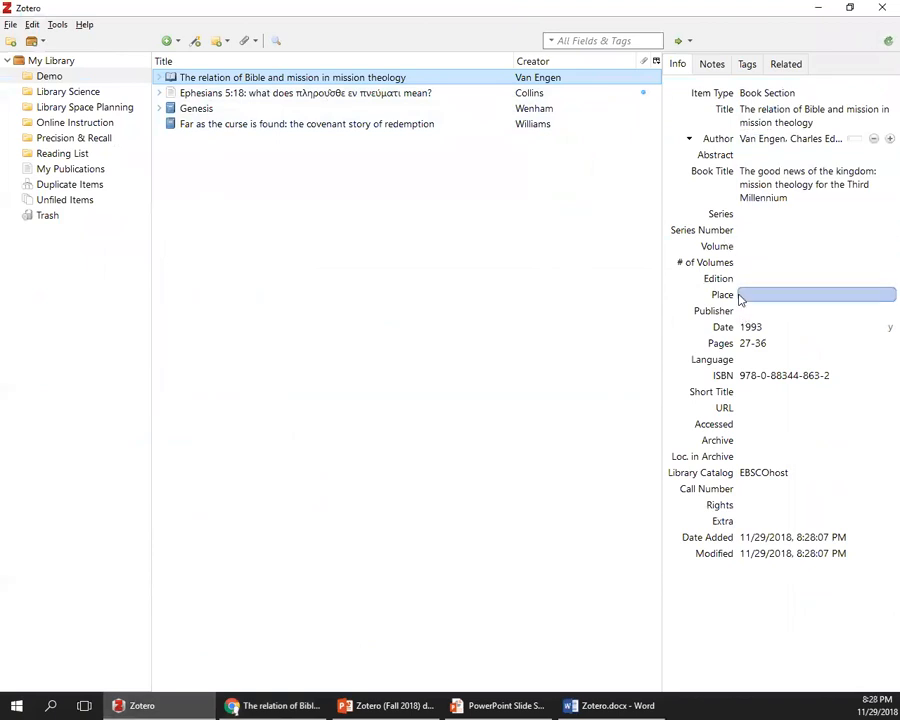
Check the book section's details (The good news of the kingdom, 1993, pages 27-36), then return to Chrome.
mouse_move(748, 331)
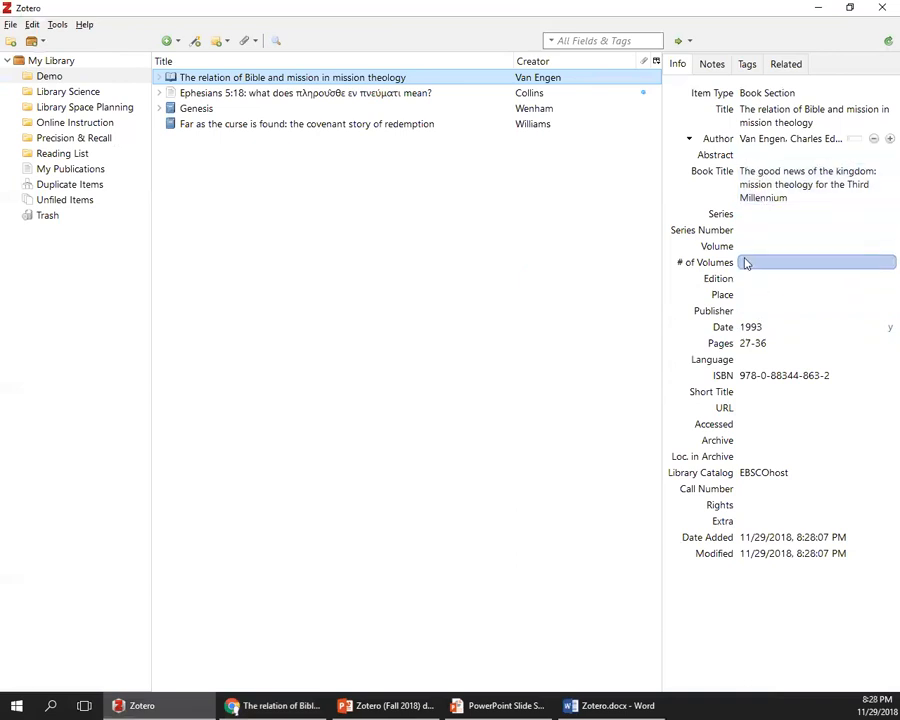
left_click(273, 704)
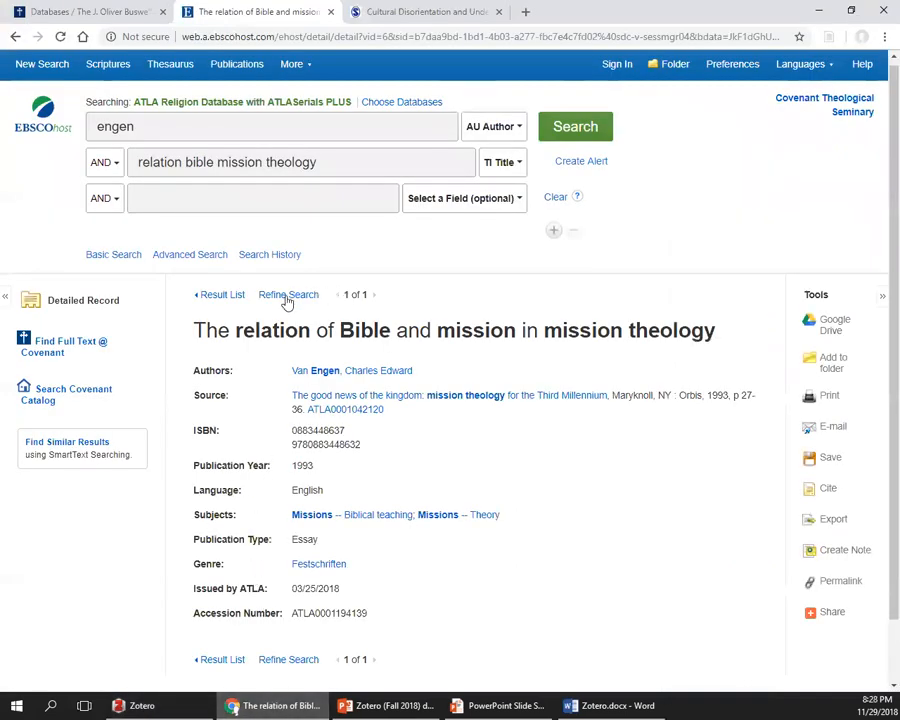
Look up The Good news of the kingdom in the Covenant catalog and save its permanent-link record to Zotero.
left_click(46, 394)
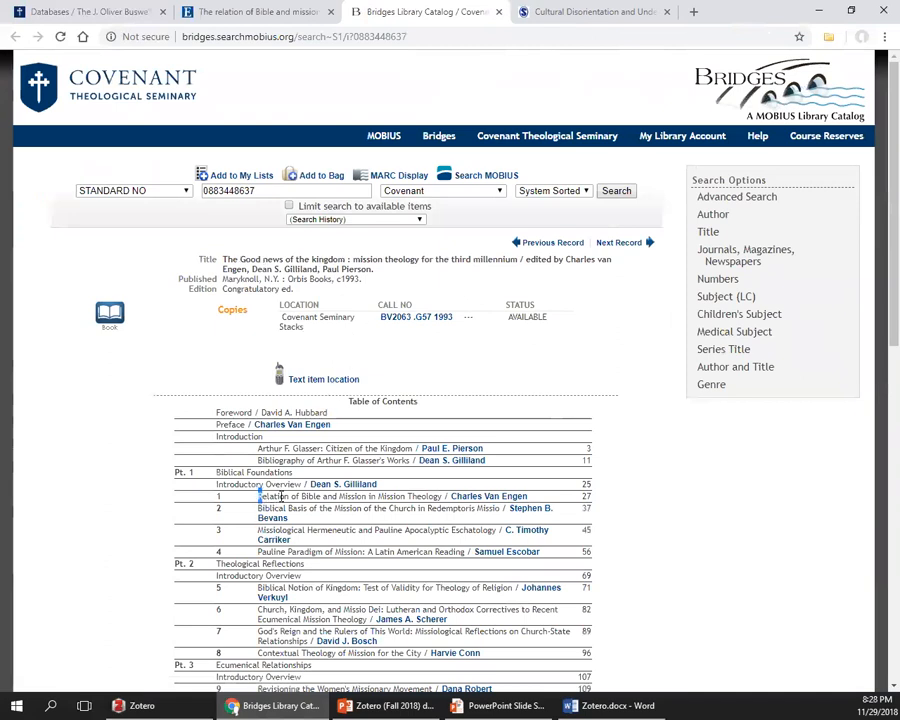
left_click_drag(257, 498, 438, 499)
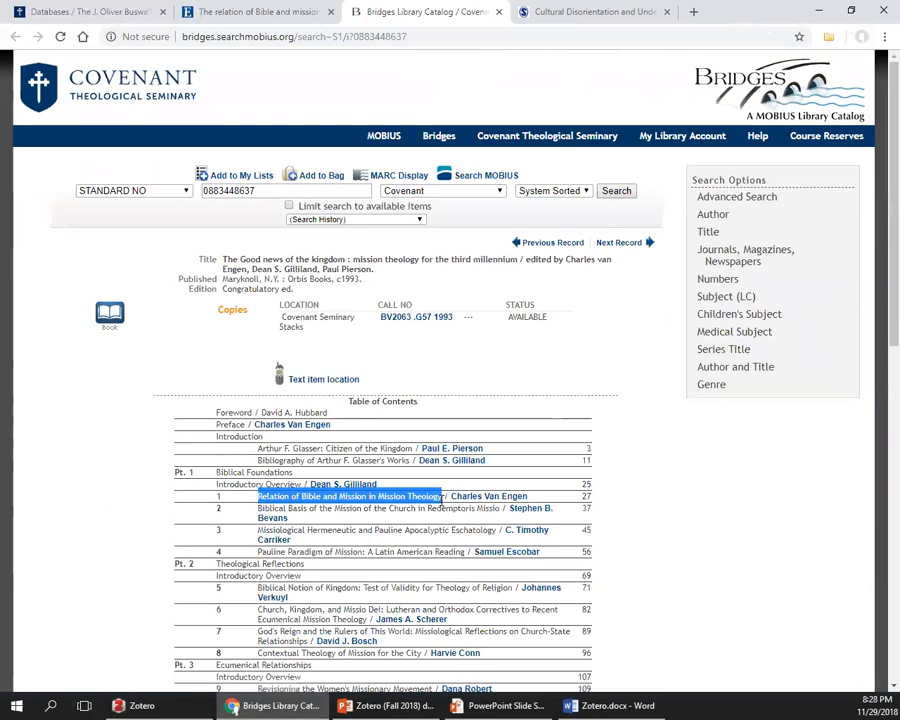
left_click(438, 498)
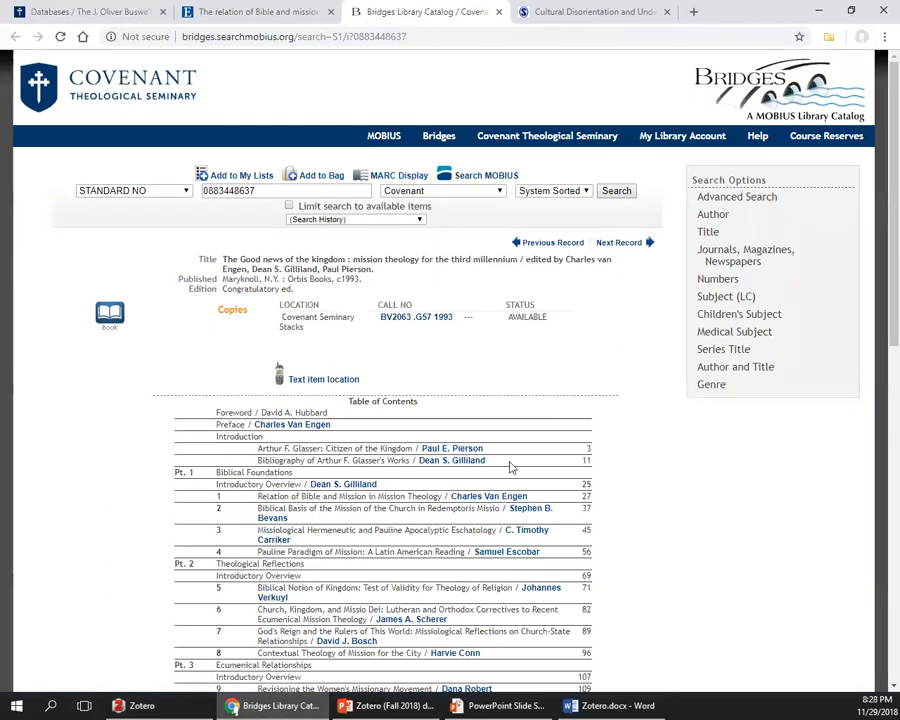
left_click(830, 40)
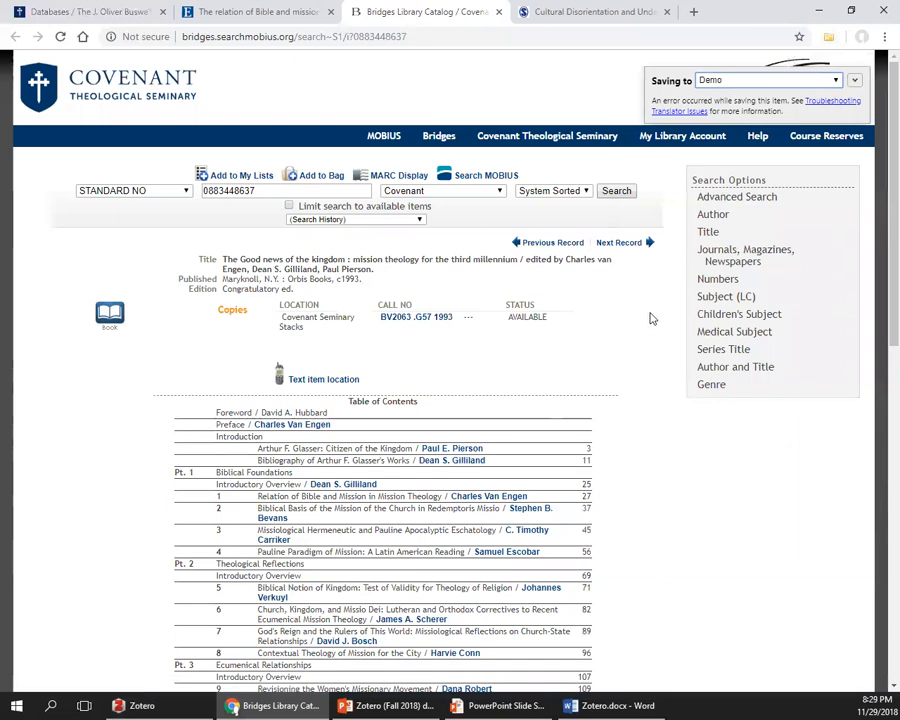
scroll(632, 438, "down", 3)
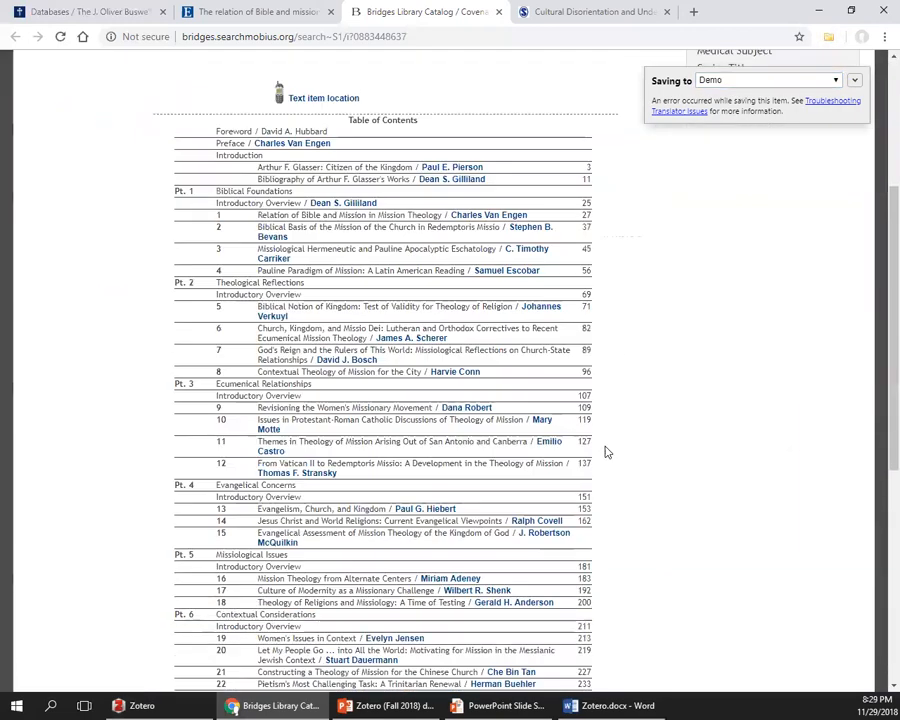
scroll(604, 452, "down", 4)
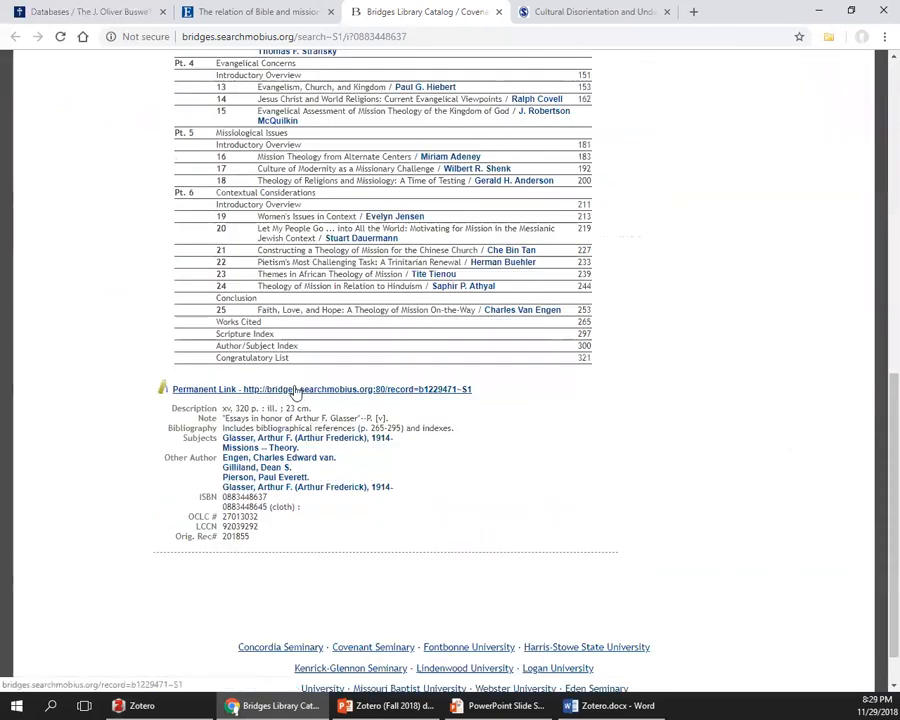
left_click(252, 392)
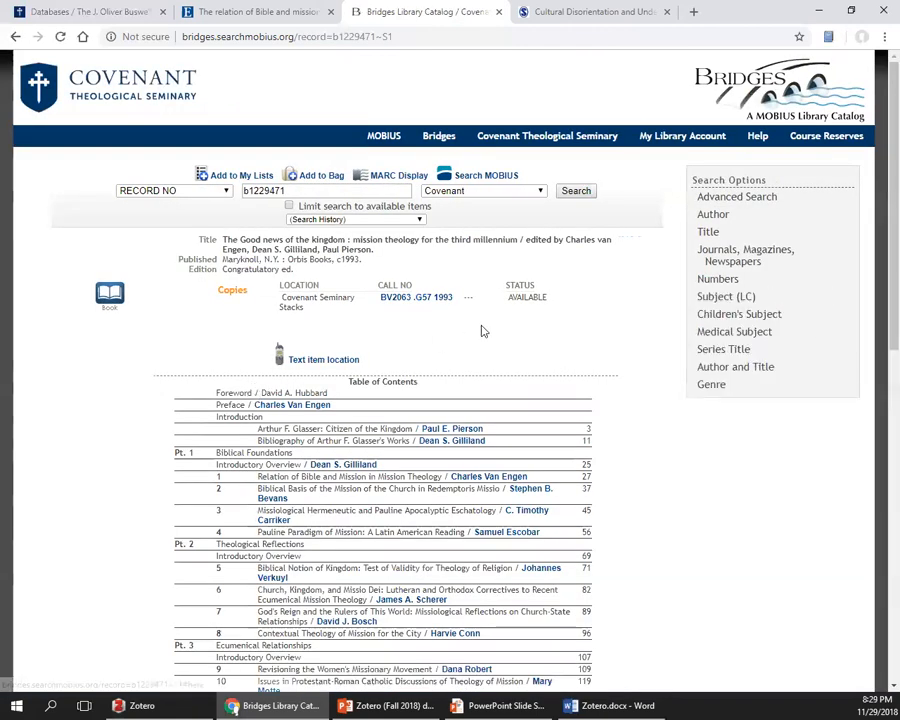
left_click(829, 38)
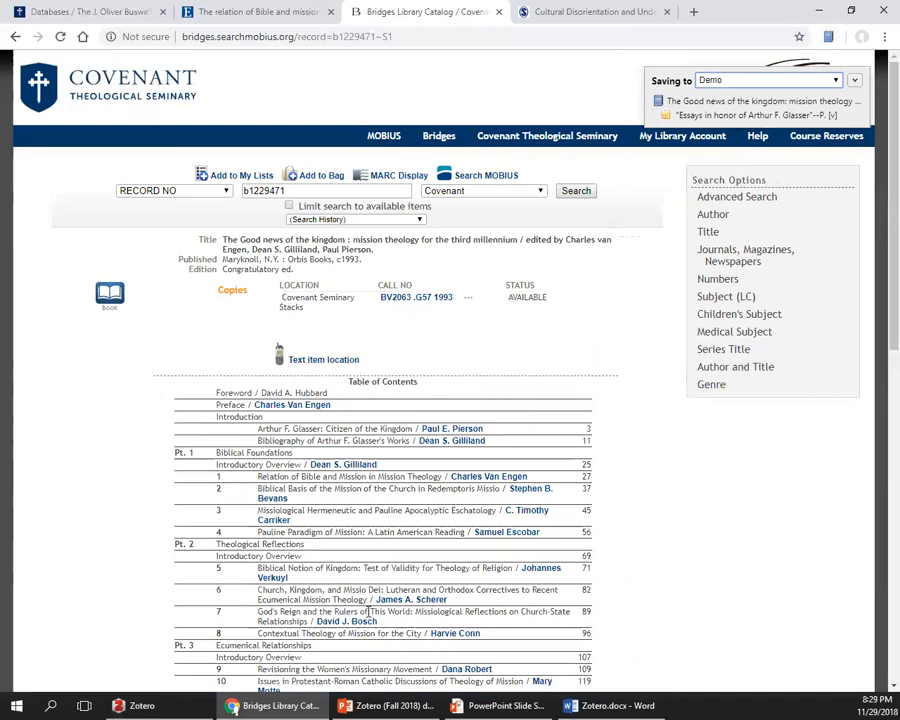
left_click(188, 706)
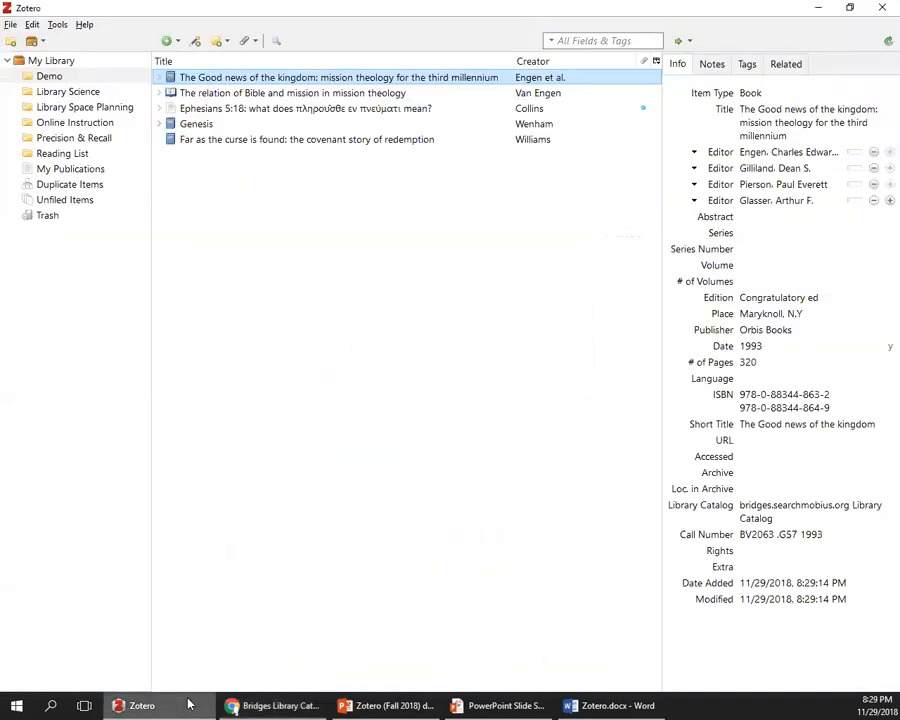
Duplicate The Good news of the kingdom book record via Duplicate Item and select the new copy.
left_click(188, 93)
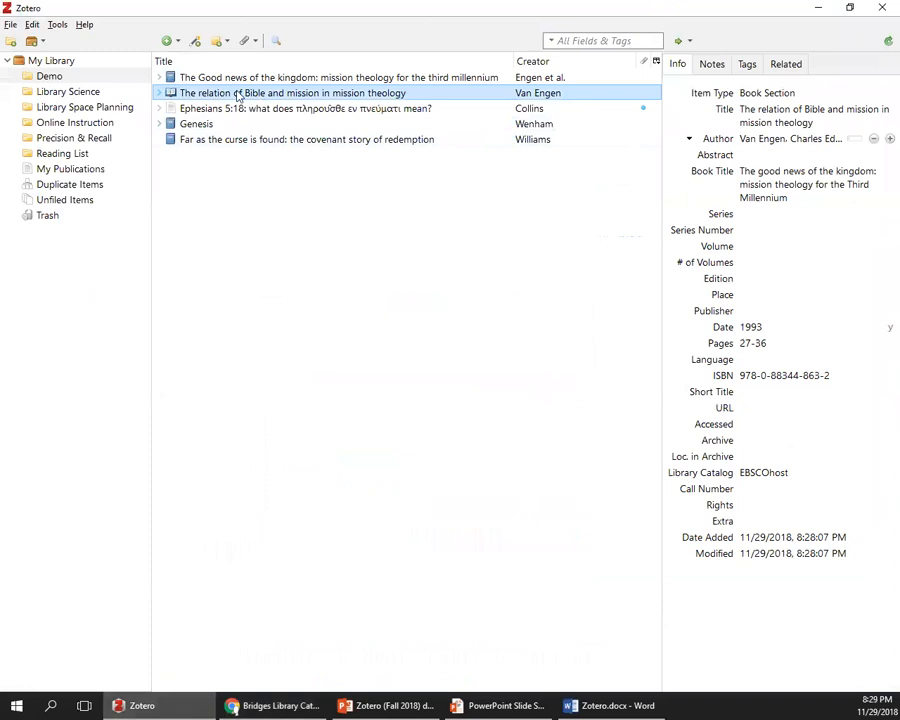
left_click(201, 79)
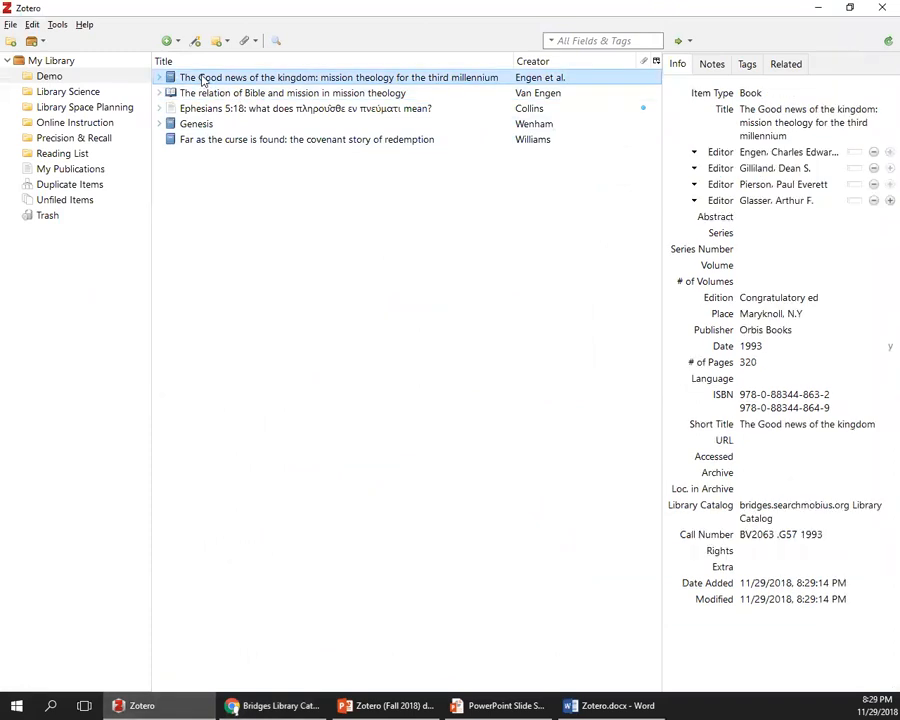
right_click(206, 80)
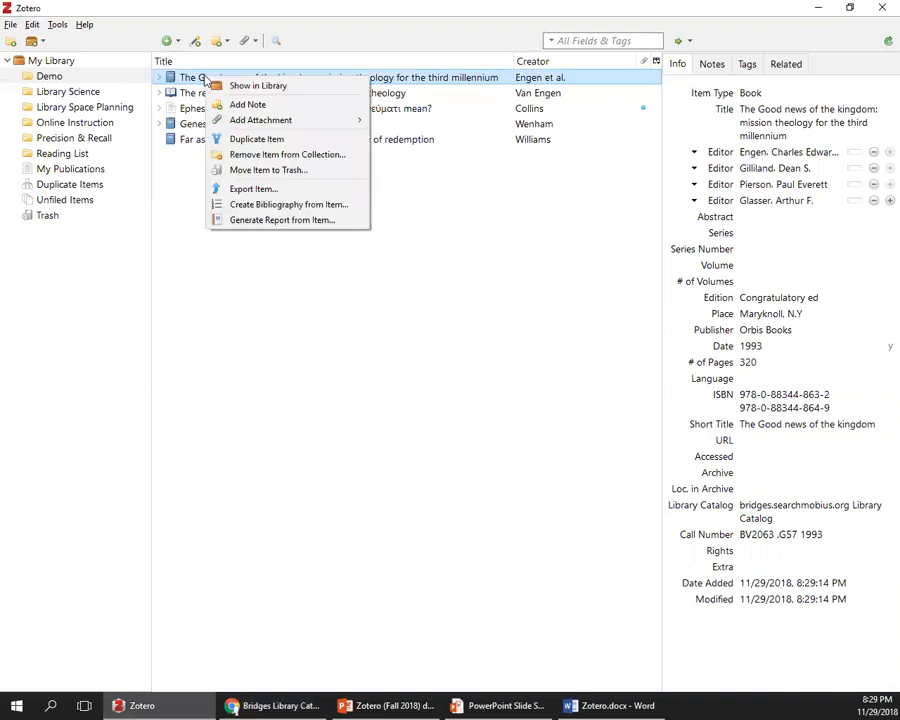
left_click(257, 143)
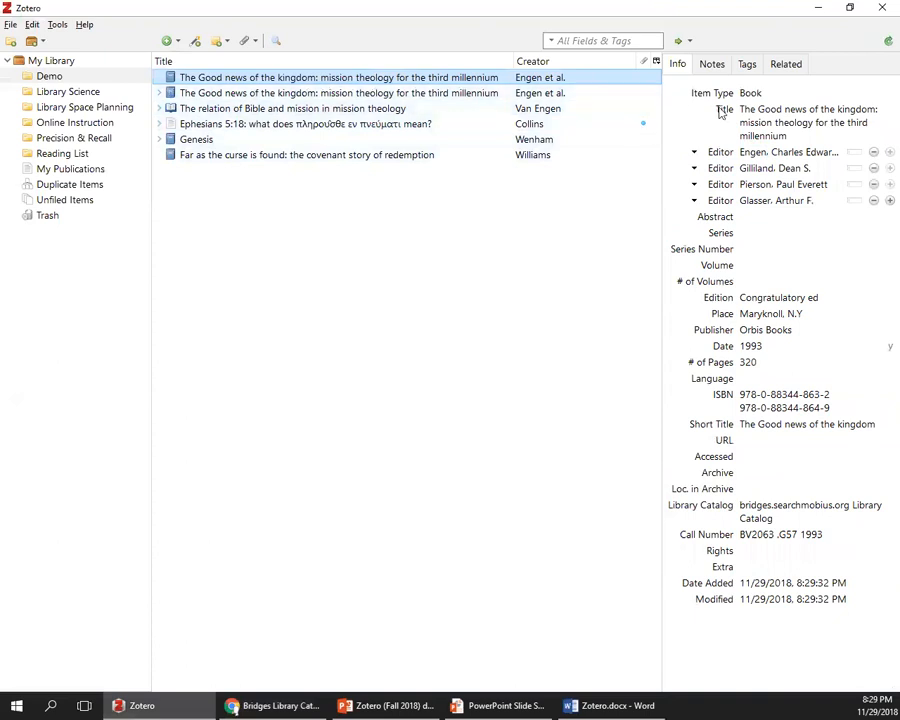
left_click(337, 97)
left_click(330, 84)
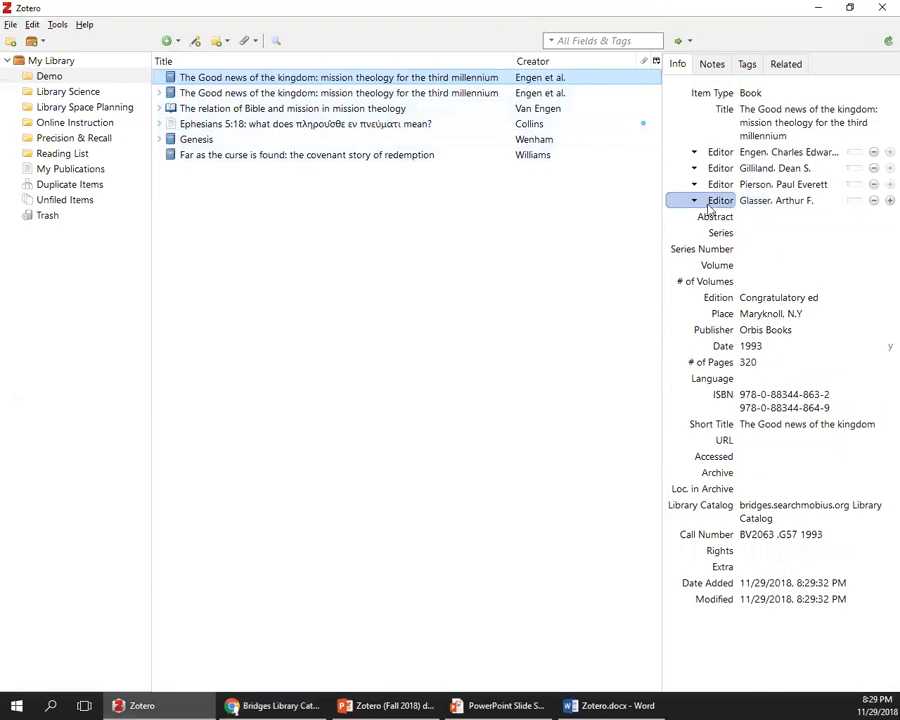
left_click(290, 705)
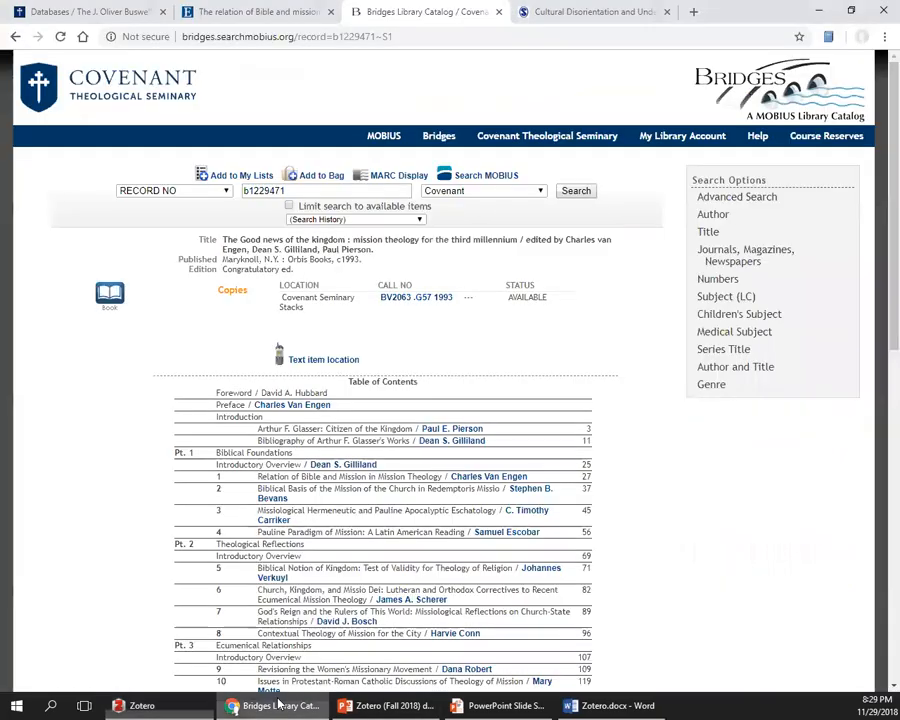
scroll(330, 370, "down", 2)
scroll(310, 400, "down", 7)
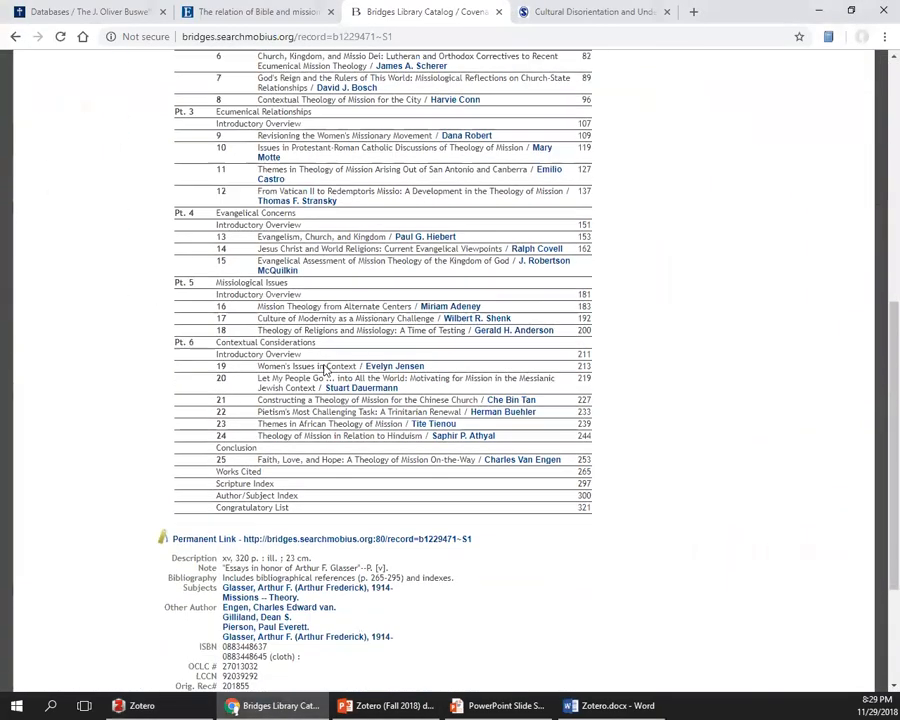
scroll(337, 438, "up", 10)
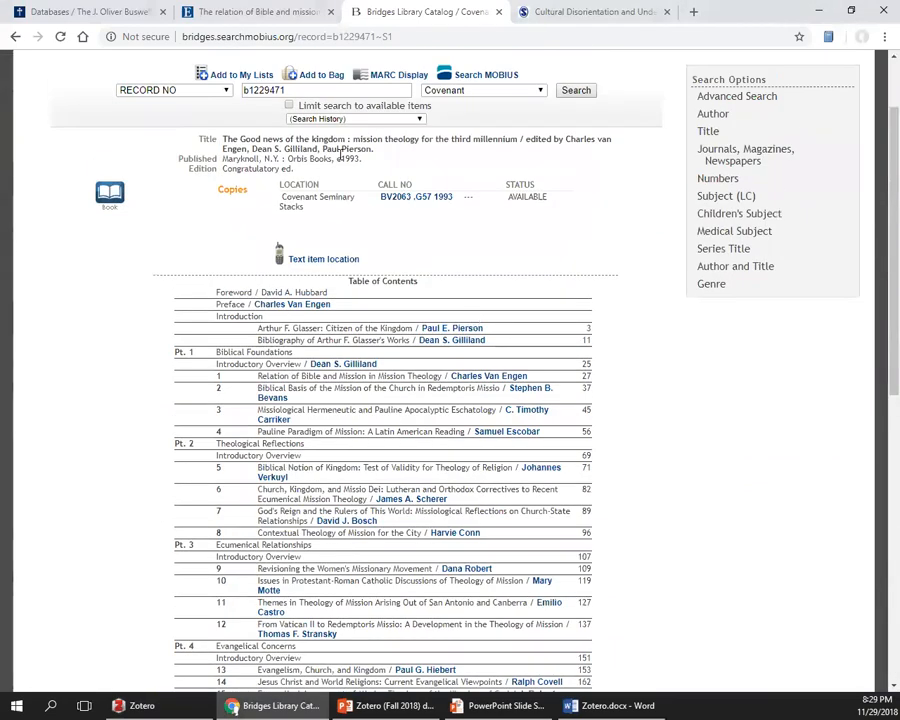
scroll(300, 250, "down", 1)
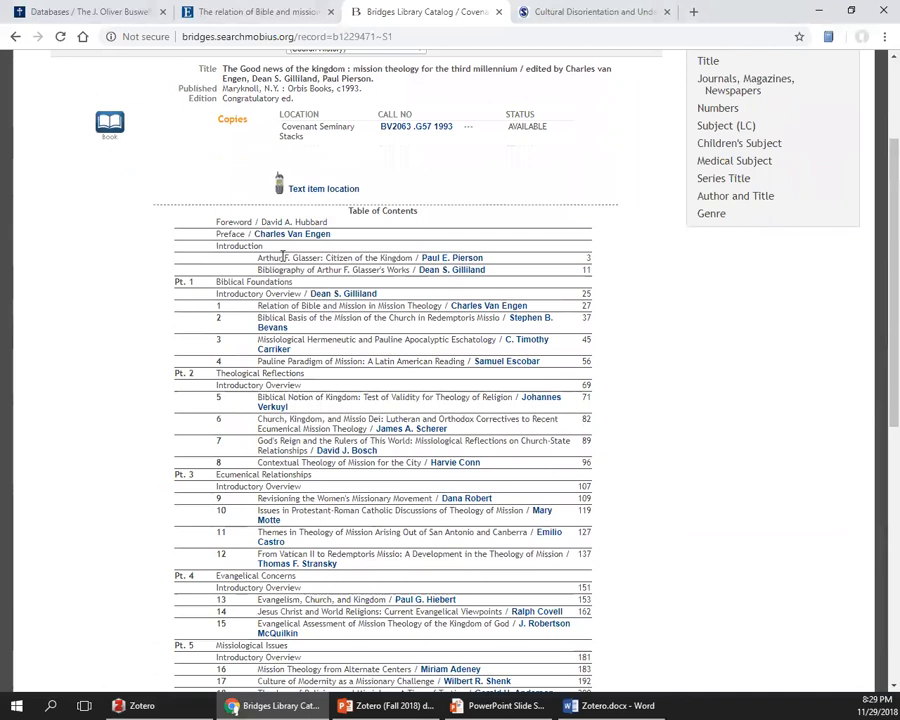
left_click_drag(257, 258, 323, 258)
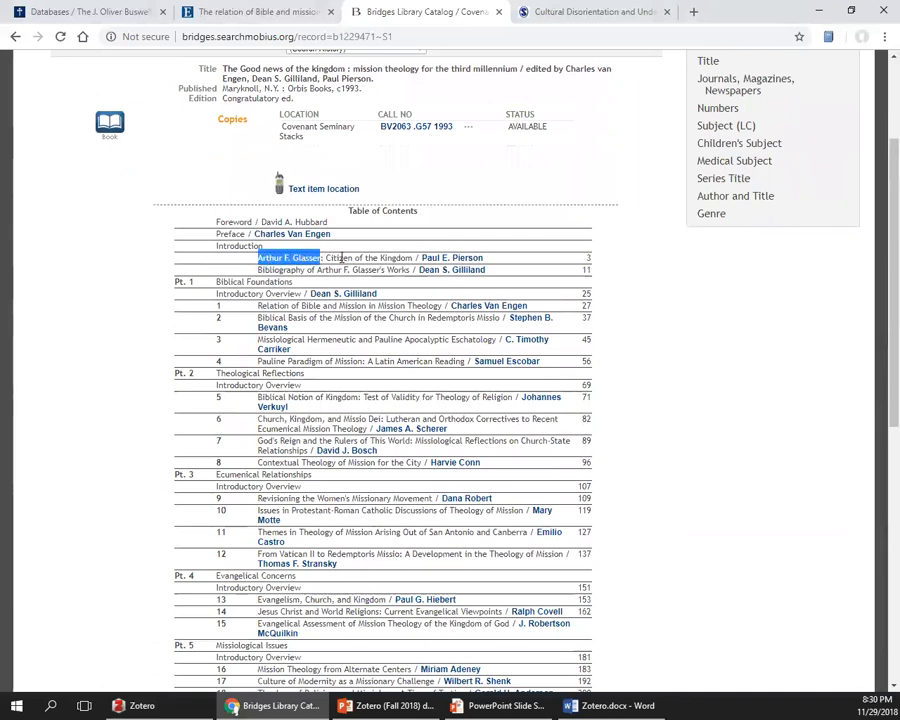
left_click(323, 269)
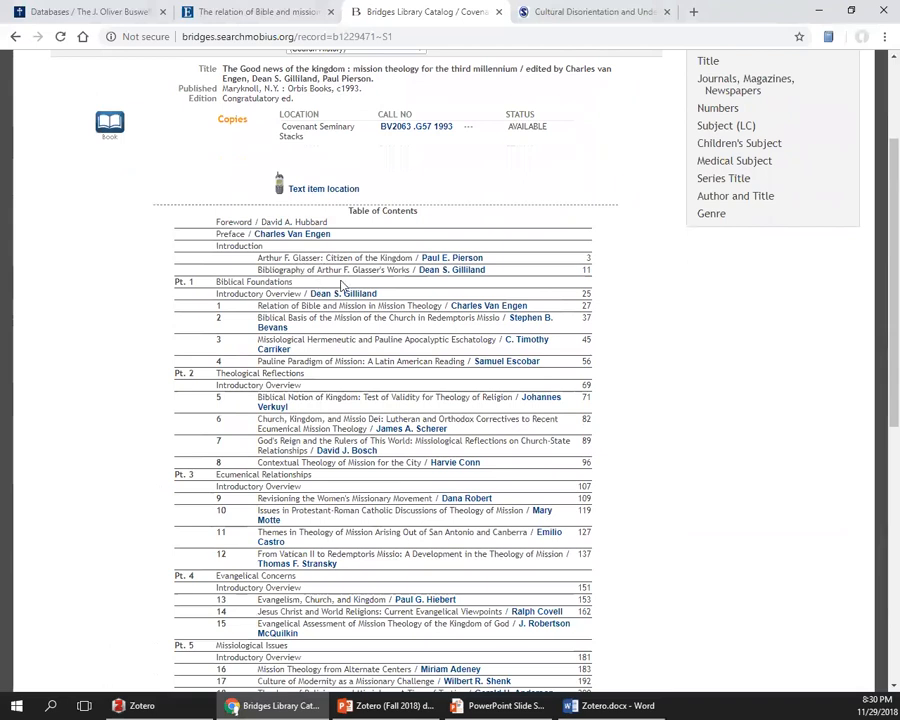
scroll(220, 300, "up", 2)
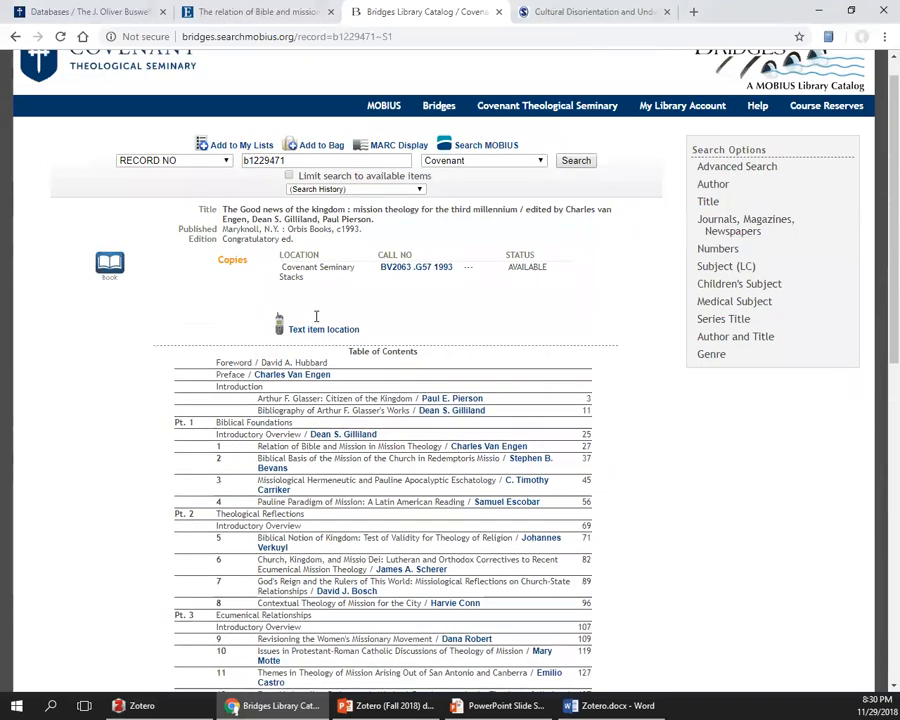
left_click(180, 705)
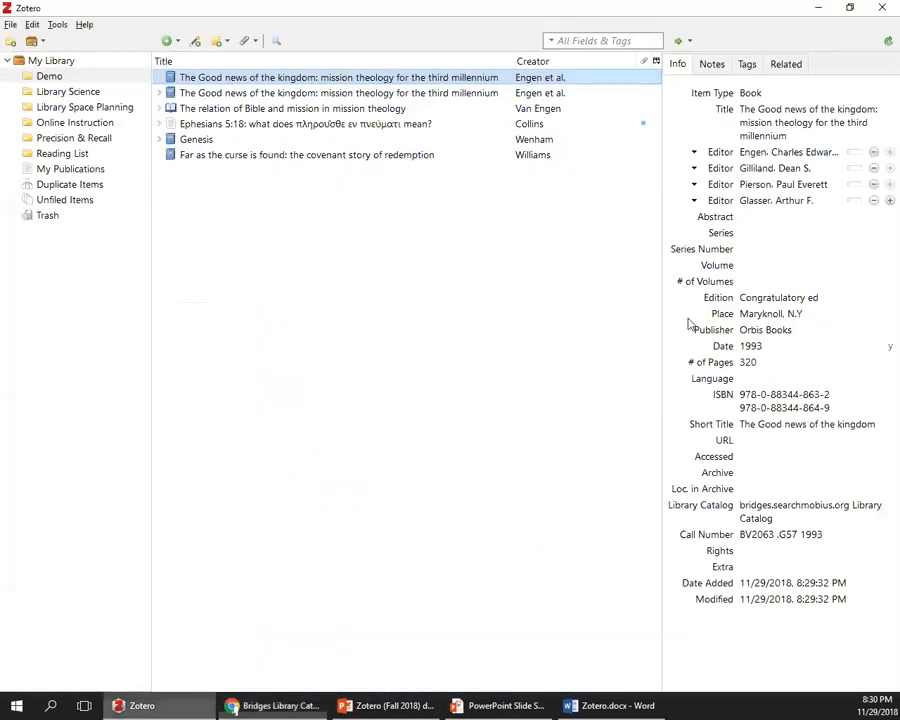
Remove Arthur F. Glasser as editor and clear the 'Congratulatory ed' Edition value.
left_click(874, 202)
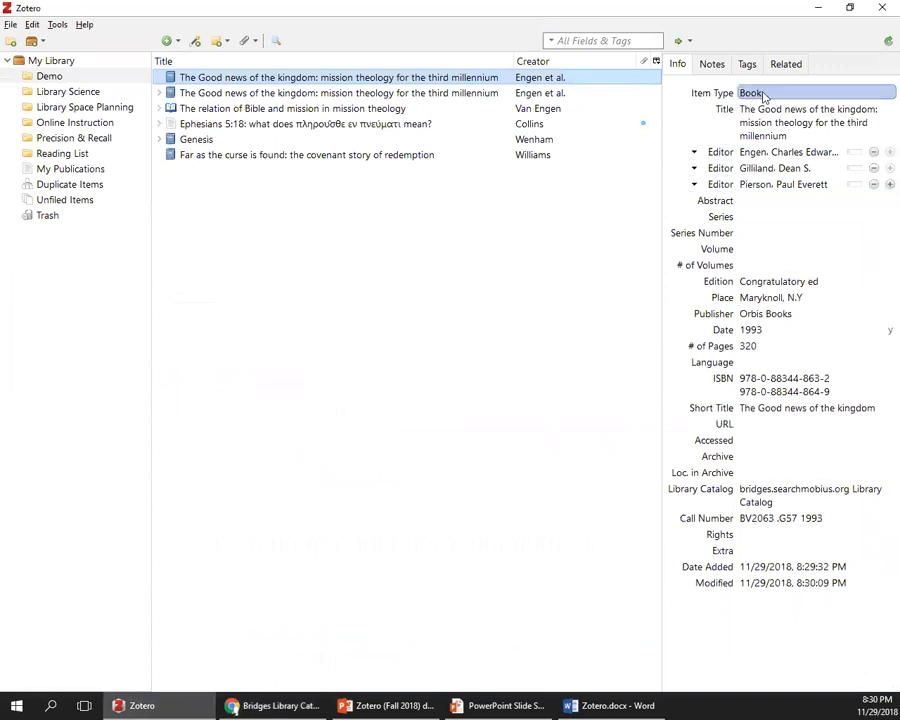
left_click(791, 282)
key("BackSpace")
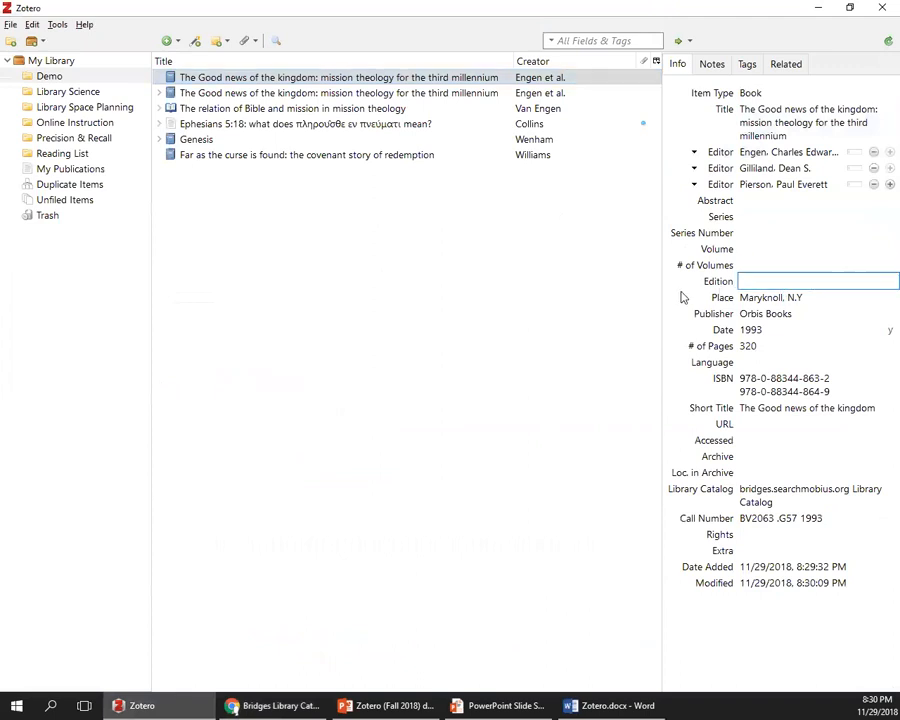
left_click(558, 325)
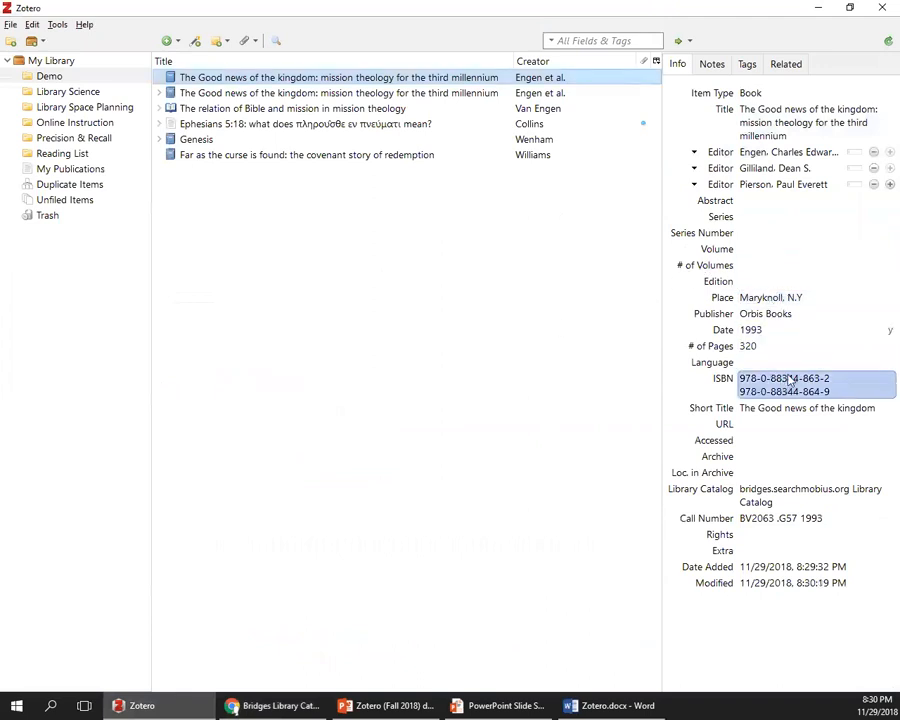
Change the copy's item type to Book Section and select it together with the relation of Bible chapter.
left_click(762, 93)
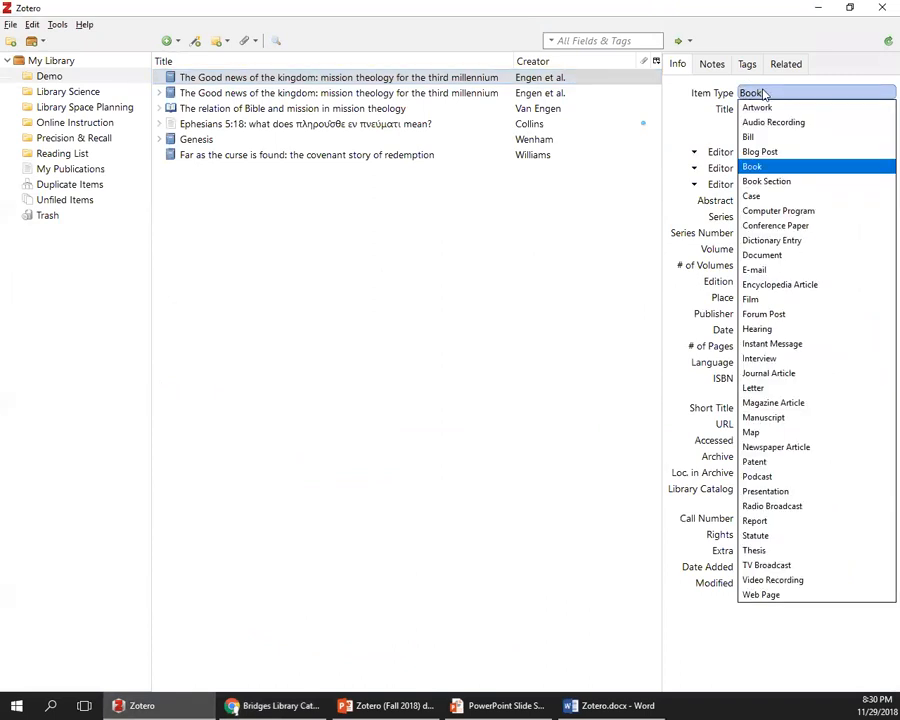
left_click(775, 182)
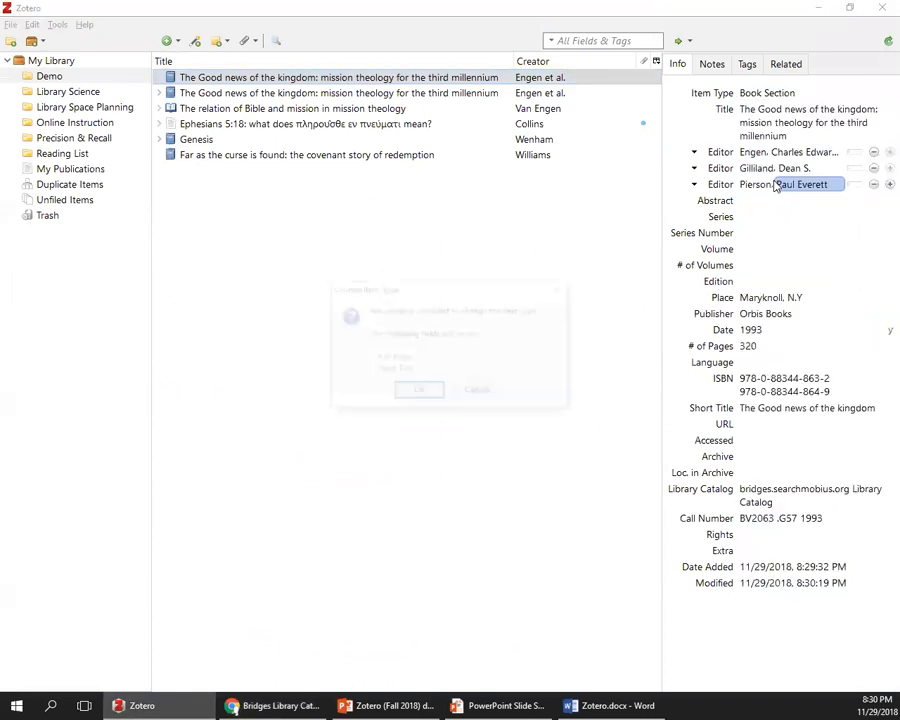
left_click(418, 393)
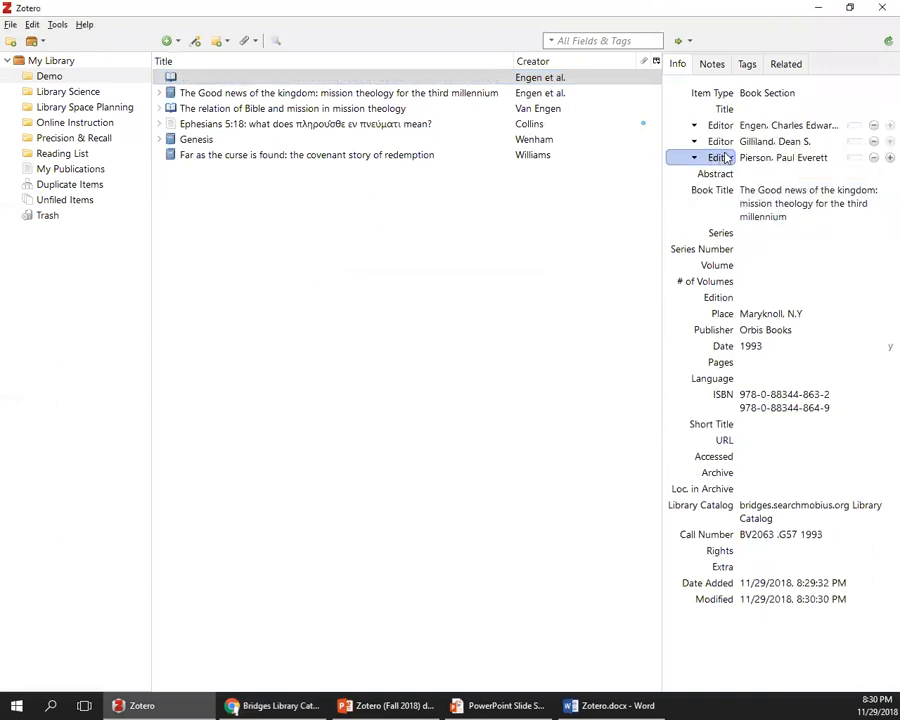
left_click(769, 107)
left_click(266, 77)
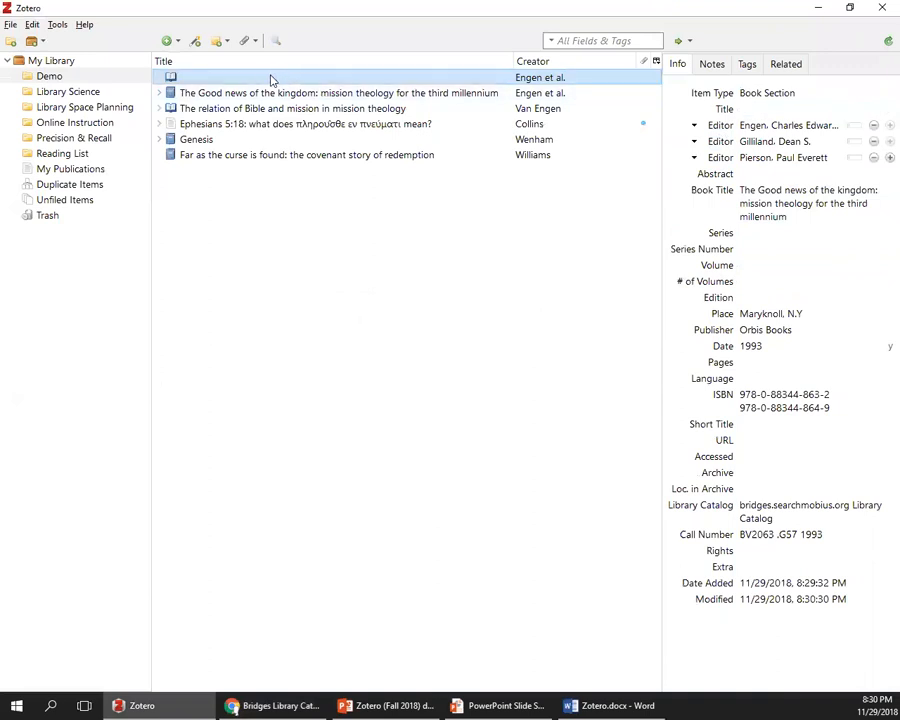
left_click(222, 110, "ctrl")
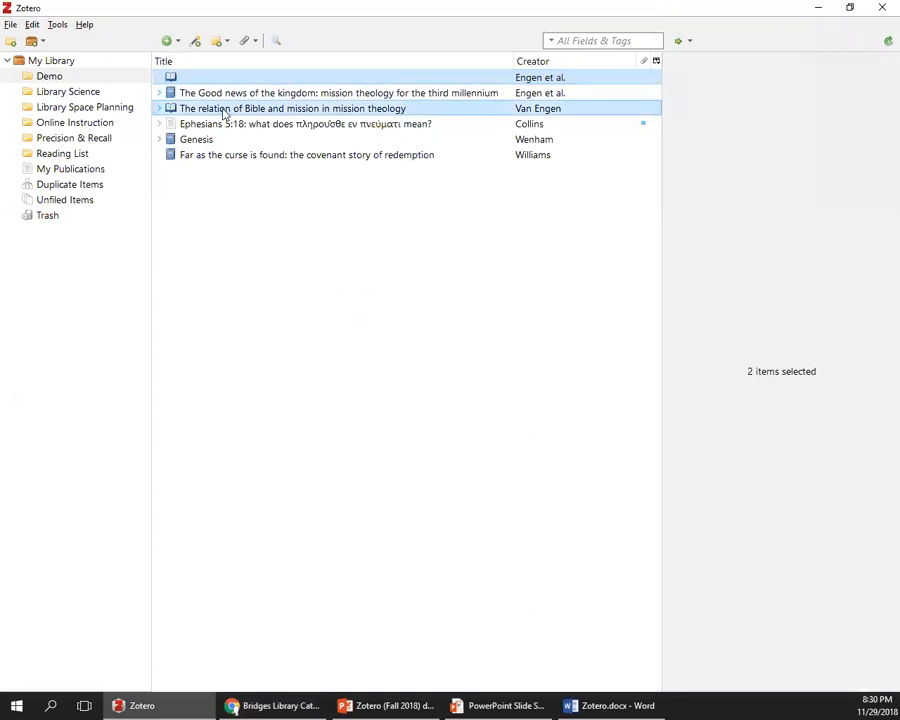
Merge the two items, keeping the 8:28:07 PM version and taking Place Maryknoll, N.Y and Publisher Orbis Books.
right_click(225, 112)
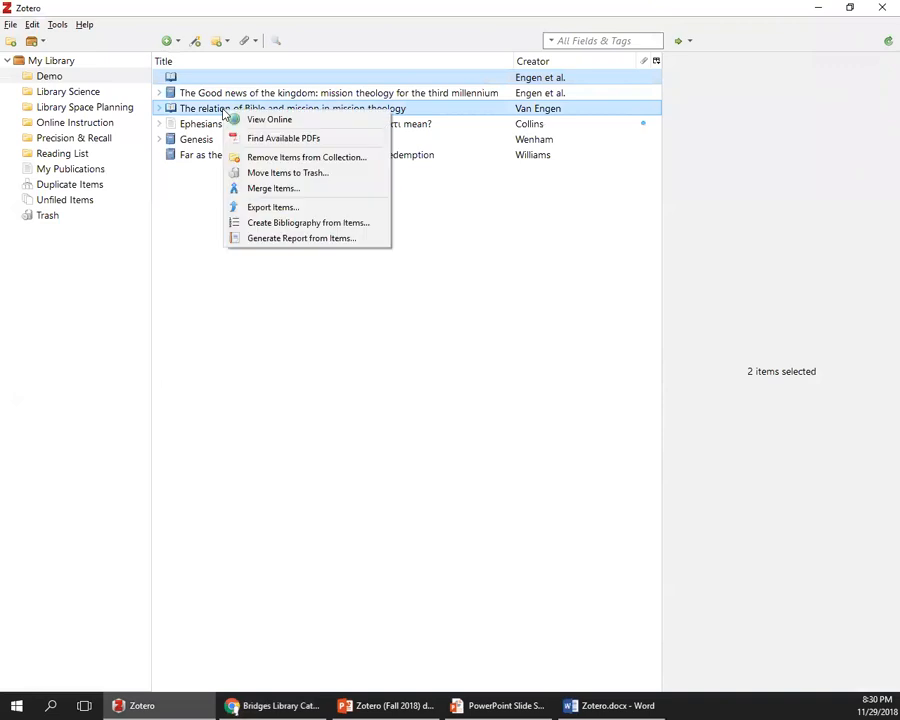
left_click(272, 189)
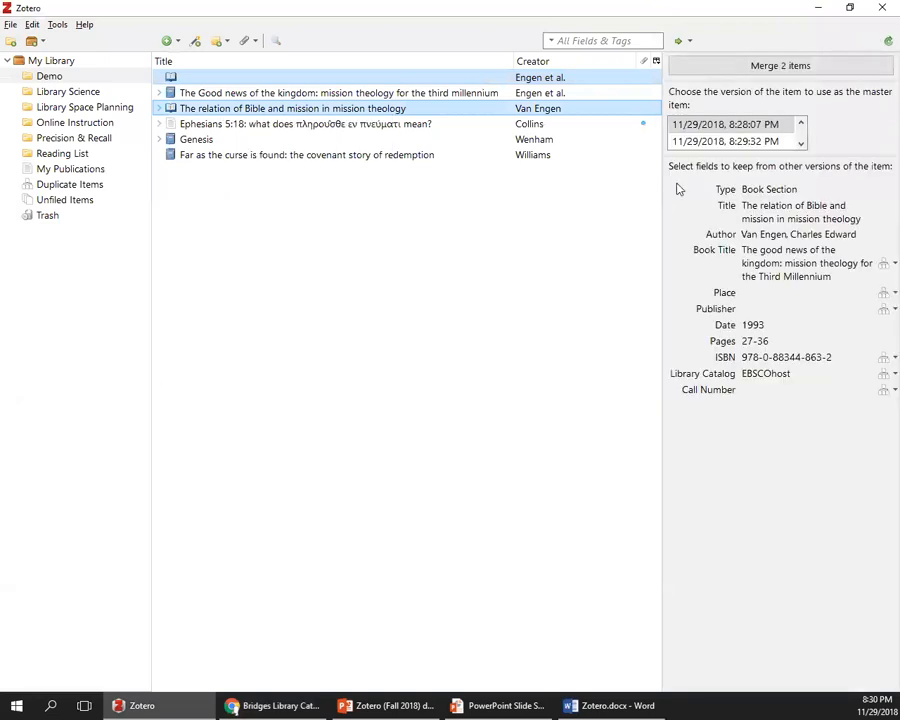
left_click(718, 143)
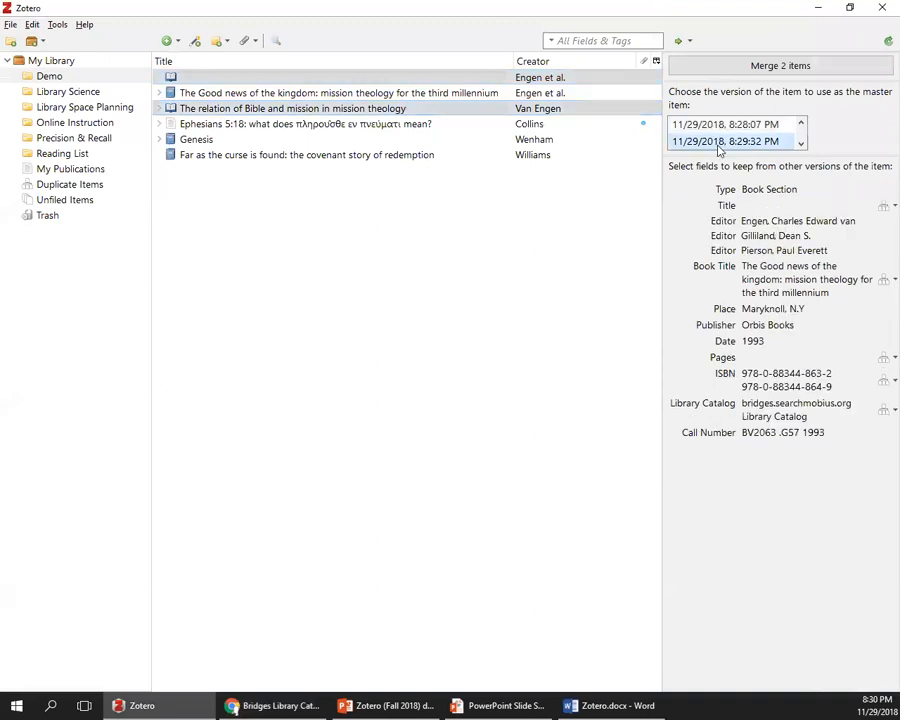
left_click(718, 125)
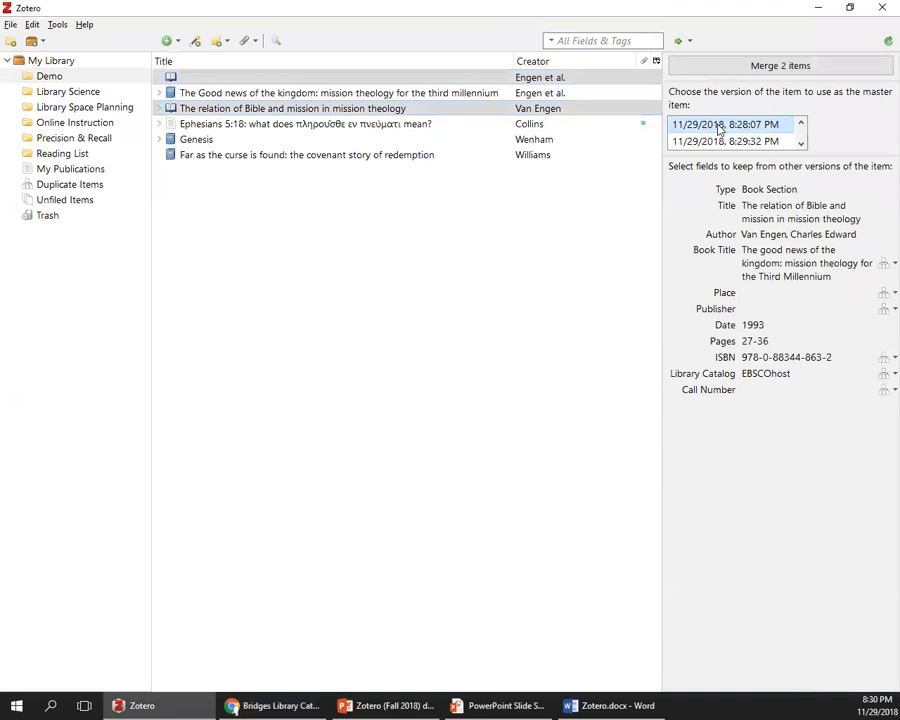
left_click(718, 141)
left_click(722, 126)
left_click(883, 294)
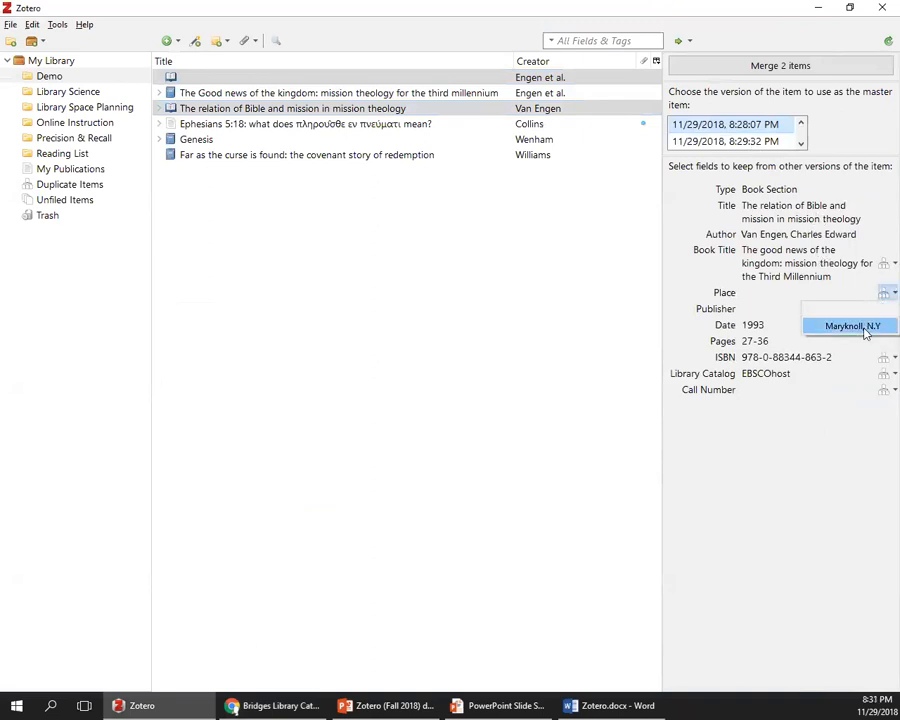
left_click(866, 324)
left_click(883, 310)
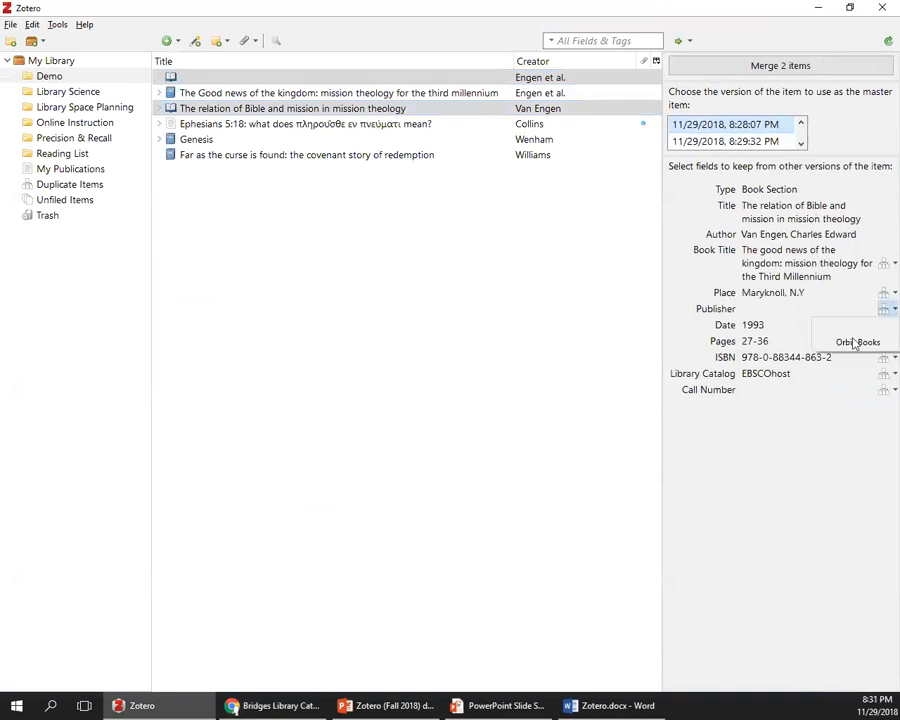
left_click(848, 342)
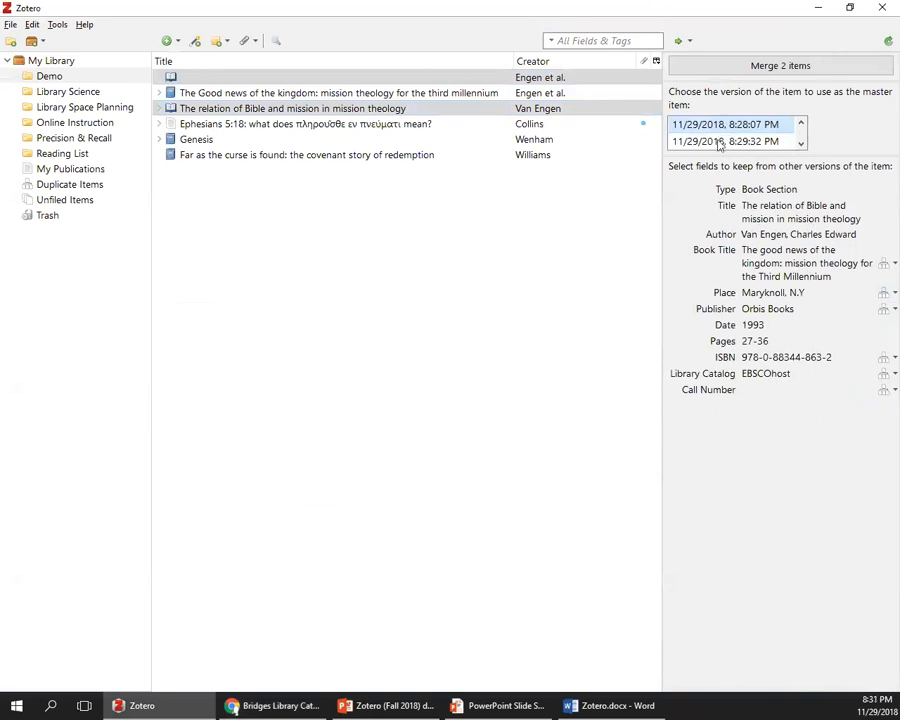
left_click(741, 66)
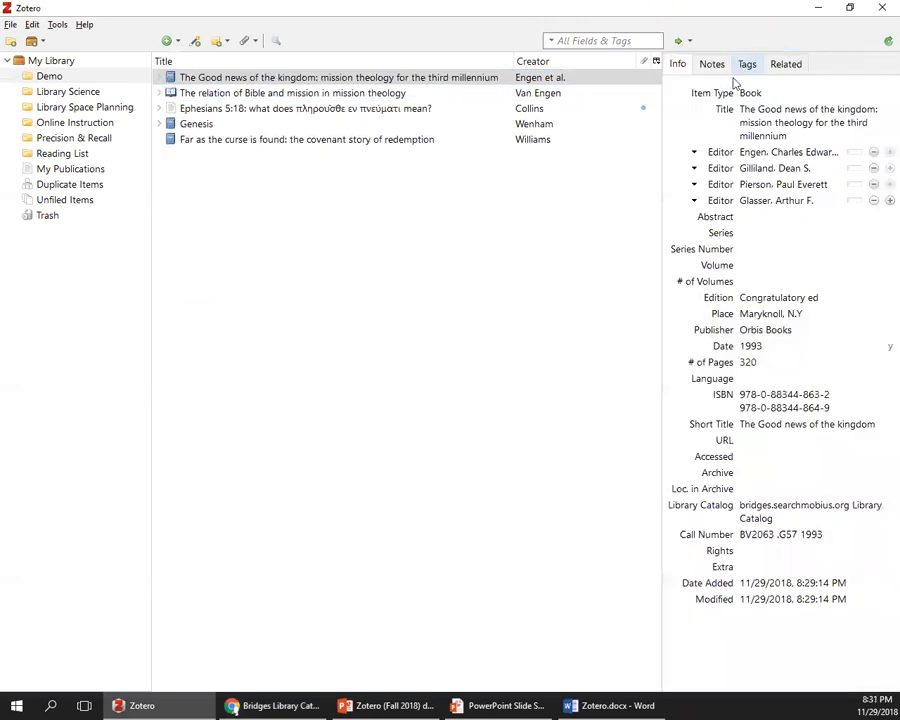
Review the book record's editor names down to Arthur F. Glasser.
left_click(750, 154)
left_click(753, 201)
left_click(792, 202)
left_click(873, 202)
Confirm Arthur F. Glasser in the catalog contents, then remove him as the book's editor.
left_click(291, 704)
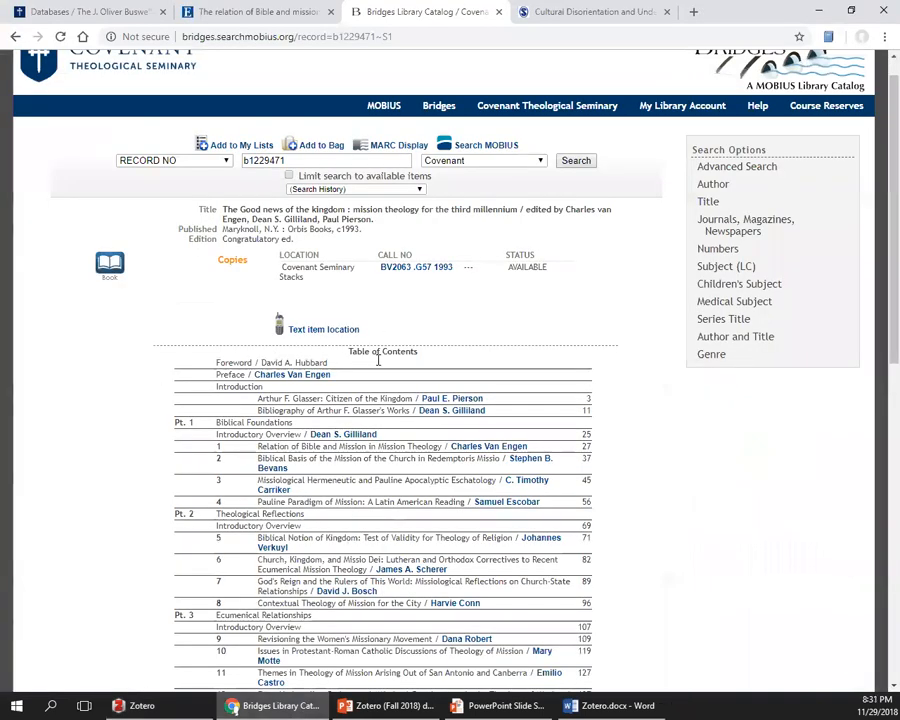
left_click_drag(258, 399, 324, 399)
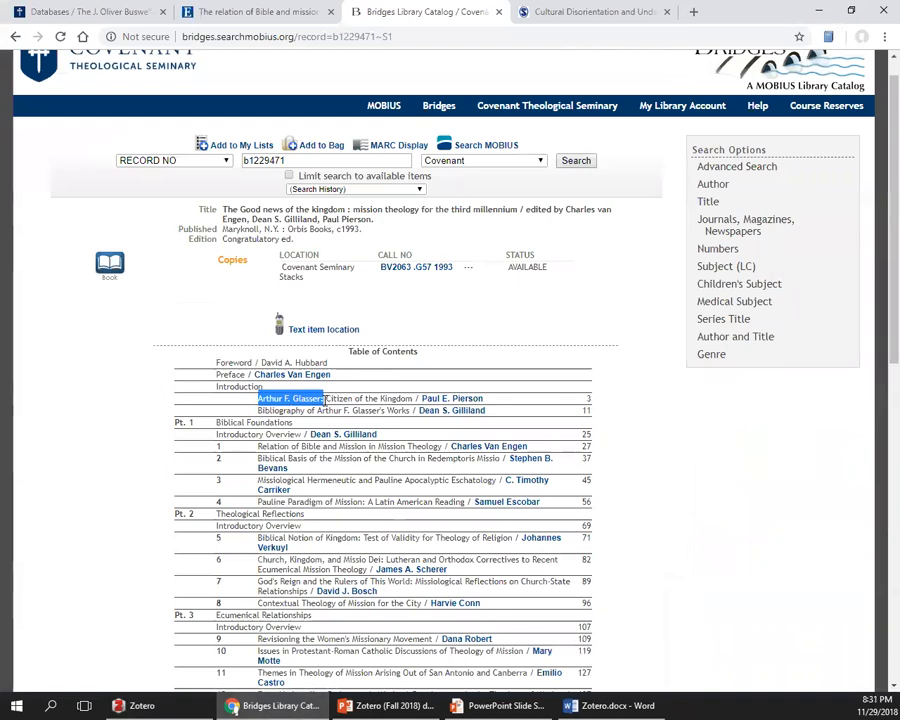
left_click(345, 403)
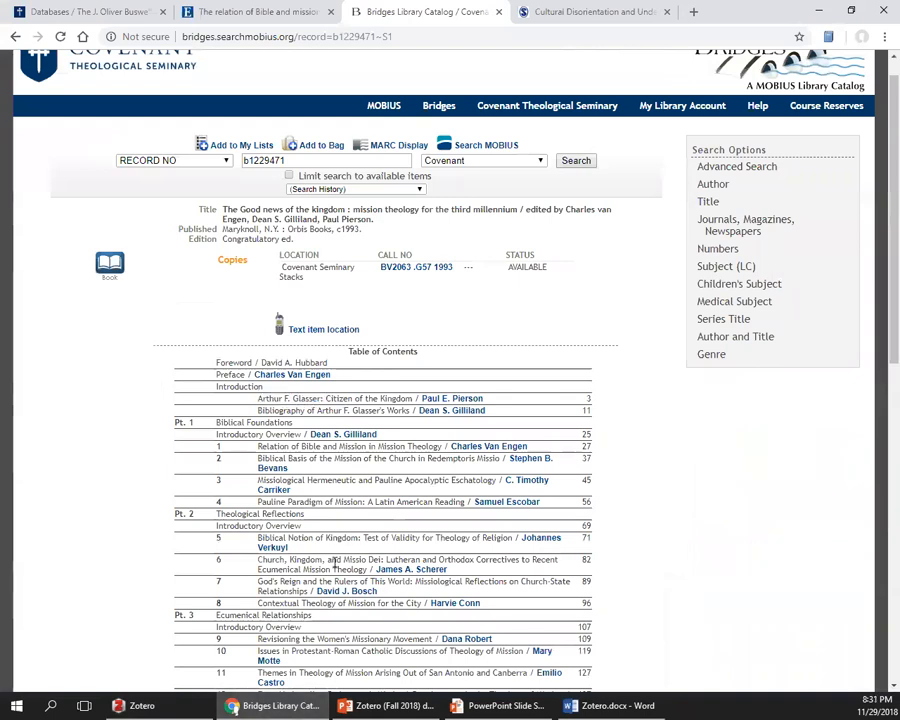
left_click(199, 705)
left_click(872, 201)
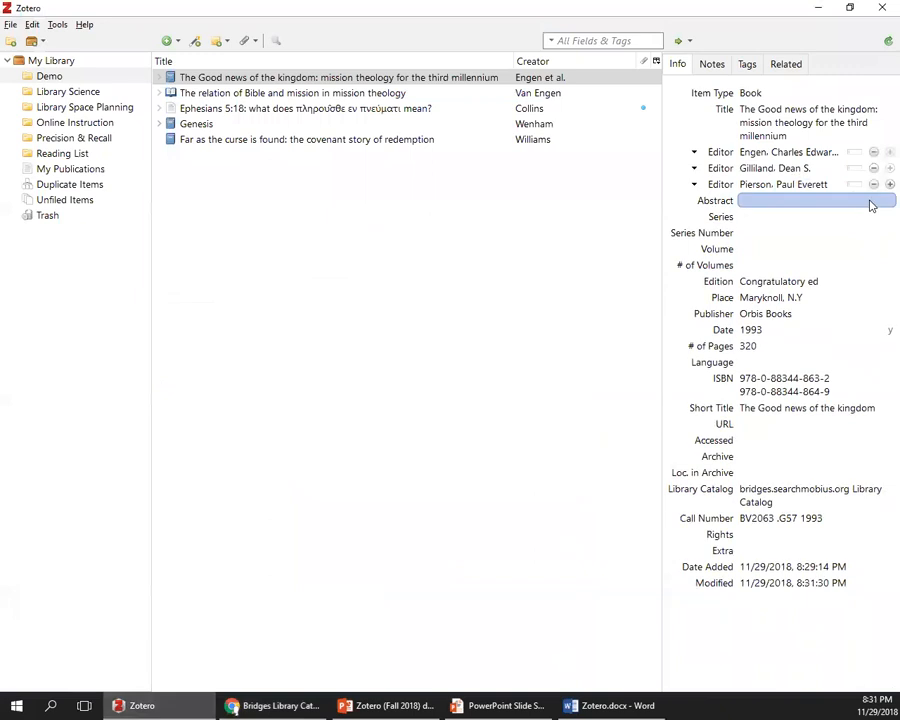
Finish removing Glasser and check the catalog for chapter author Charles Van Engen.
left_click(745, 127)
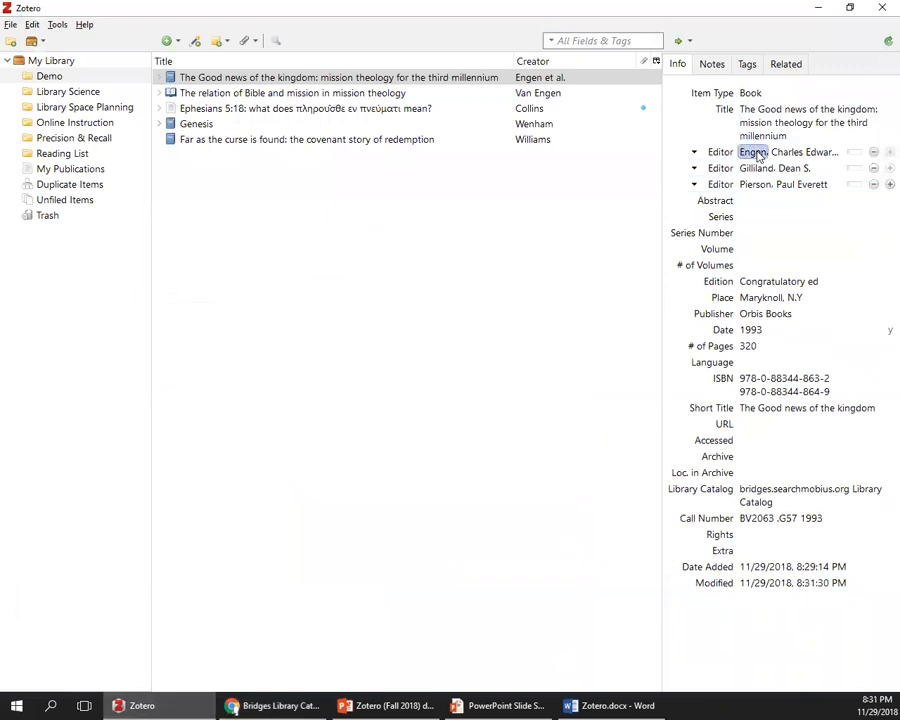
left_click(792, 153)
left_click(754, 153)
left_click(285, 705)
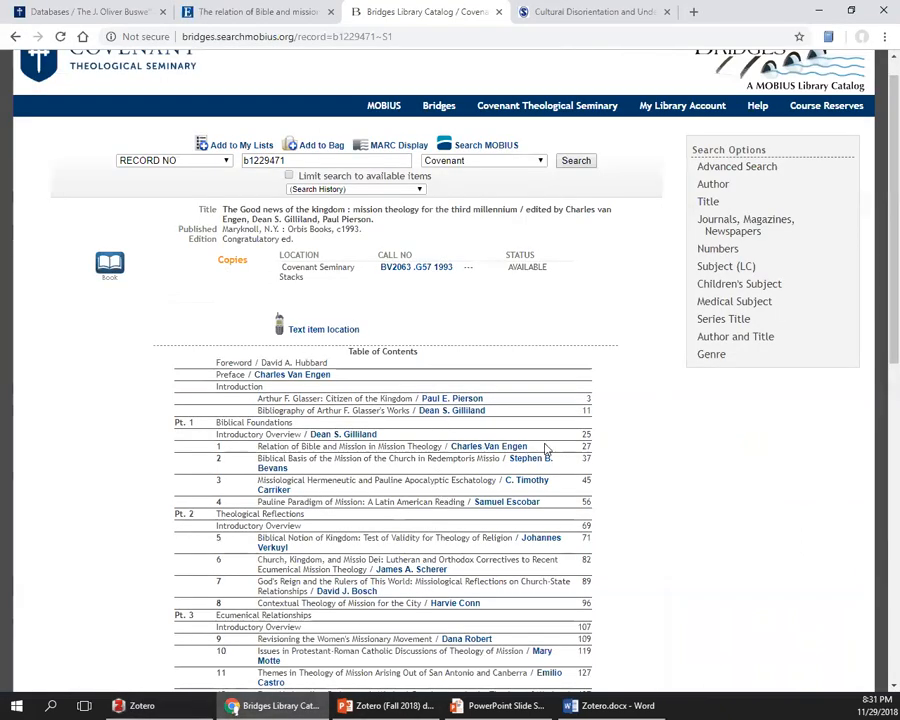
left_click_drag(546, 448, 438, 448)
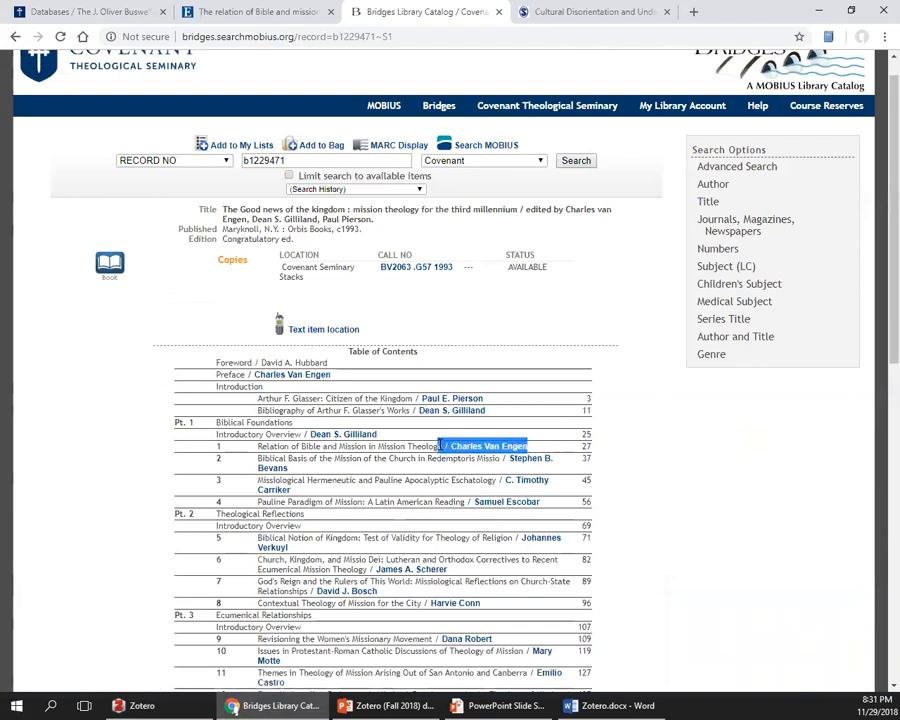
left_click(440, 446)
left_click(175, 700)
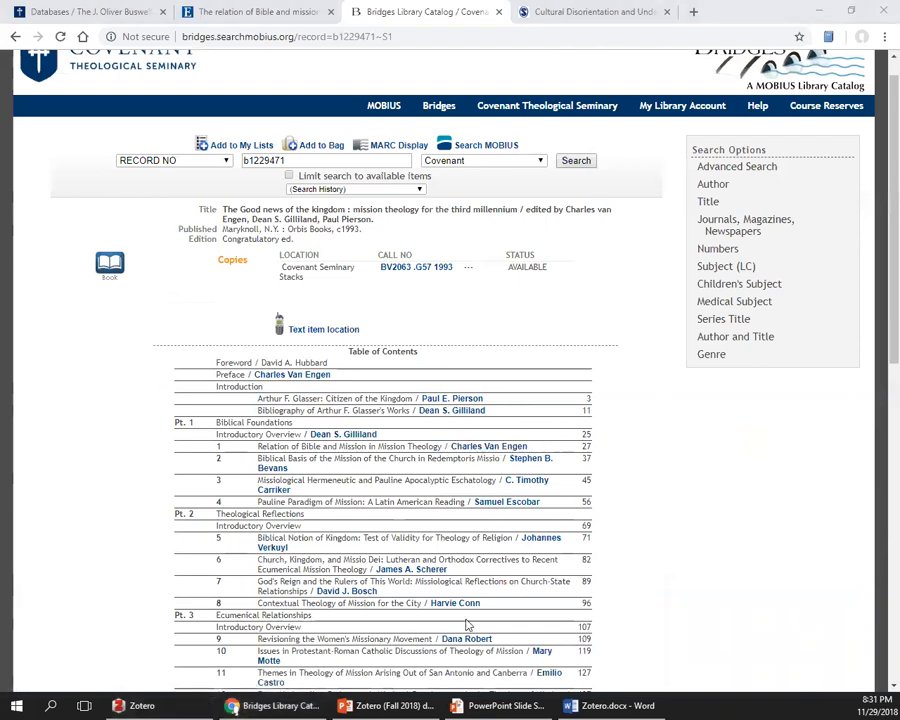
left_click(179, 704)
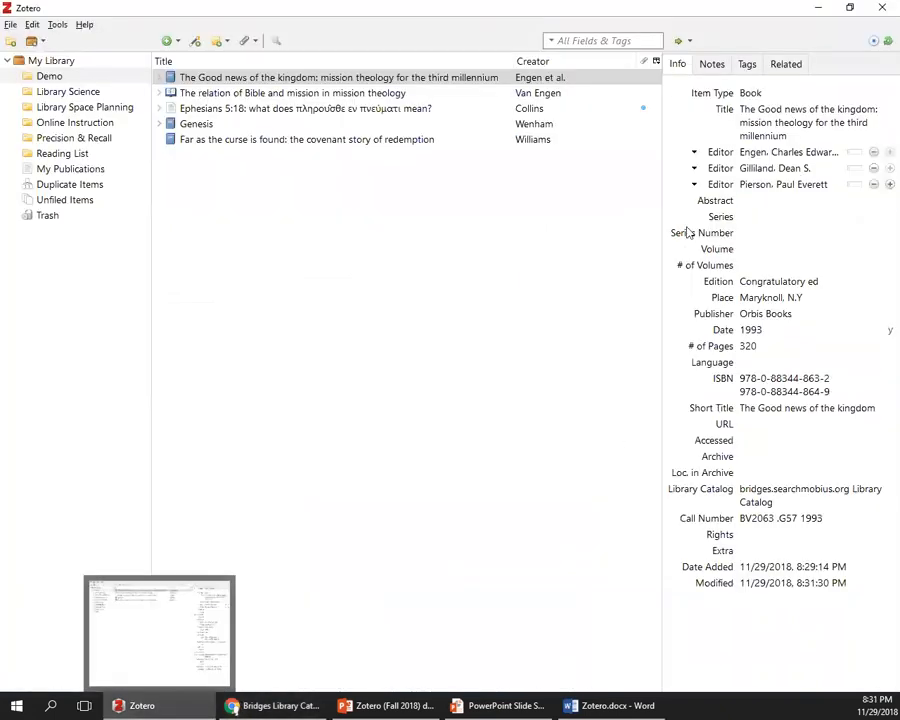
Add an Author creator Engen, Charles Edward below Pierson.
left_click(886, 185)
left_click(714, 200)
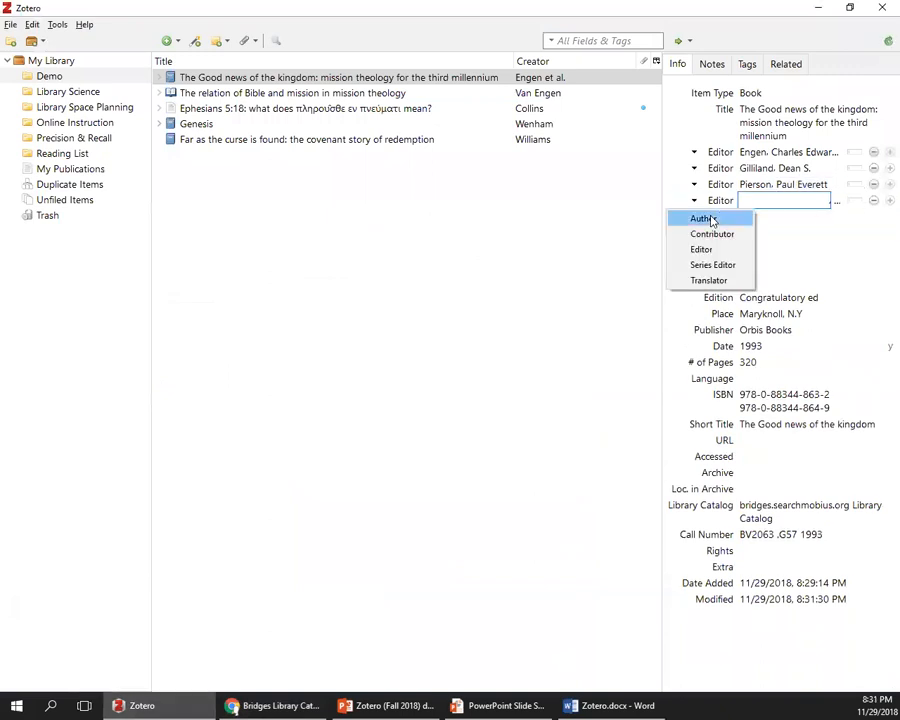
left_click(705, 218)
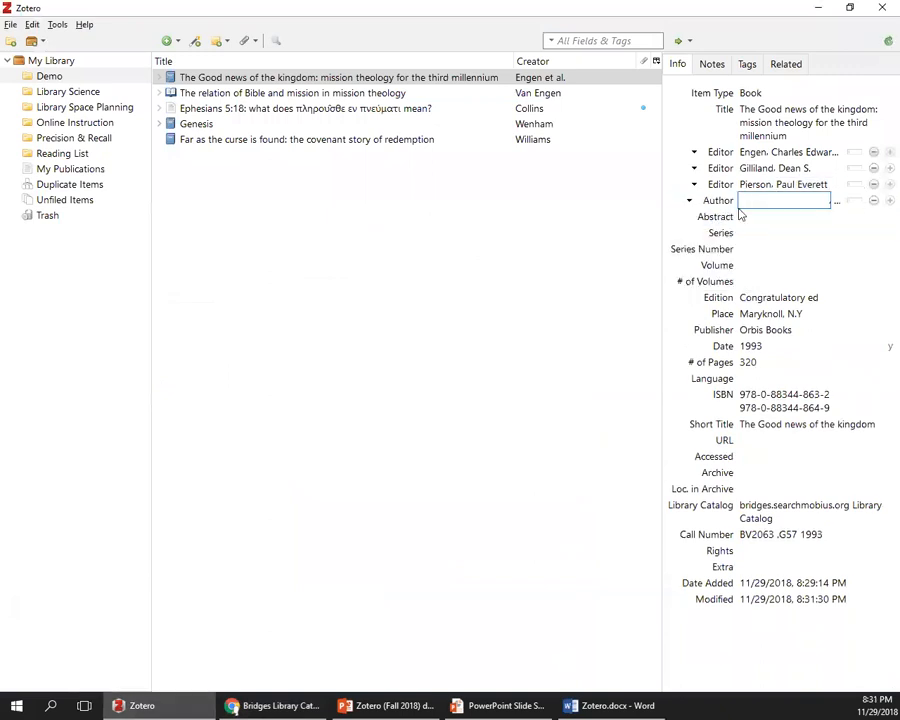
type("Eng")
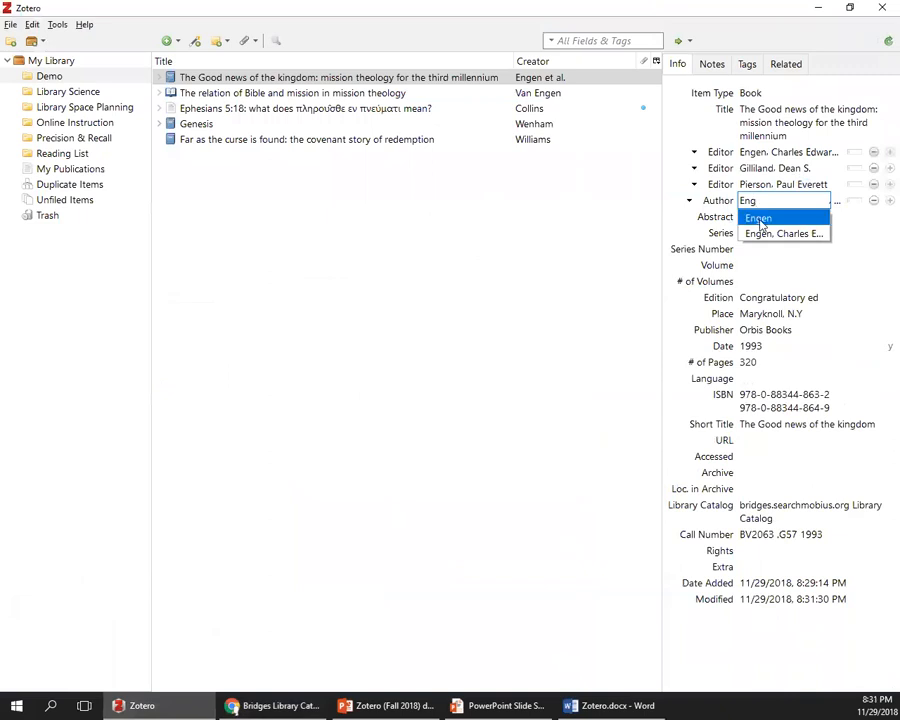
left_click(760, 219)
key("Tab")
type("Cha")
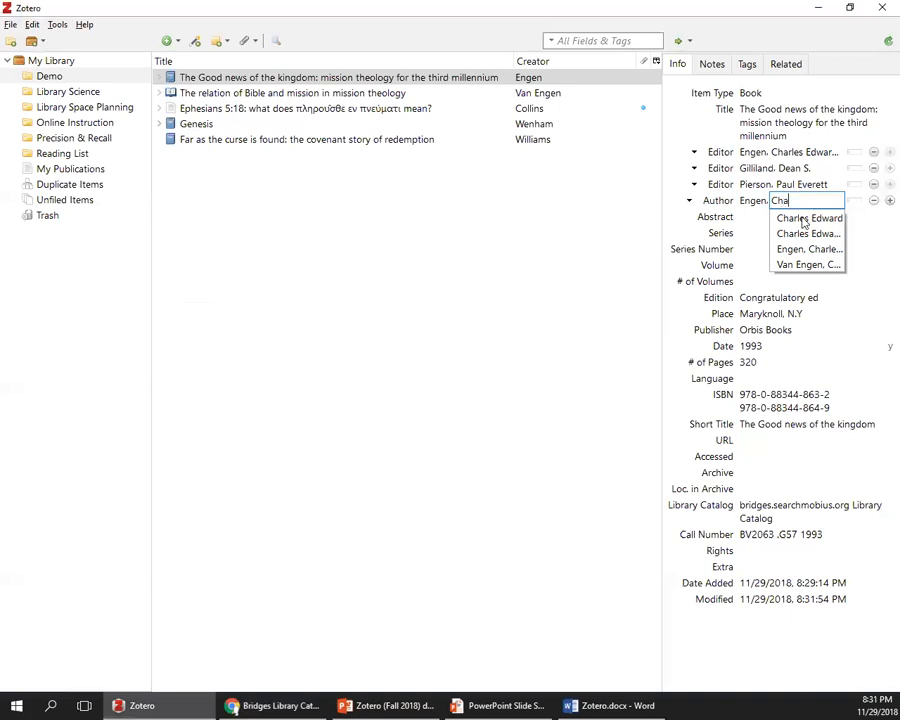
left_click(805, 218)
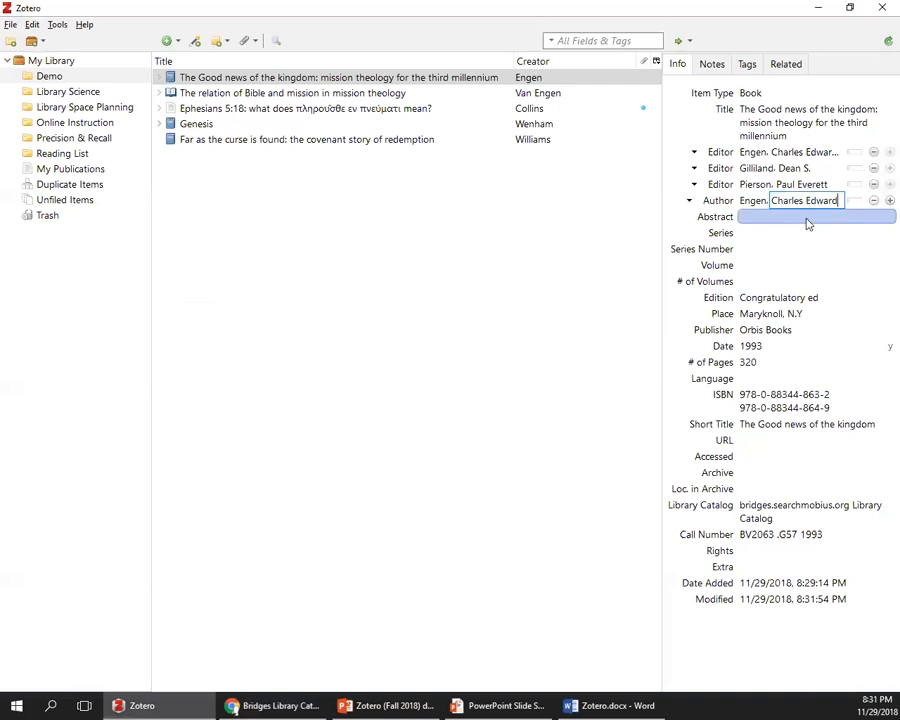
Change the author's first name to Charles Edward van.
left_click(827, 154)
left_click(836, 202)
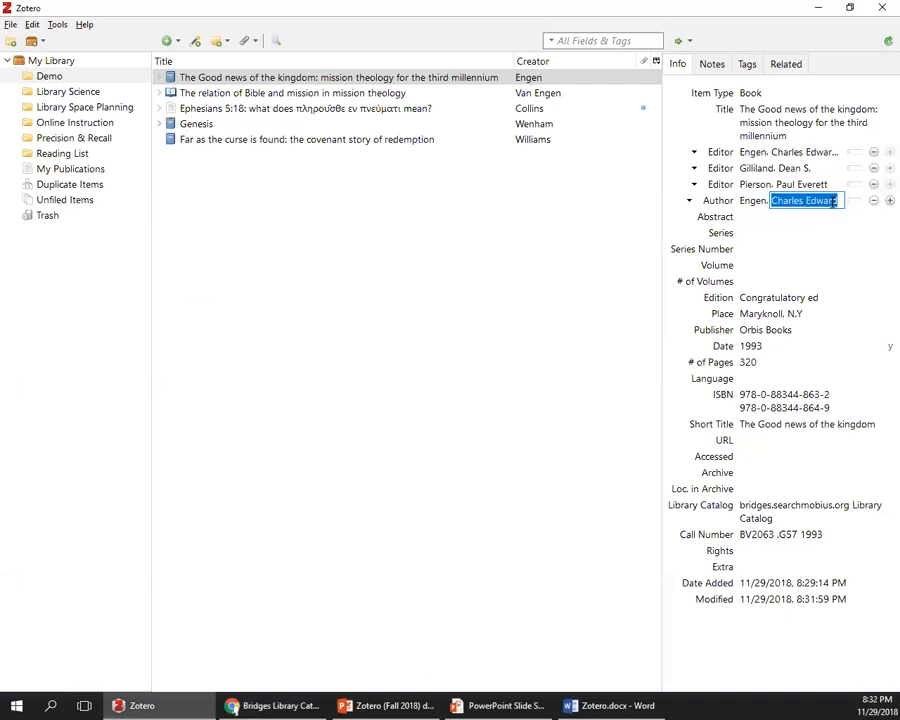
left_click(834, 201)
type("van")
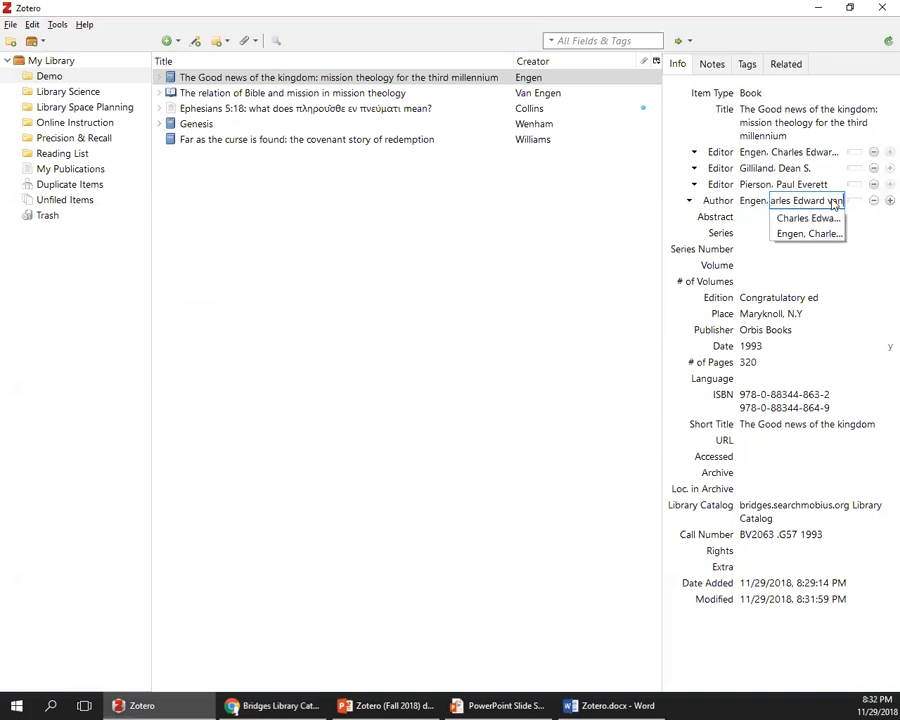
key("Return")
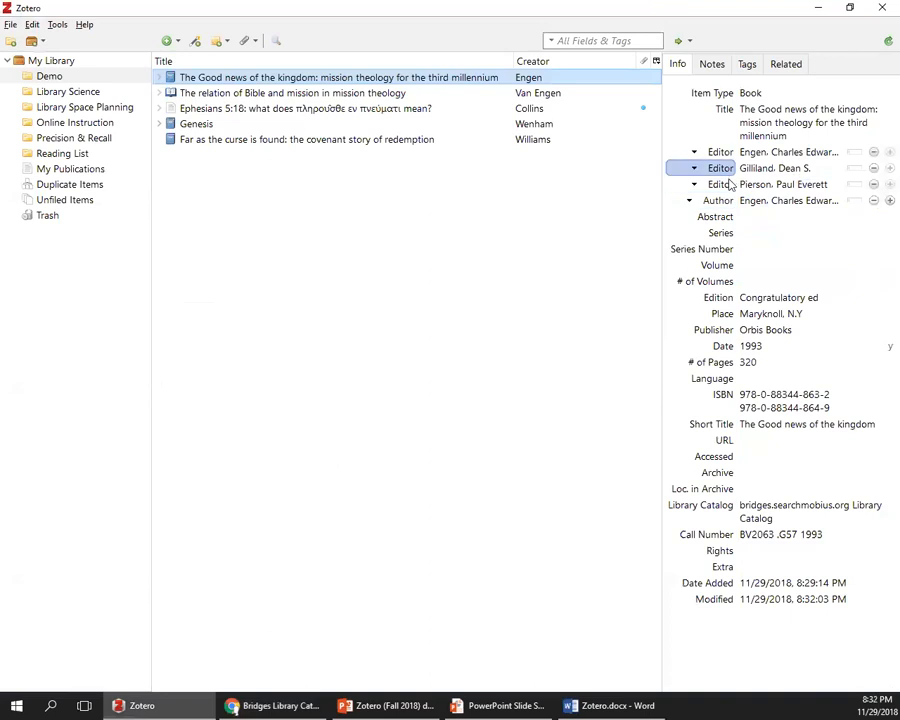
Clear the 'Congratulatory ed' Edition value, leaving it empty.
left_click(765, 298)
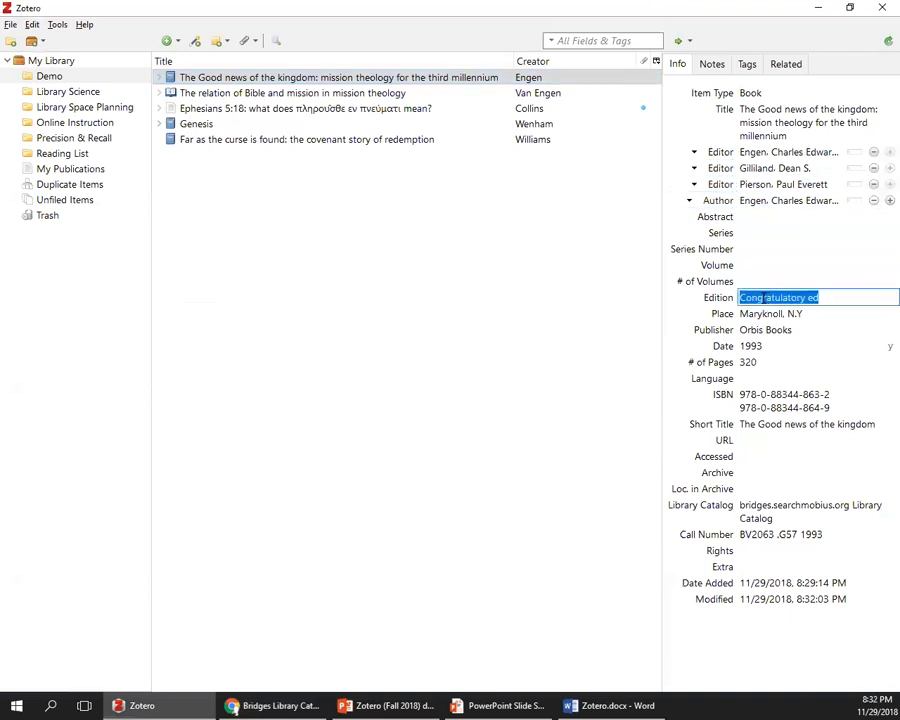
key("BackSpace")
left_click(552, 315)
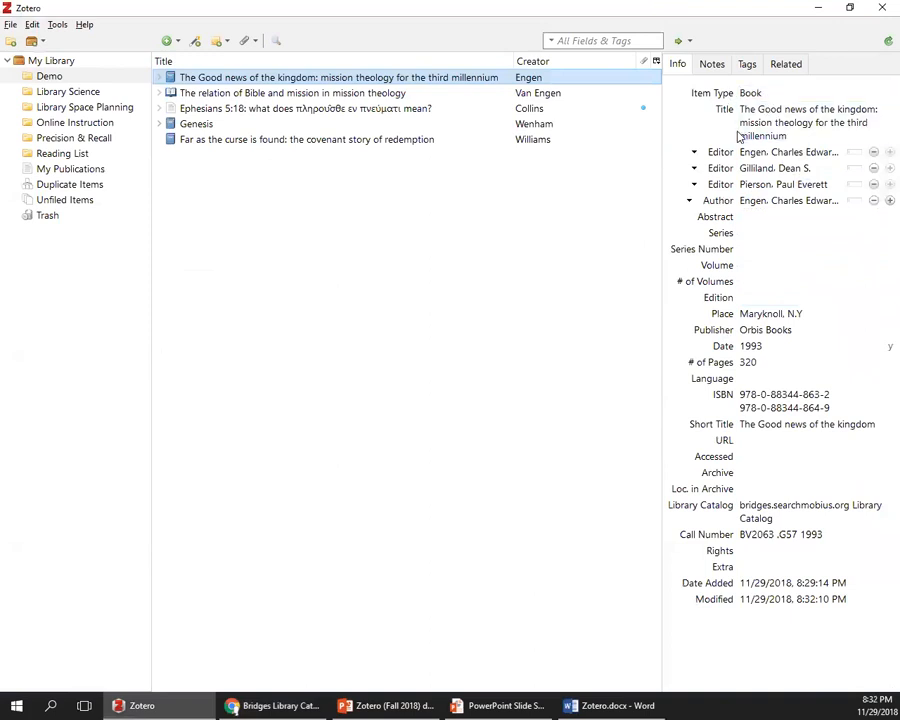
Add an editor row to the Bible and mission chapter record, then remove it again.
left_click(338, 93)
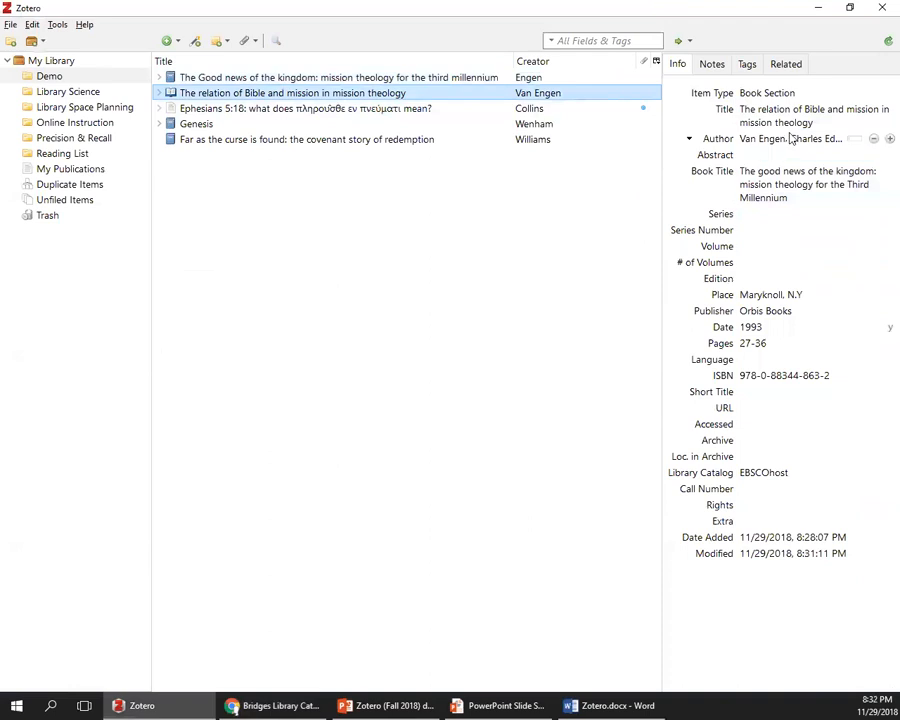
left_click(888, 139)
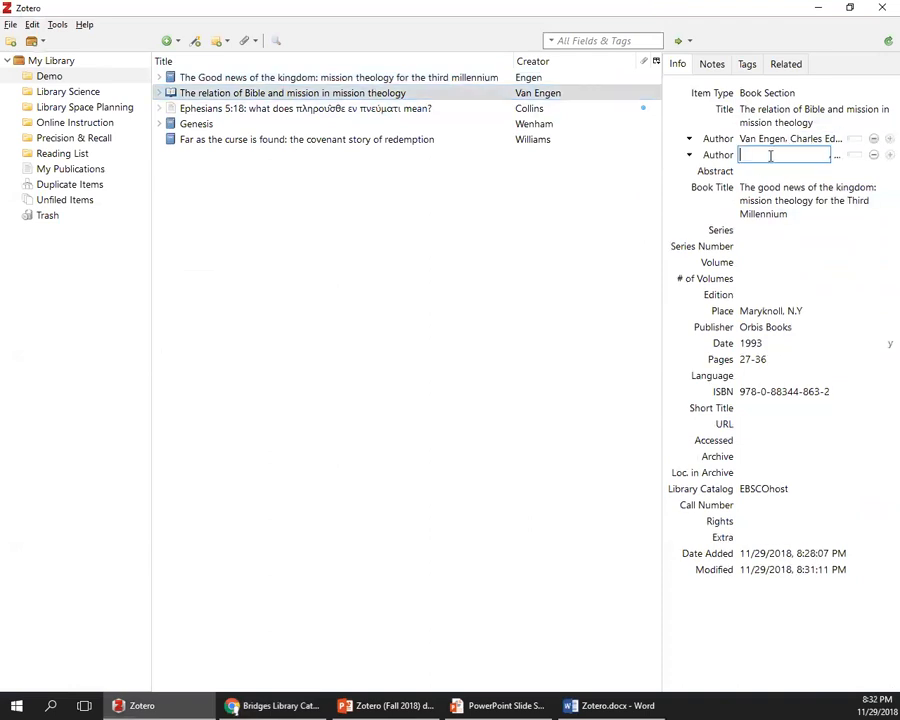
left_click(705, 155)
left_click(708, 222)
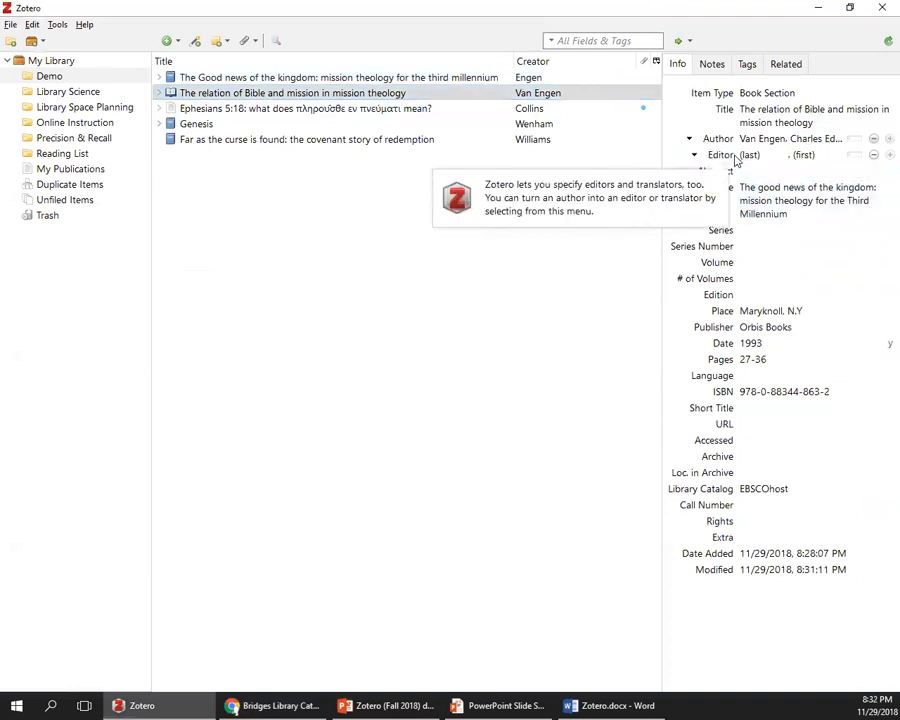
left_click(762, 155)
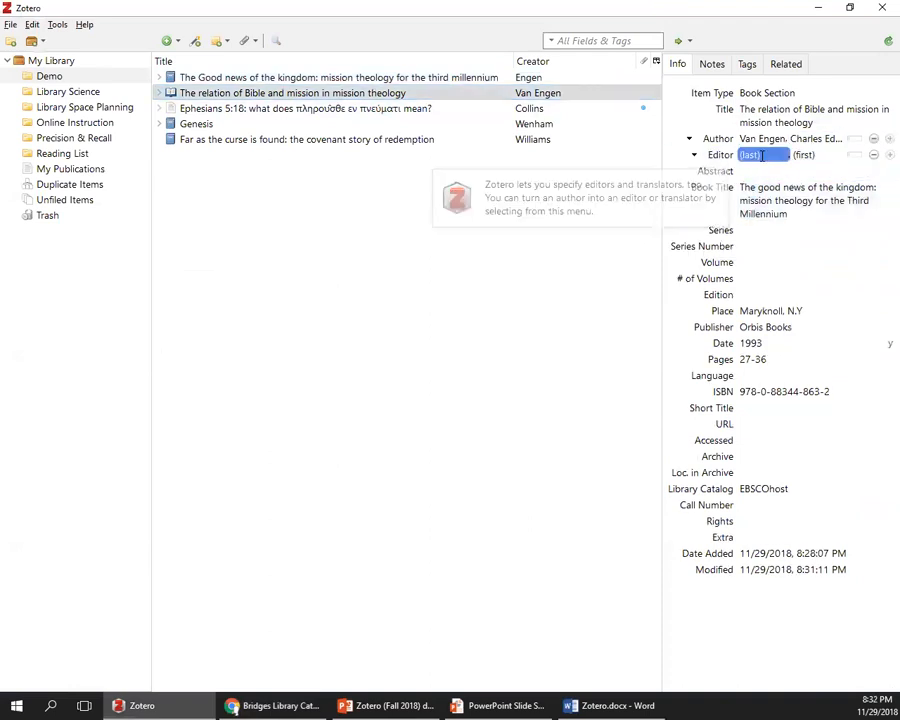
left_click(873, 155)
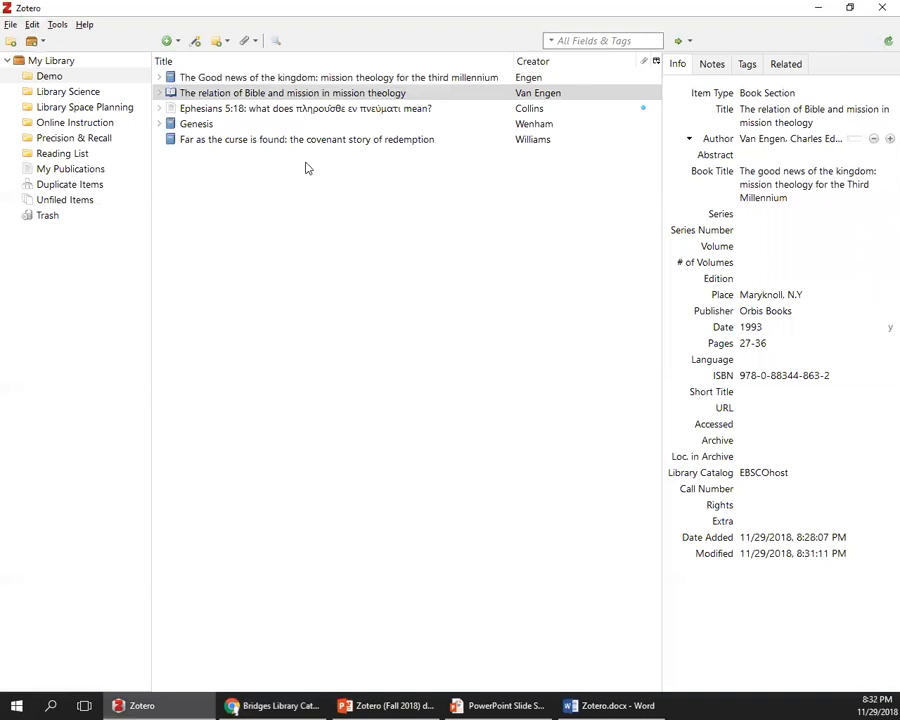
left_click(268, 705)
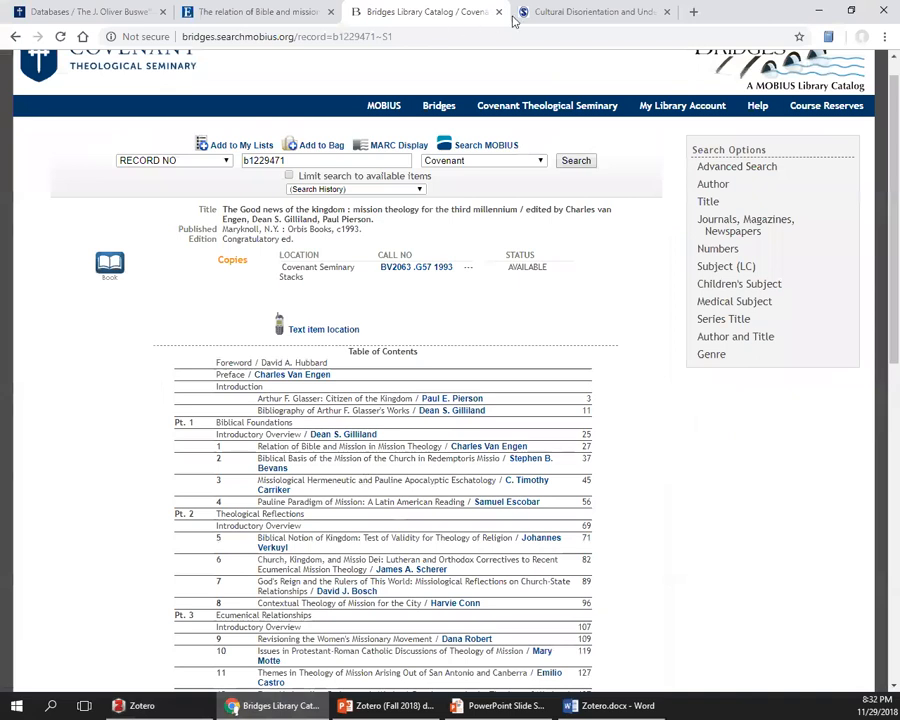
Save the SAGE article 'Cultural Disorientation and Understanding the Missional God' with its PDF via Zotero Connector.
left_click(550, 12)
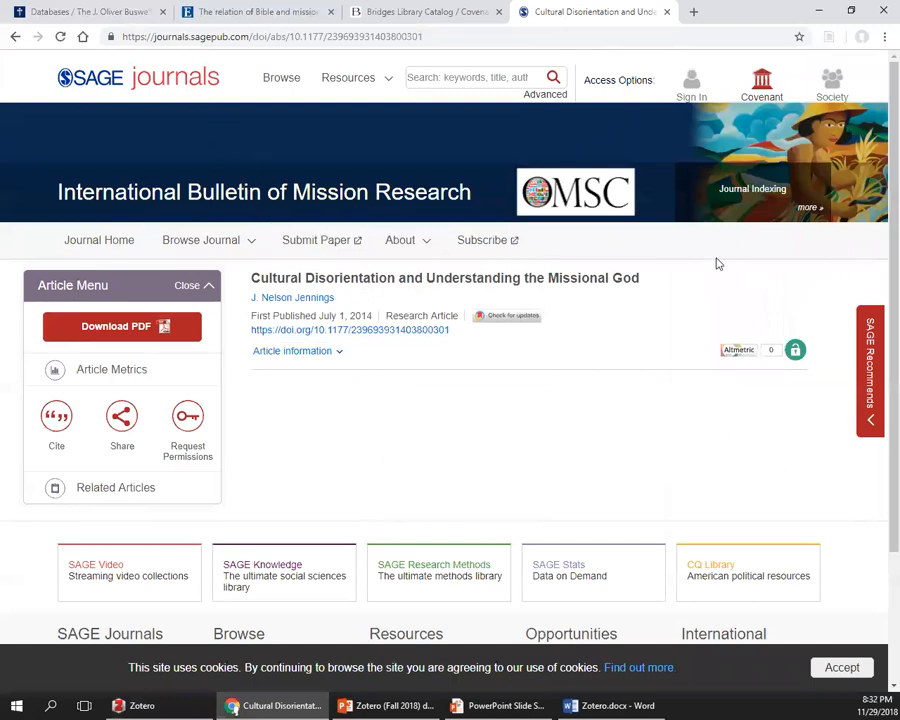
left_click(830, 40)
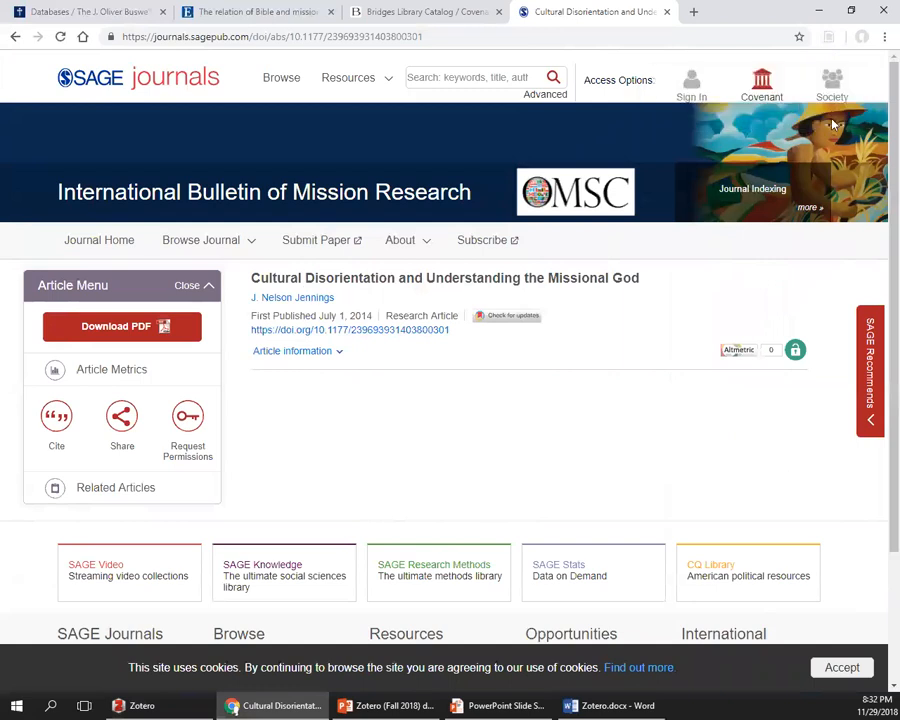
left_click(145, 705)
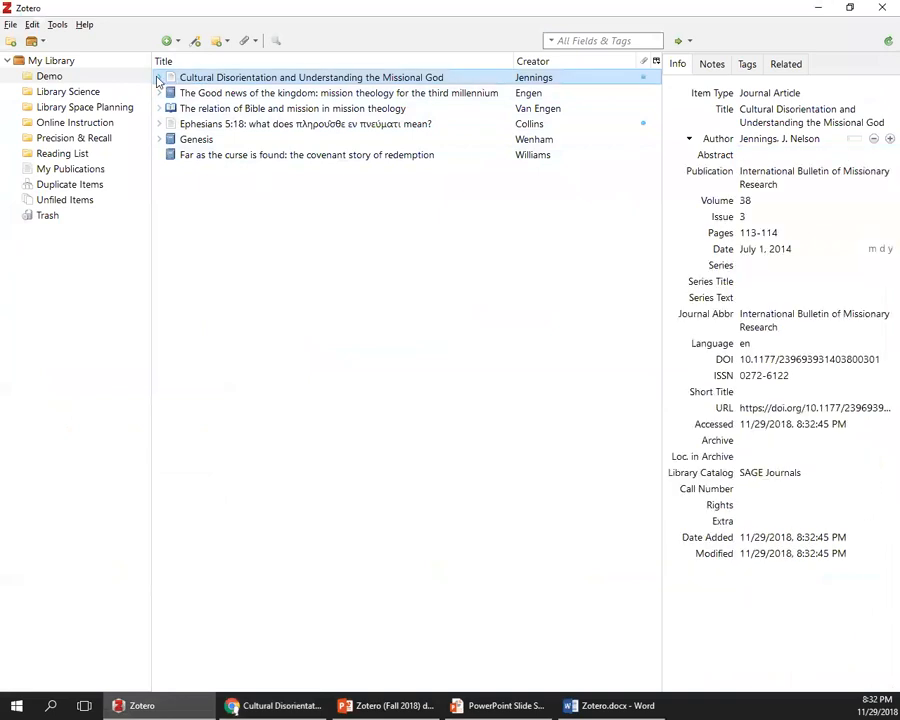
Expand the new article to verify its SAGE PDF Full Text attachment and review its details.
left_click(159, 77)
left_click(197, 92)
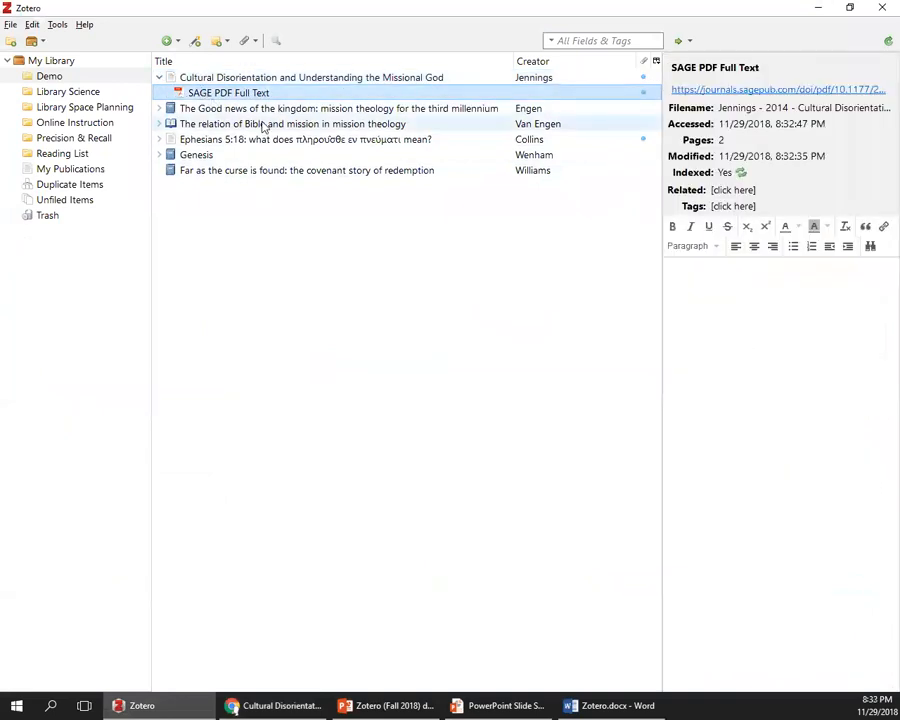
left_click(233, 79)
left_click(233, 92)
left_click(231, 79)
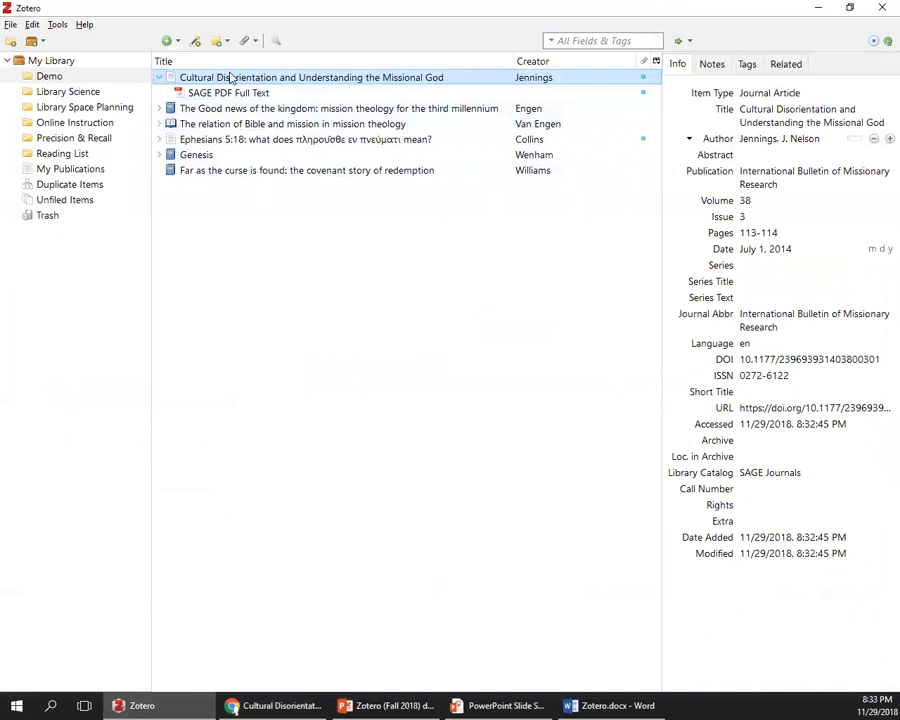
left_click(159, 77)
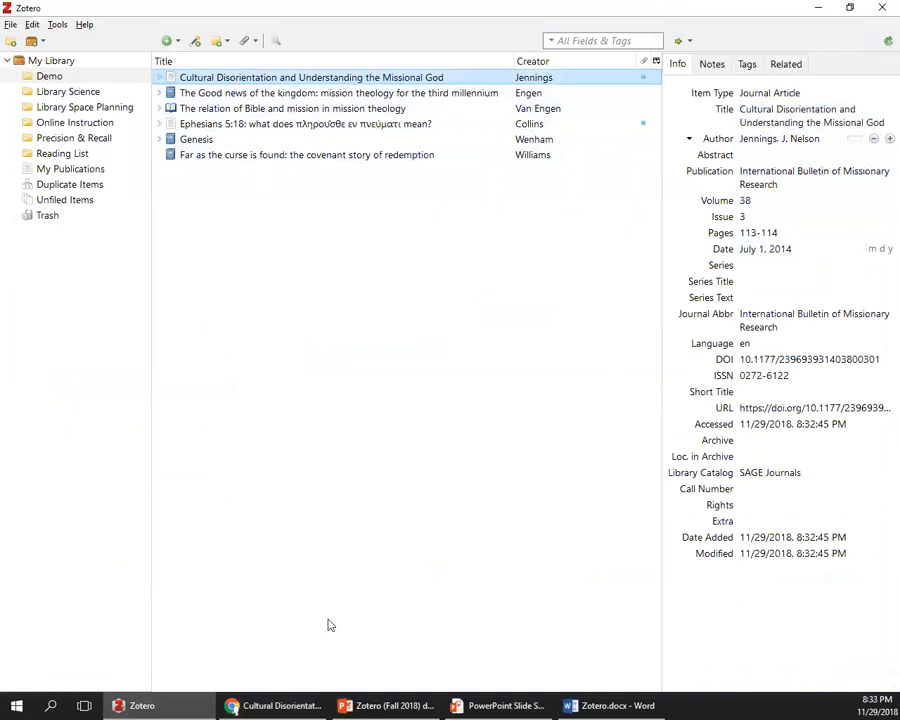
left_click(258, 705)
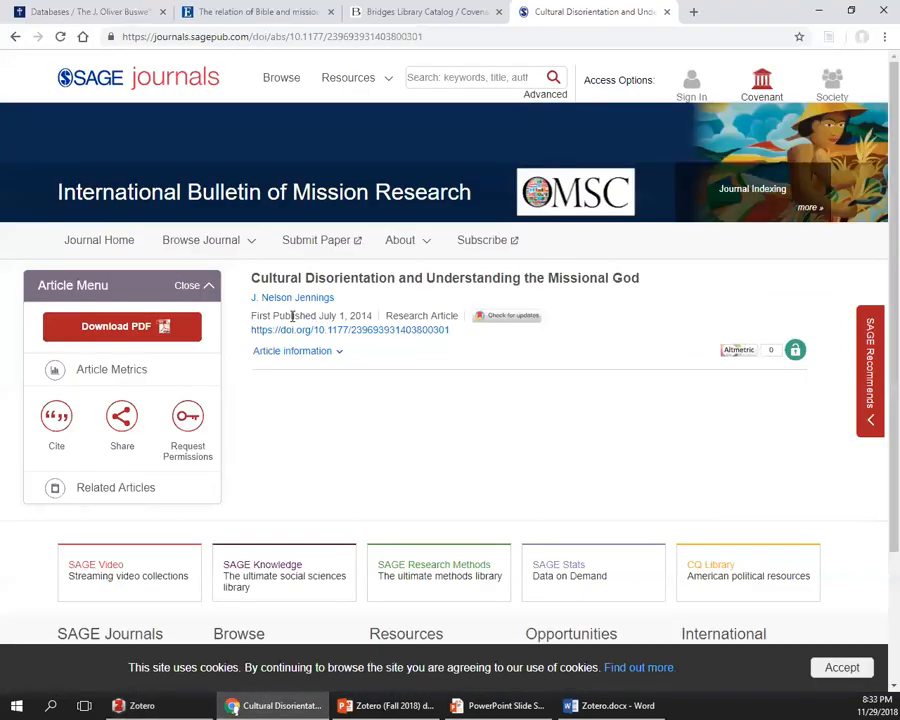
Check the first-published date and the PDF's Vol. 38, No. 3 July 2014 header.
left_click_drag(251, 316, 376, 316)
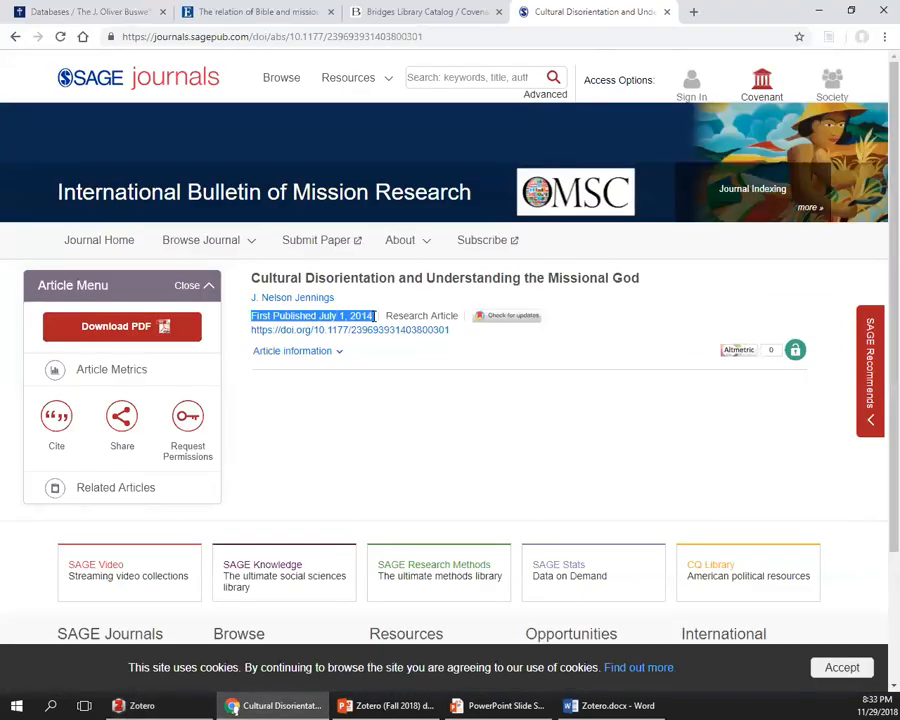
left_click(100, 335)
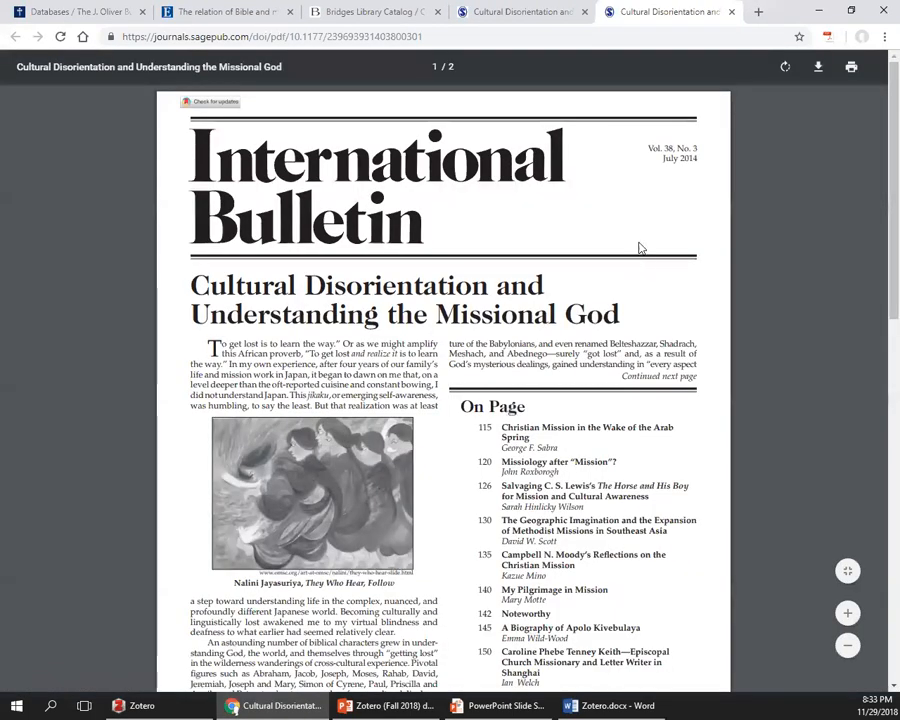
left_click_drag(658, 158, 703, 160)
left_click(677, 167)
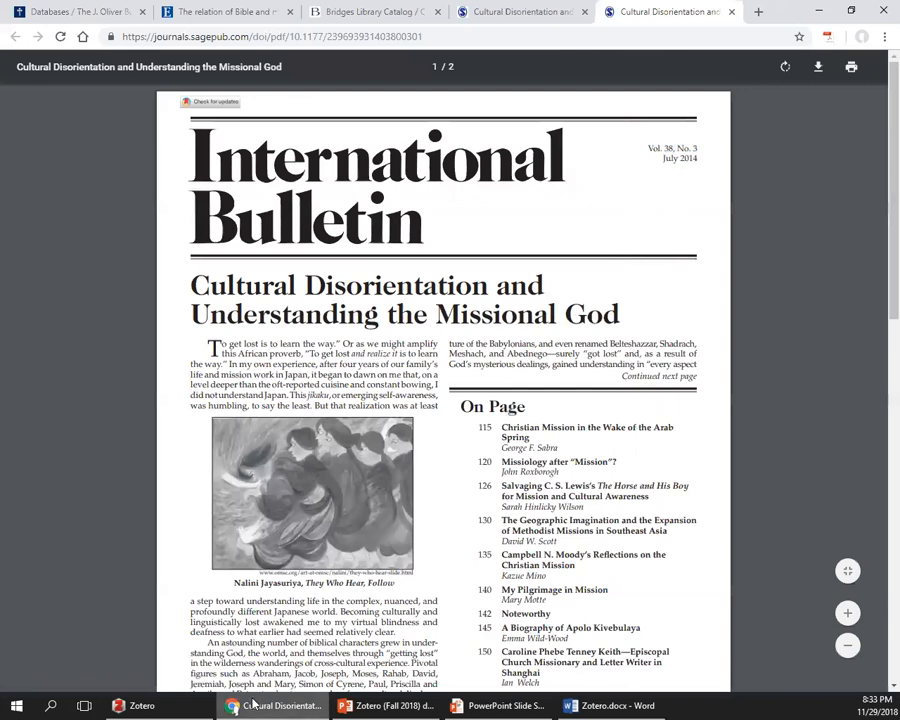
left_click(135, 705)
Delete the comma so the date reads July 2014, then show Zotero.docx's Zotero ribbon tab.
left_click(765, 250)
key("BackSpace")
key("BackSpace")
key("BackSpace")
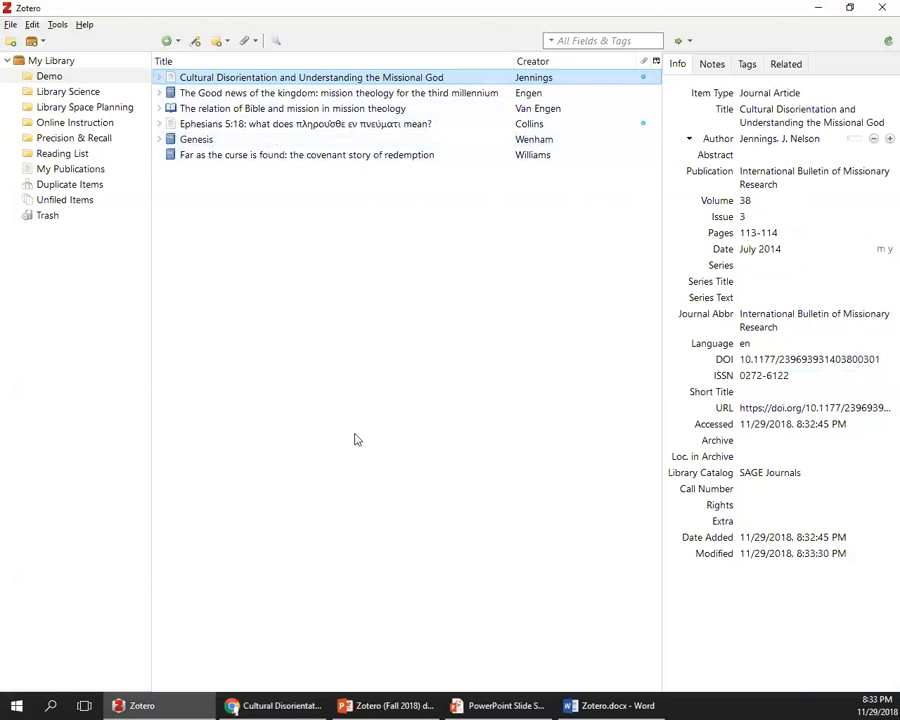
left_click(630, 705)
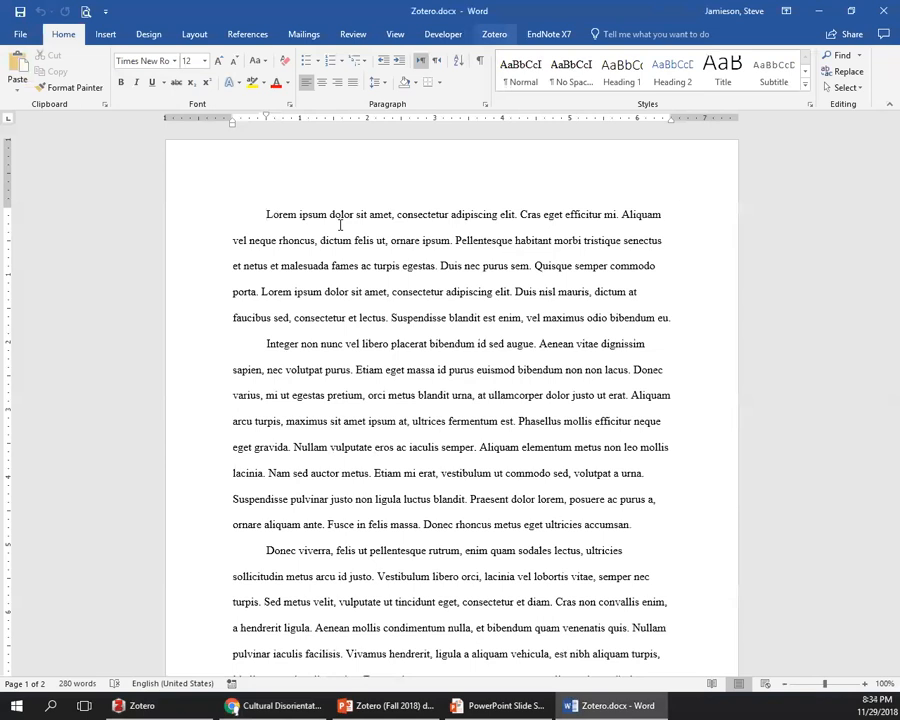
left_click(494, 36)
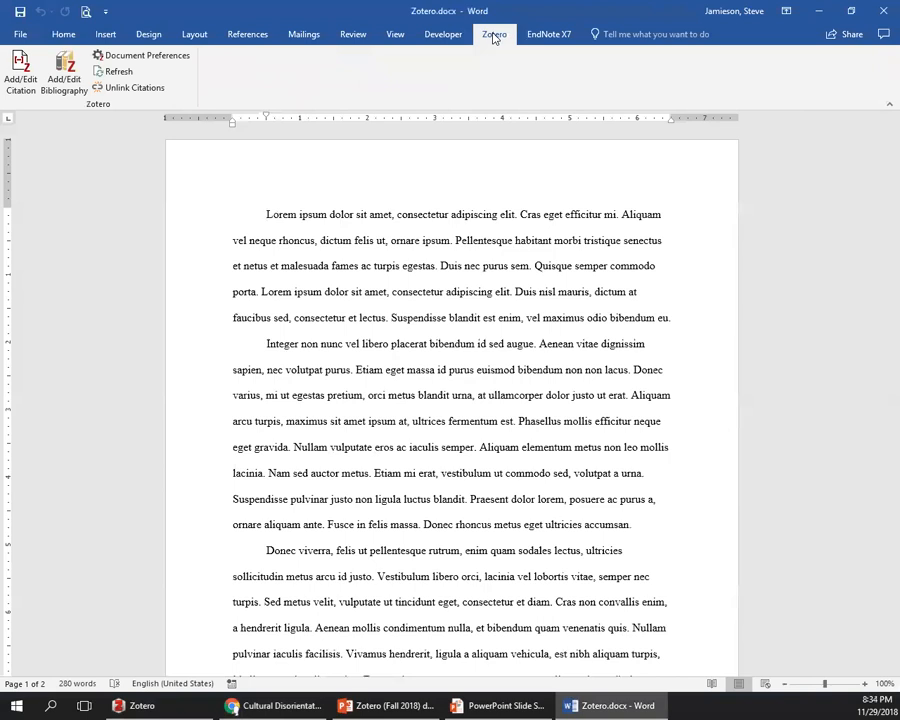
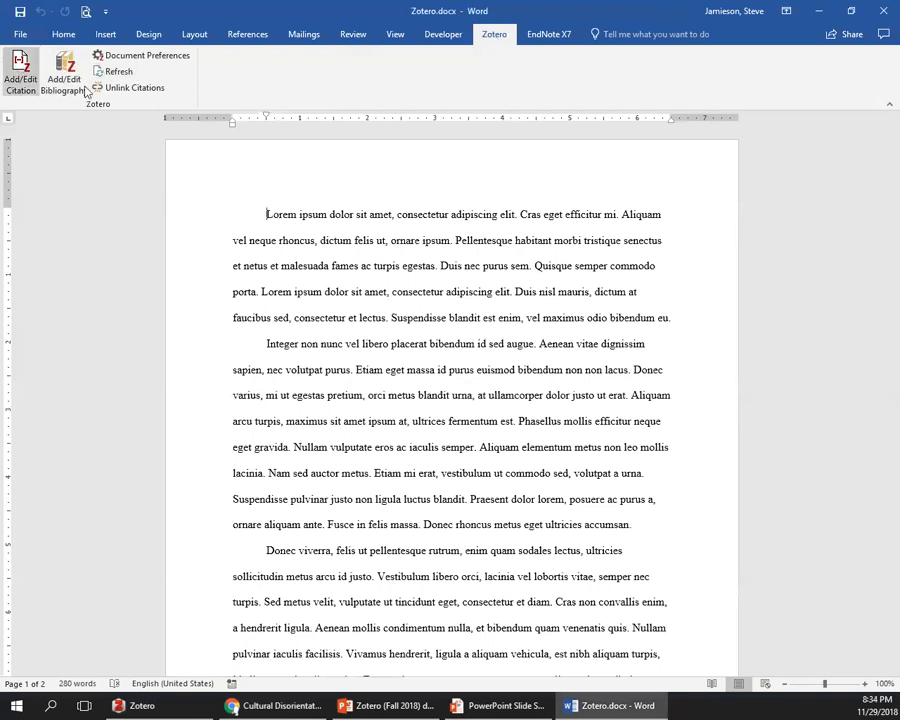
Set the document's citation style to Turabian 8th edition (full note).
left_click(145, 57)
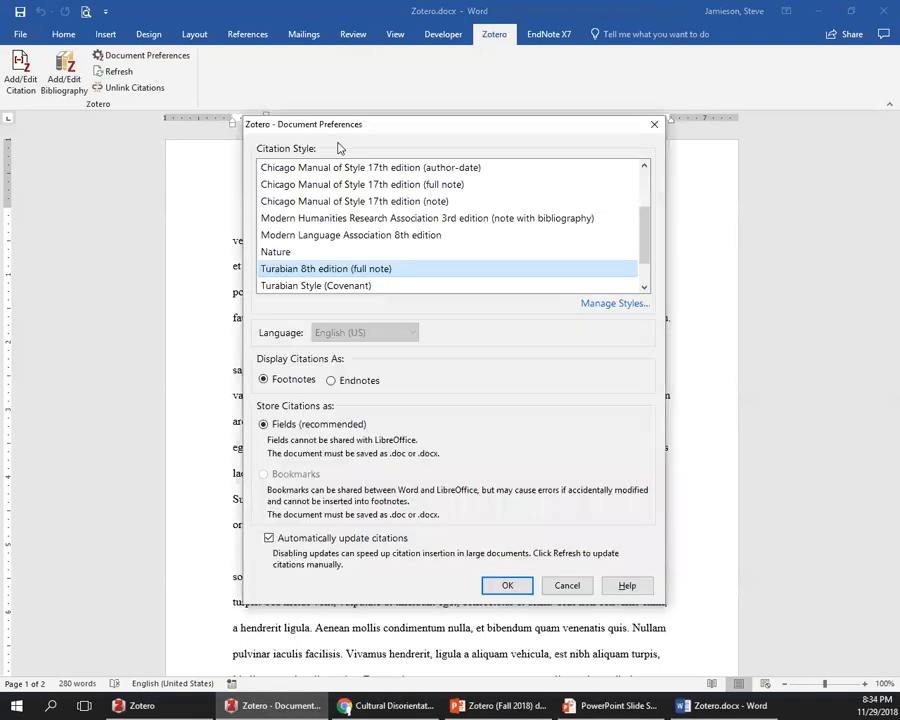
scroll(325, 273, "up", 1)
scroll(325, 273, "down", 1)
key("Up")
key("Up")
key("Up")
key("Up")
key("Up")
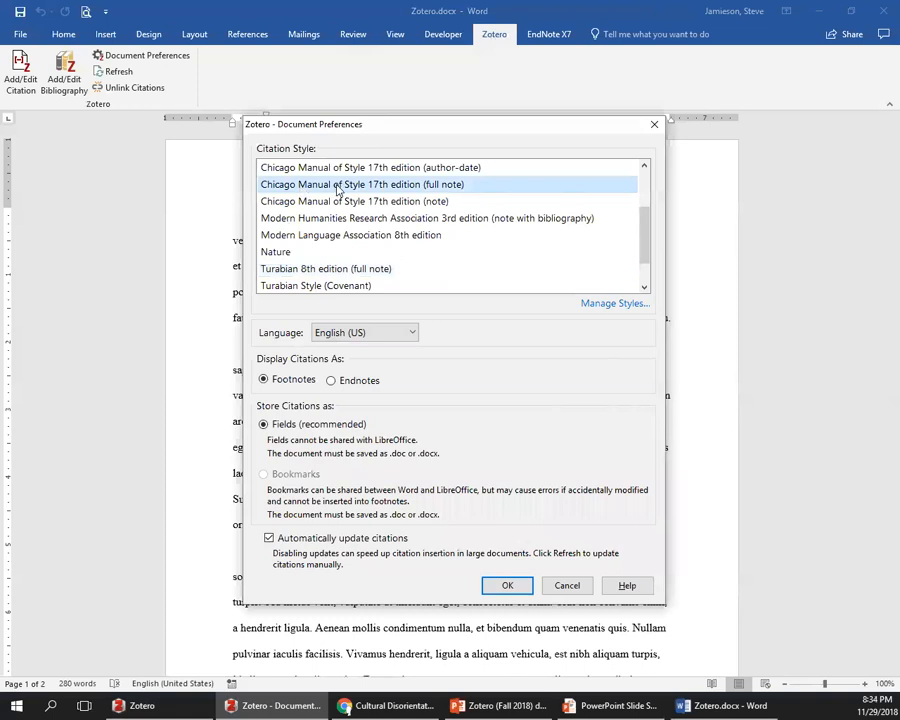
left_click(308, 270)
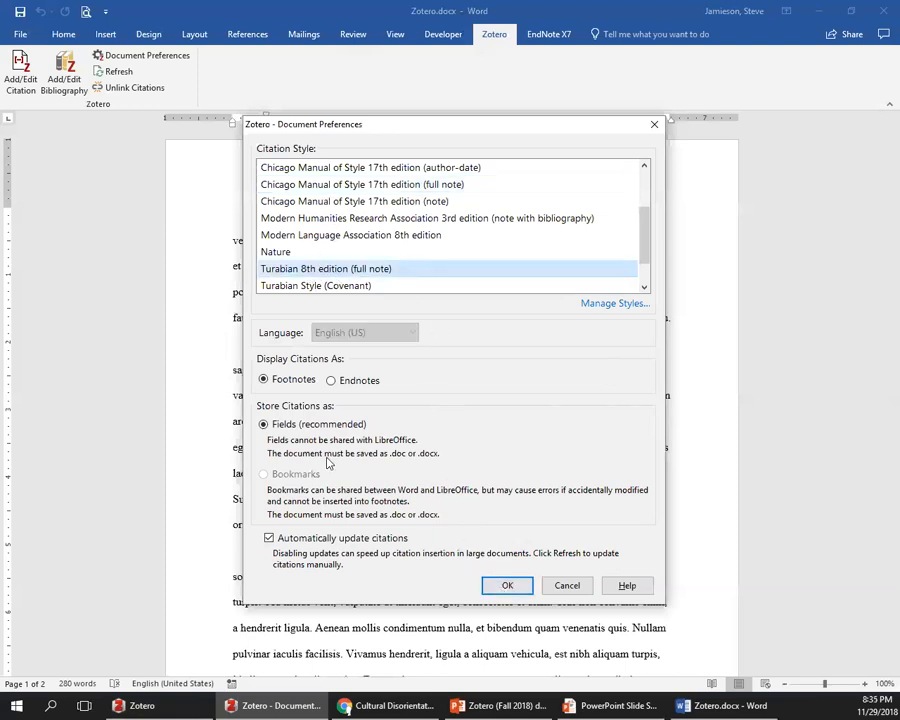
left_click(514, 588)
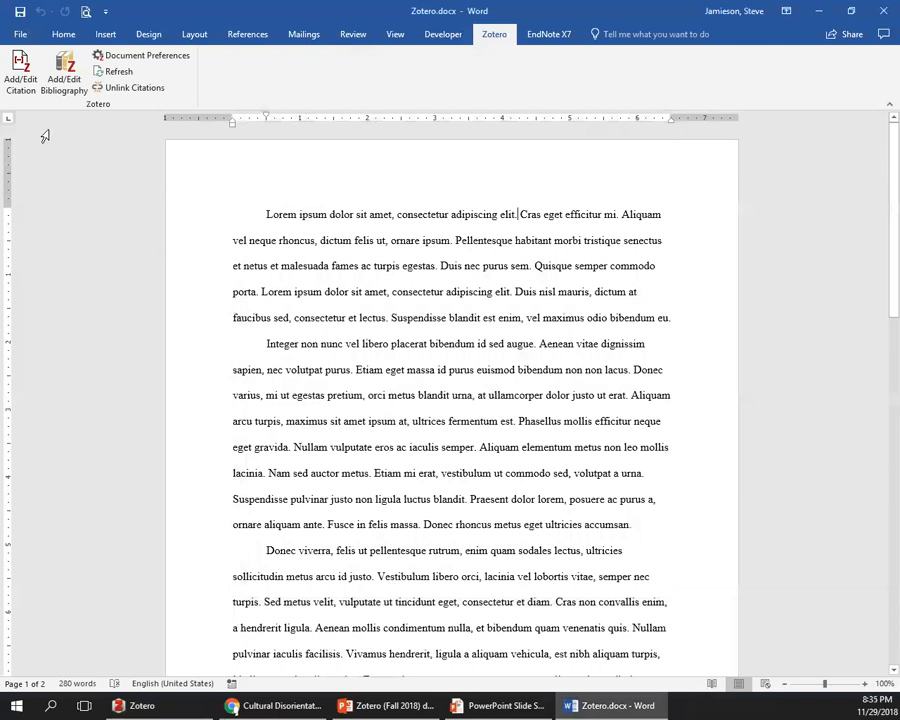
Insert a footnote citing Williams's Far as the Curse Is Found at page 35.
left_click(25, 68)
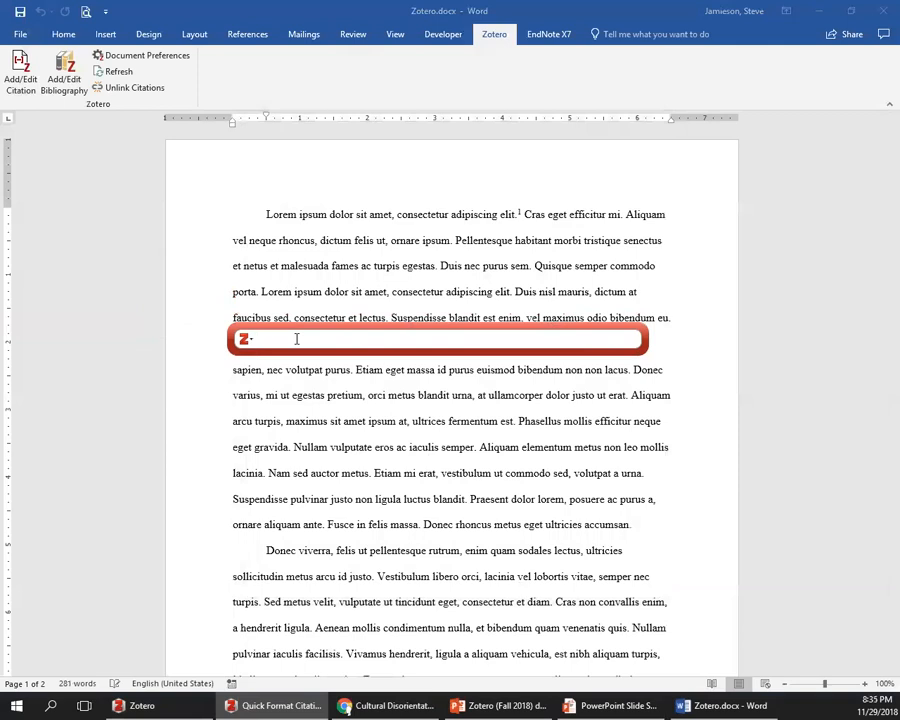
type("williams far")
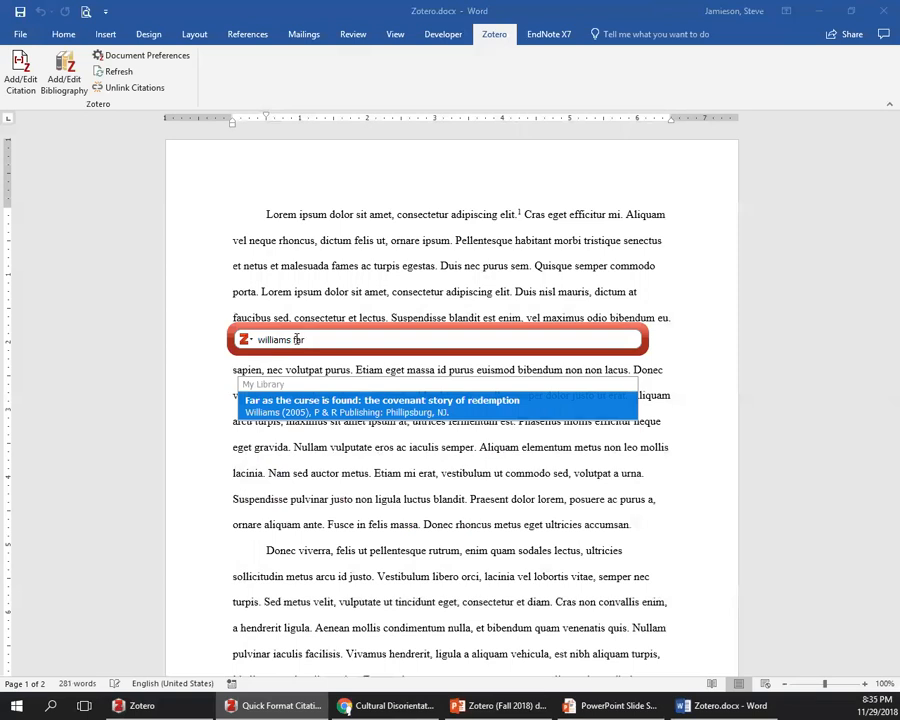
left_click(304, 410)
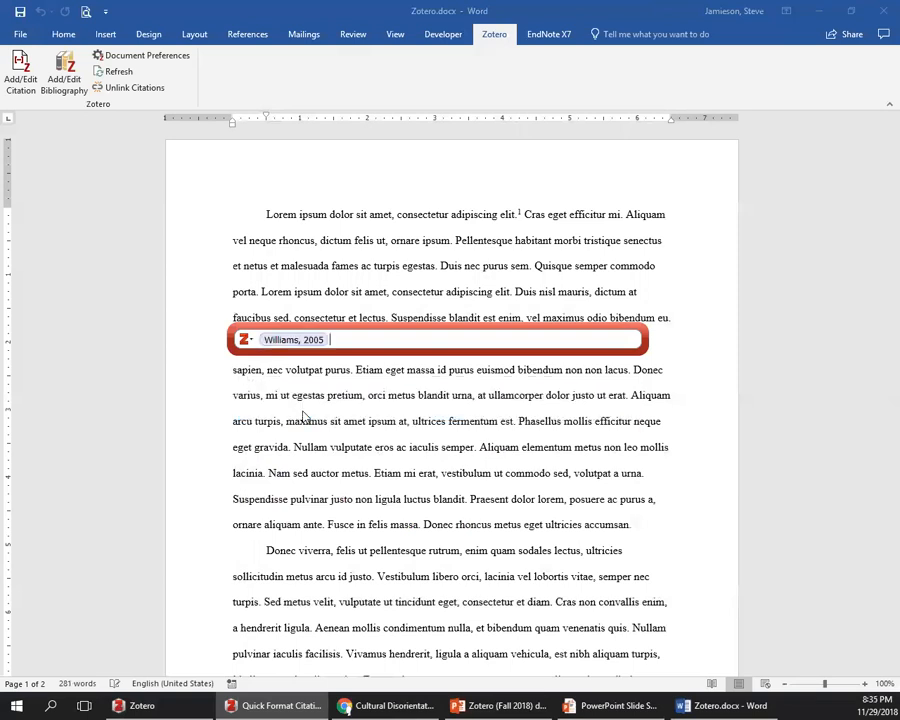
left_click(318, 341)
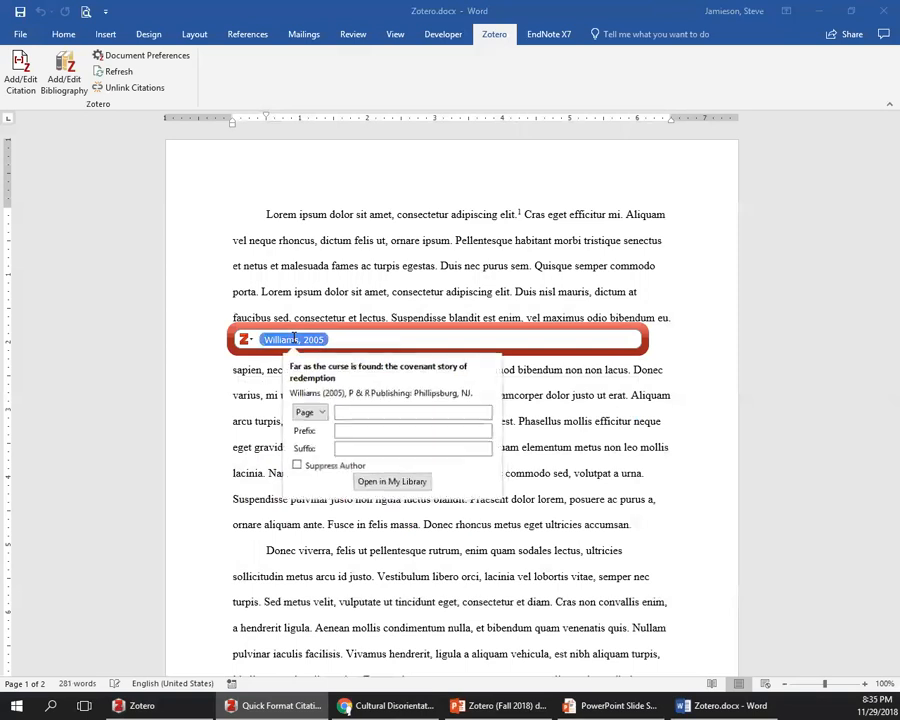
left_click(318, 413)
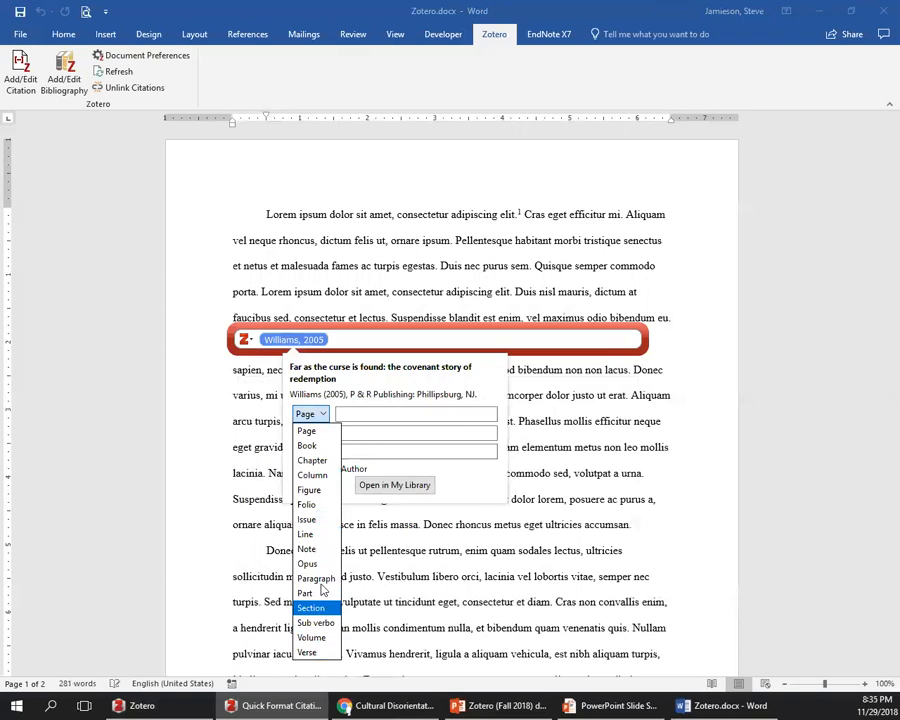
left_click(306, 430)
left_click(354, 414)
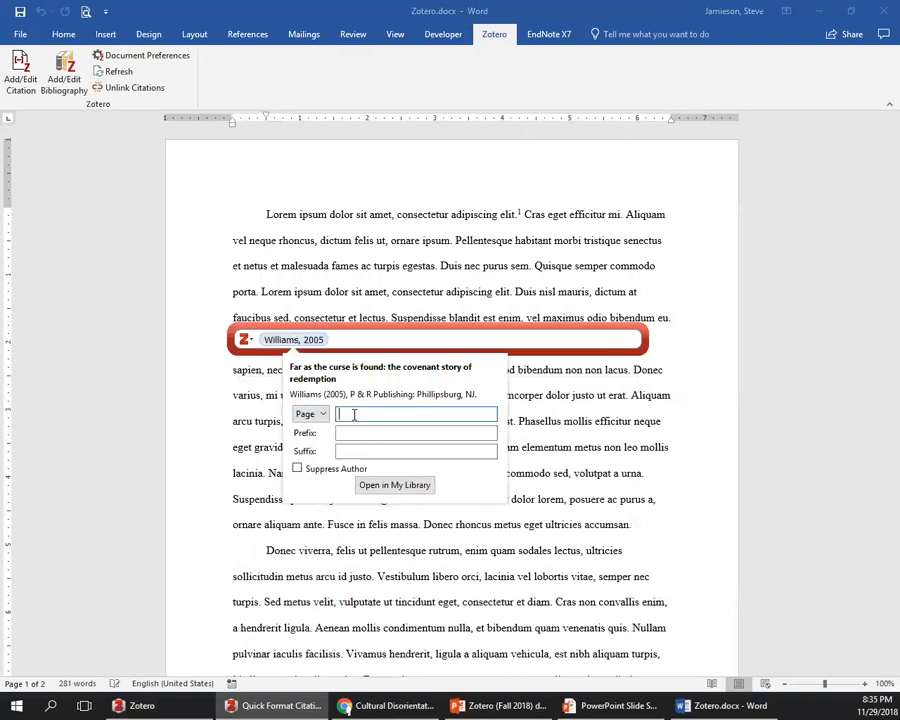
type("35")
key("Return")
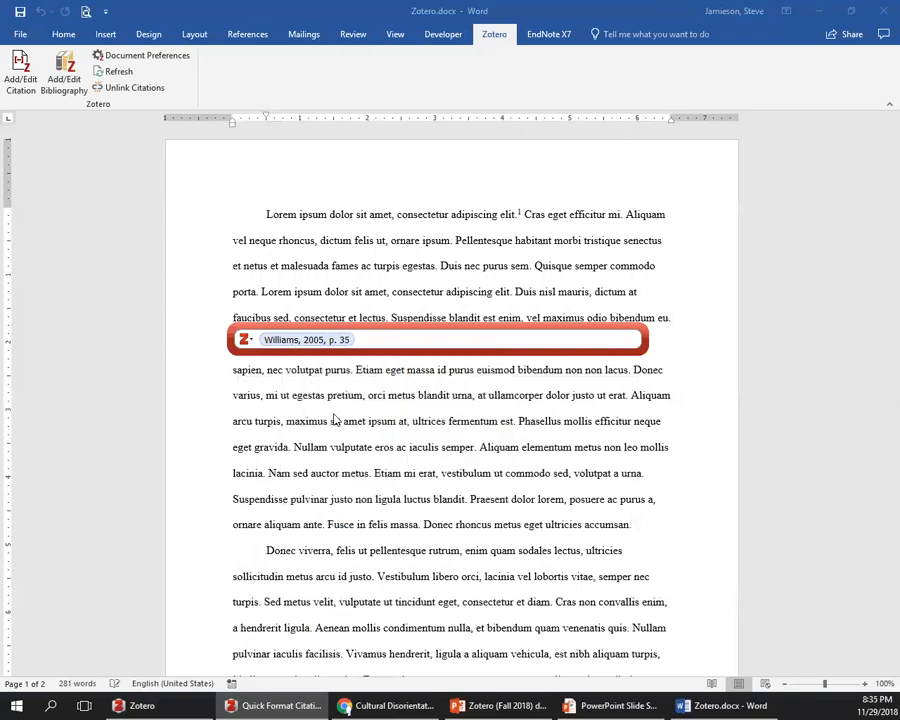
left_click(385, 337)
key("Return")
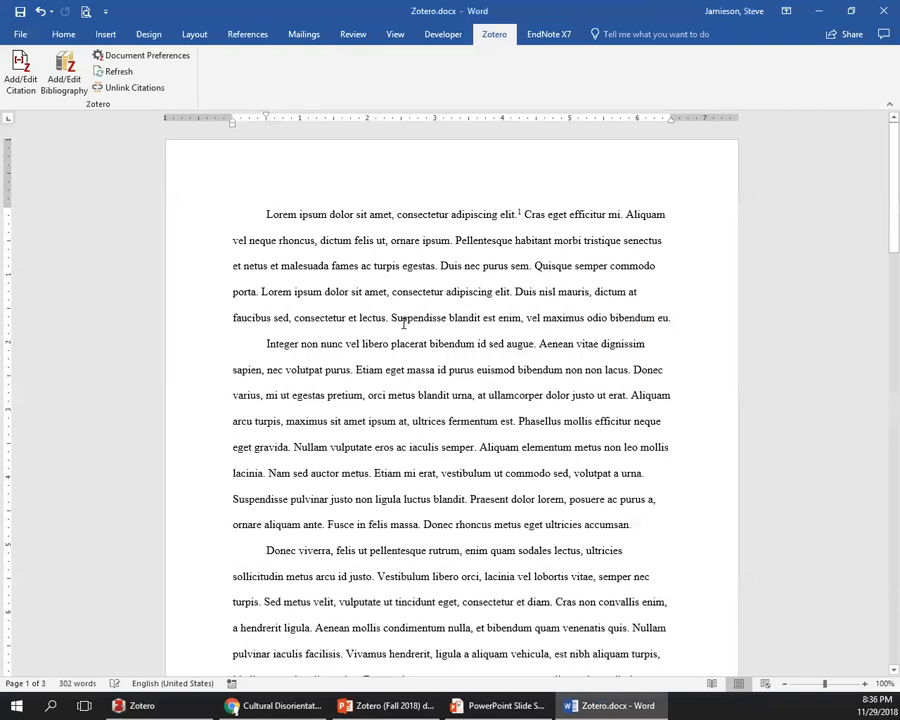
scroll(404, 323, "down", 5)
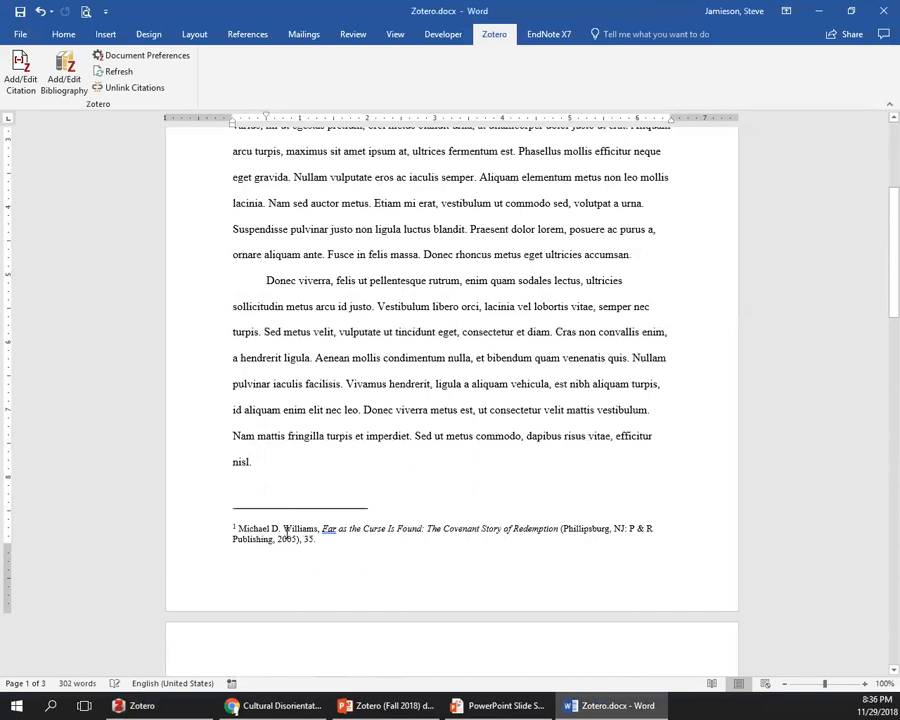
scroll(287, 530, "up", 5)
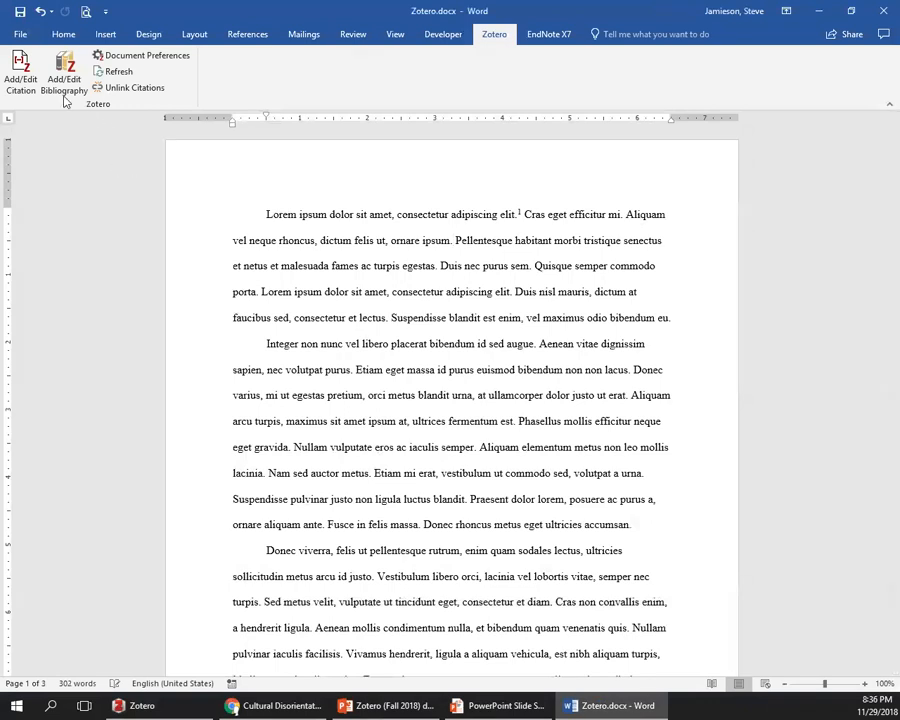
Cite Collins's 2007 Ephesians 5:18 article at page 25 after 'ornare ipsum.'.
left_click(28, 88)
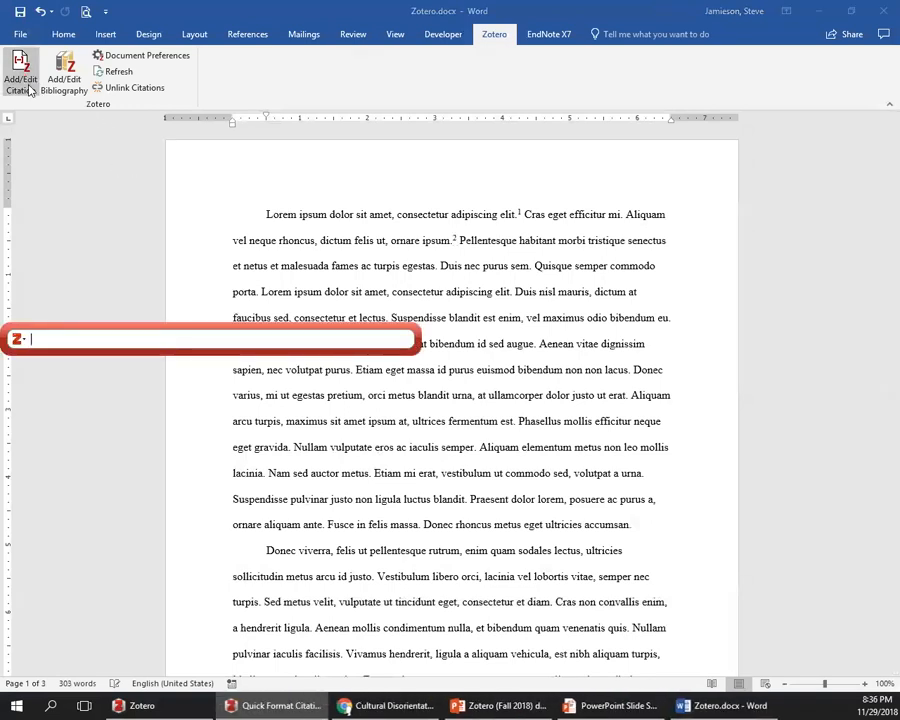
type("collins")
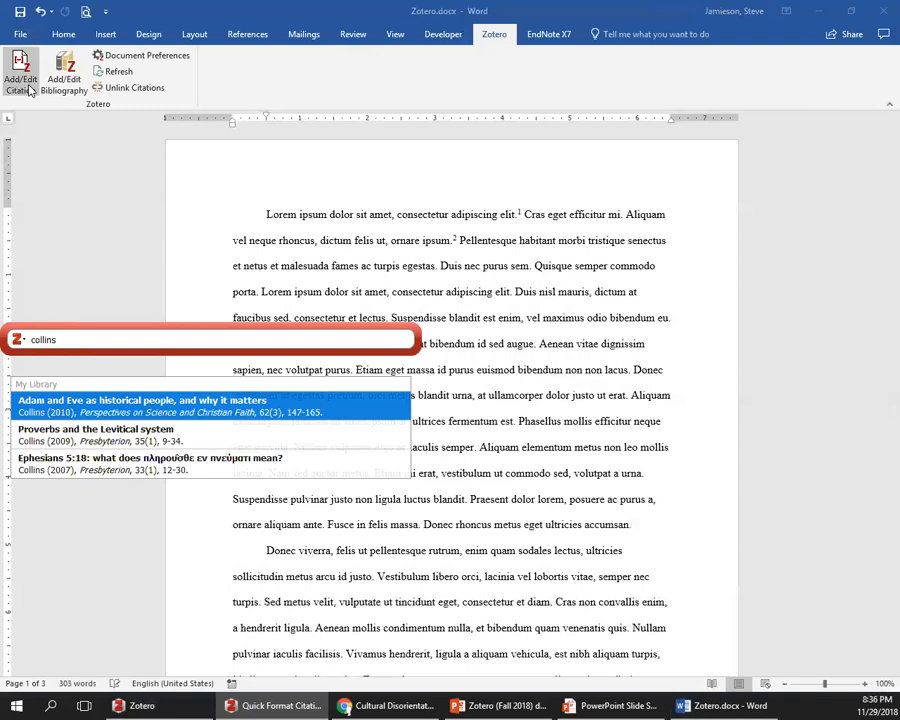
left_click(107, 465)
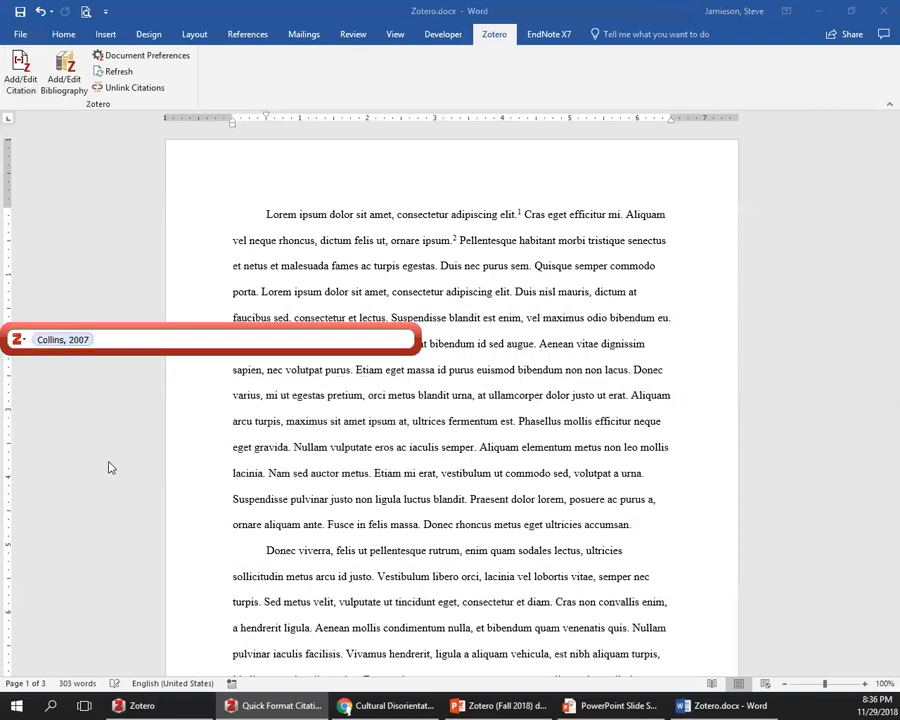
left_click(70, 339)
left_click(123, 414)
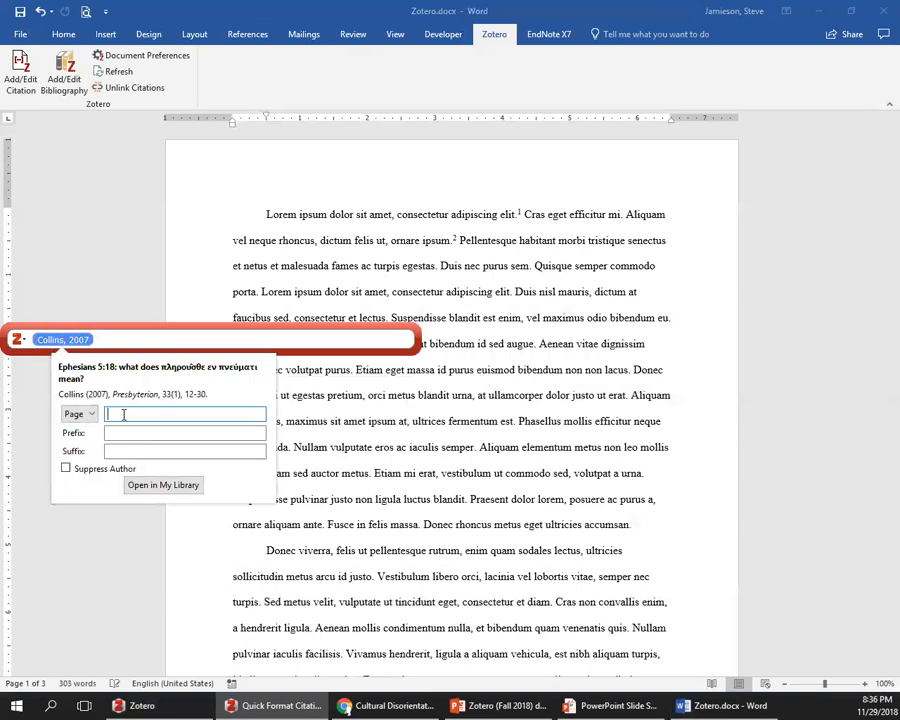
type("25")
key("Return")
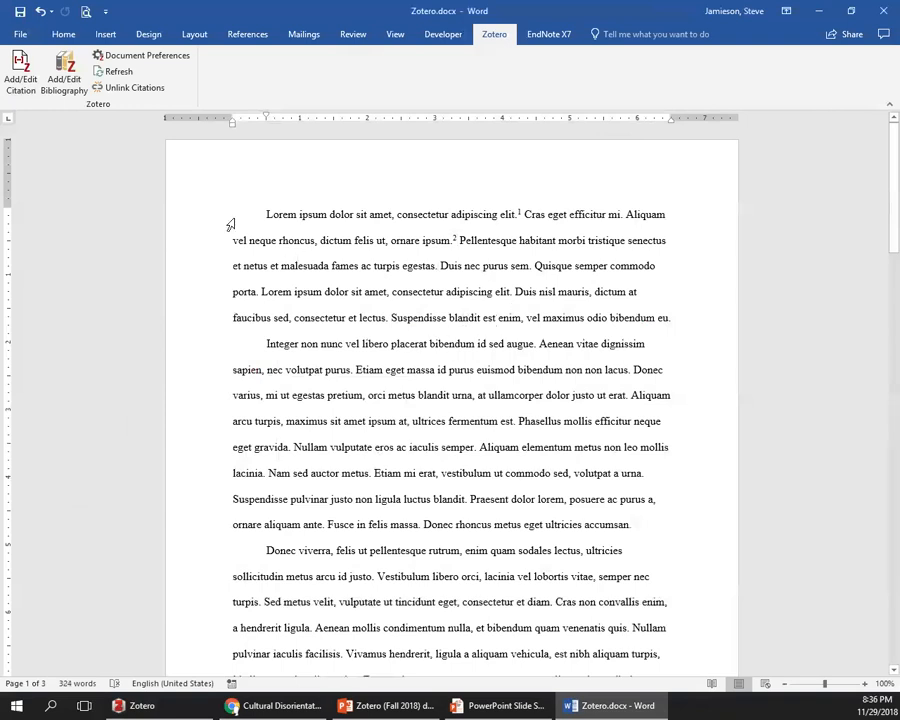
left_click(22, 80)
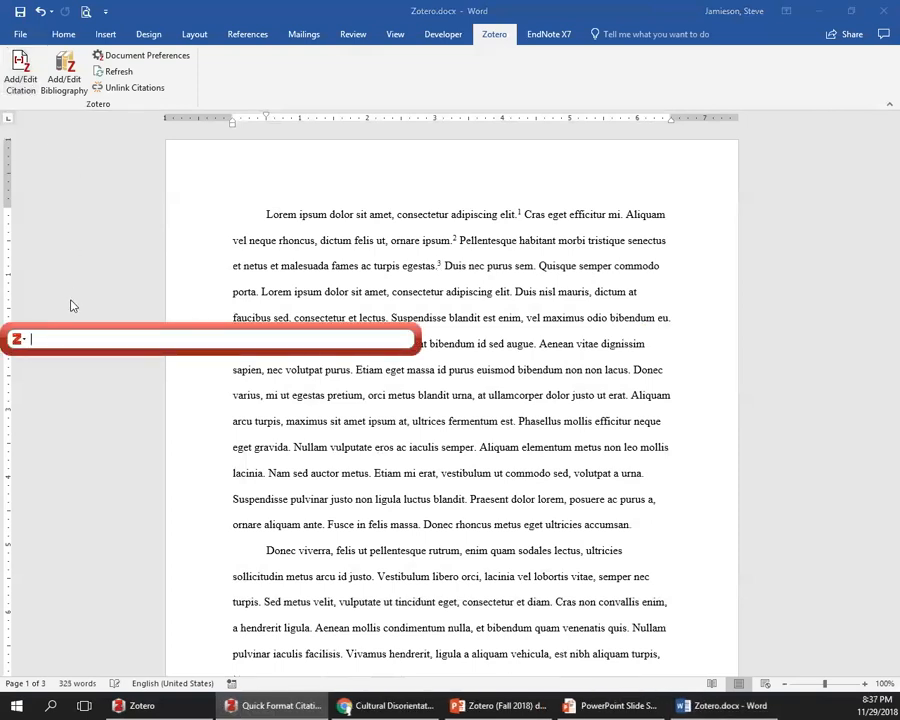
type("williams")
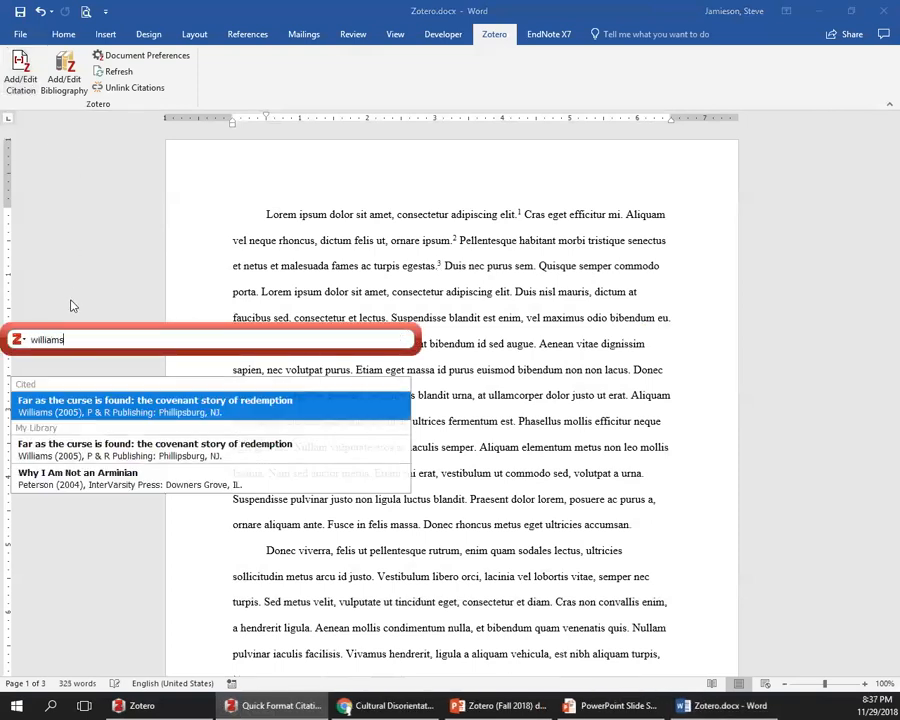
left_click(68, 401)
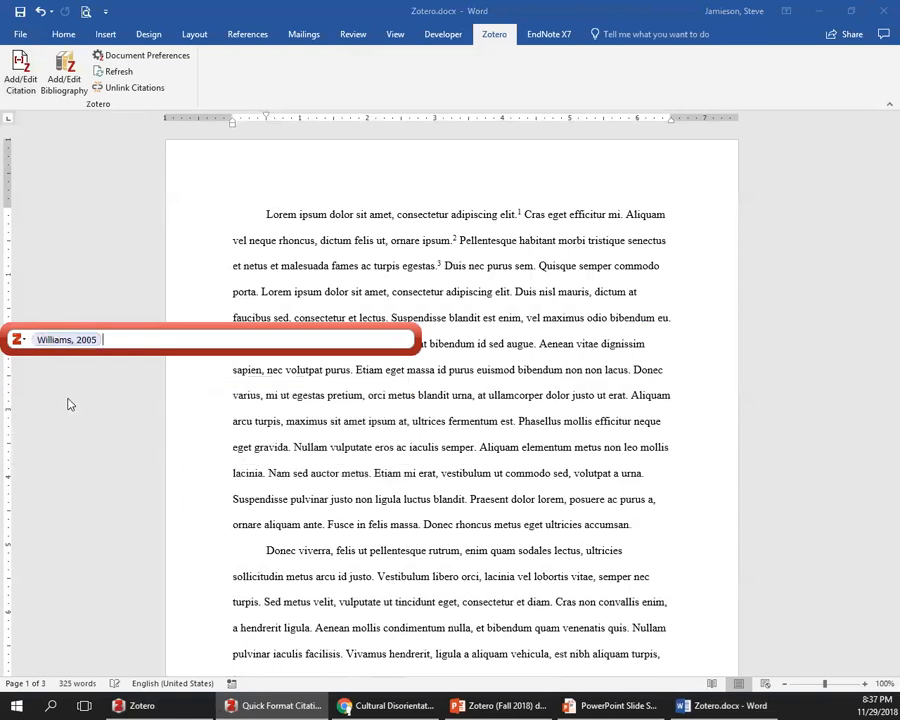
left_click(85, 341)
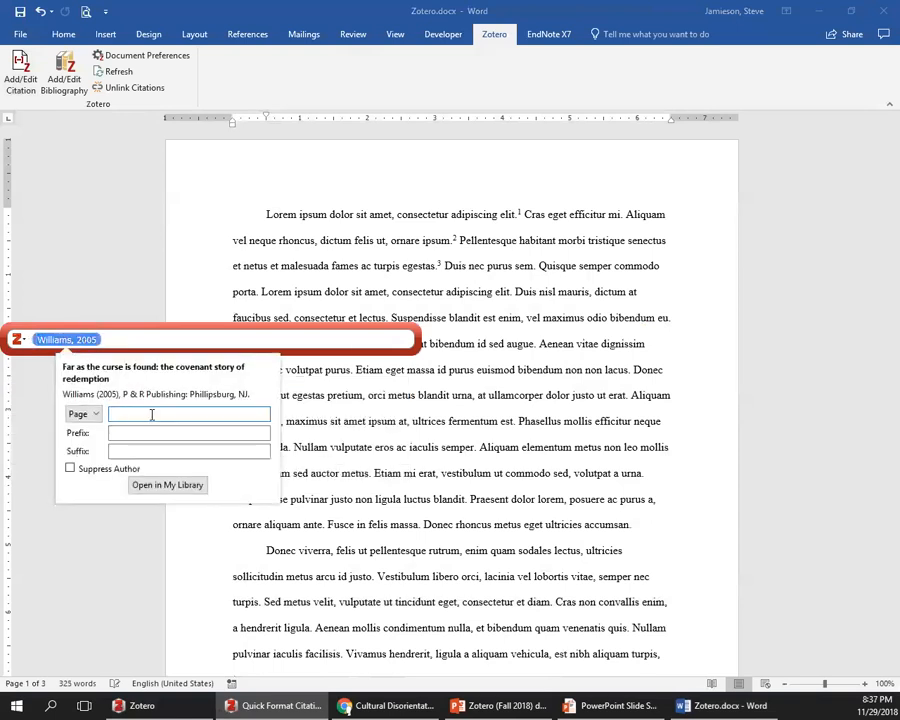
type("86")
key("Return")
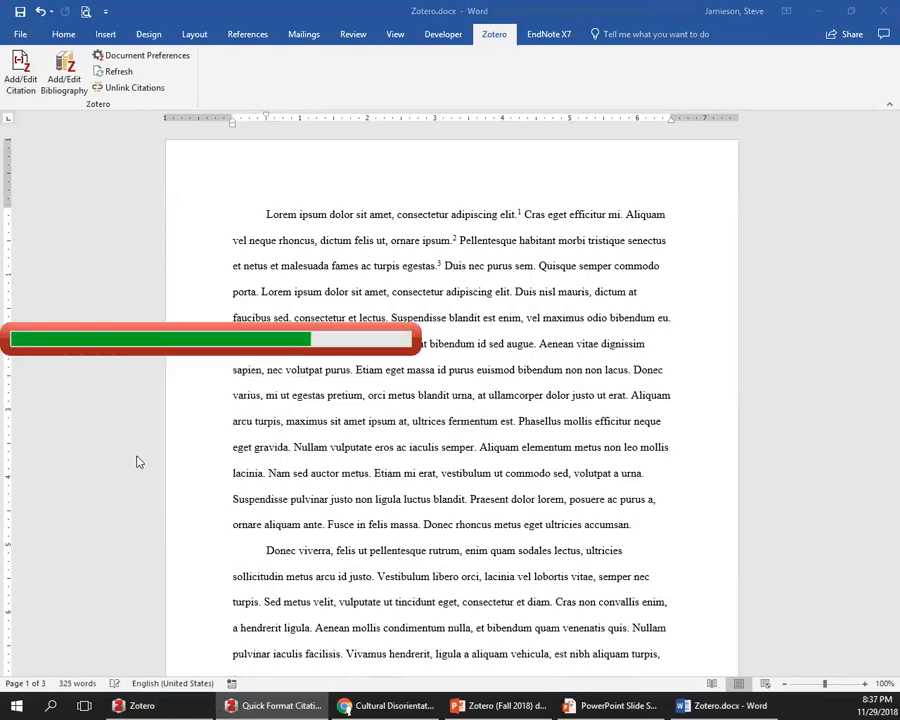
scroll(231, 378, "down", 1)
scroll(231, 378, "down", 5)
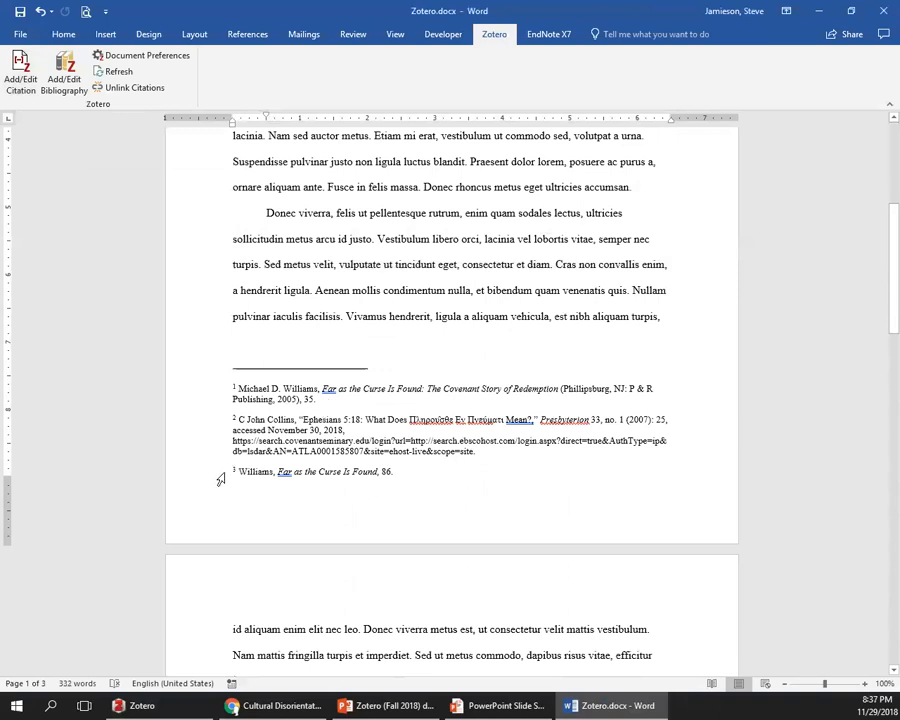
left_click(219, 476)
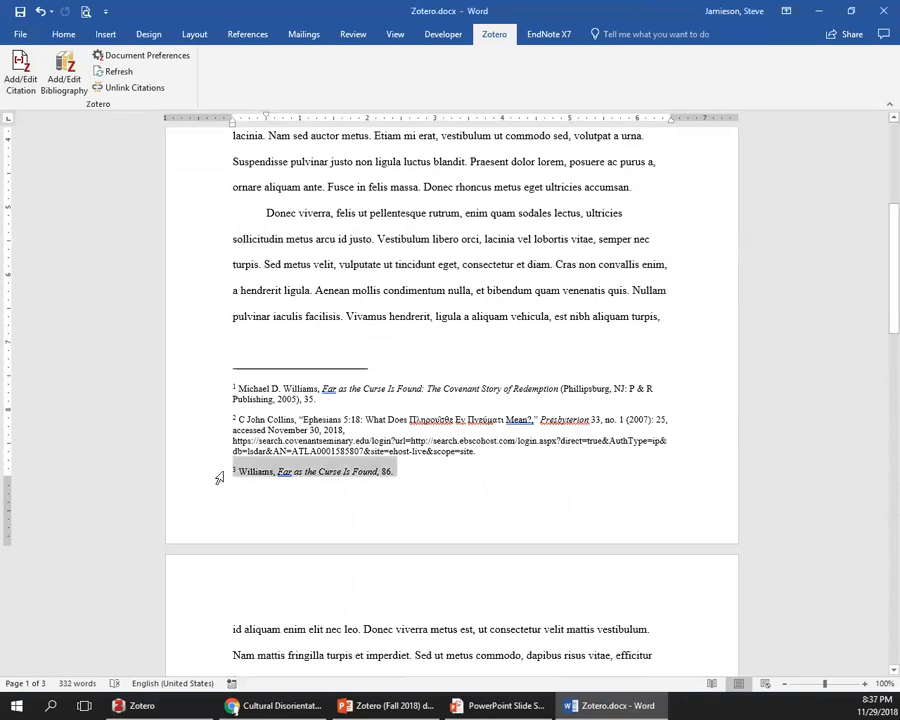
left_click(438, 474)
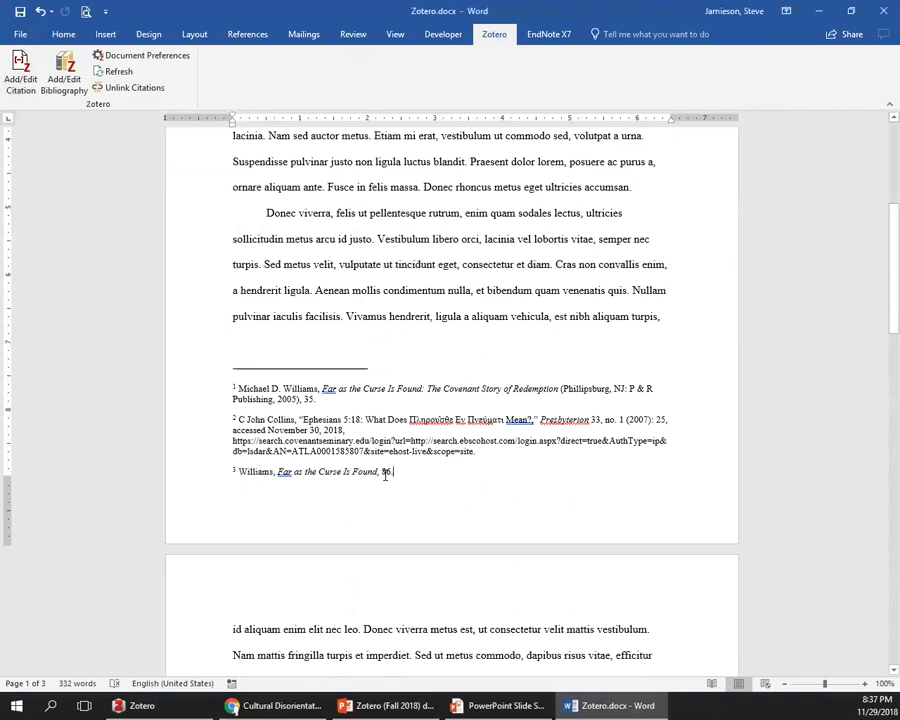
left_click(165, 706)
left_click(220, 158)
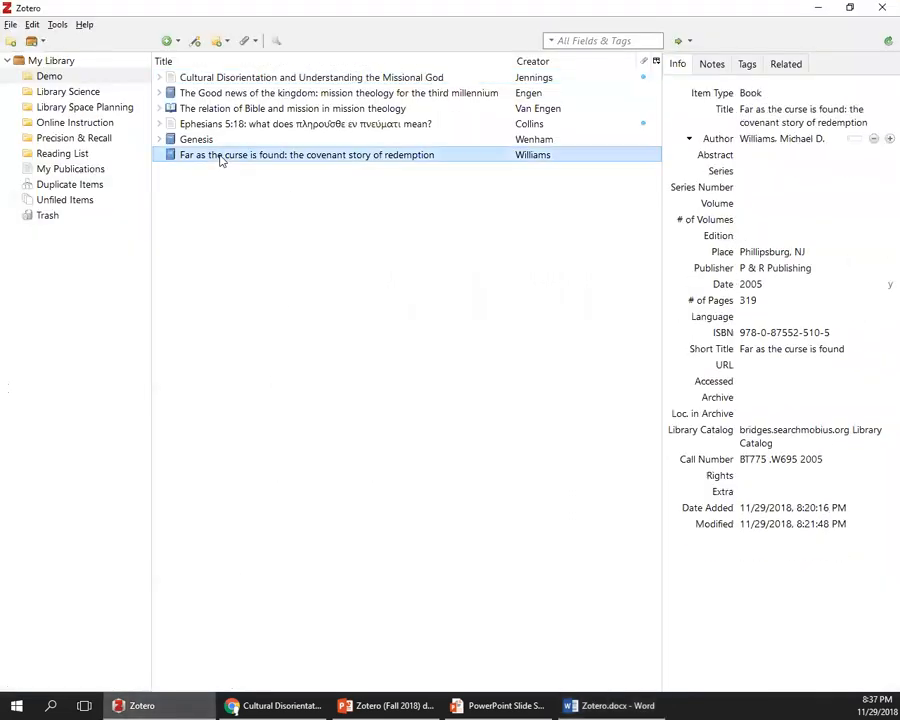
left_click(781, 349)
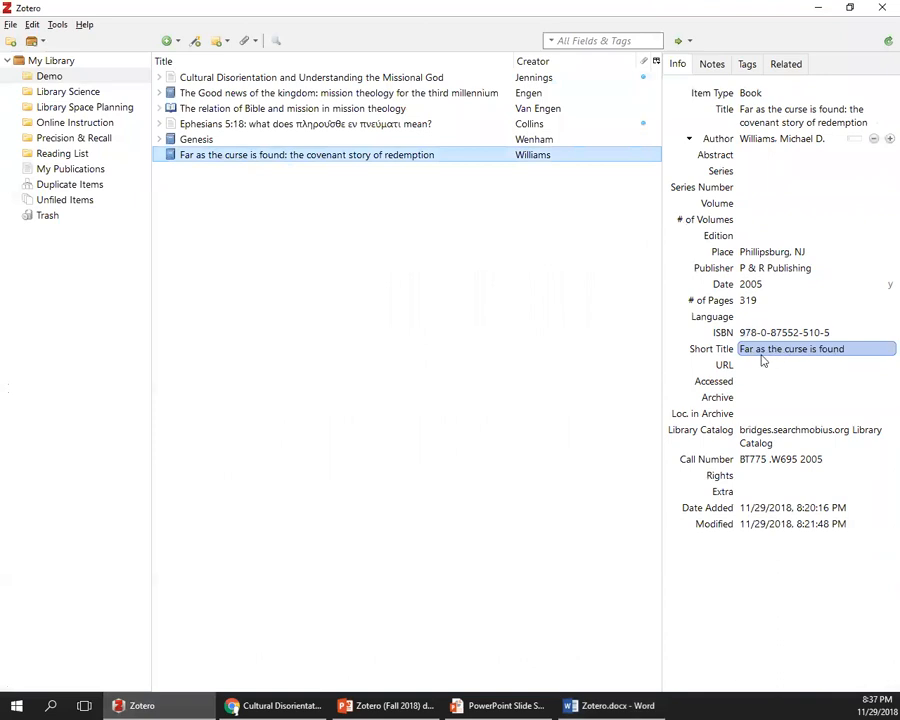
key("Return")
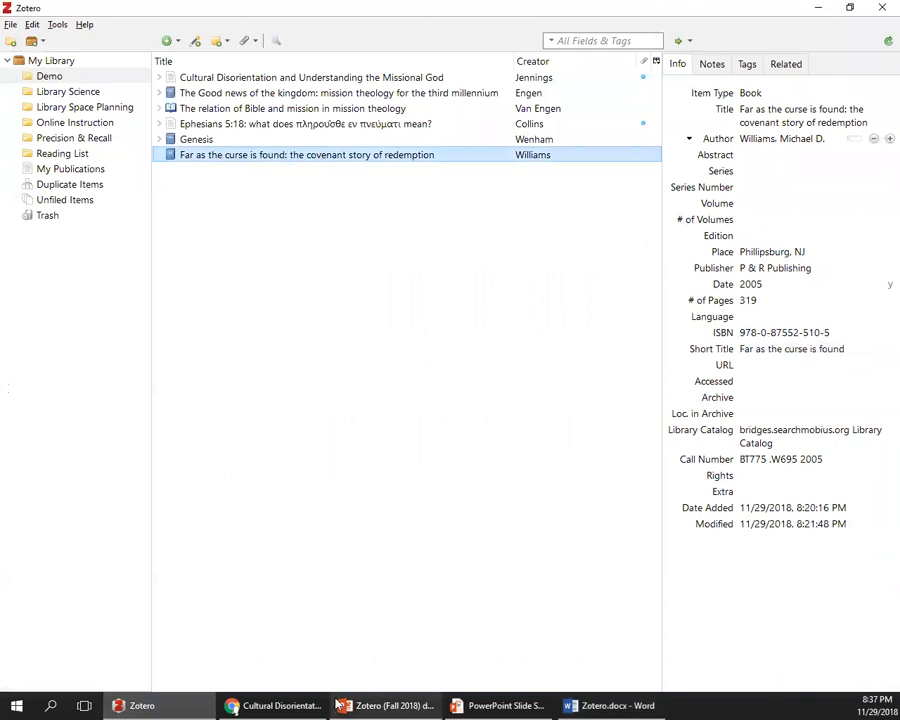
left_click(786, 350)
left_click(858, 117)
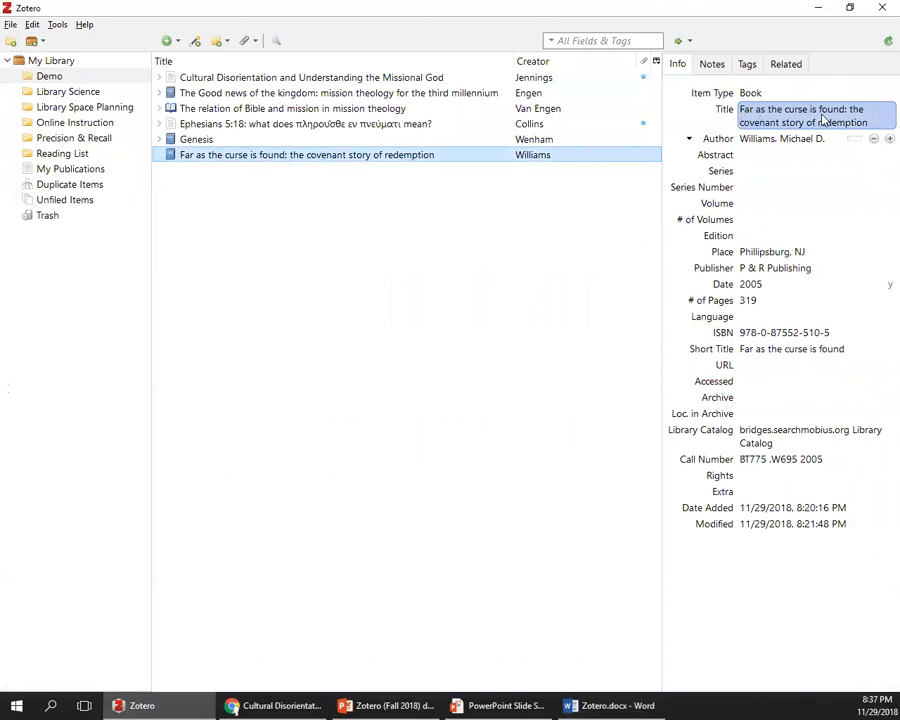
key("Return")
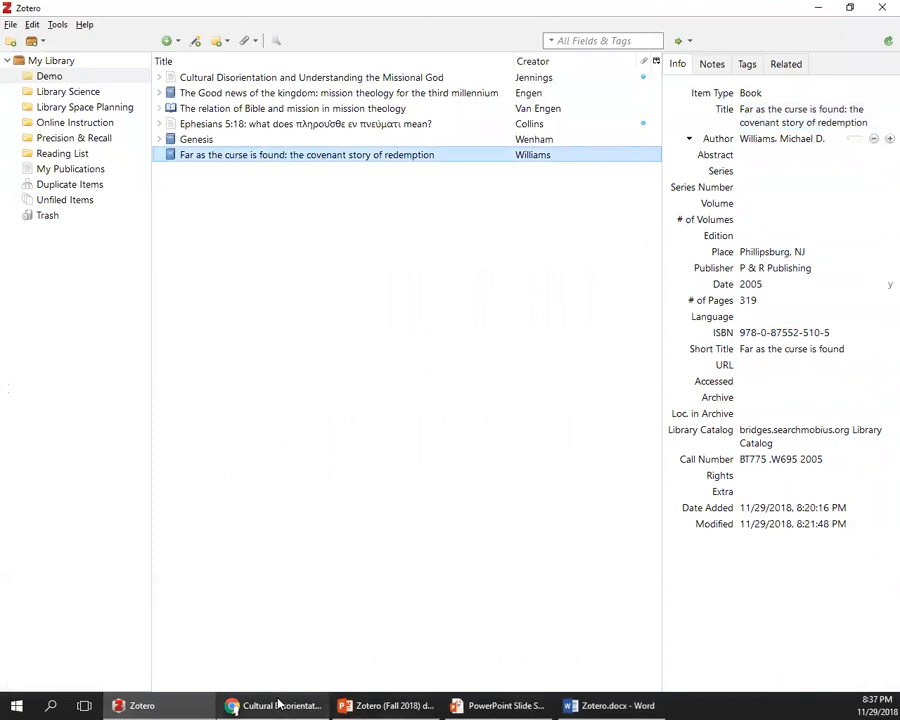
left_click(617, 705)
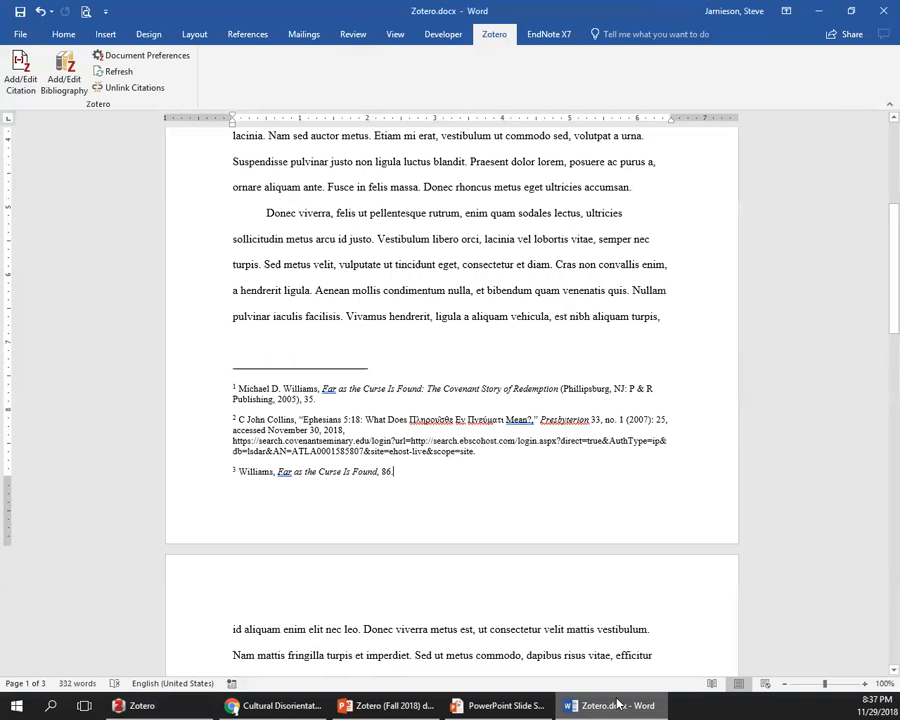
scroll(498, 580, "up", 6)
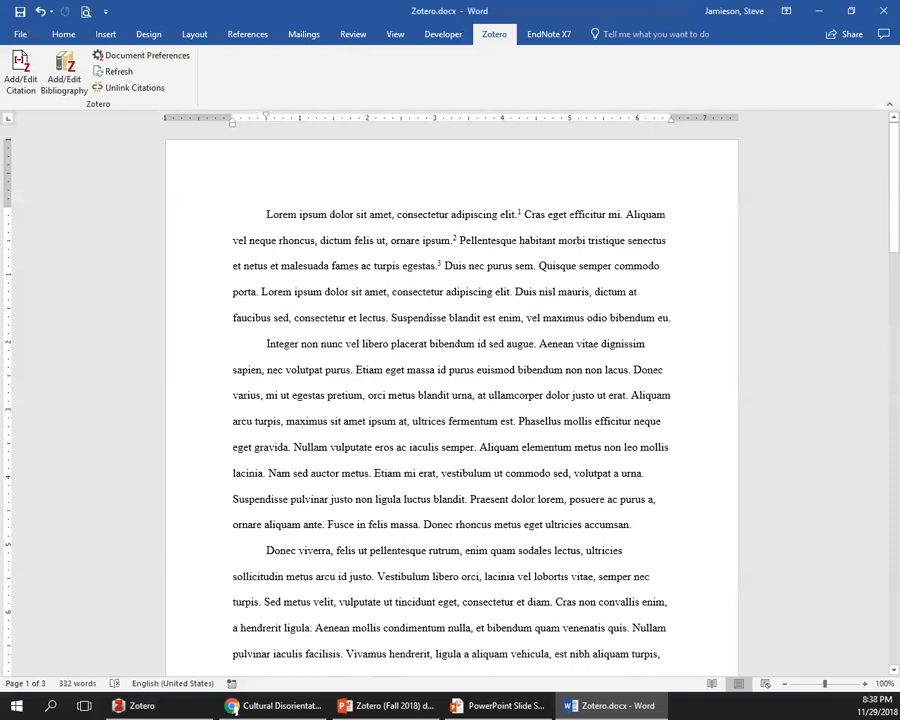
left_click(20, 72)
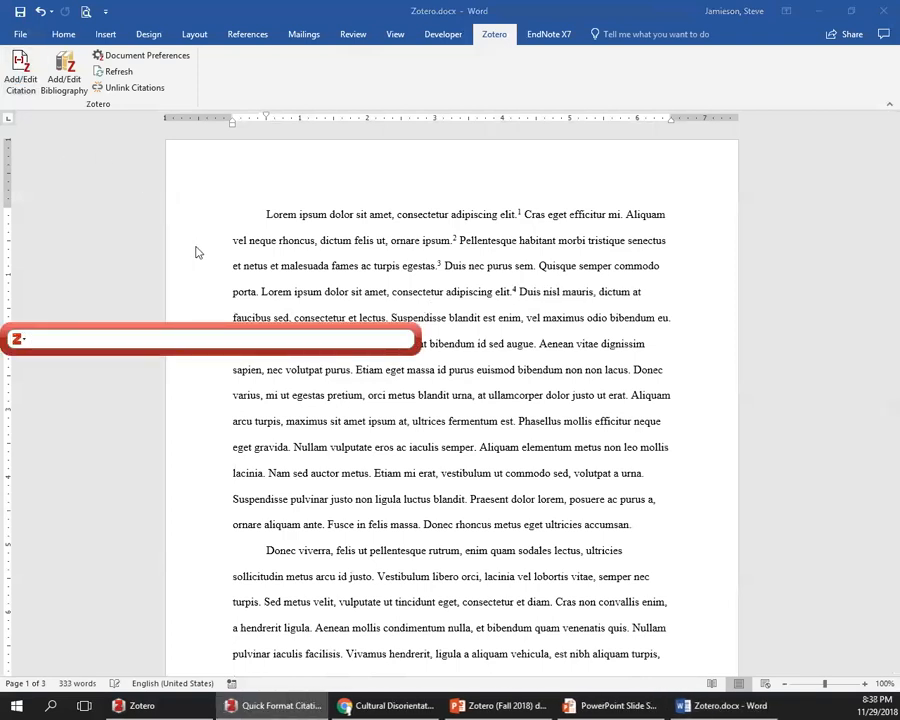
Insert a citation of Williams's Far as the Curse Is Found at page 52 as footnote 4.
type("williams")
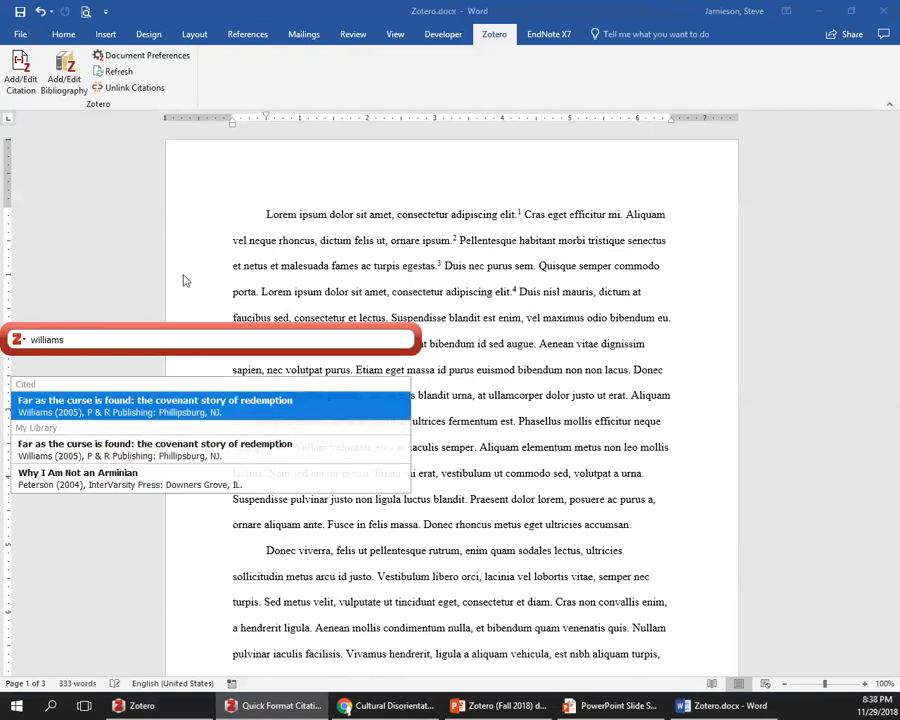
left_click(147, 402)
left_click(82, 339)
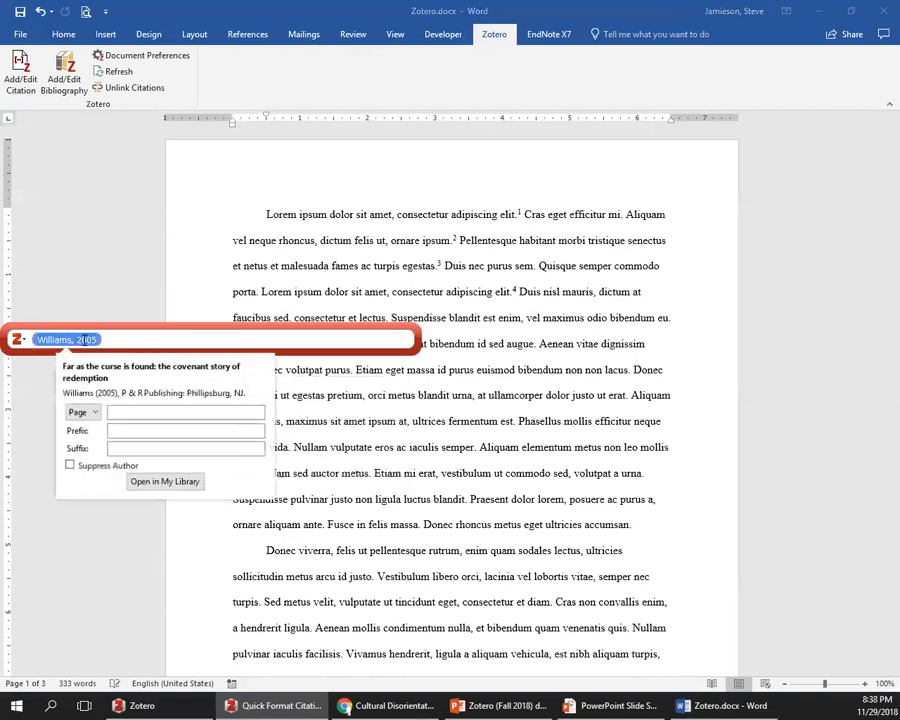
left_click(114, 413)
type("52")
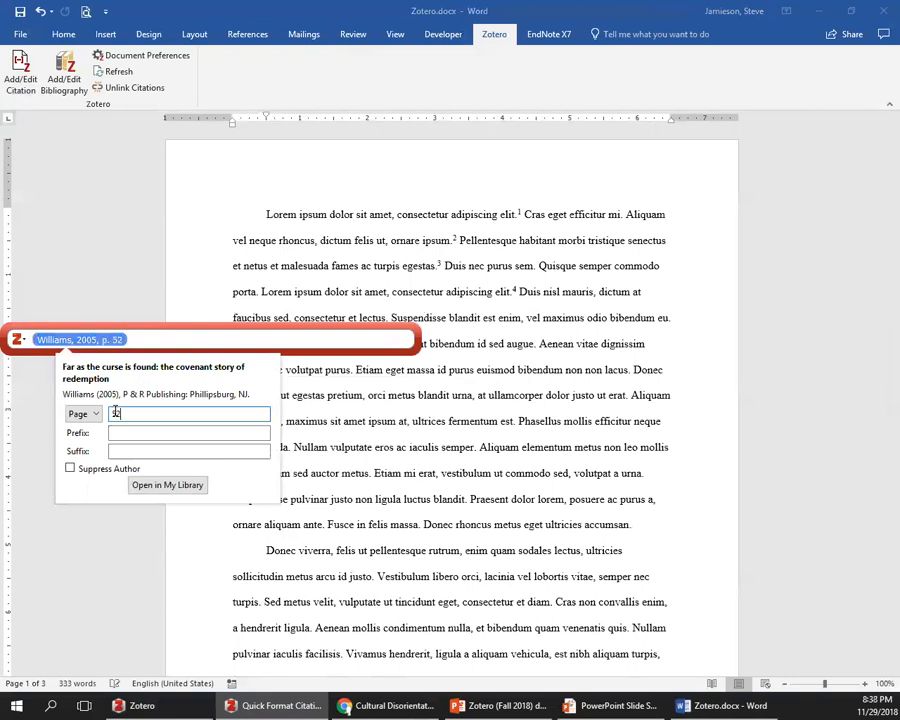
key("Return")
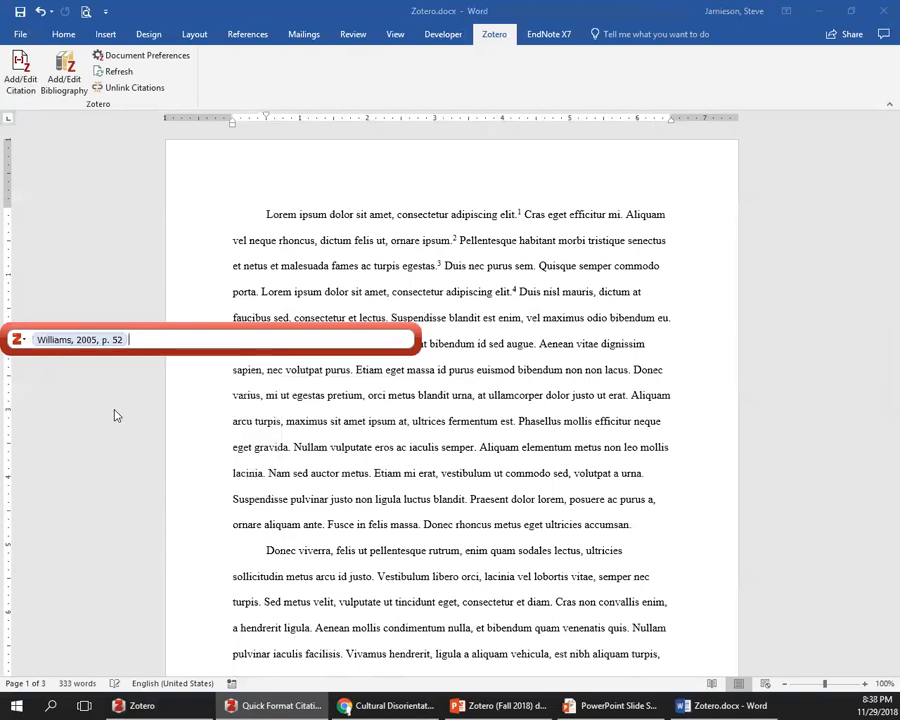
key("Return")
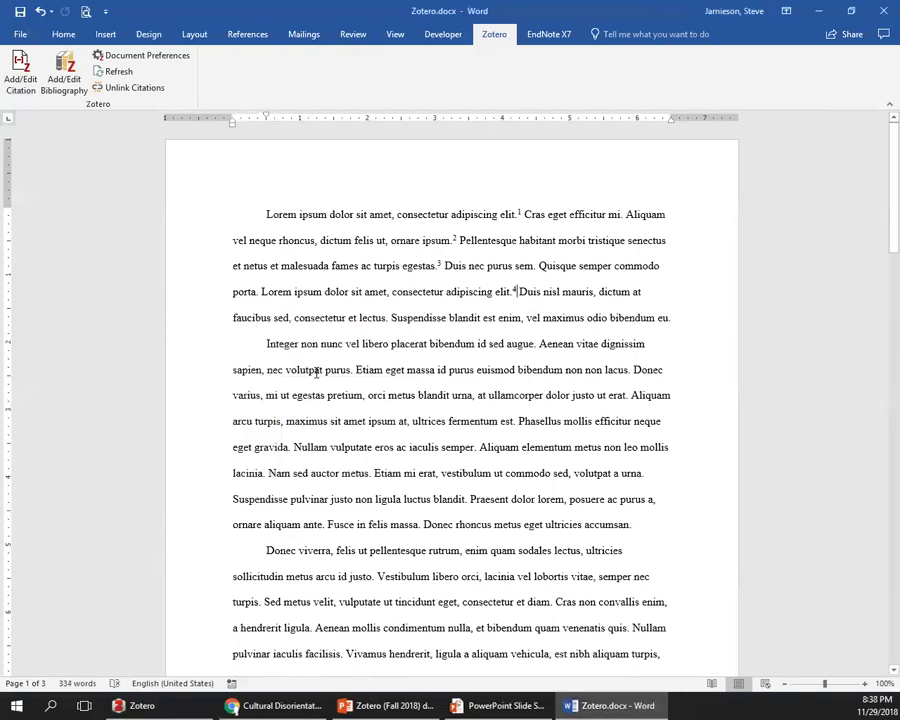
Delete the extra period after 52 in footnote 4's Ibid. note.
scroll(311, 370, "down", 5)
scroll(319, 372, "down", 1)
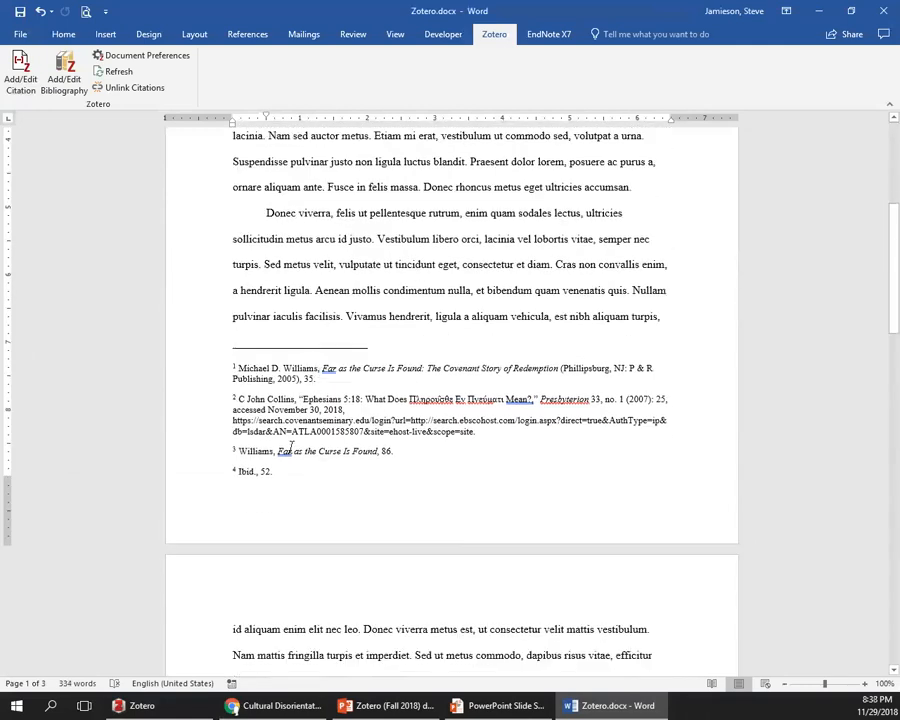
left_click(219, 481)
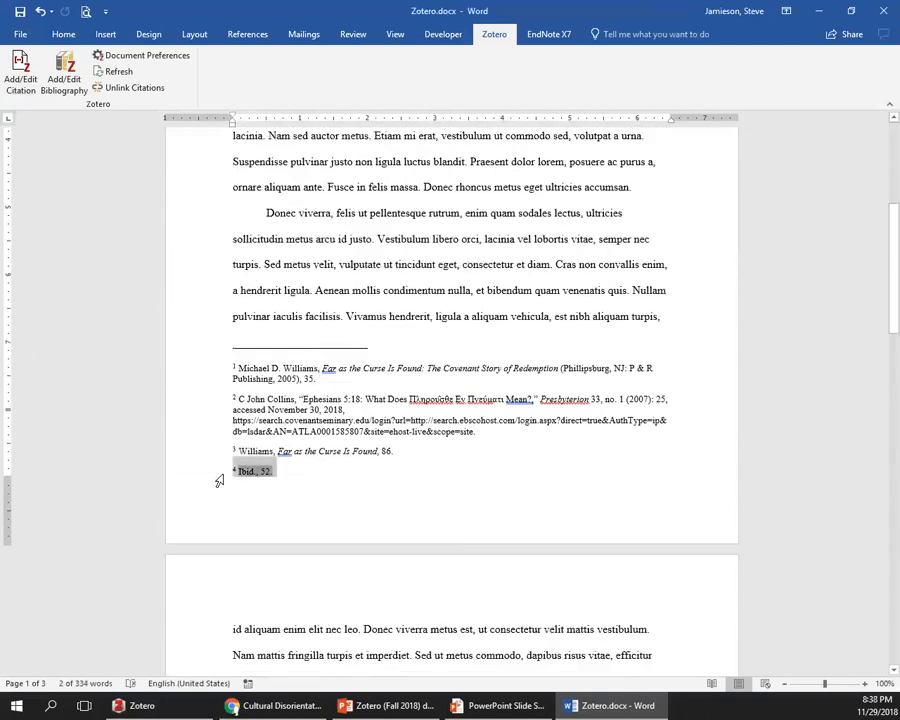
left_click(366, 470)
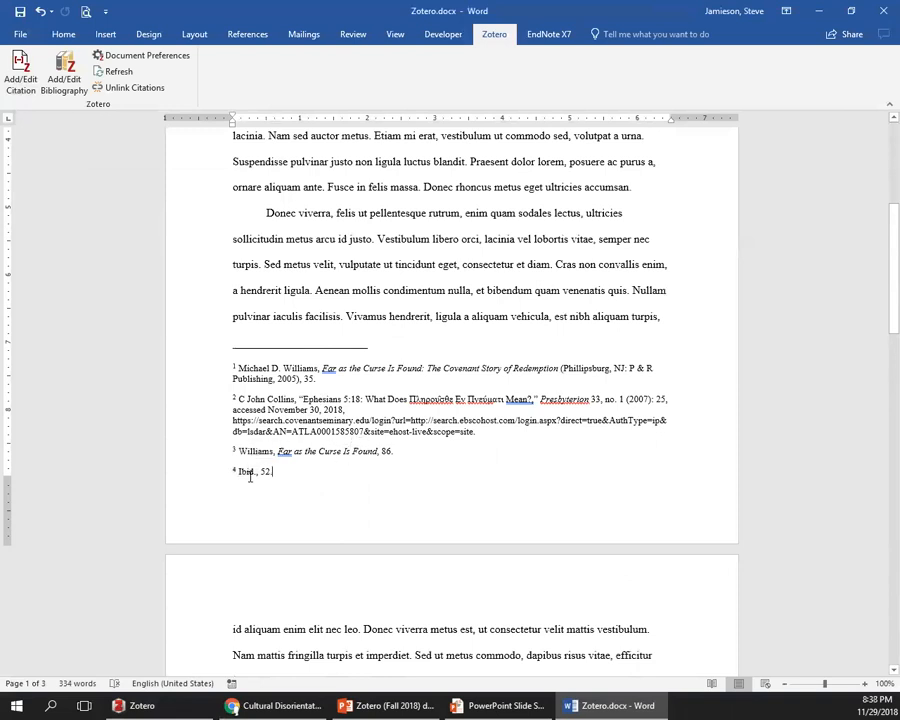
left_click_drag(261, 470, 273, 470)
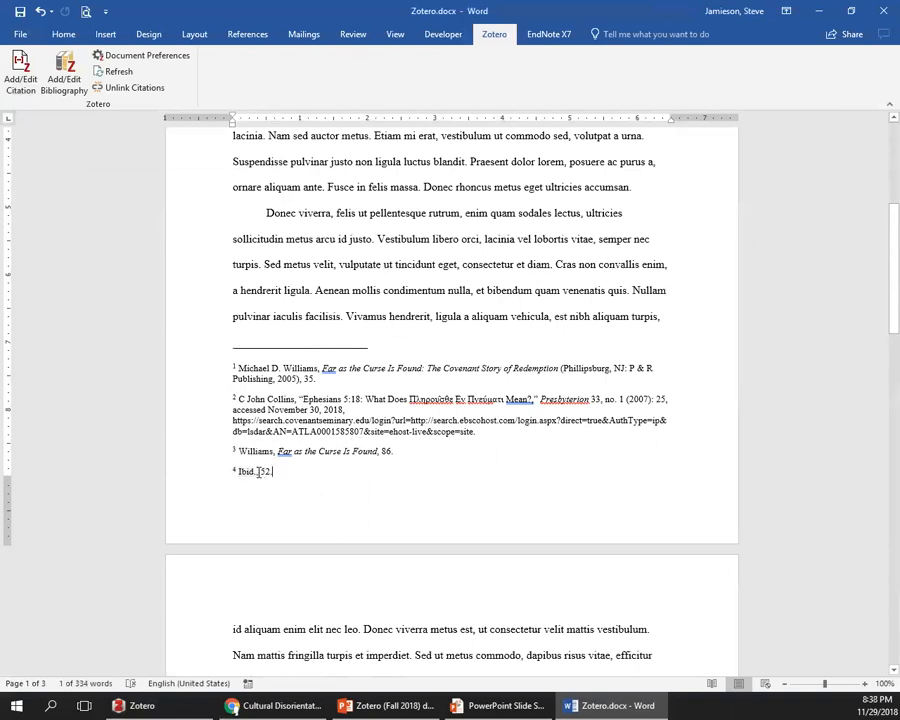
left_click(272, 470)
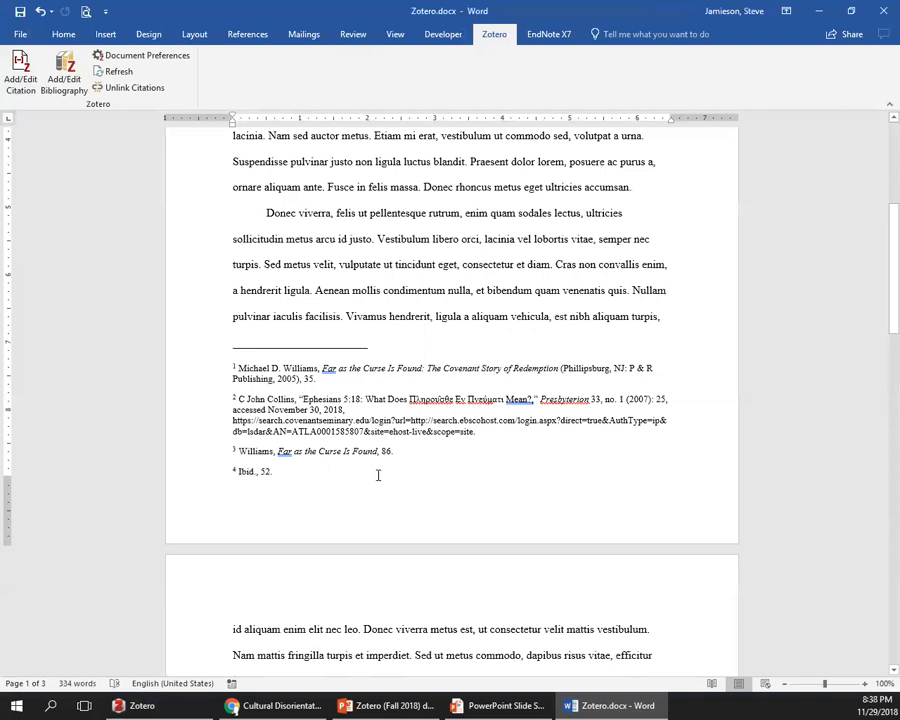
scroll(312, 398, "down", 1)
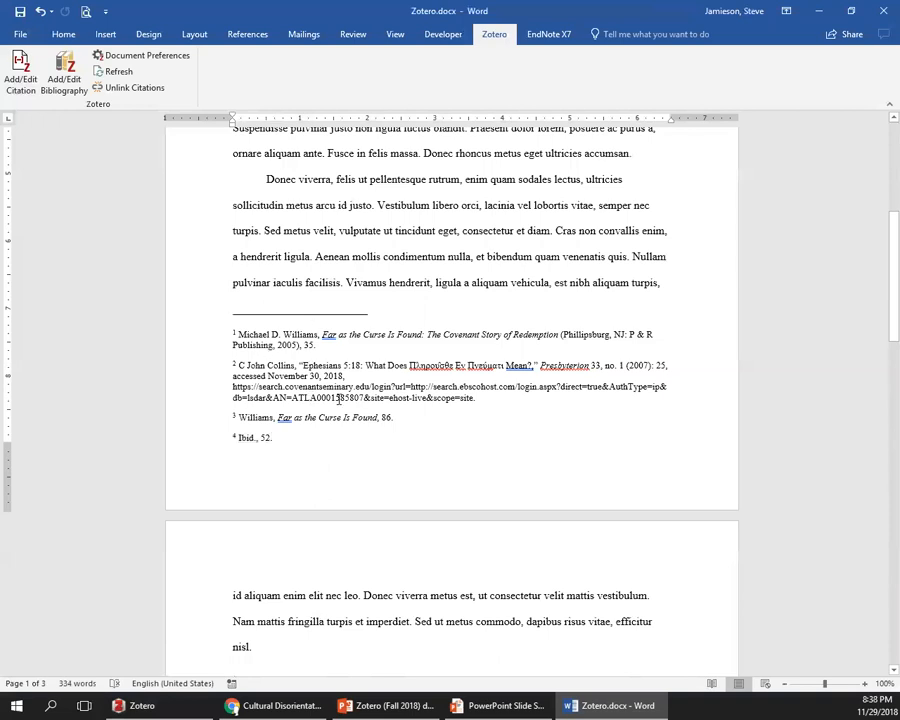
key("BackSpace")
scroll(299, 410, "up", 4)
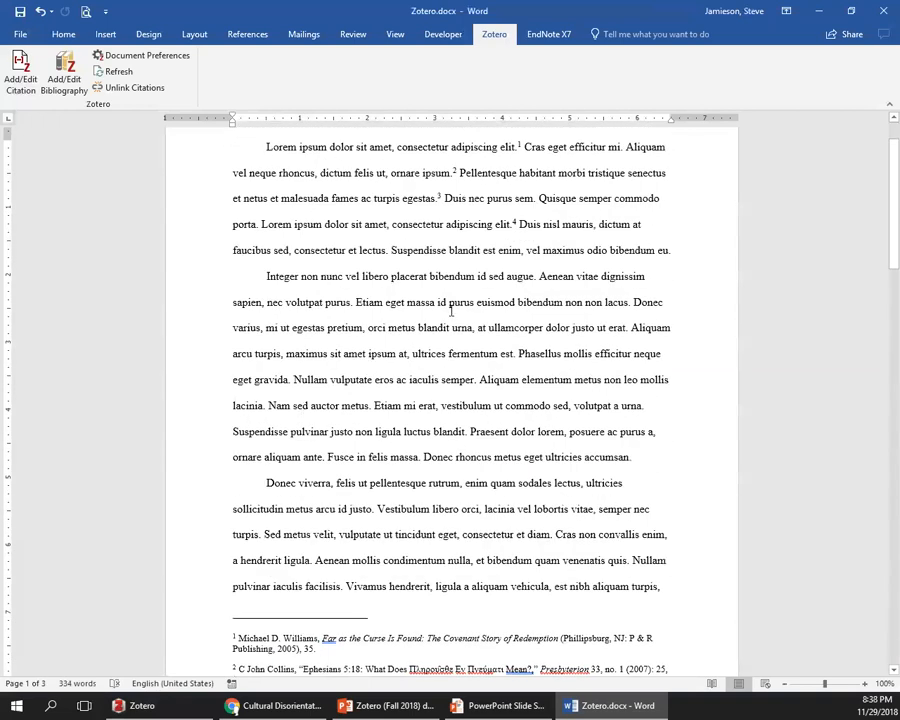
Compose a citation of Wenham's 1987 Genesis at page 1:42 after 'lectus.'.
left_click(388, 250)
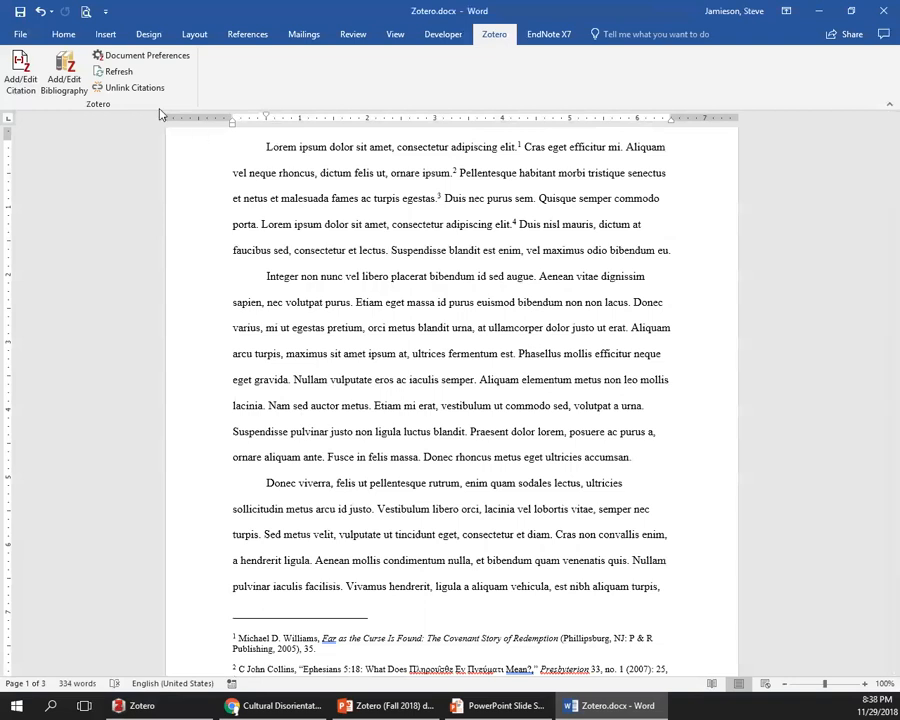
left_click(21, 66)
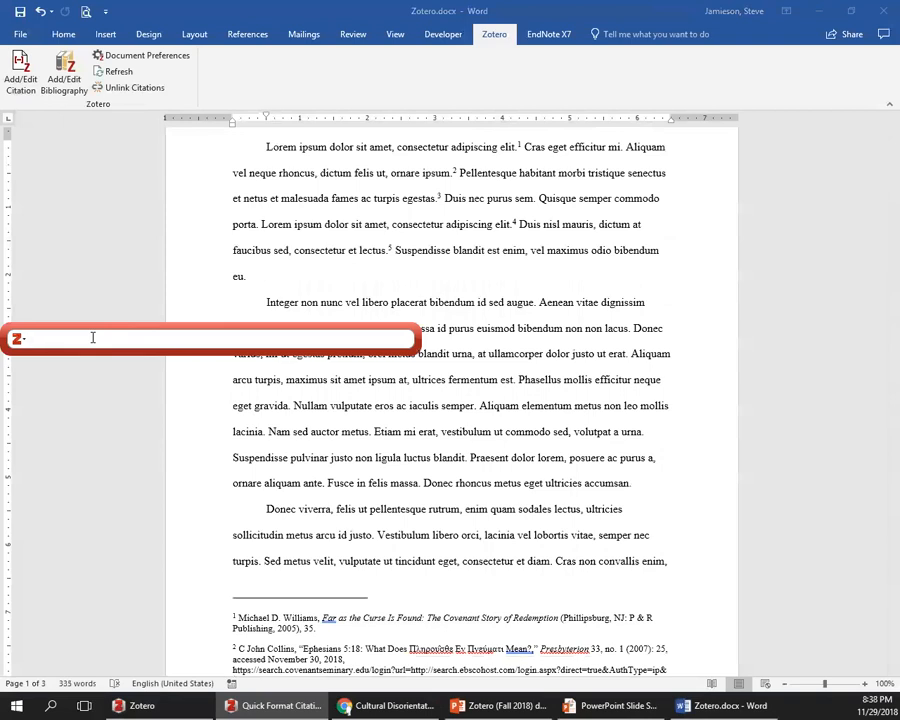
type("wenham")
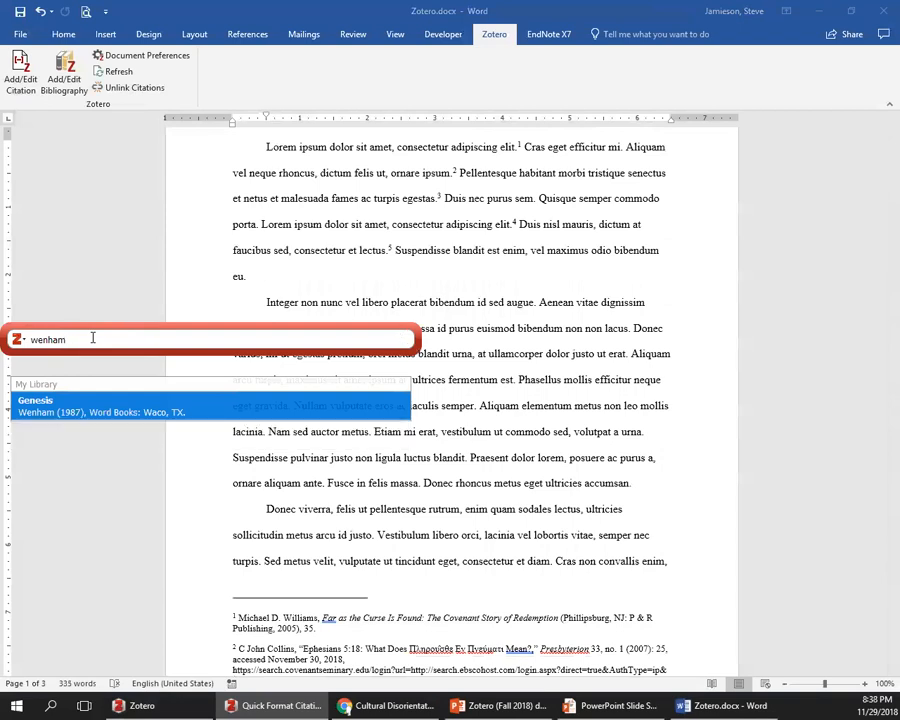
left_click(80, 410)
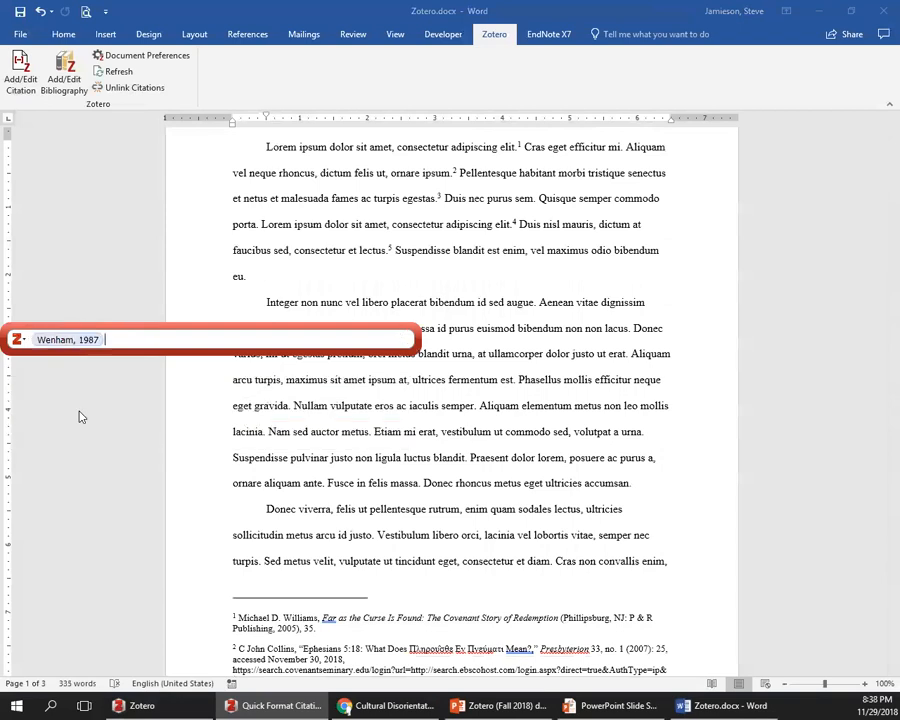
left_click(85, 341)
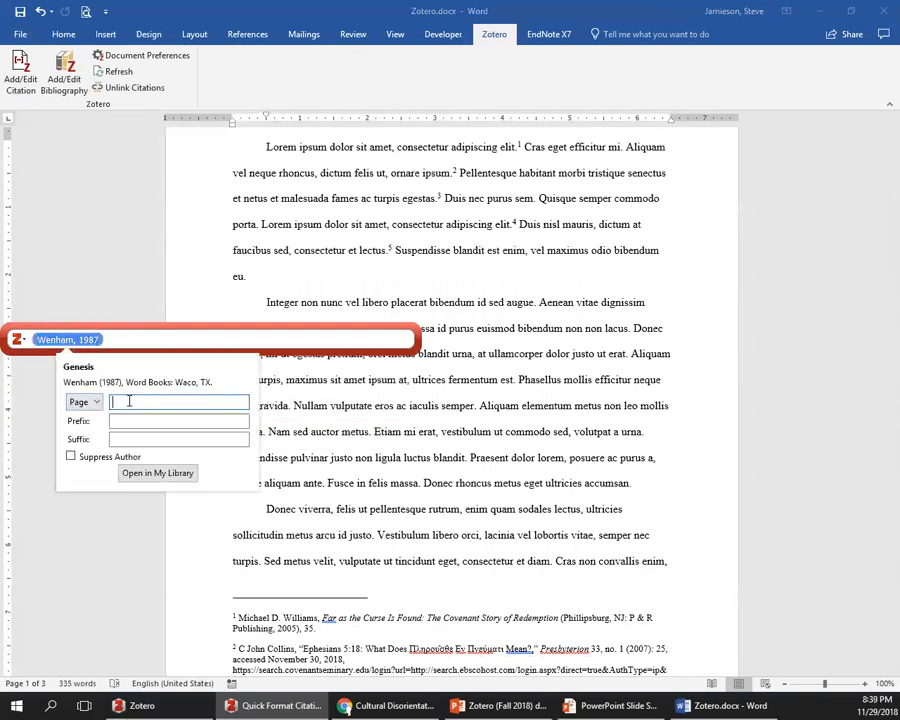
type("1:42")
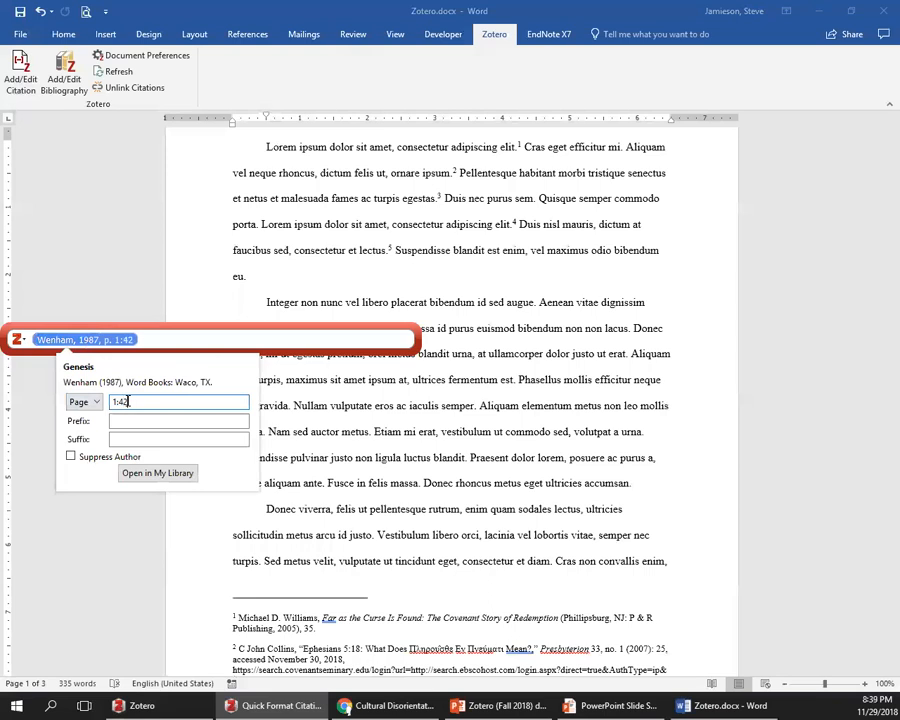
key("Return")
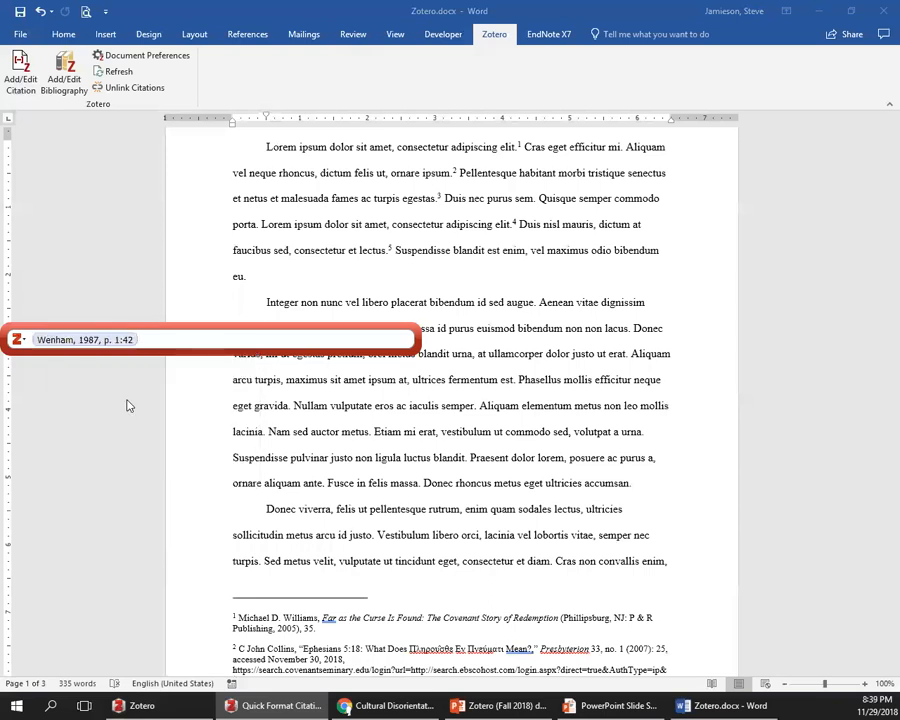
Check footnote 5's lowercase 'Word biblical commentary' series title, then bring up the Zotero library.
scroll(272, 408, "down", 3)
scroll(272, 408, "down", 4)
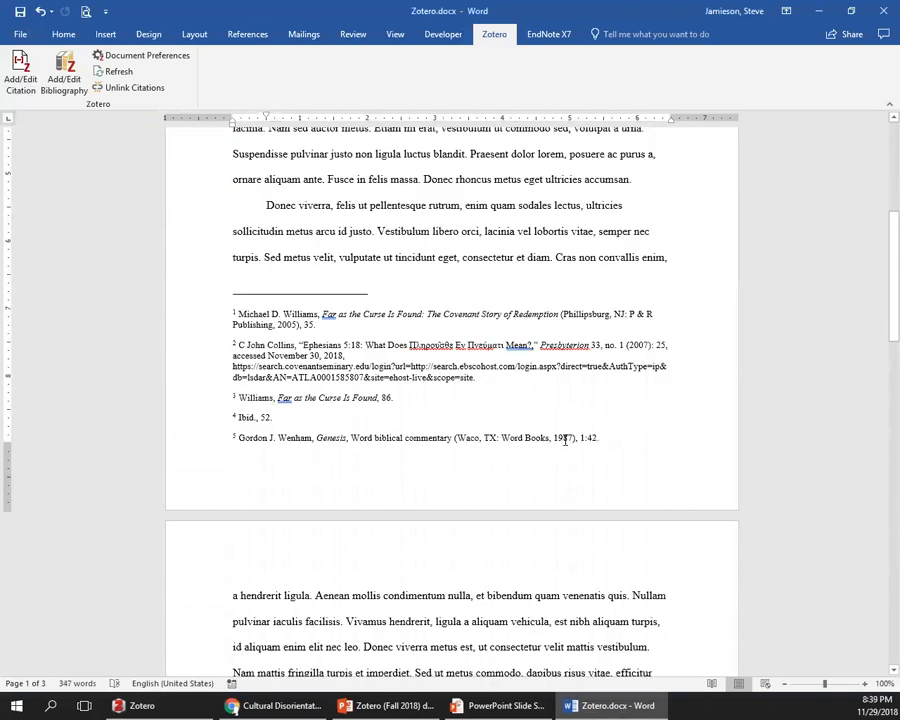
left_click(521, 439)
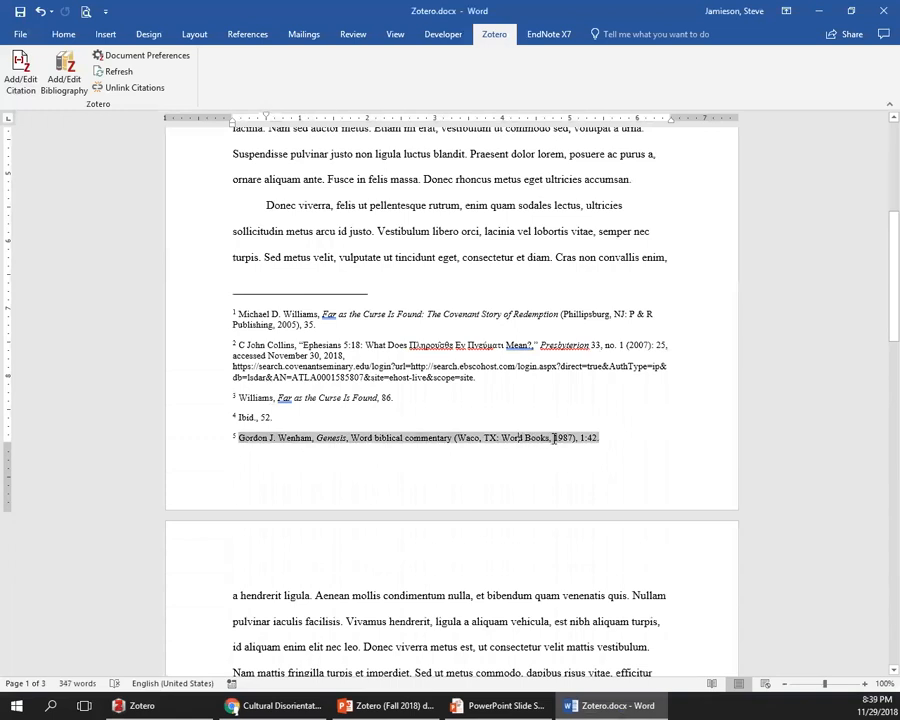
left_click(333, 408)
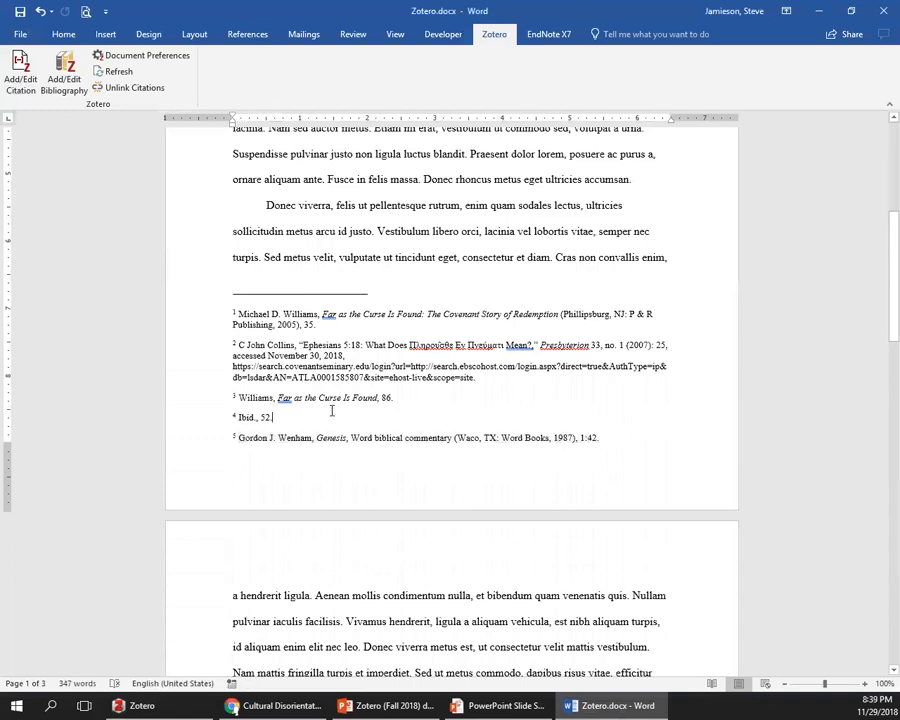
left_click_drag(353, 438, 452, 437)
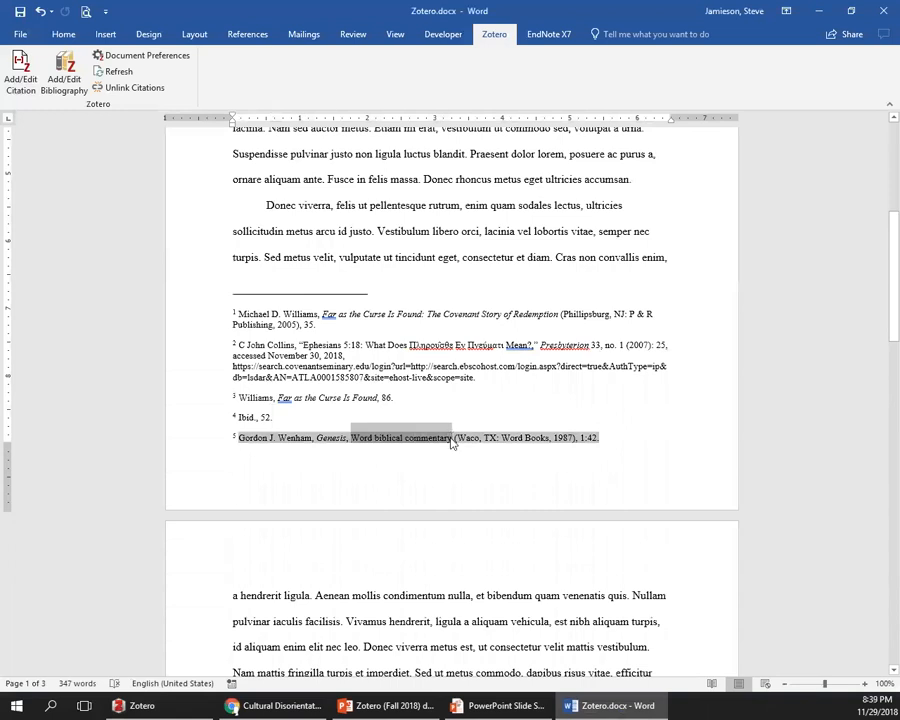
left_click(404, 400)
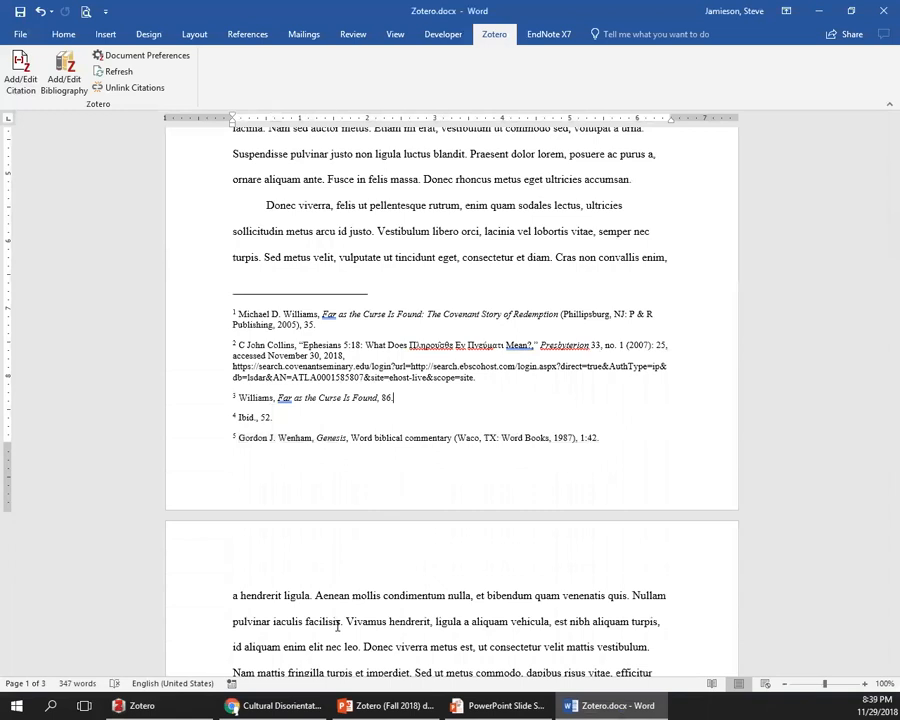
left_click(158, 705)
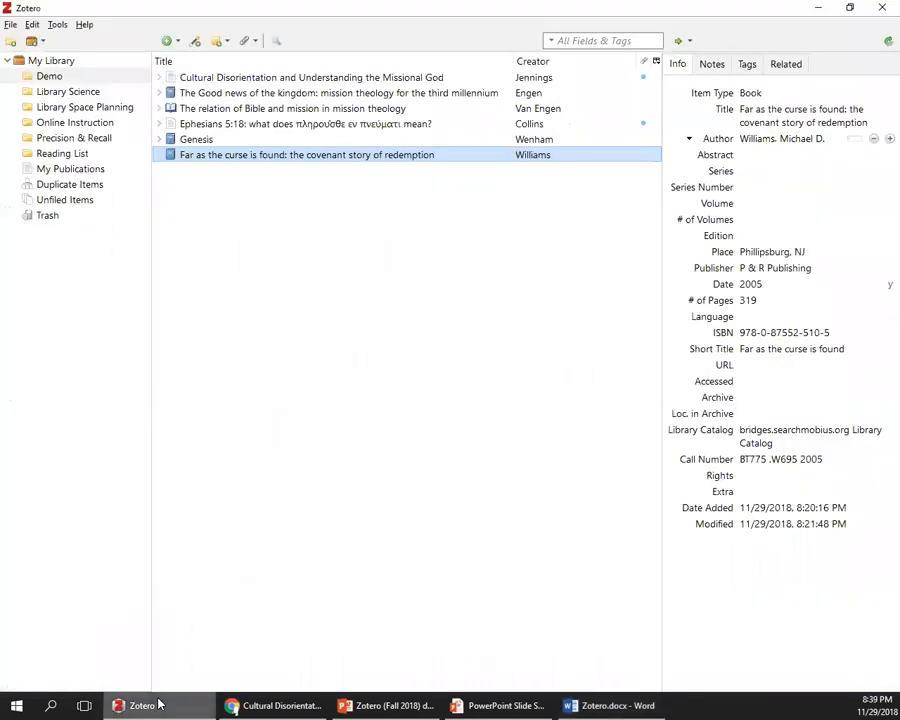
Capitalise the B and C in the Genesis record's Series field and save it.
left_click(200, 146)
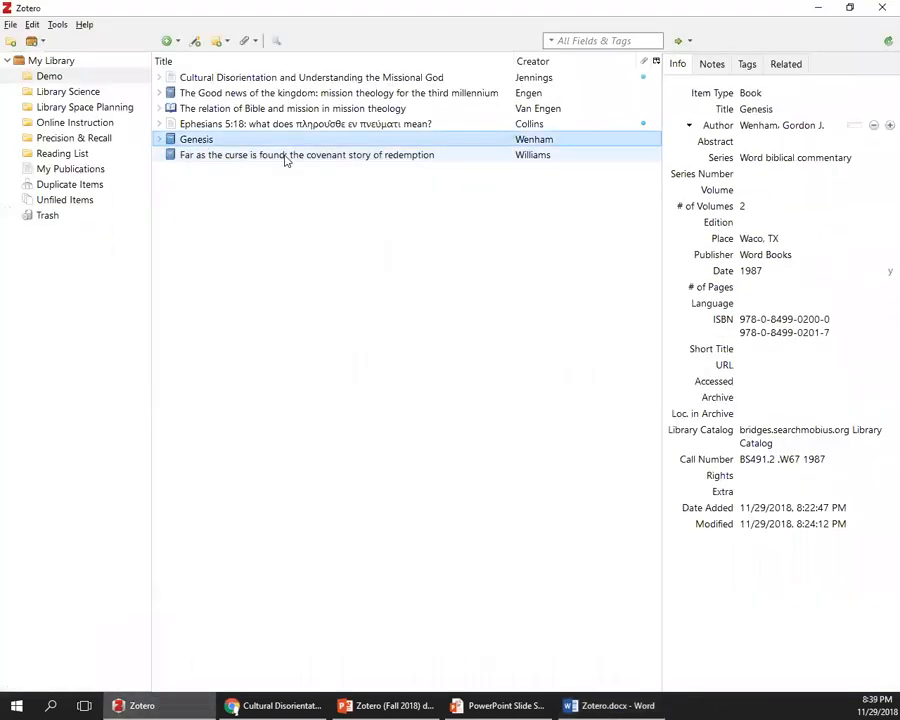
left_click(782, 158)
left_click(767, 157)
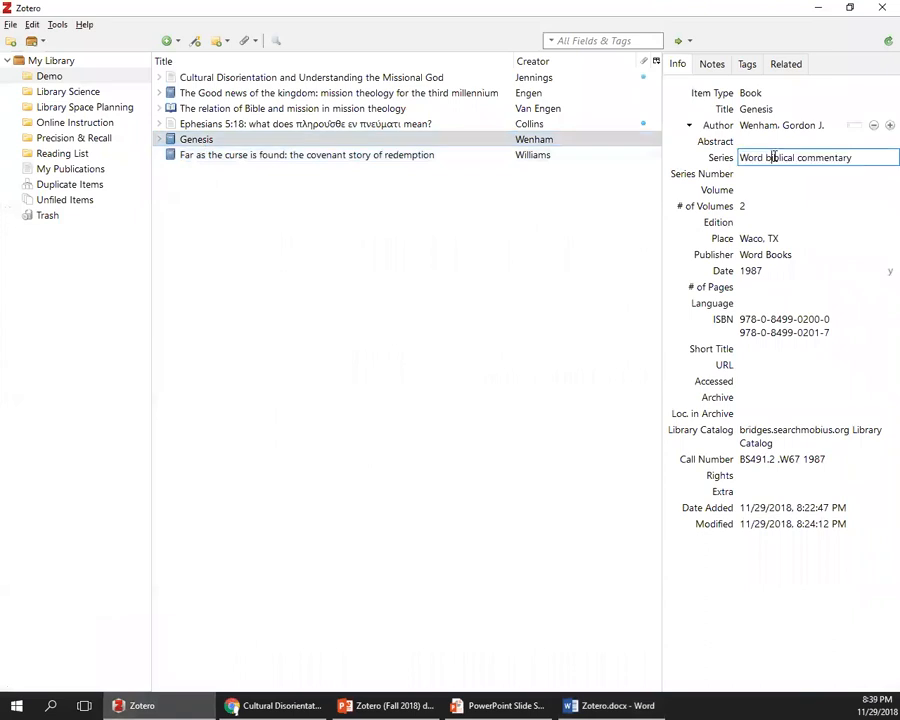
key("BackSpace")
type("B")
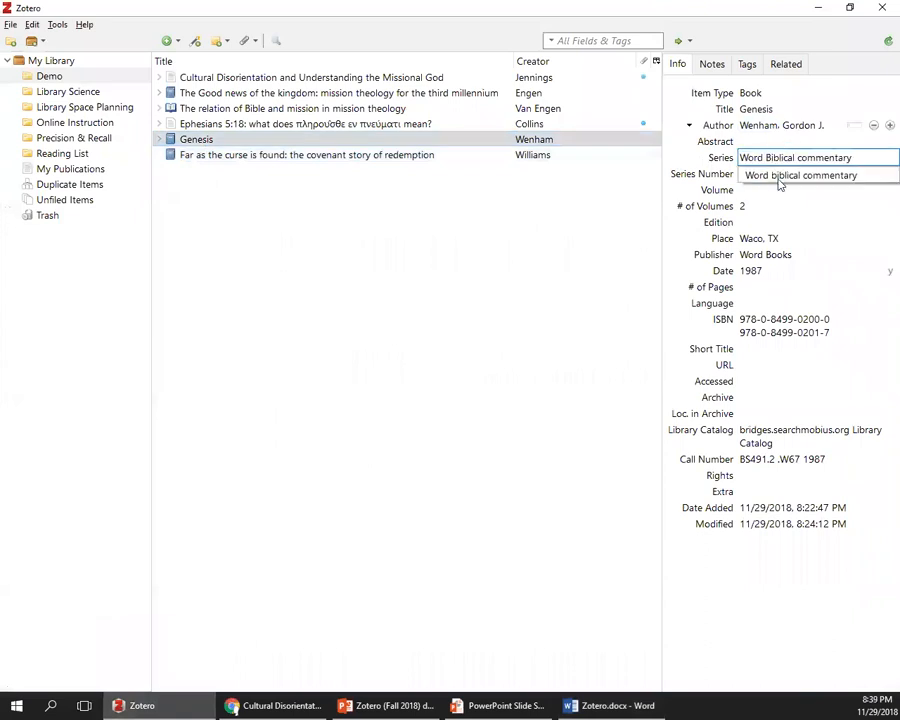
left_click(798, 157)
key("BackSpace")
type("C")
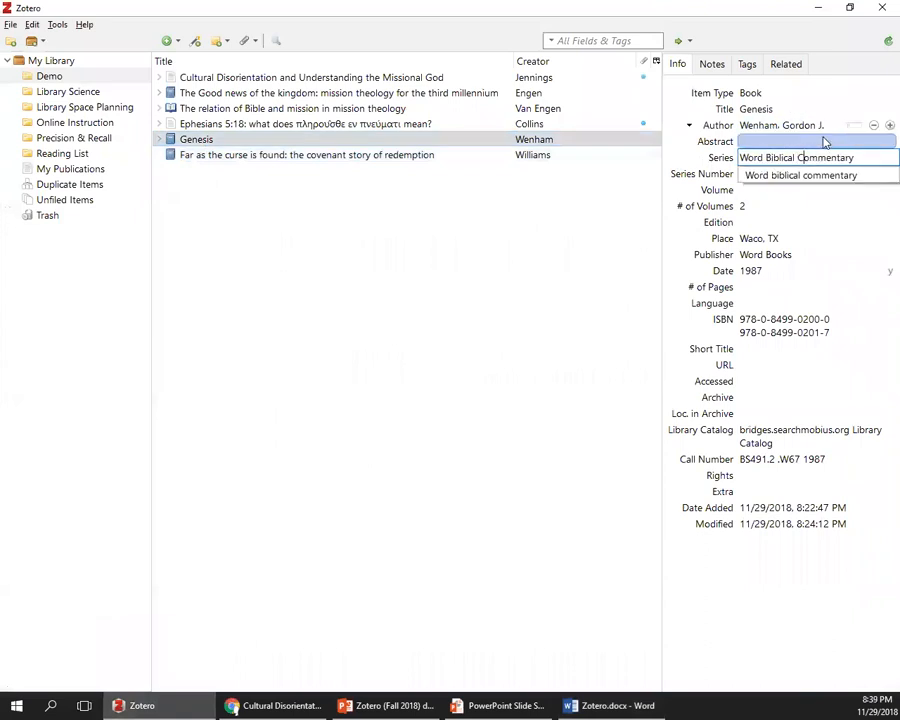
left_click(697, 204)
left_click(690, 160)
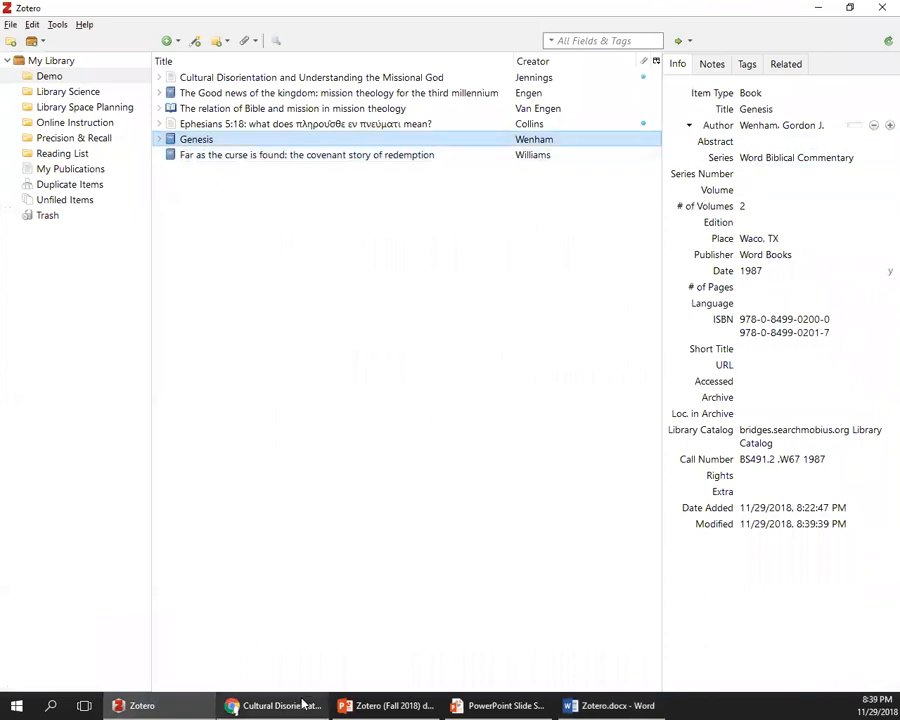
Back in Zotero.docx, refresh the Zotero citations and scroll down to the Bibliography page.
left_click(585, 706)
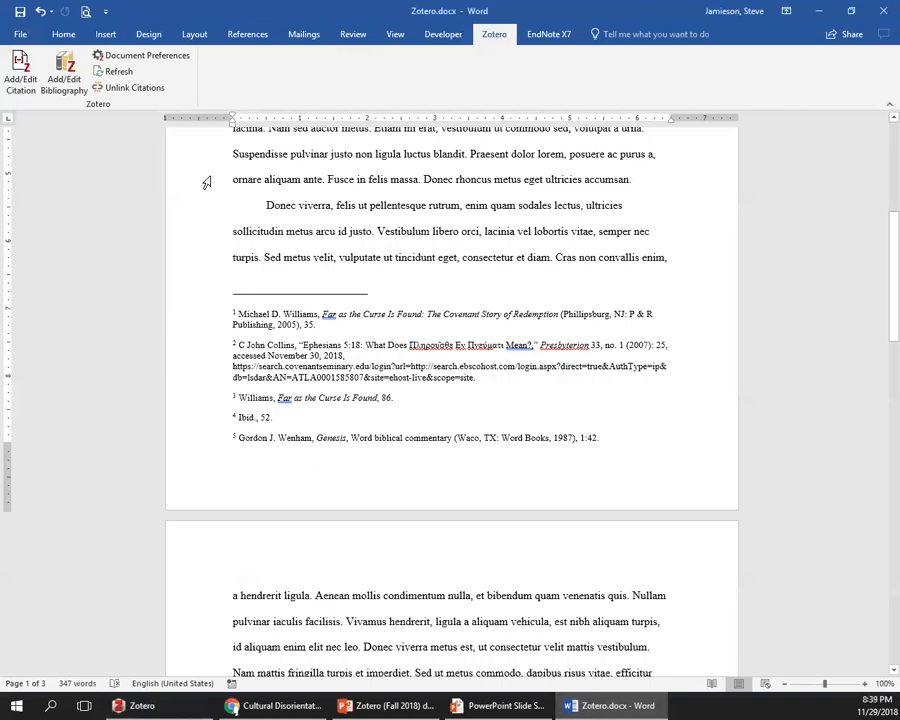
left_click(120, 72)
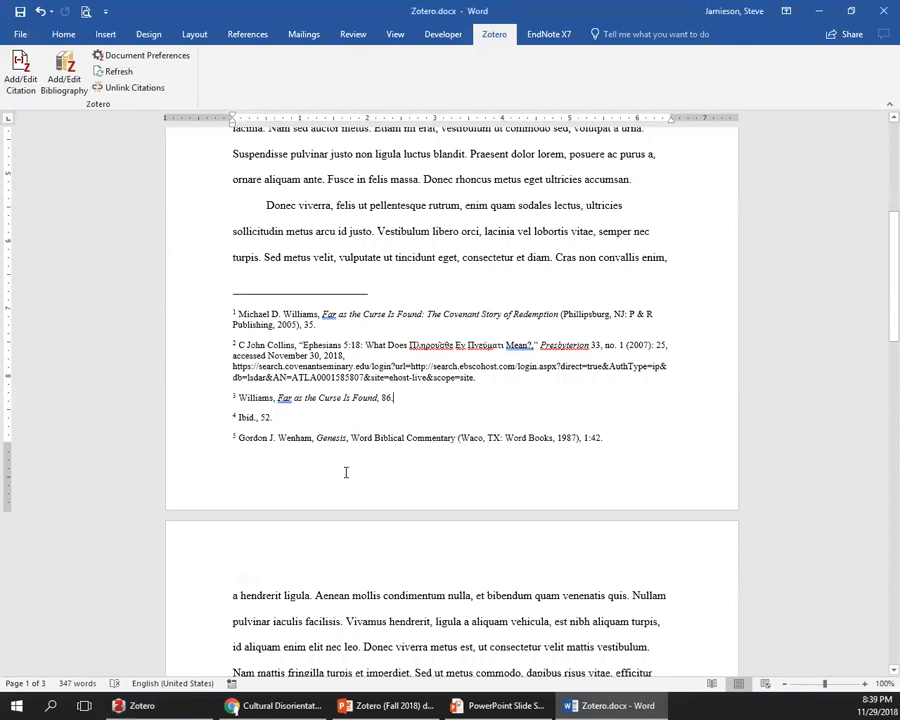
scroll(346, 472, "down", 9)
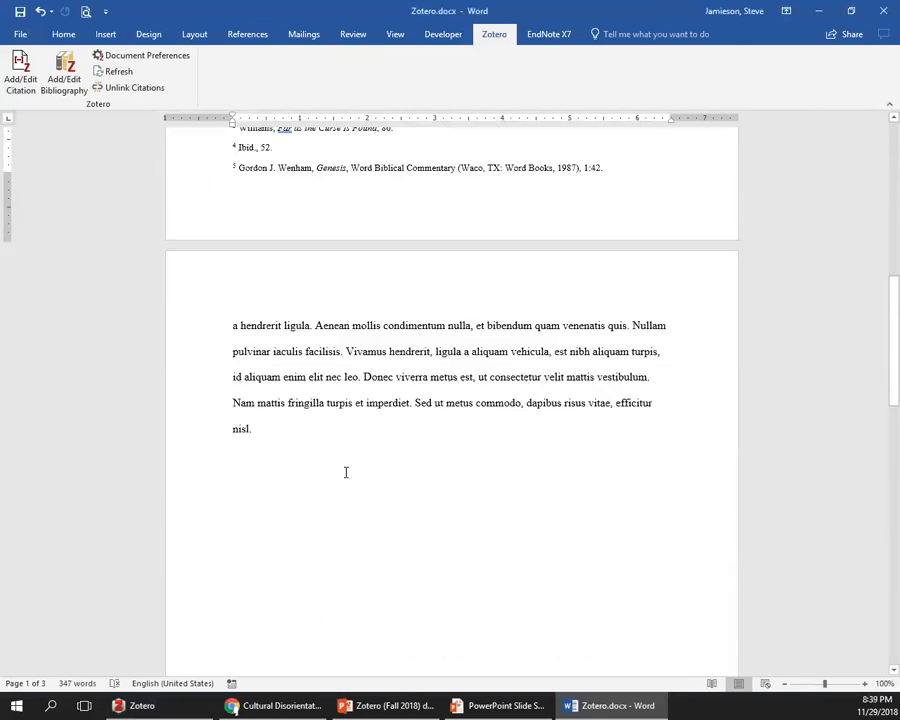
scroll(346, 472, "down", 12)
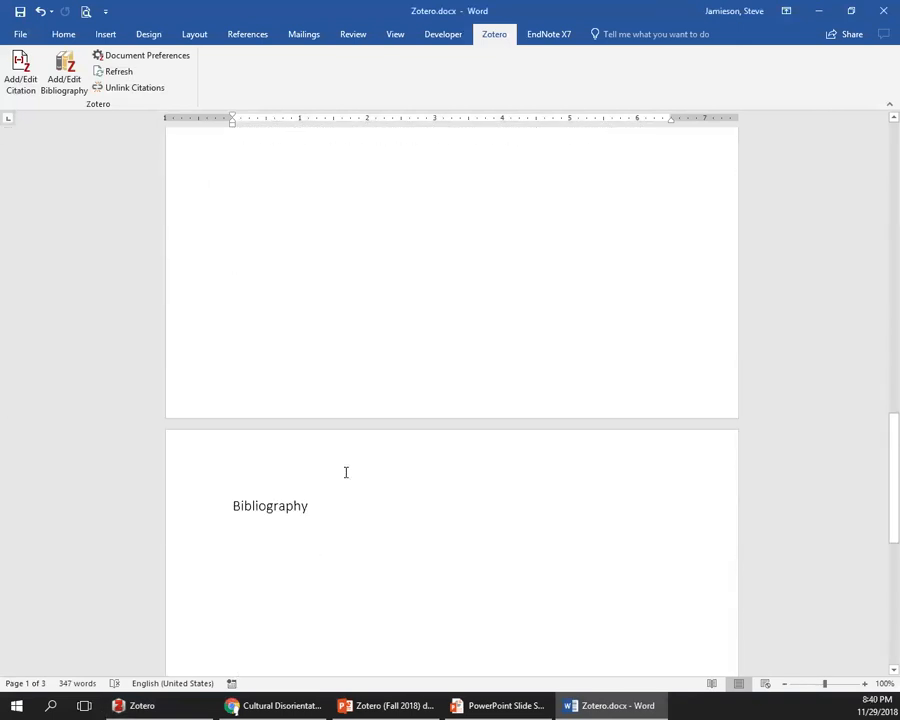
Insert a three-entry bibliography (Collins, Wenham, Williams) below the Bibliography heading.
scroll(346, 472, "down", 2)
scroll(346, 472, "up", 1)
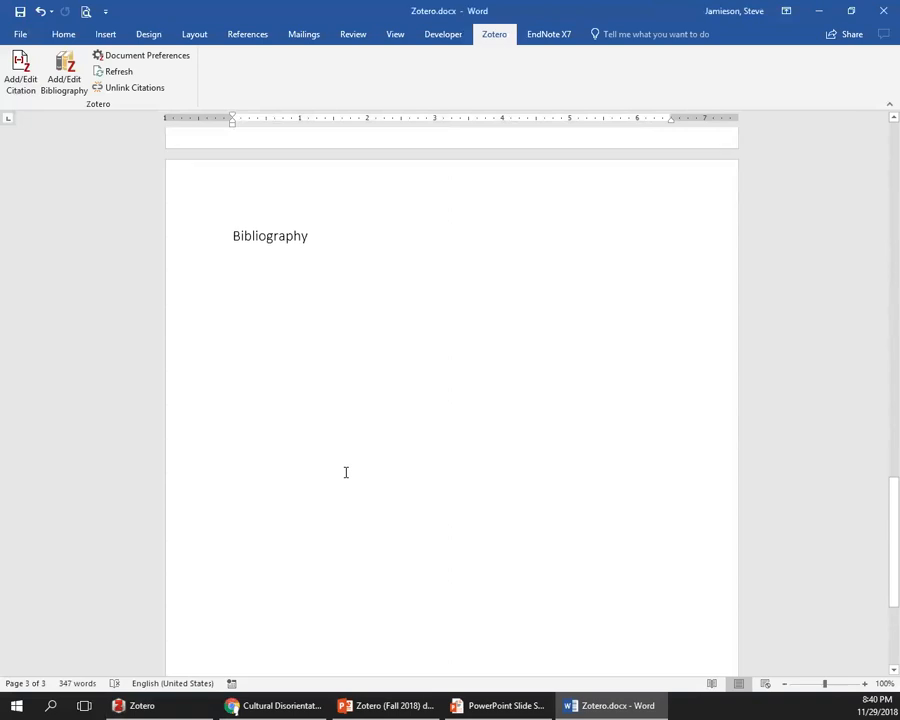
left_click(252, 277)
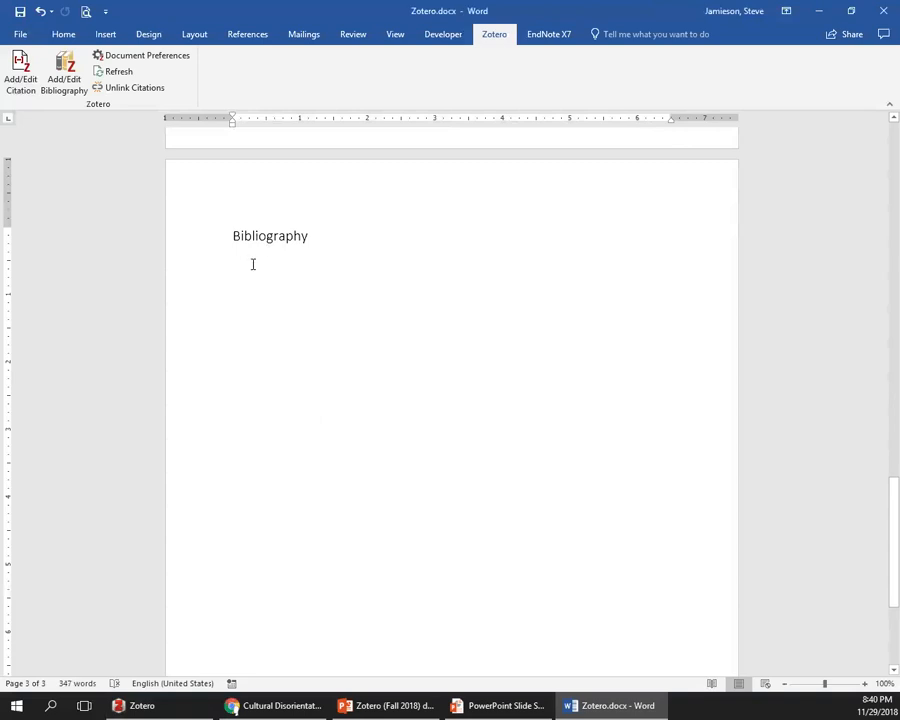
left_click(66, 75)
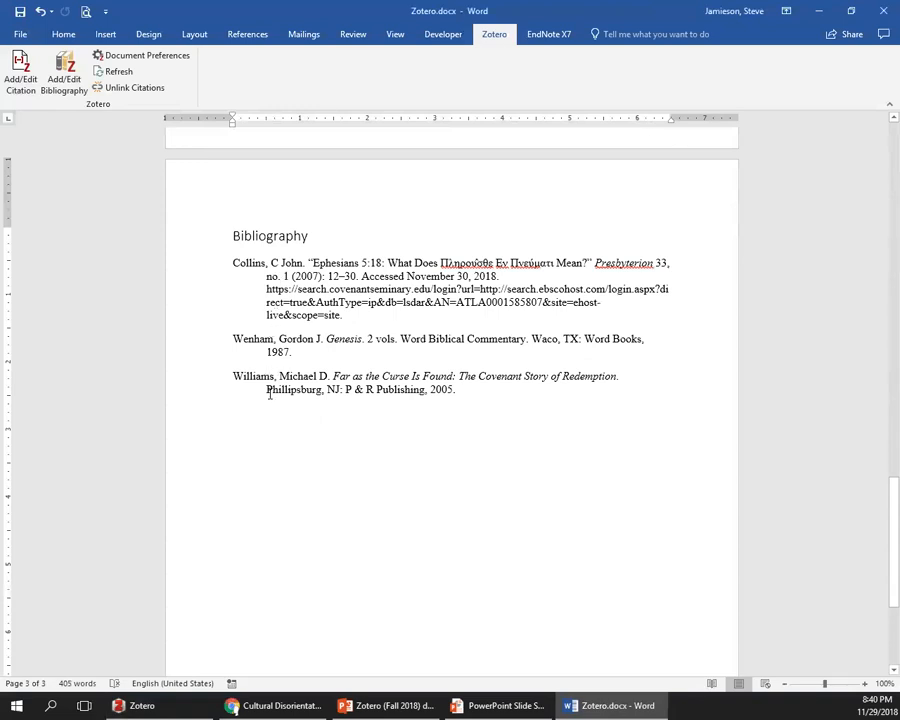
left_click(266, 389)
scroll(266, 389, "up", 10)
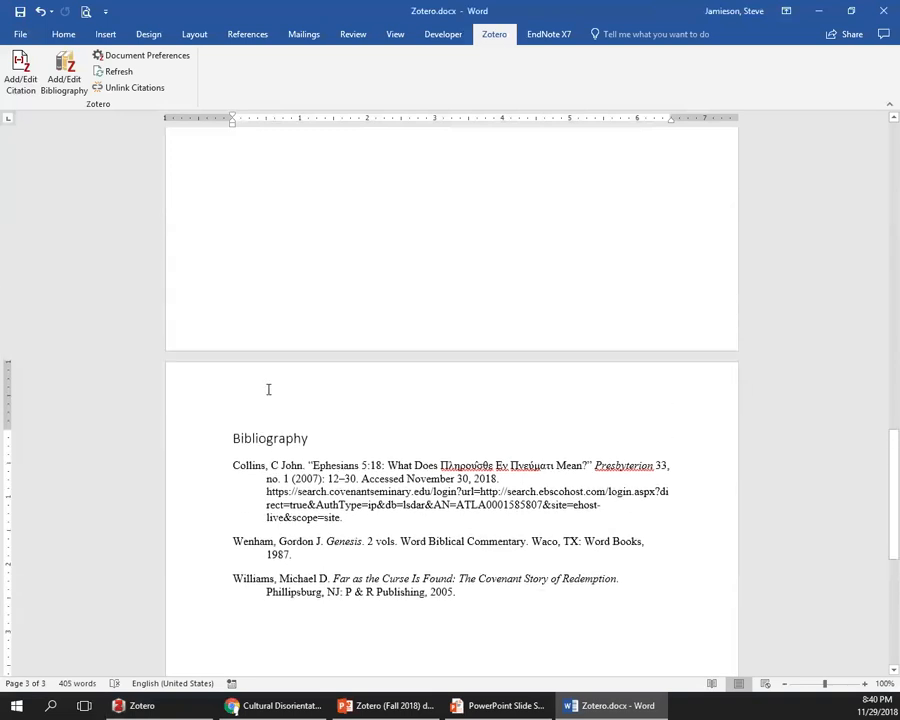
scroll(266, 387, "up", 6)
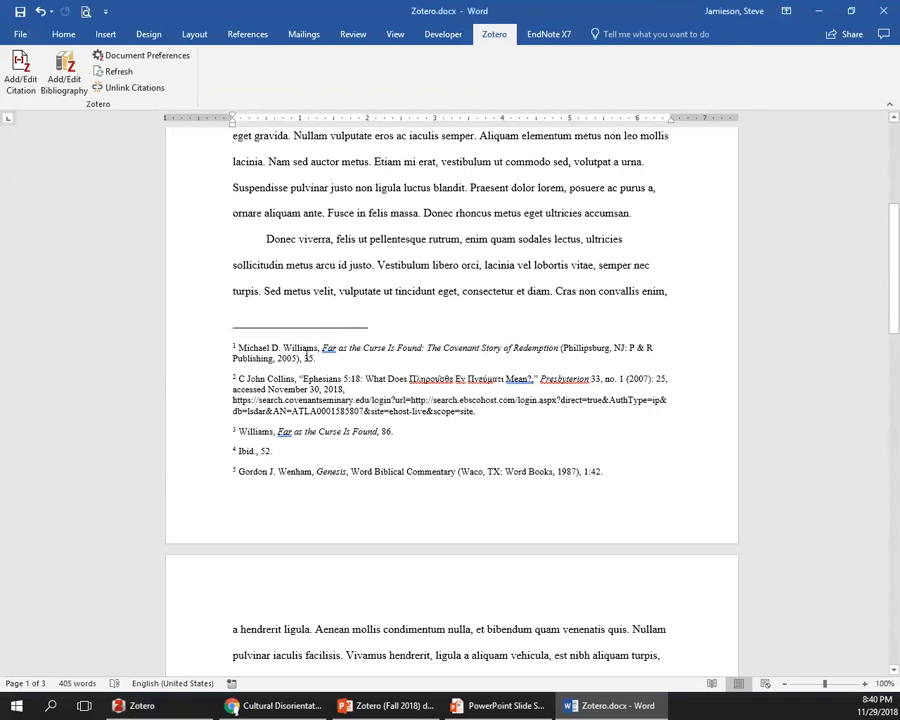
left_click(308, 357)
double_click(310, 356)
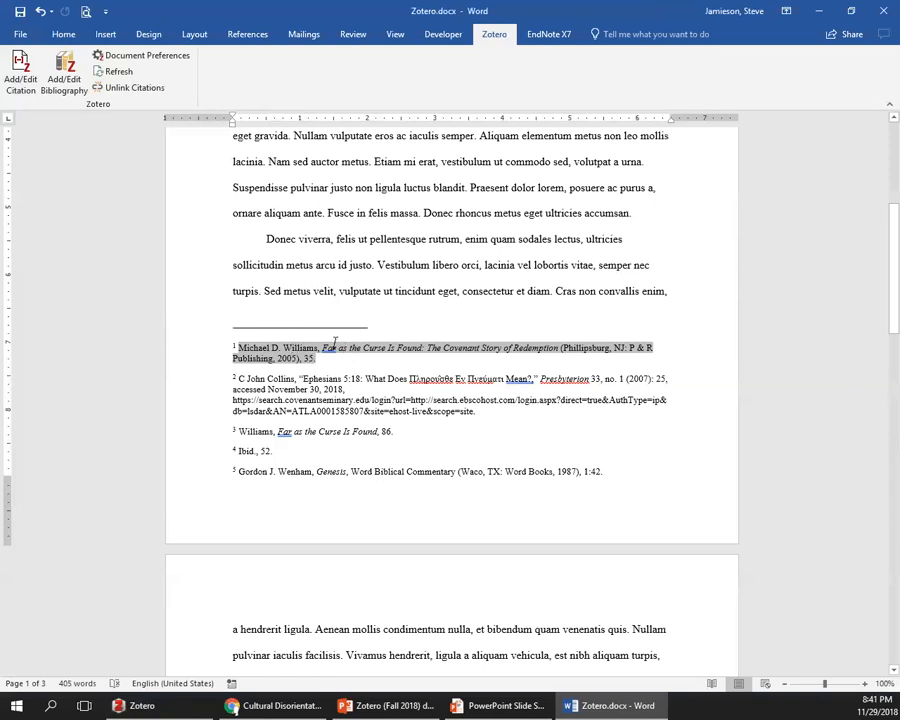
left_click(20, 68)
left_click(80, 340)
type("-36")
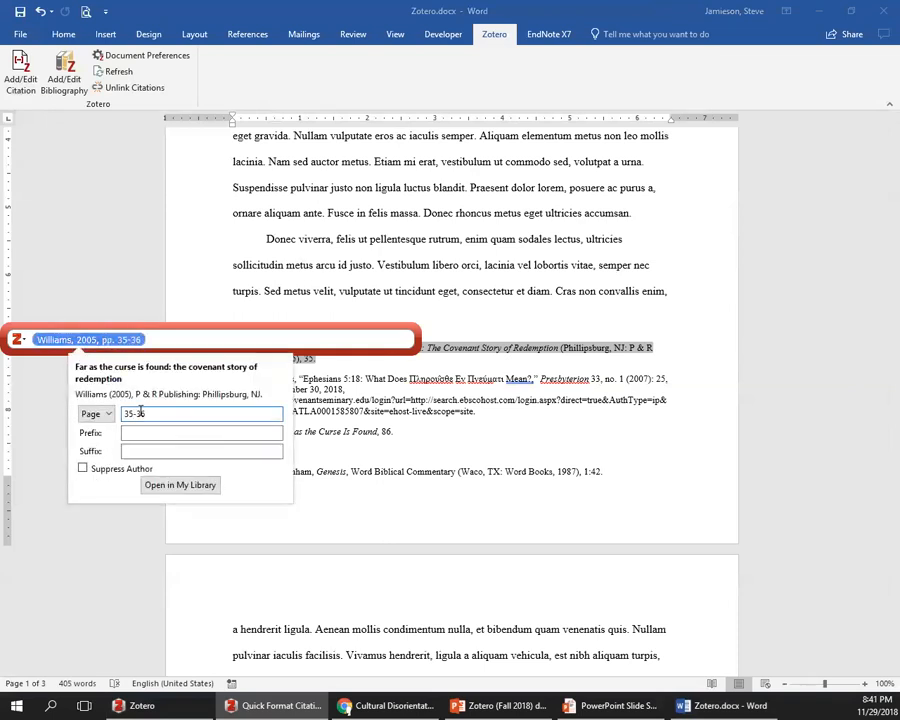
key("Return")
key("Return")
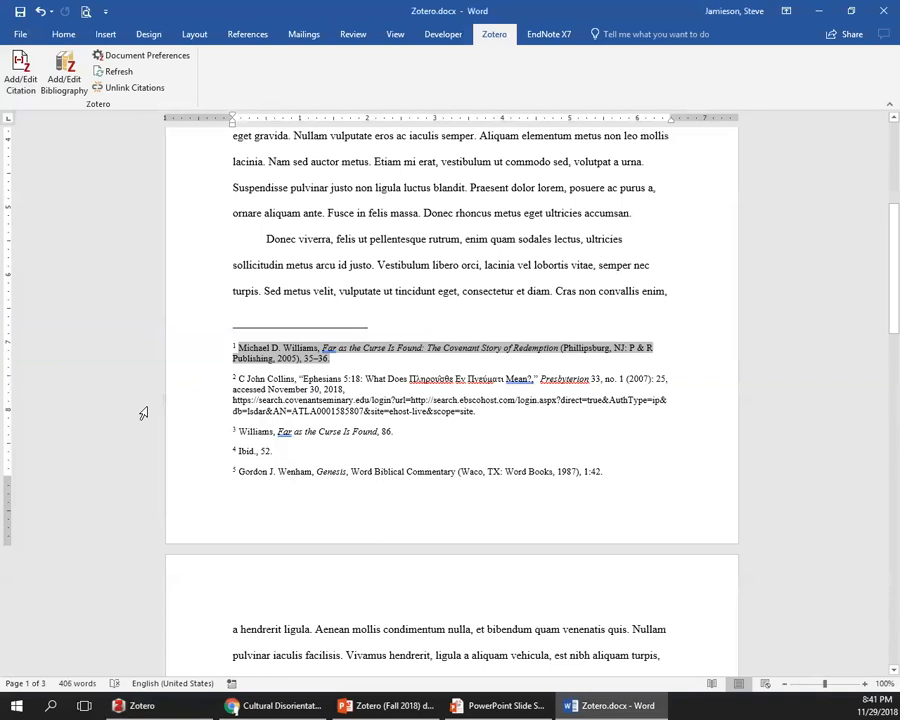
left_click(349, 376)
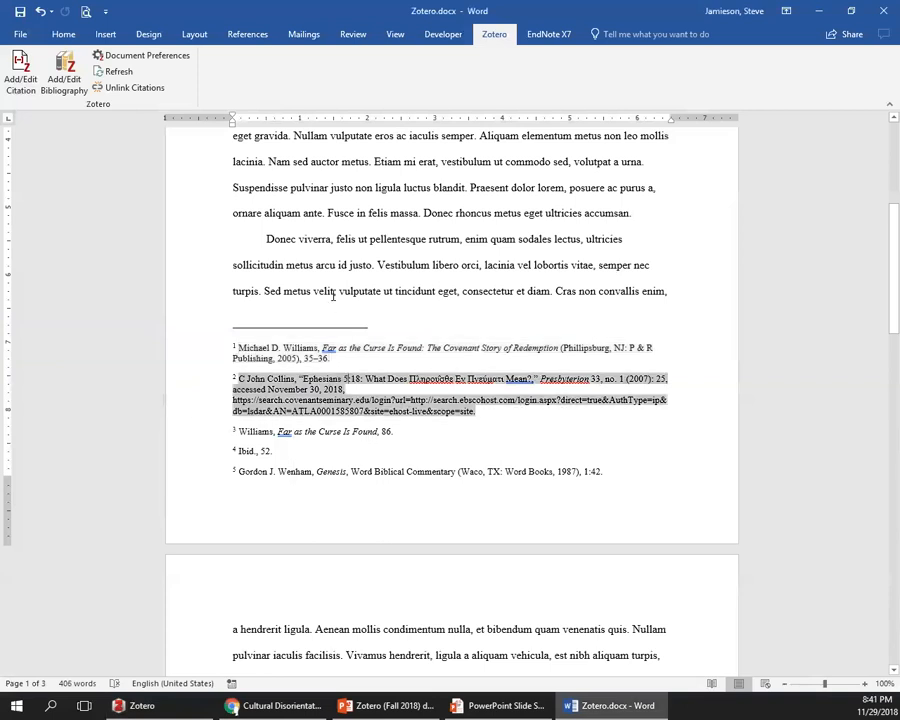
left_click(333, 293)
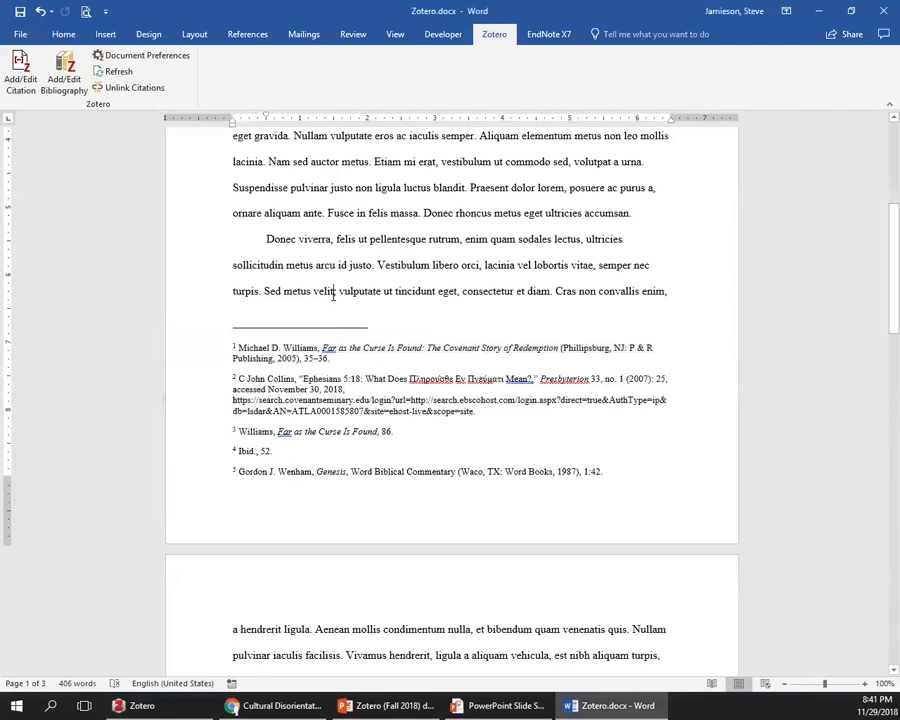
scroll(300, 370, "up", 2)
scroll(250, 330, "down", 3)
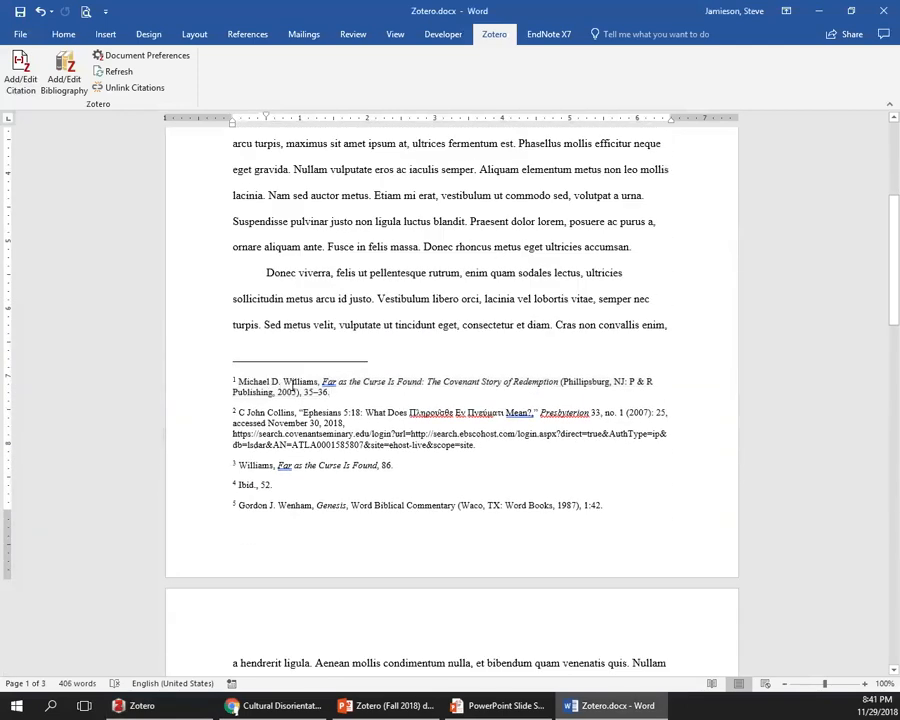
scroll(215, 290, "down", 1)
scroll(224, 409, "down", 15)
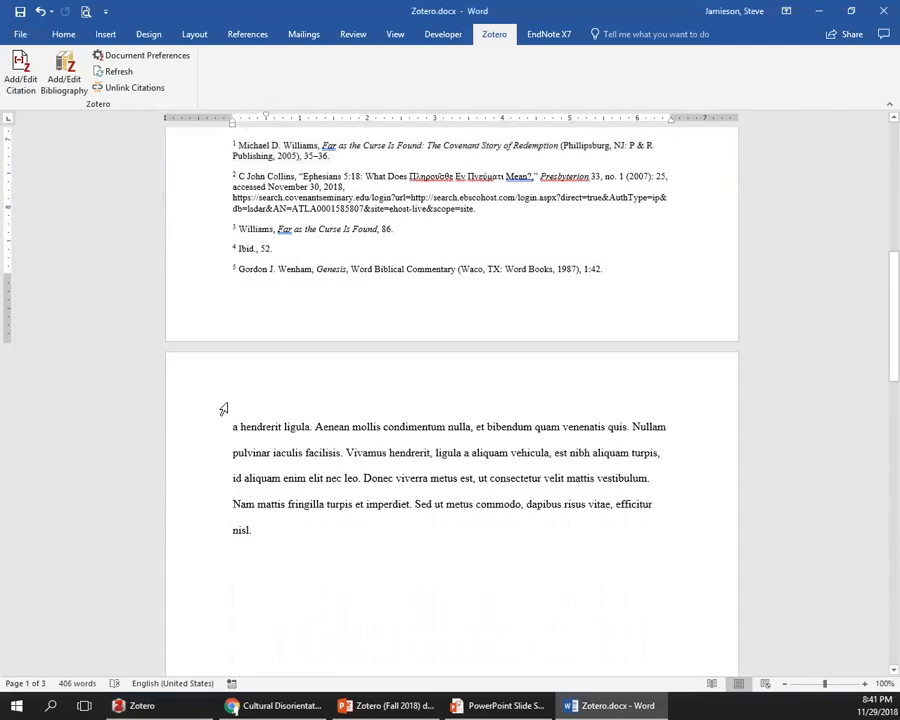
scroll(276, 512, "down", 3)
scroll(276, 511, "up", 11)
scroll(277, 512, "up", 8)
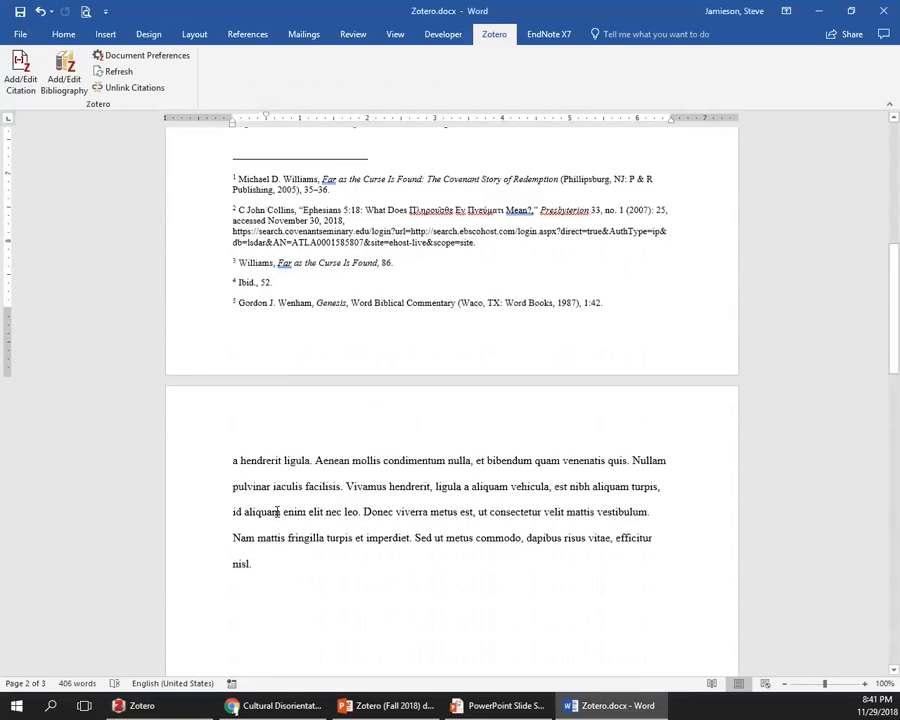
left_click(281, 399)
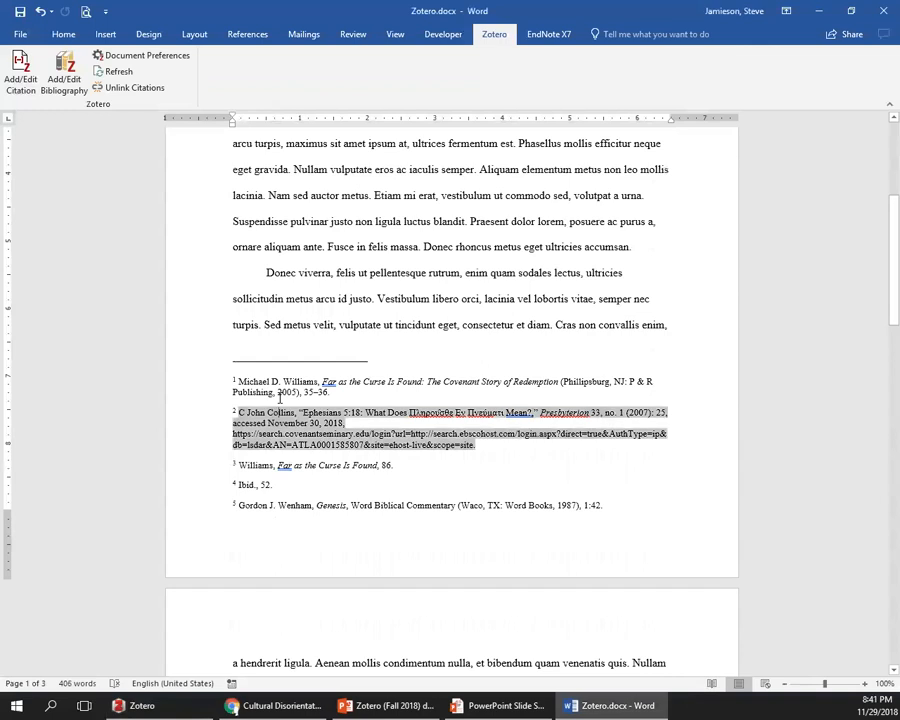
left_click(282, 378)
left_click(292, 427)
left_click(295, 383)
left_click(291, 414)
left_click(284, 384)
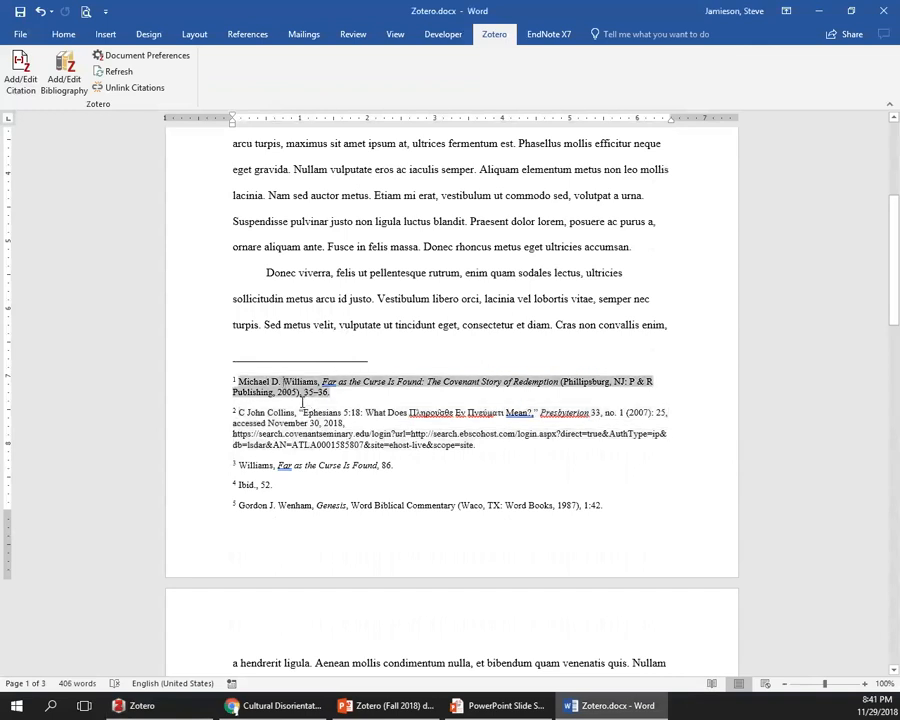
left_click(291, 414)
left_click(284, 382)
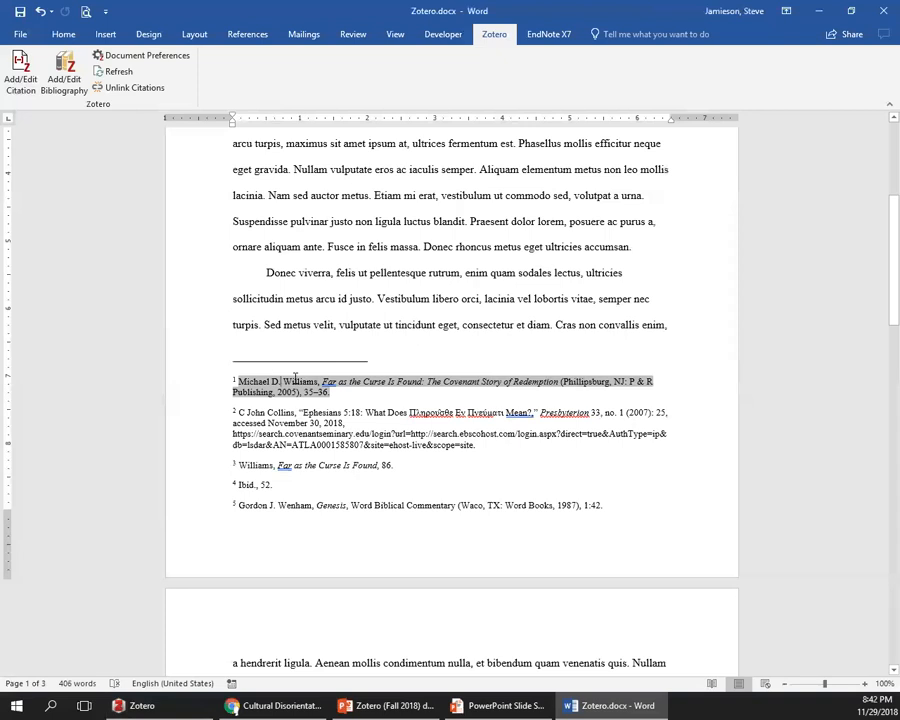
left_click(287, 414)
left_click(287, 386)
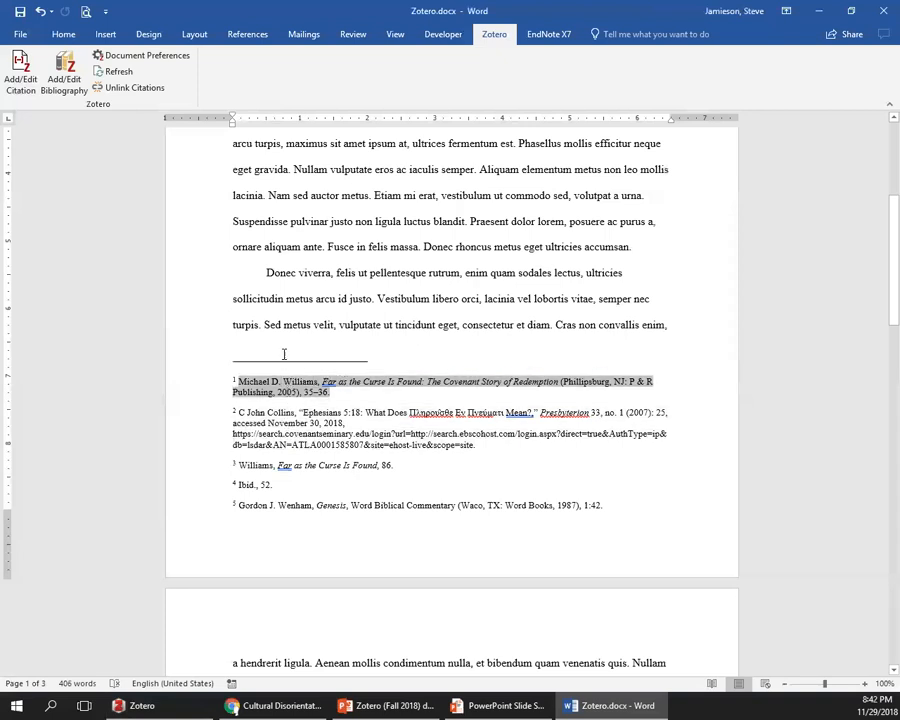
left_click(21, 35)
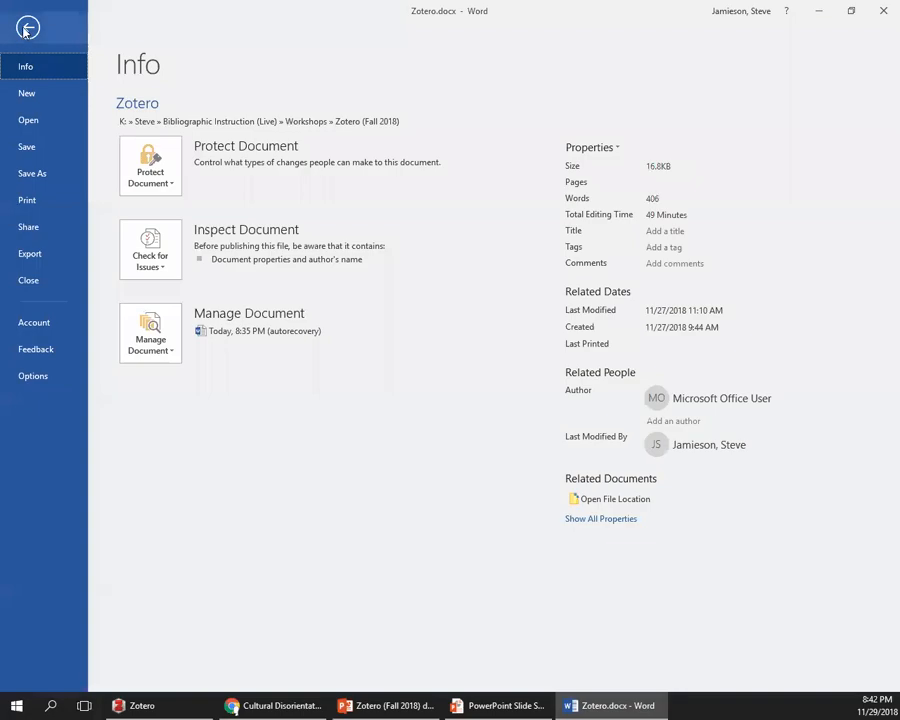
left_click(27, 28)
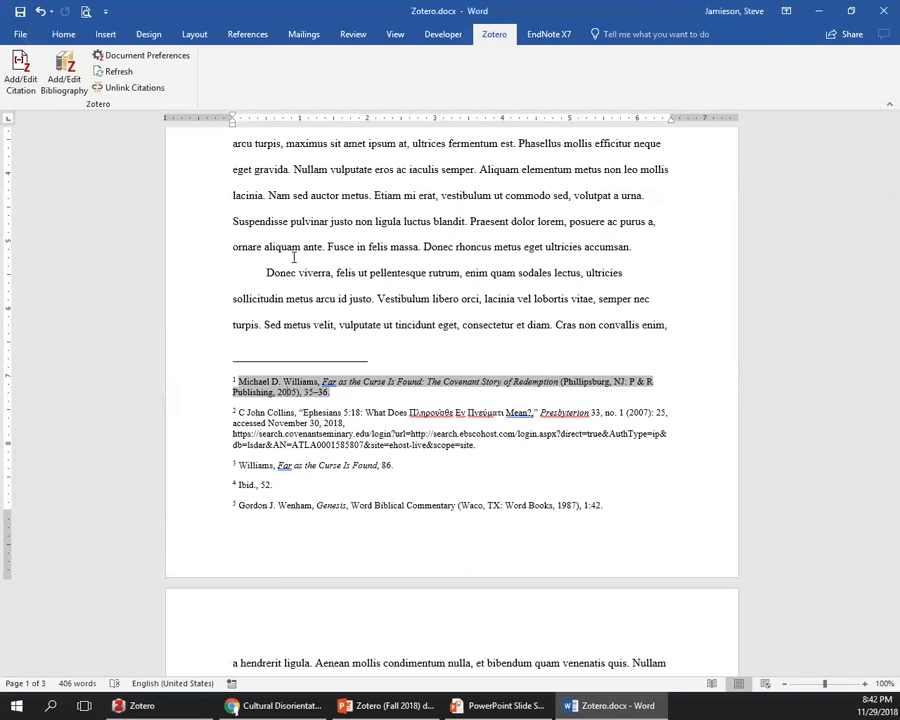
left_click(20, 34)
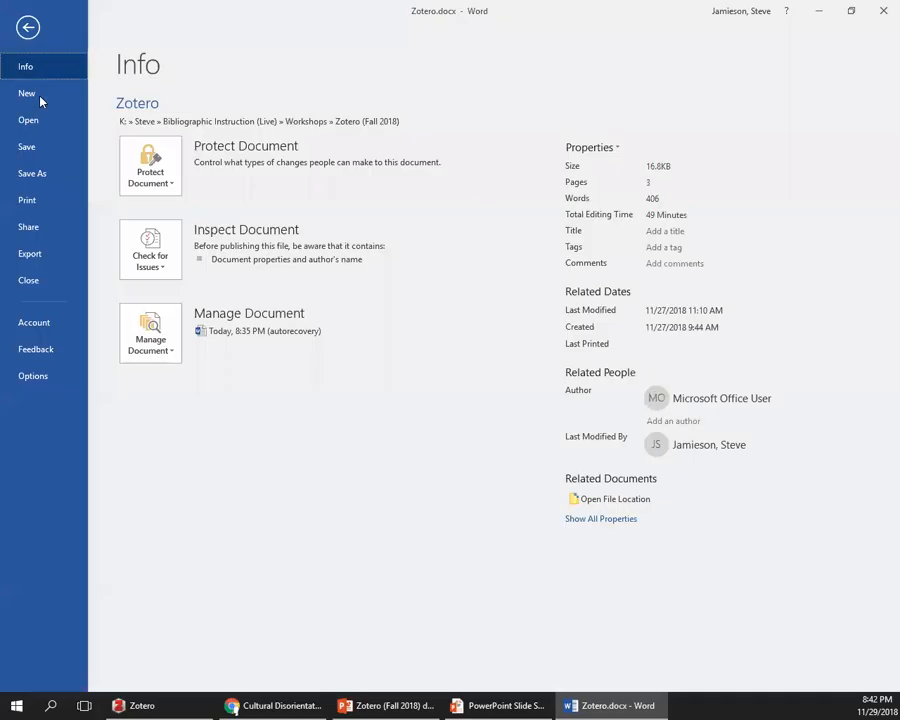
left_click(26, 32)
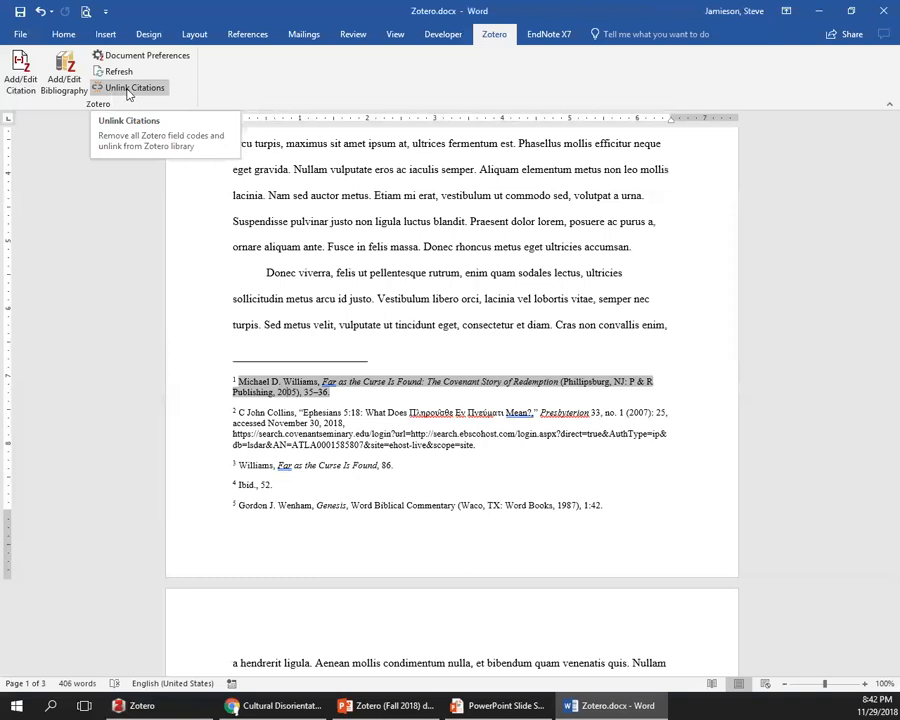
Unlink all Zotero citations and confirm the warning so they become plain text.
left_click(128, 93)
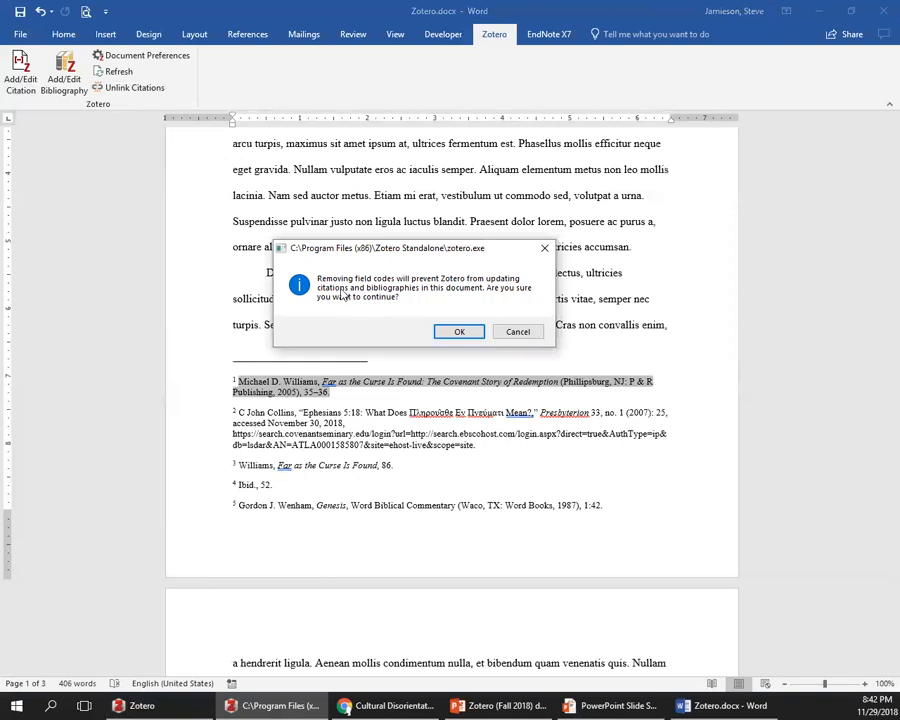
left_click(459, 332)
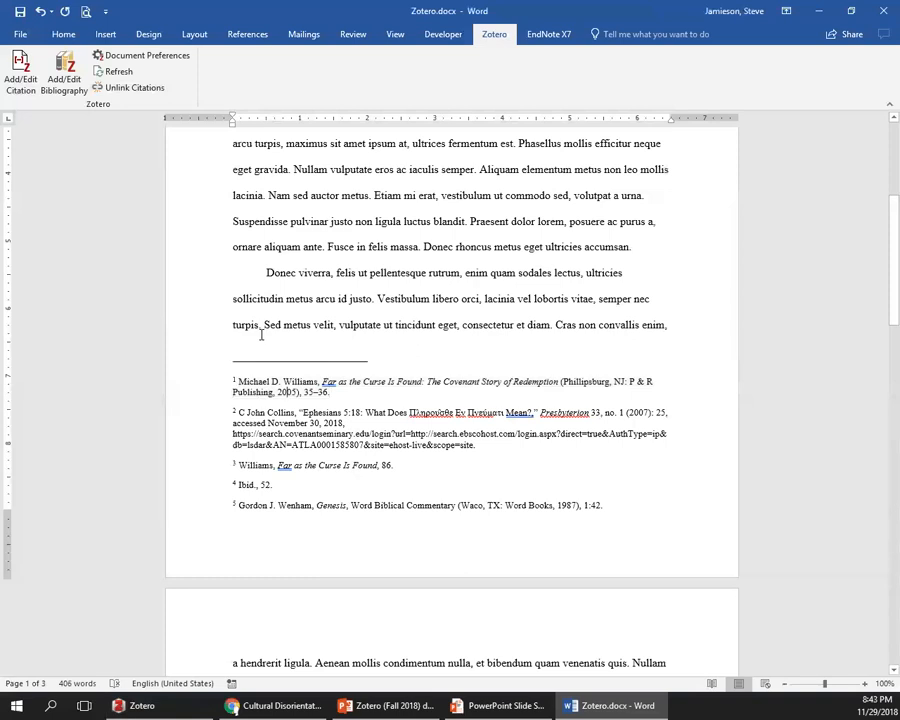
left_click(157, 705)
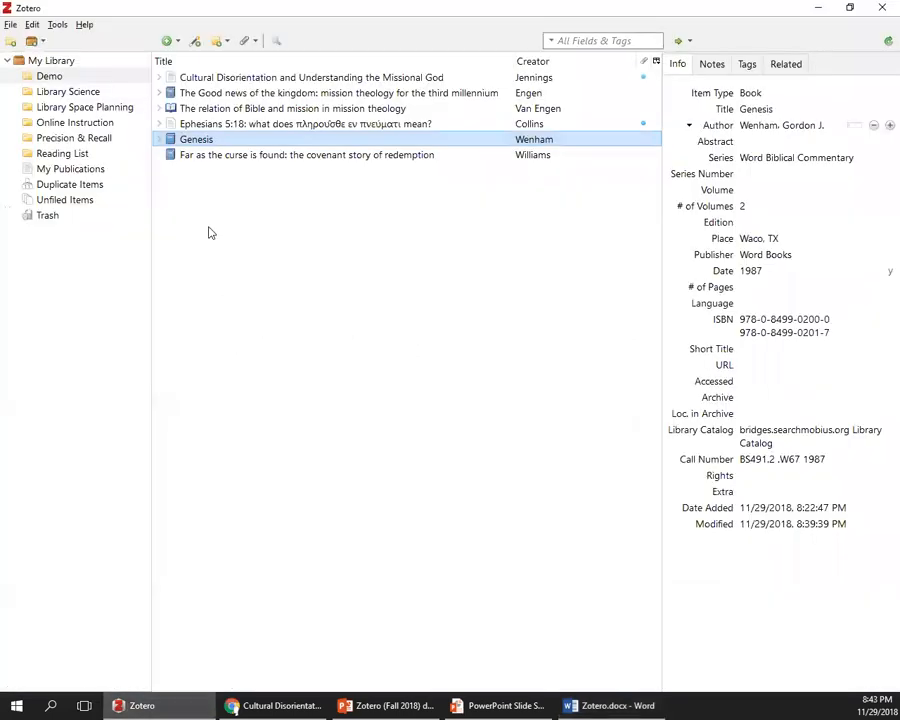
left_click(159, 78)
left_click(197, 93)
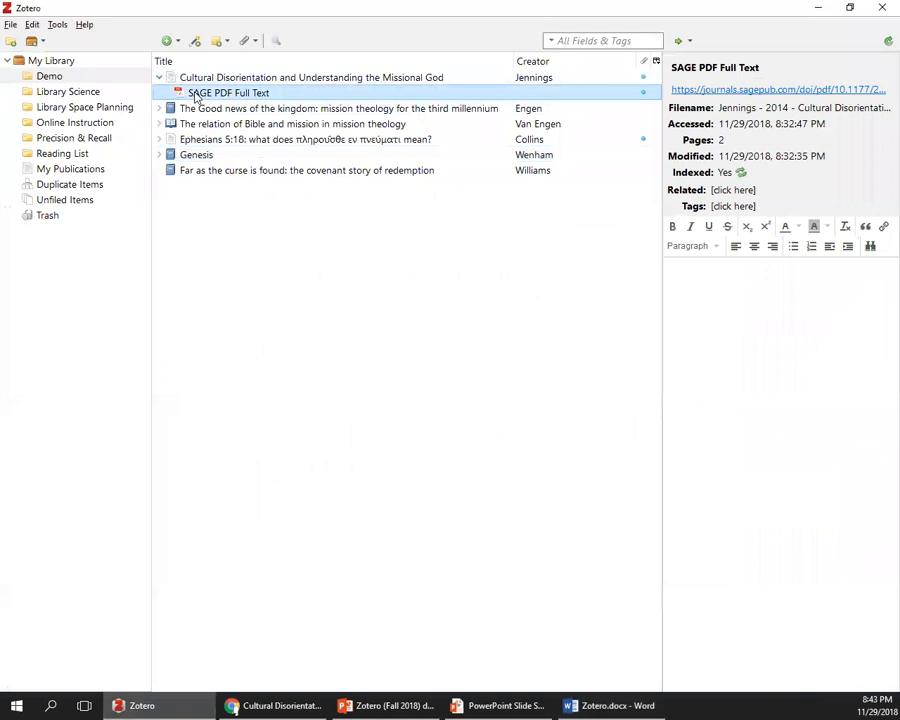
left_click(160, 78)
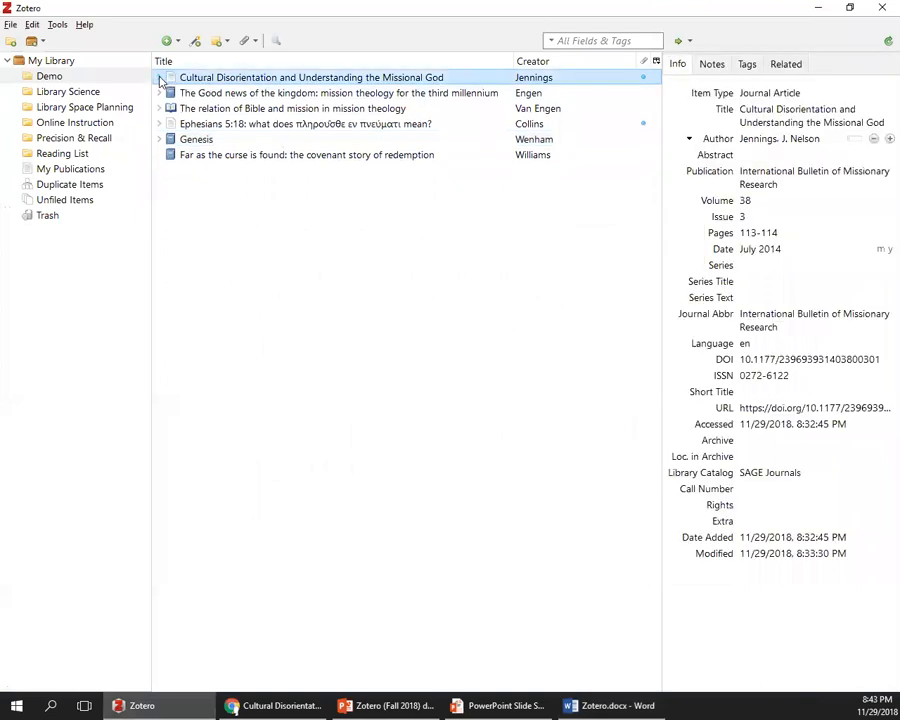
left_click(160, 78)
left_click(176, 92)
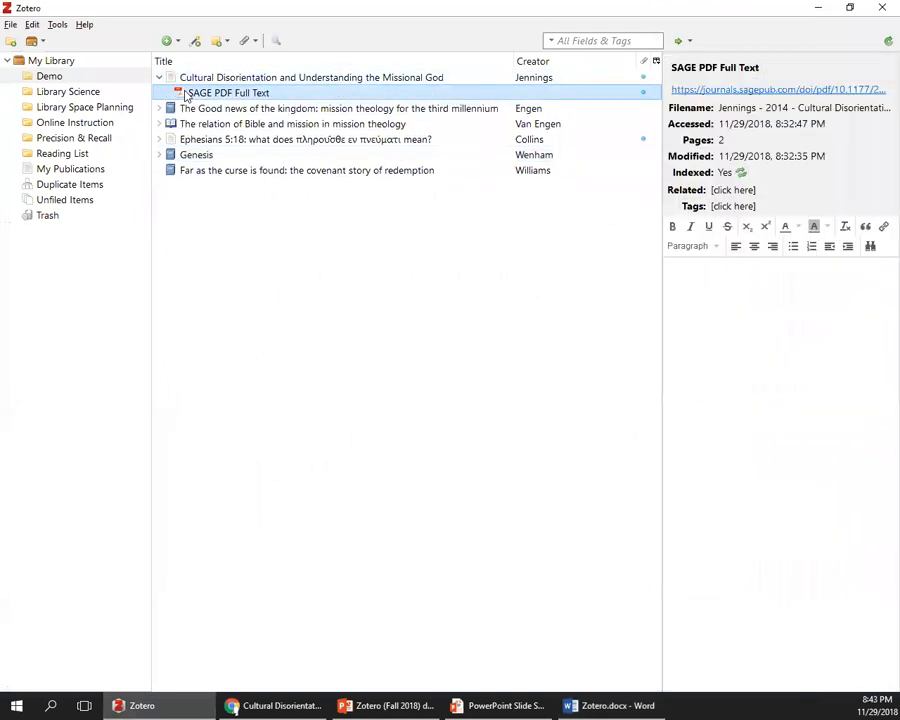
left_click(159, 124)
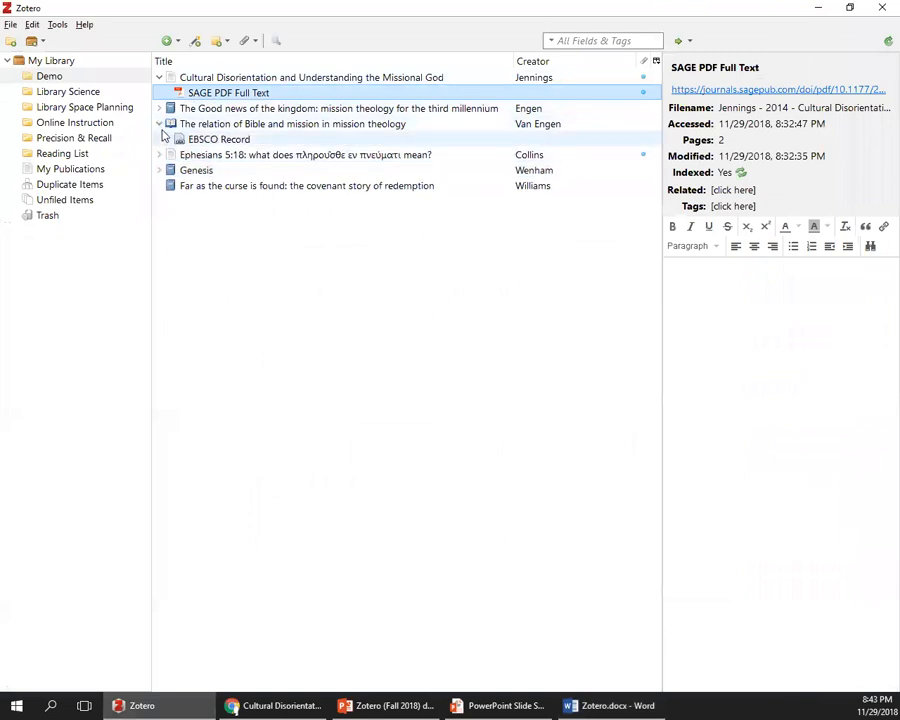
left_click(159, 124)
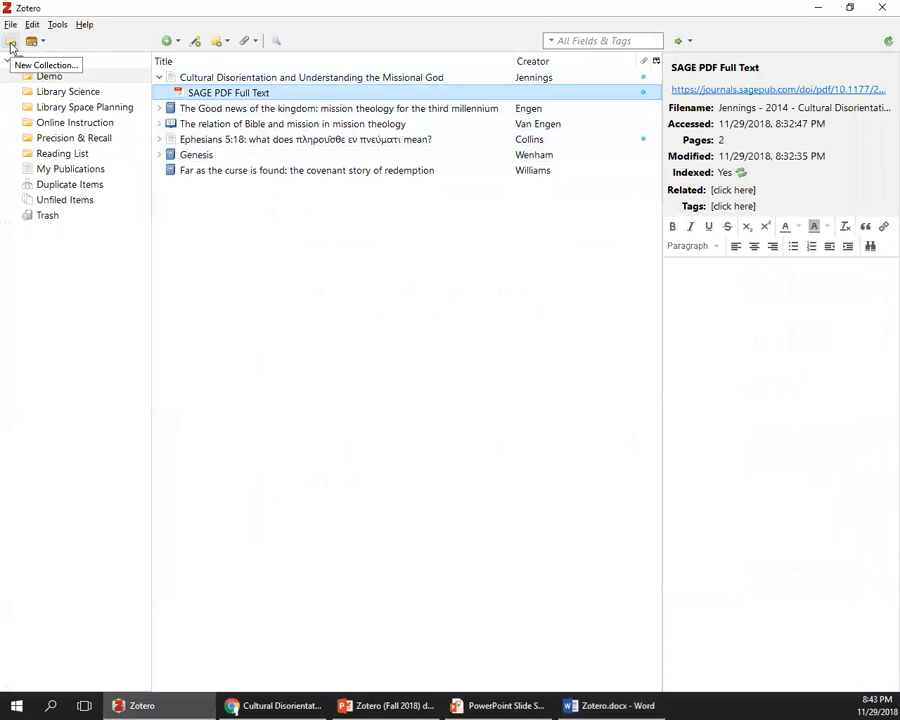
left_click(160, 77)
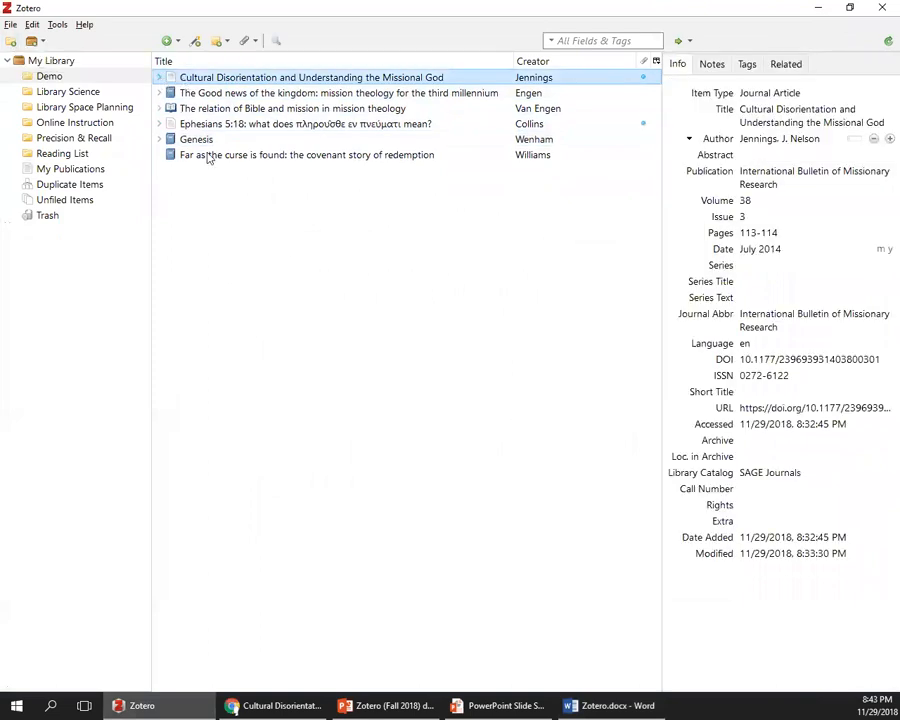
left_click(590, 704)
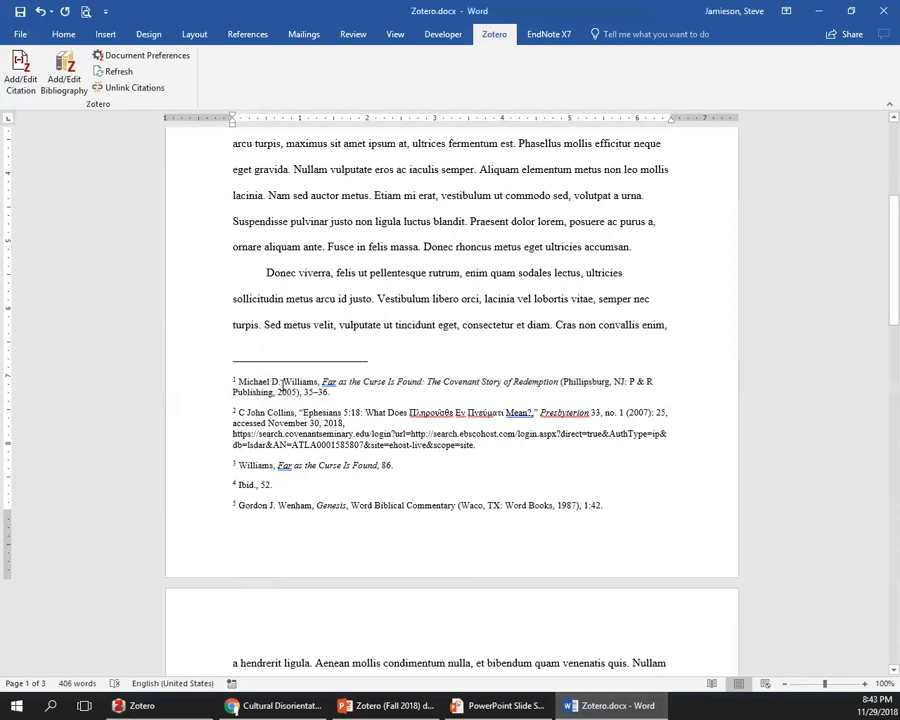
Scroll to the end of Zotero.docx to show the three-entry Bibliography.
scroll(290, 466, "down", 15)
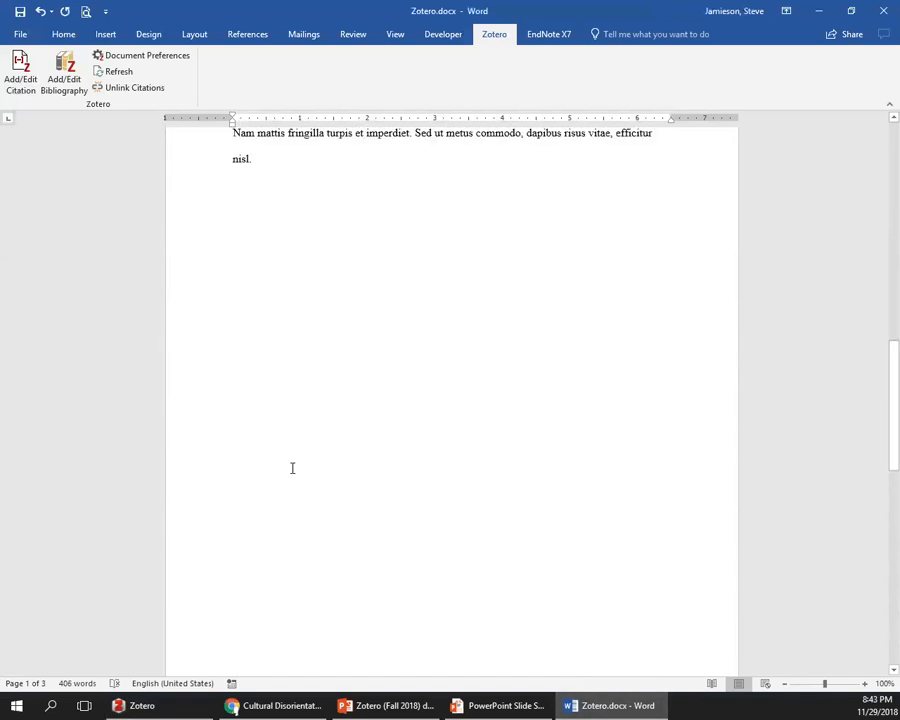
scroll(294, 466, "down", 8)
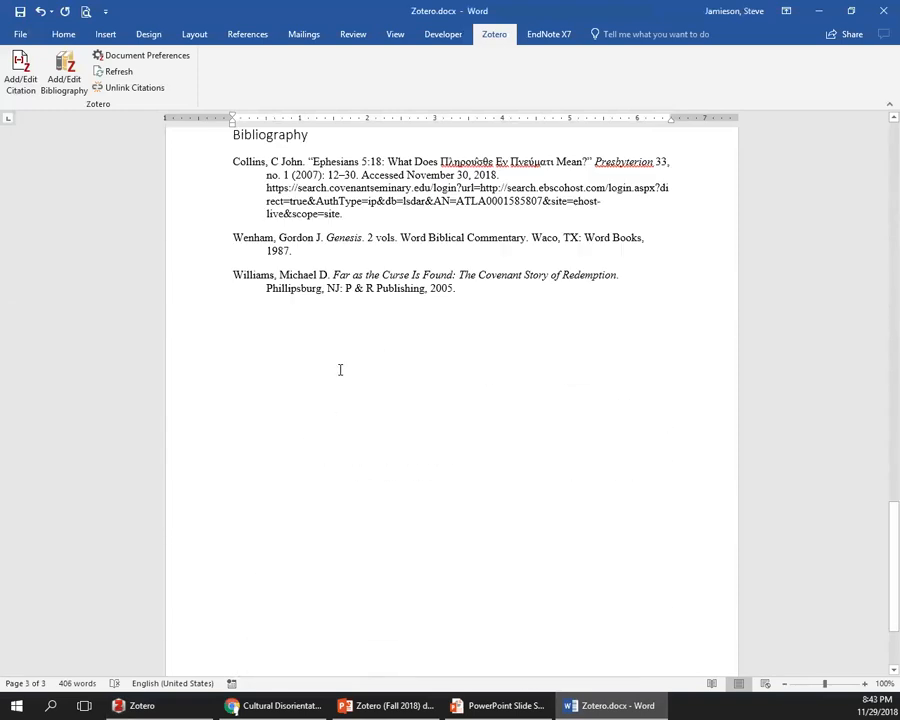
scroll(335, 374, "up", 3)
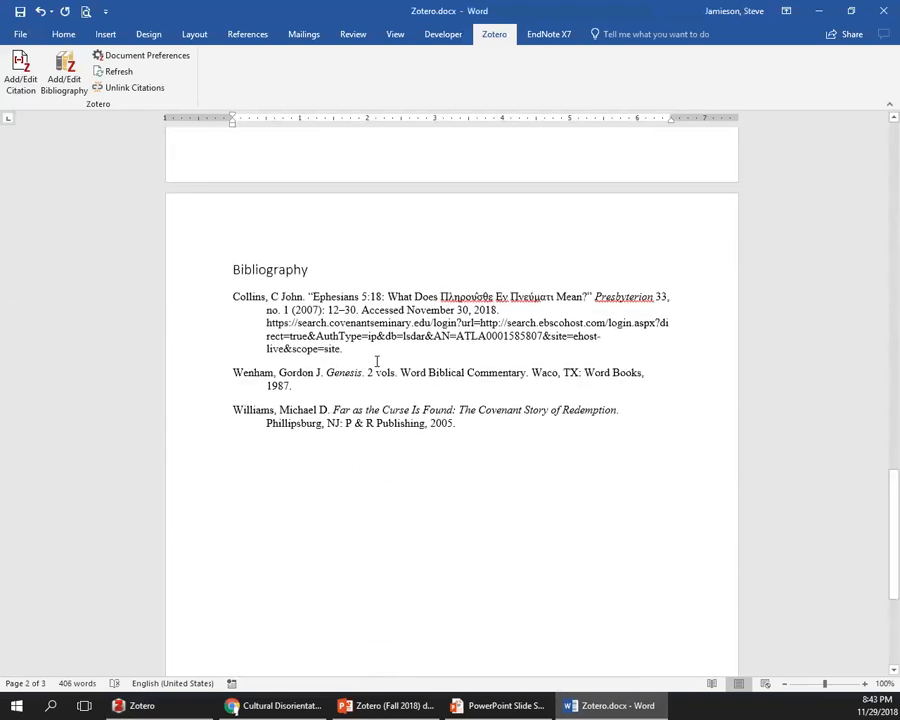